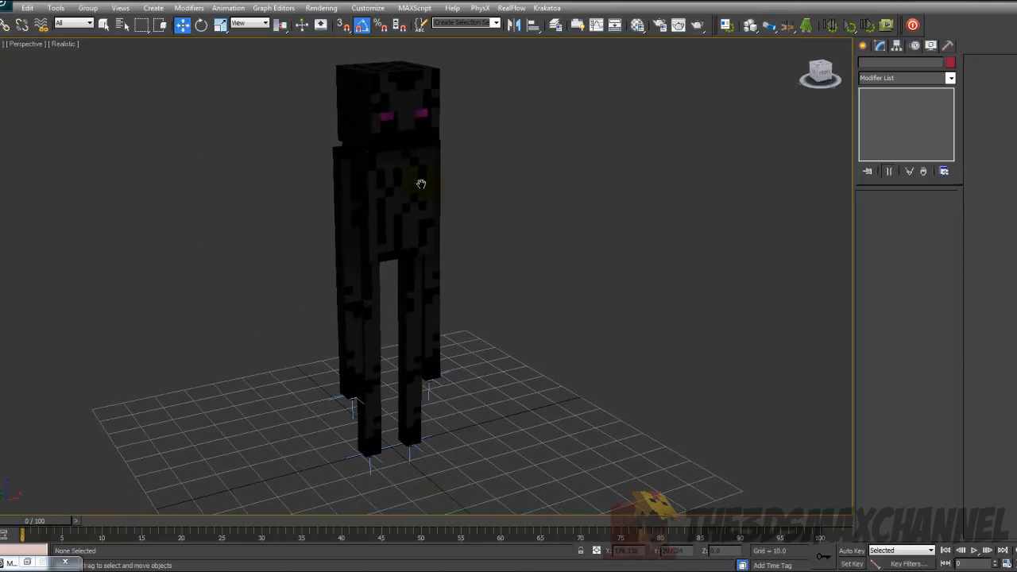
Examine the finished Enderman model from several angles in shaded, wireframe and edged-faces display.
middle_drag(413, 175, 423, 255)
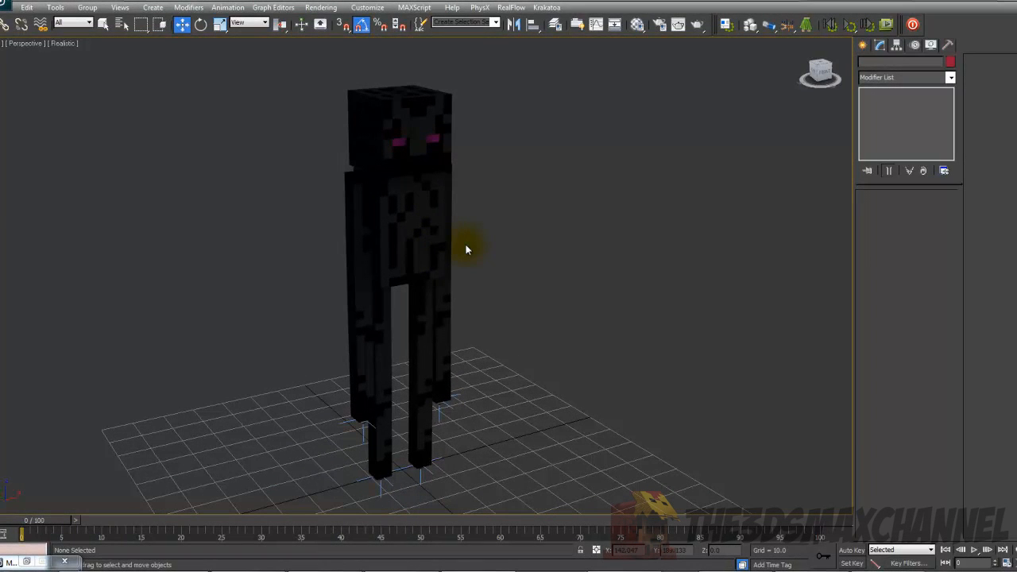
key(F3)
key(F3)
alt+middle_drag(433, 226, 444, 266)
scroll(482, 294, up, 2)
key(F4)
scroll(486, 244, down, 1)
scroll(469, 246, down, 3)
click(425, 353)
drag(427, 353, 526, 236)
key(F3)
key(F3)
right_click(526, 237)
middle_drag(526, 236, 479, 350)
click(474, 275)
scroll(480, 274, down, 2)
drag(418, 221, 462, 264)
alt+middle_drag(463, 263, 343, 275)
scroll(452, 249, up, 3)
key(F4)
scroll(484, 296, up, 4)
key(F4)
scroll(443, 338, down, 3)
key(F3)
key(F3)
key(F4)
scroll(344, 275, down, 3)
alt+middle_drag(373, 283, 333, 290)
alt+middle_drag(423, 267, 483, 219)
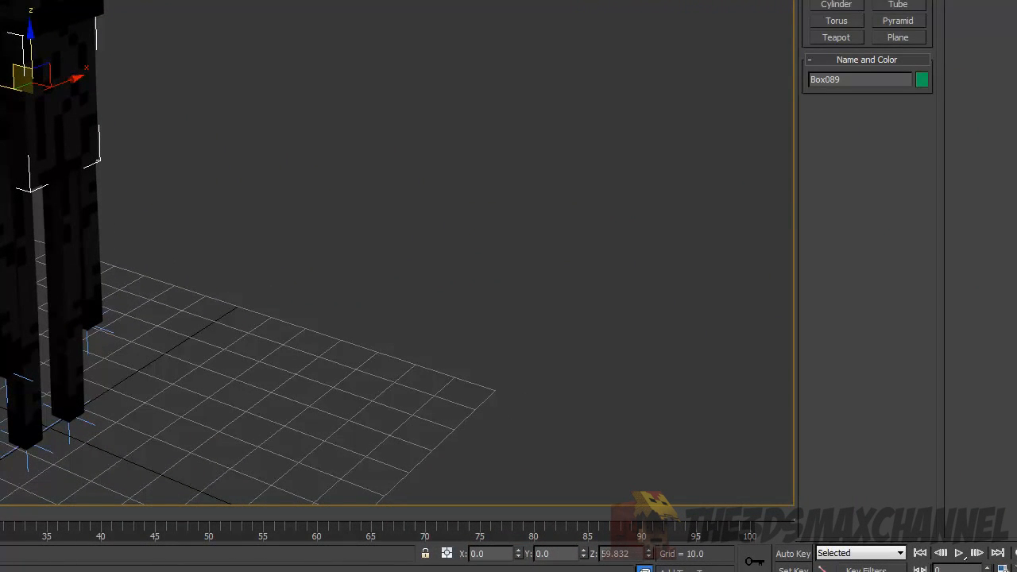
Create a leg box on the grid beside the Enderman with length 5, width 5 and height 60.
click(836, 1)
drag(161, 363, 155, 340)
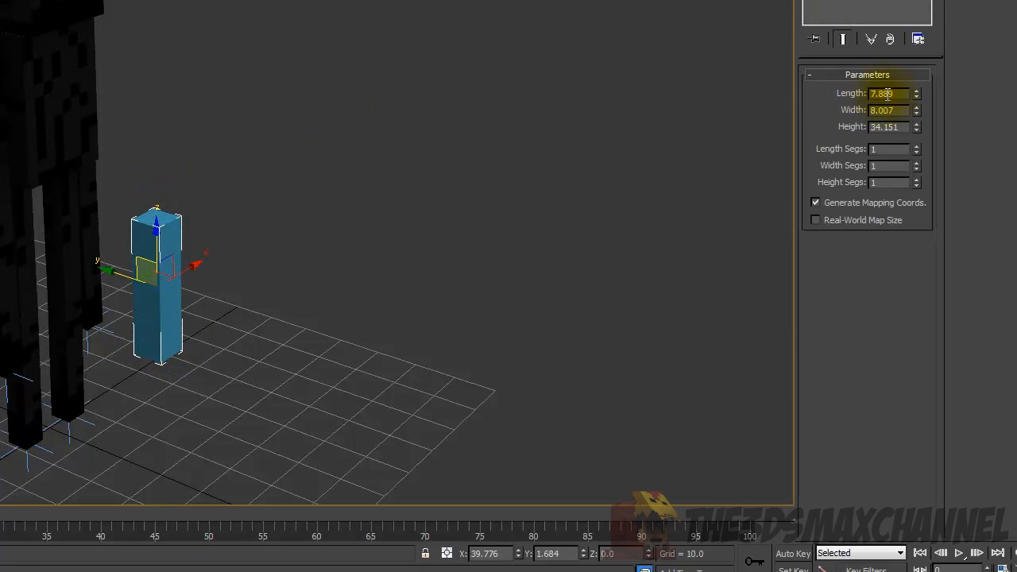
key(Return)
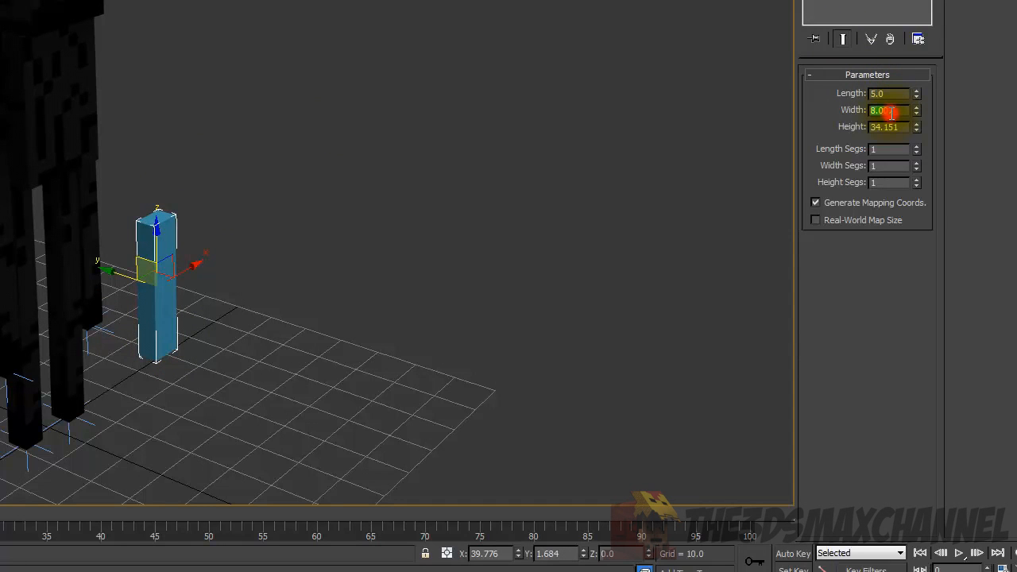
click(891, 114)
text(5)
key(Return)
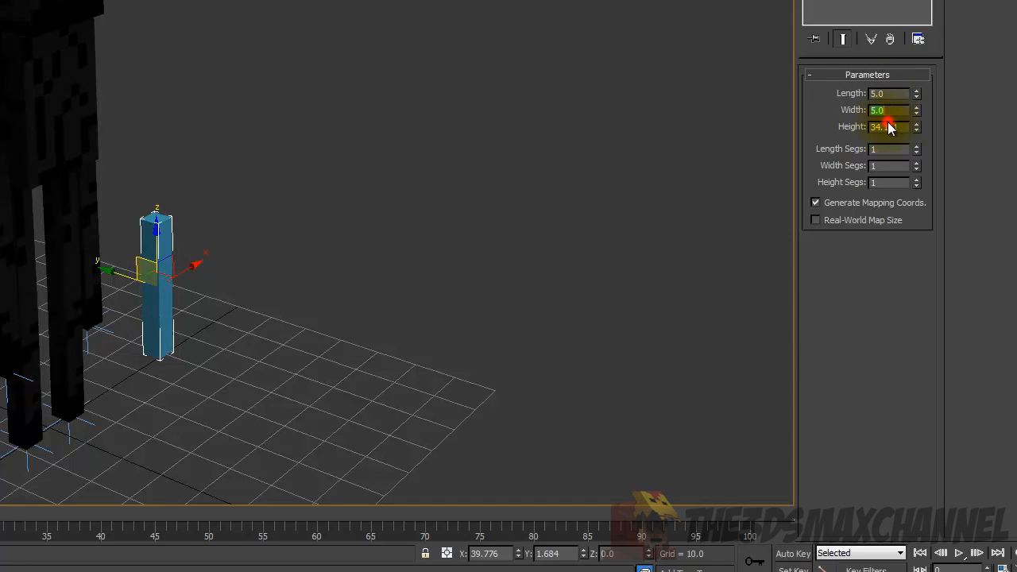
click(894, 125)
text(60)
key(Return)
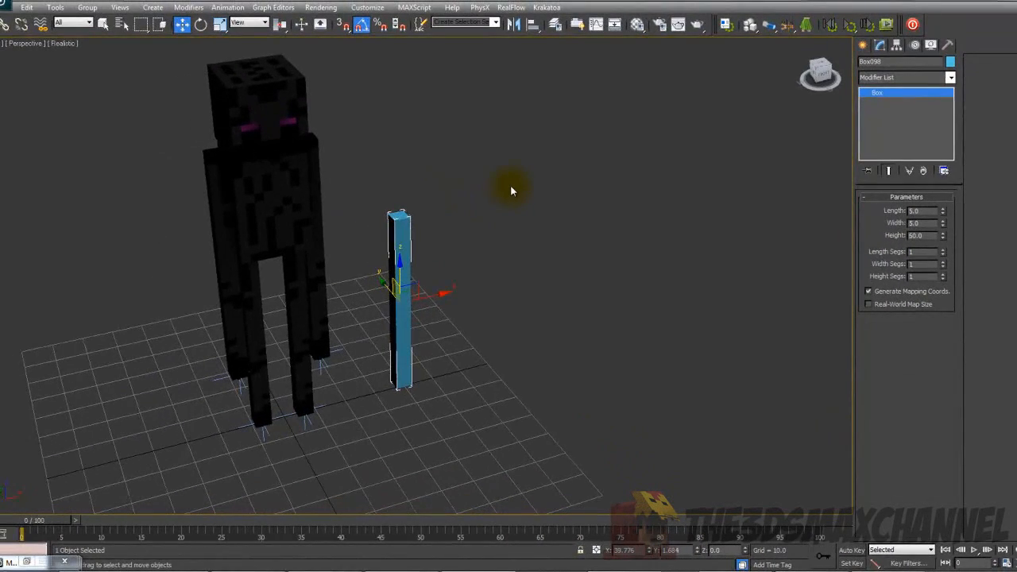
Copy the leg box straight up to about Z 59.8, so the copy sits on top of the original.
scroll(427, 230, up, 2)
scroll(402, 250, down, 2)
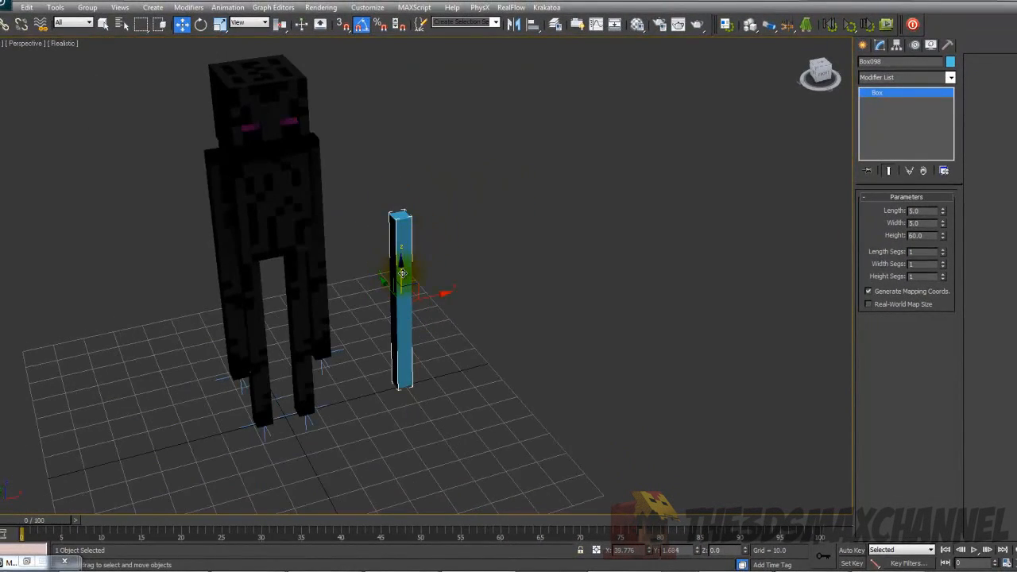
mouse_move(403, 273)
shift+mouse_down()
mouse_move(438, 62)
mouse_move(415, 88)
shift+mouse_up()
key(Return)
scroll(429, 182, down, 3)
scroll(438, 206, up, 3)
Set the upper box to length 15, width 20 and height 30 to form the torso.
middle_drag(441, 187, 458, 167)
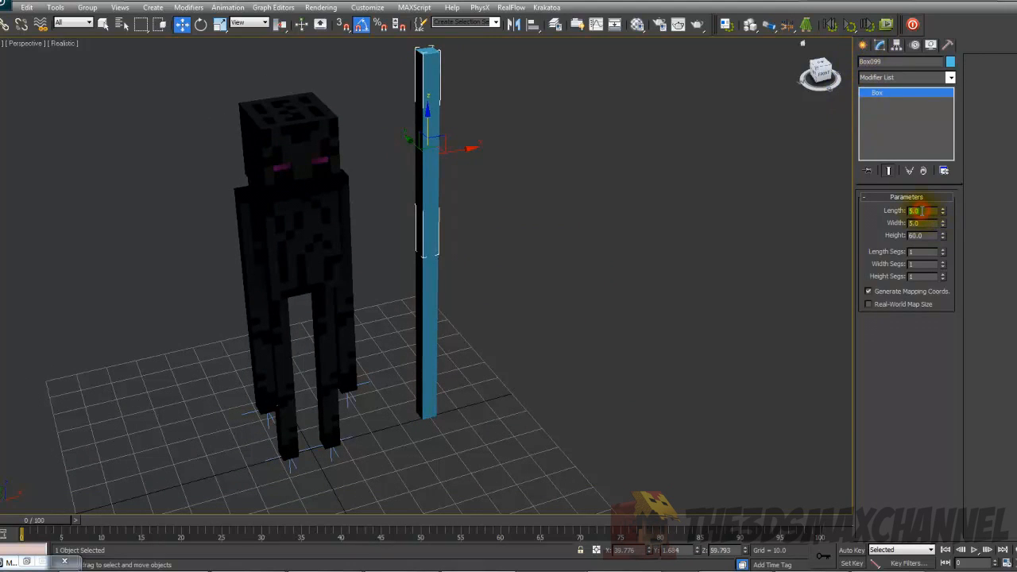
text(5)
key(Return)
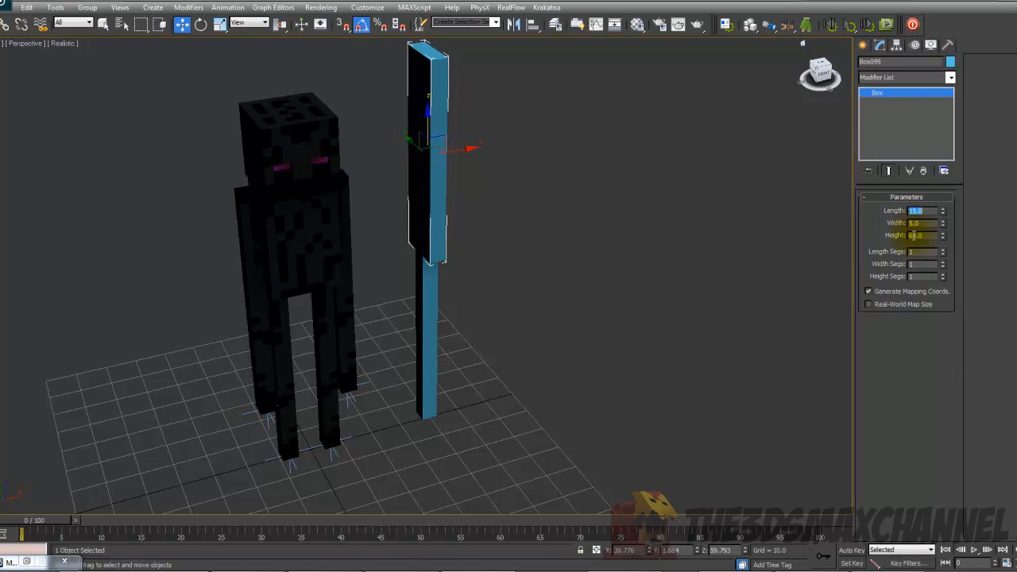
key(Return)
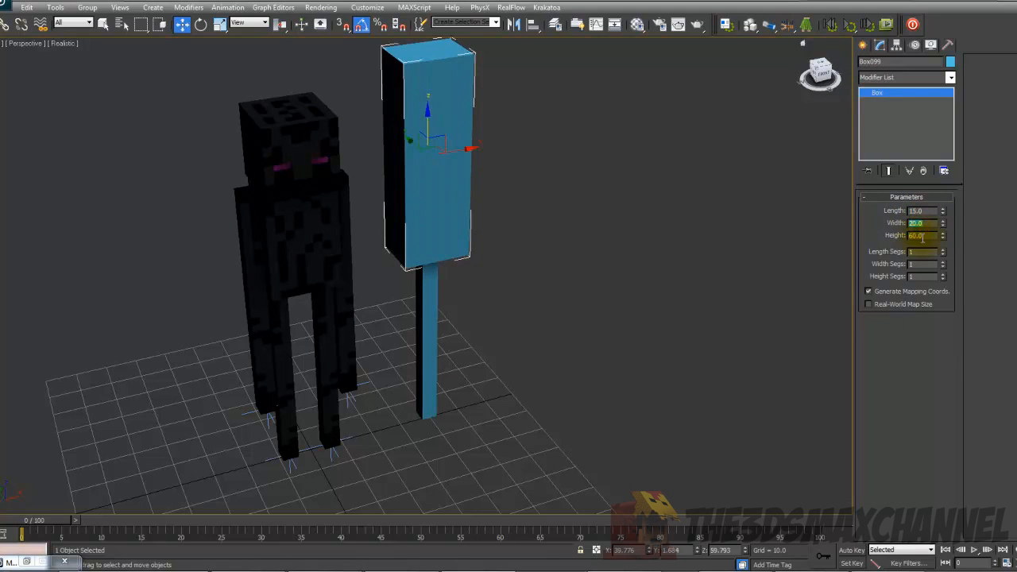
click(923, 237)
text(30)
key(Return)
Move the torso box along X to about 46.7 so its side edge lines up with the leg.
alt+middle_drag(563, 239, 486, 208)
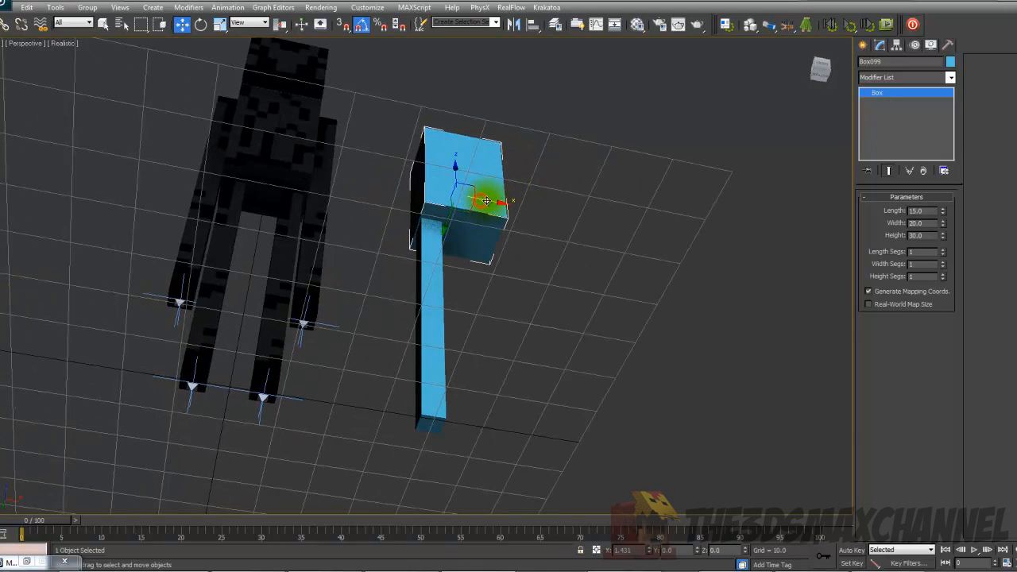
alt+middle_drag(504, 191, 522, 253)
scroll(465, 191, up, 5)
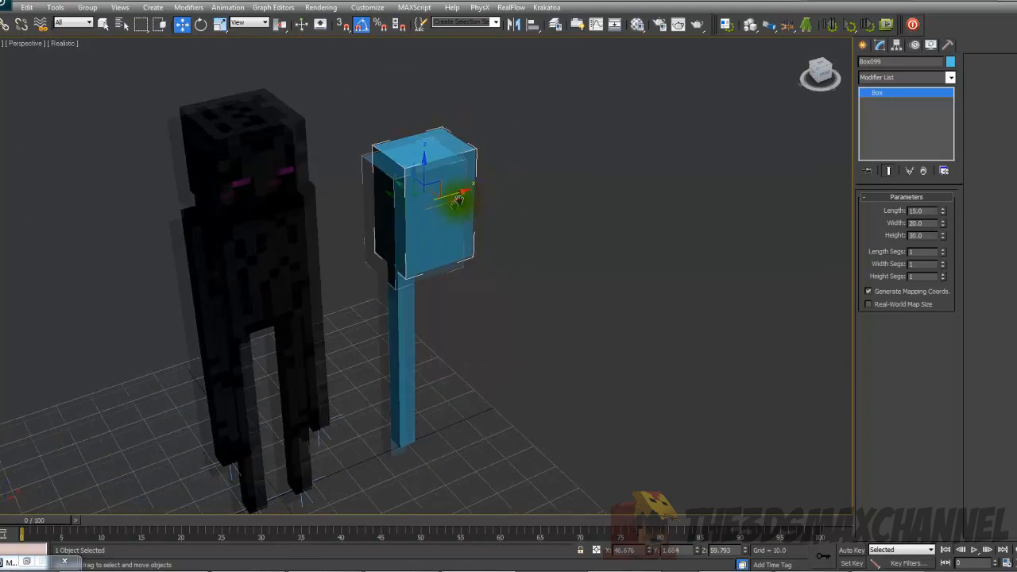
Copy the torso box straight up and adjust the copy's height so it rests on the torso as the head.
shift+drag(408, 151, 414, 7)
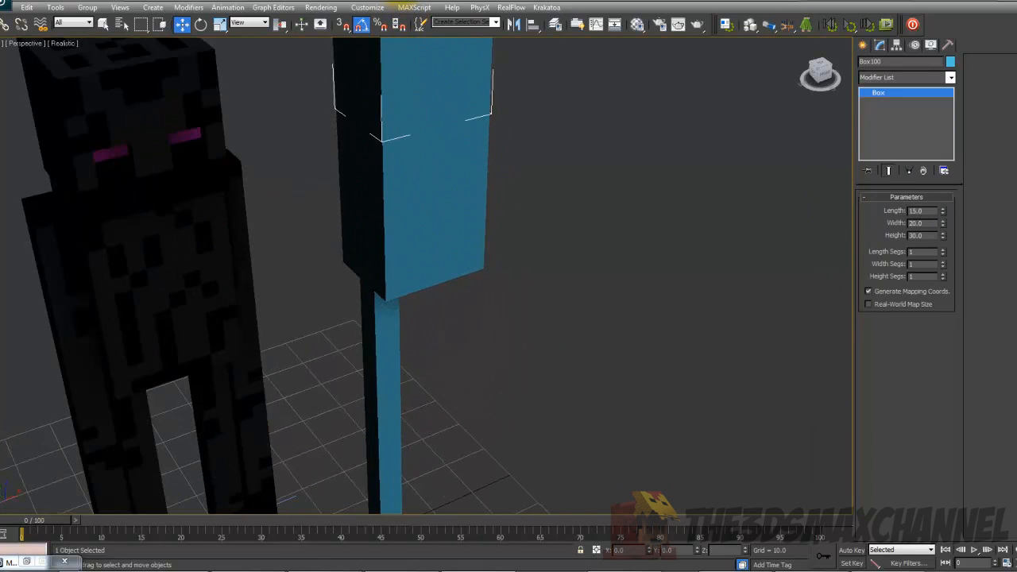
key(Return)
middle_drag(520, 143, 540, 203)
mouse_move(433, 46)
mouse_down()
mouse_move(431, 37)
mouse_move(432, 51)
mouse_up()
middle_drag(533, 245, 545, 259)
scroll(545, 259, down, 2)
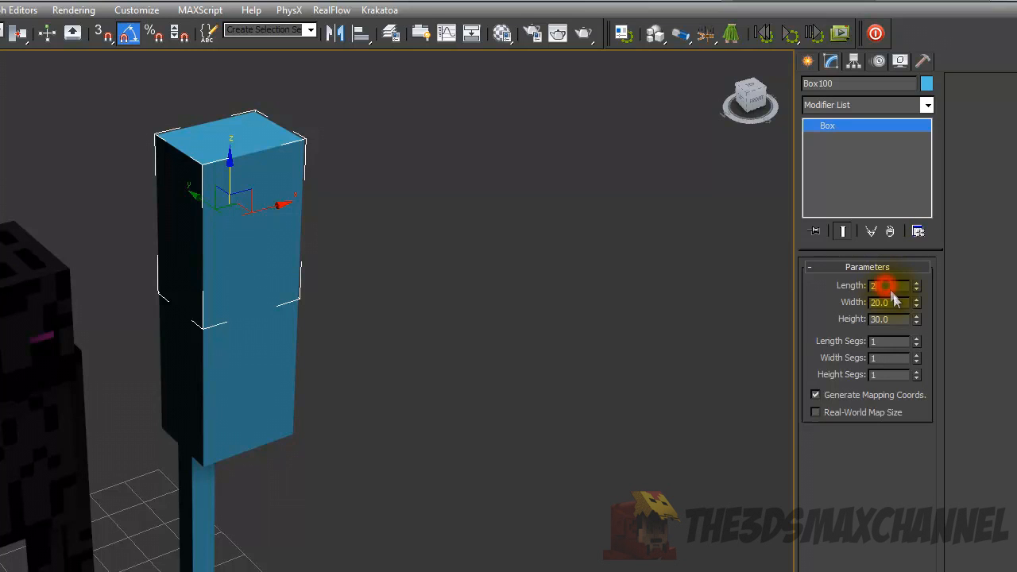
Set the head box's length and height to 20.
text(0)
key(Return)
click(888, 325)
text(20)
key(Return)
Copy the torso box sideways along X to about 28.3, on the side above the leg, as the base for an arm.
alt+middle_drag(475, 330, 479, 276)
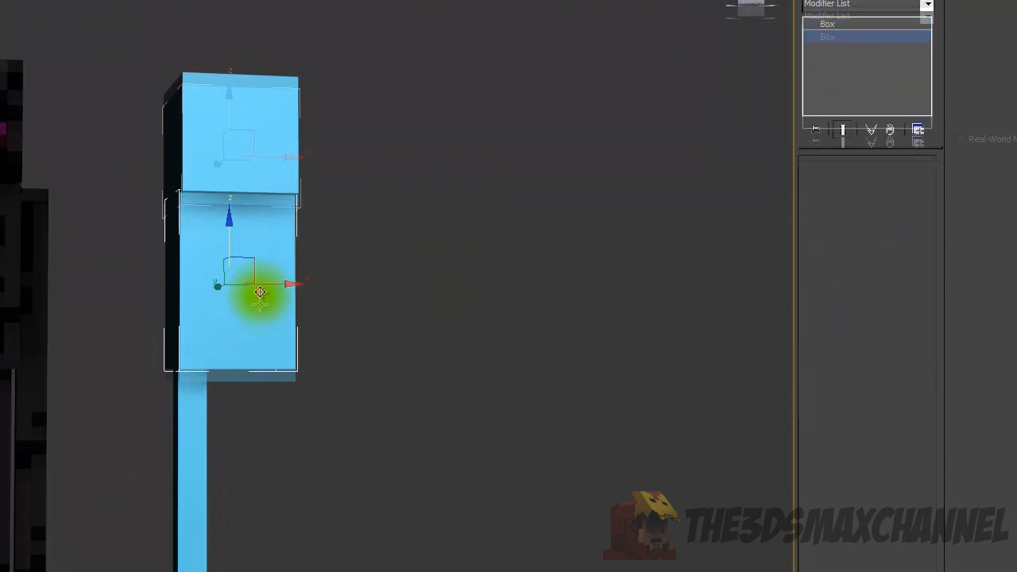
middle_drag(261, 385, 246, 325)
middle_drag(246, 122, 275, 168)
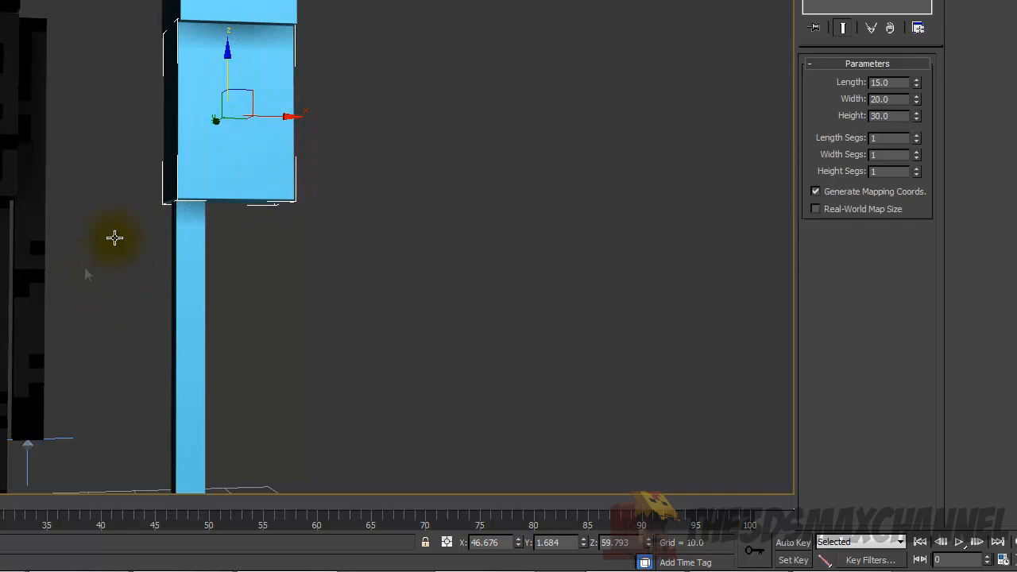
shift+drag(271, 116, 165, 115)
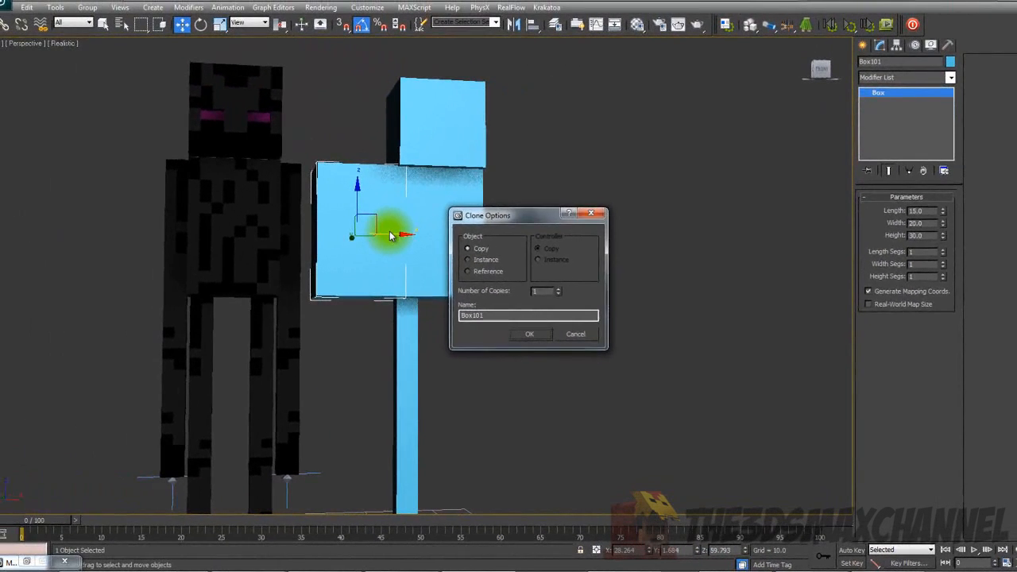
key(Return)
Rotate the copied box 180 degrees about Y with angle snap and raise it to about Z 89.7, level with the torso's top.
click(200, 24)
drag(316, 296, 409, 254)
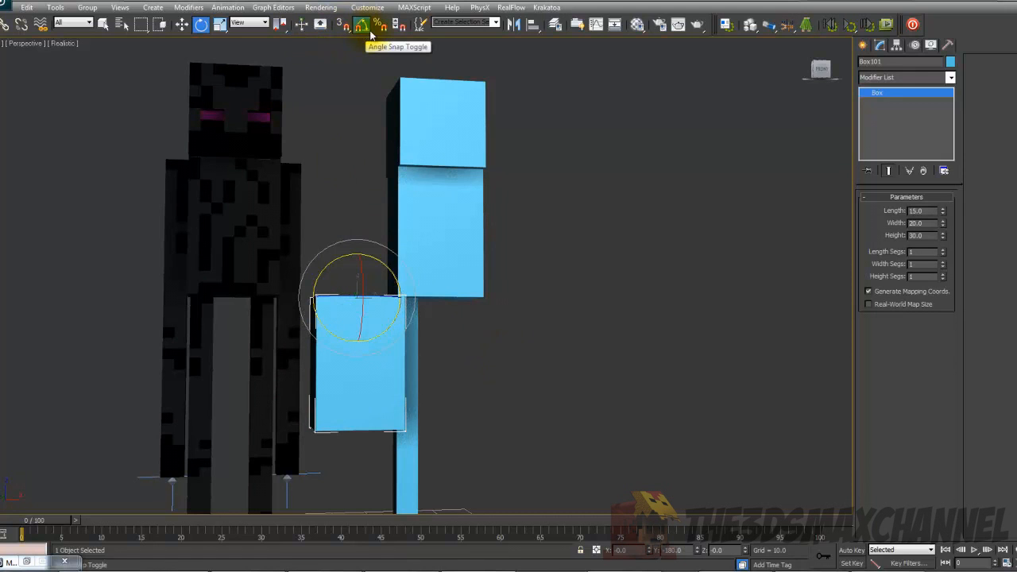
click(369, 32)
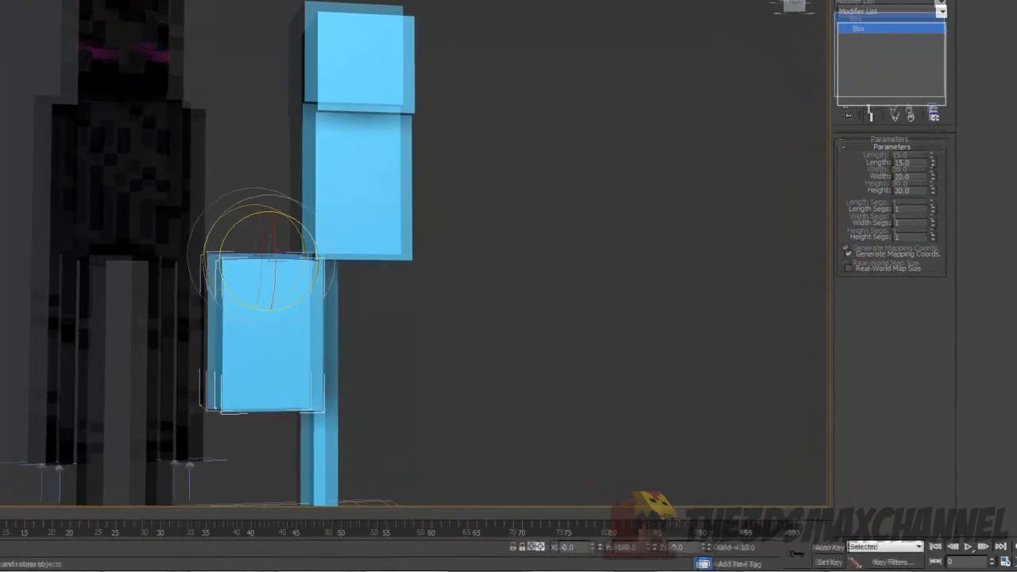
key(w)
drag(356, 328, 360, 242)
drag(127, 125, 120, 65)
middle_drag(218, 59, 202, 30)
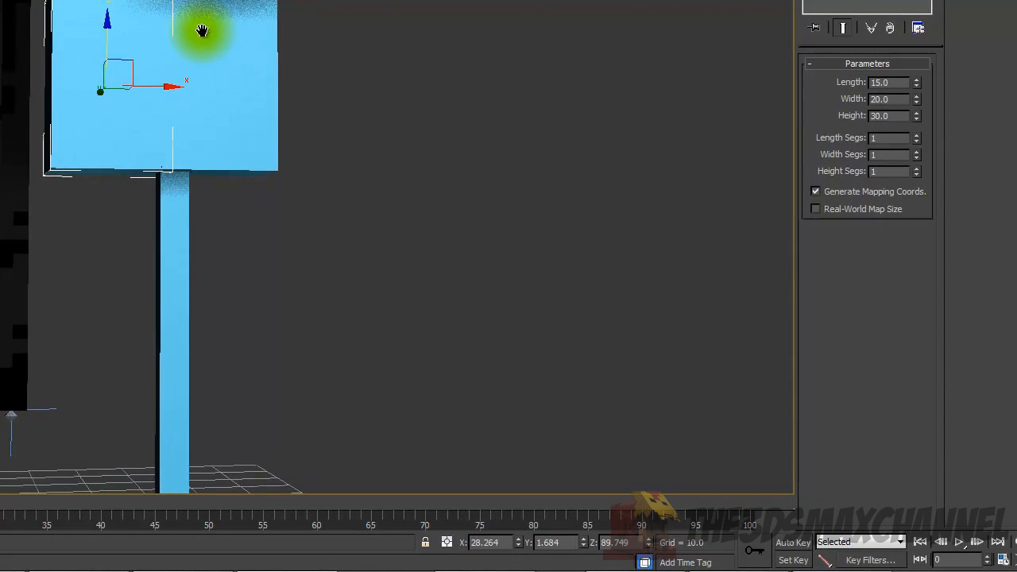
Set the arm box to length 5, width 5 and height 70, and move it along X to about 34.2 beside the torso.
double_click(880, 83)
text(5)
key(Return)
double_click(898, 96)
text(5)
key(Return)
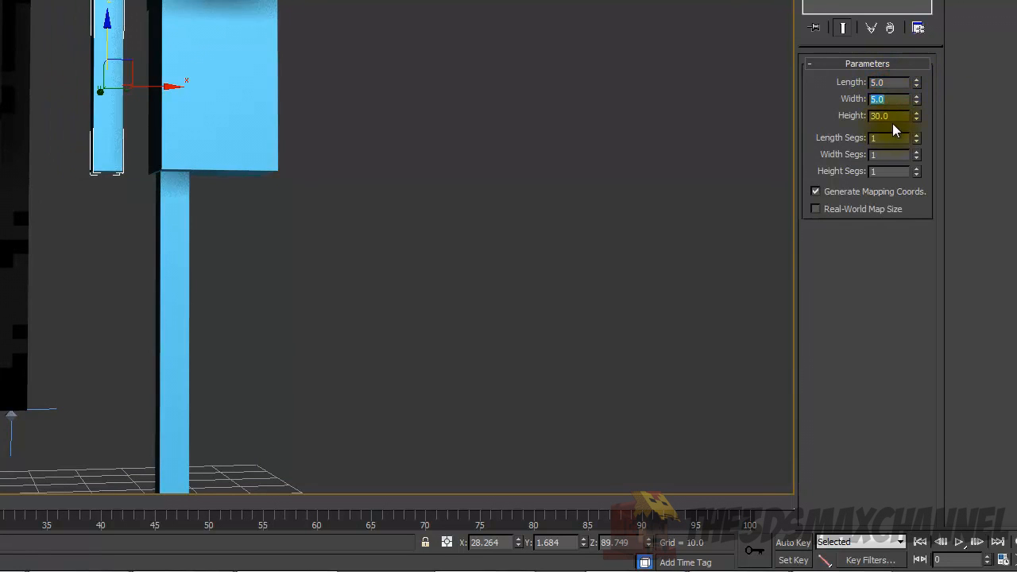
double_click(893, 115)
text(70)
key(Return)
drag(154, 199, 189, 204)
alt+middle_drag(234, 94, 253, 150)
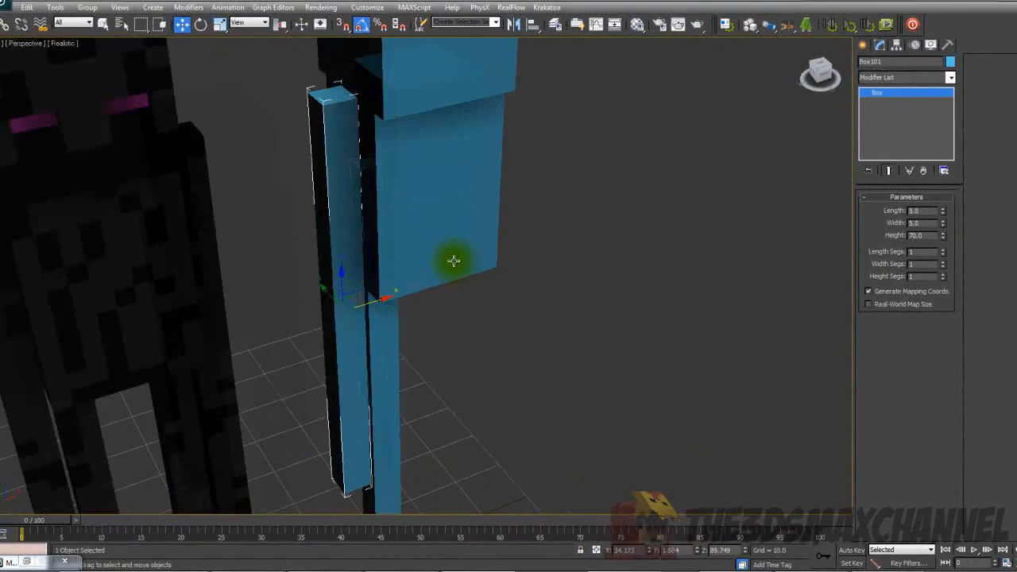
Compare the blocked-out boxes with the finished Enderman in different displays and from different angles, selecting the torso box.
key(F4)
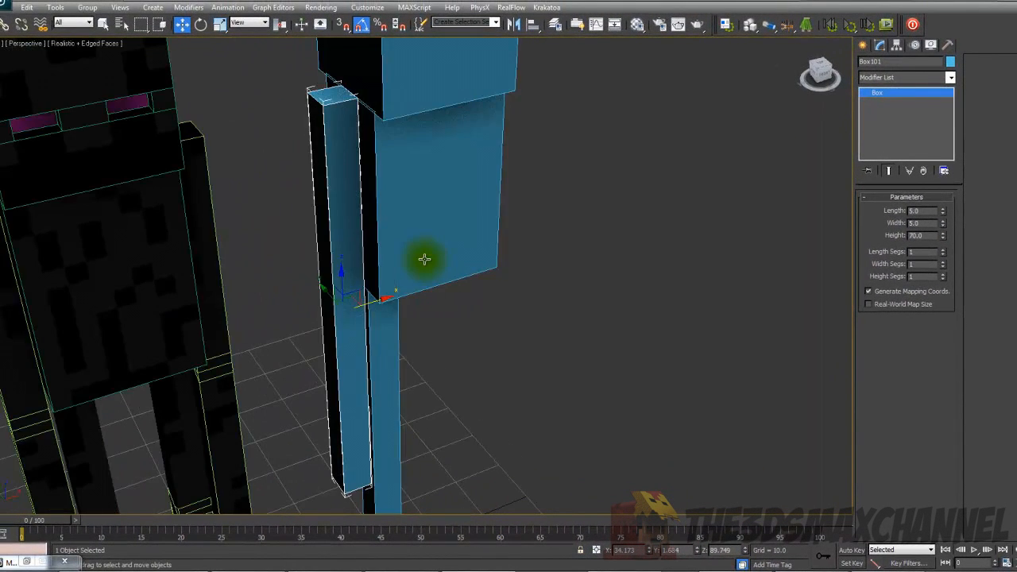
key(F4)
alt+middle_drag(445, 228, 464, 194)
scroll(415, 200, down, 4)
key(F3)
key(F3)
click(432, 184)
click(458, 262)
alt+middle_drag(454, 256, 416, 256)
key(F3)
key(F3)
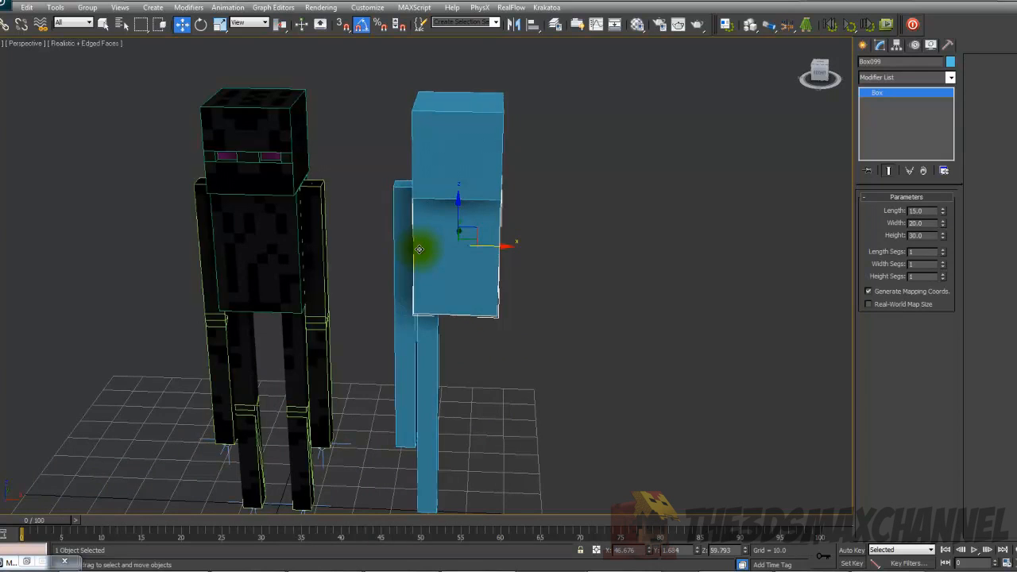
alt+middle_drag(636, 189, 545, 193)
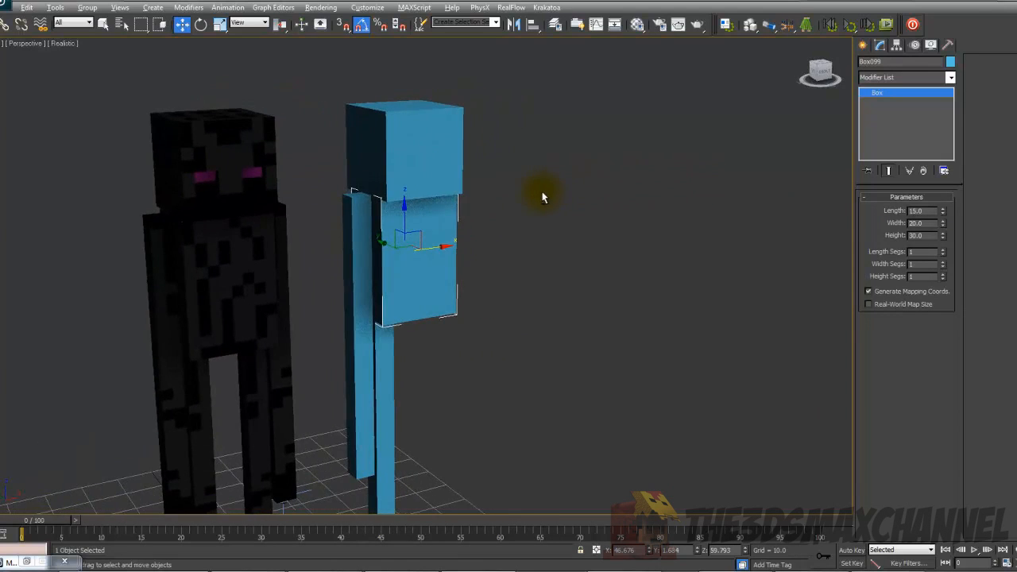
scroll(530, 188, up, 6)
scroll(589, 159, down, 6)
scroll(546, 170, up, 6)
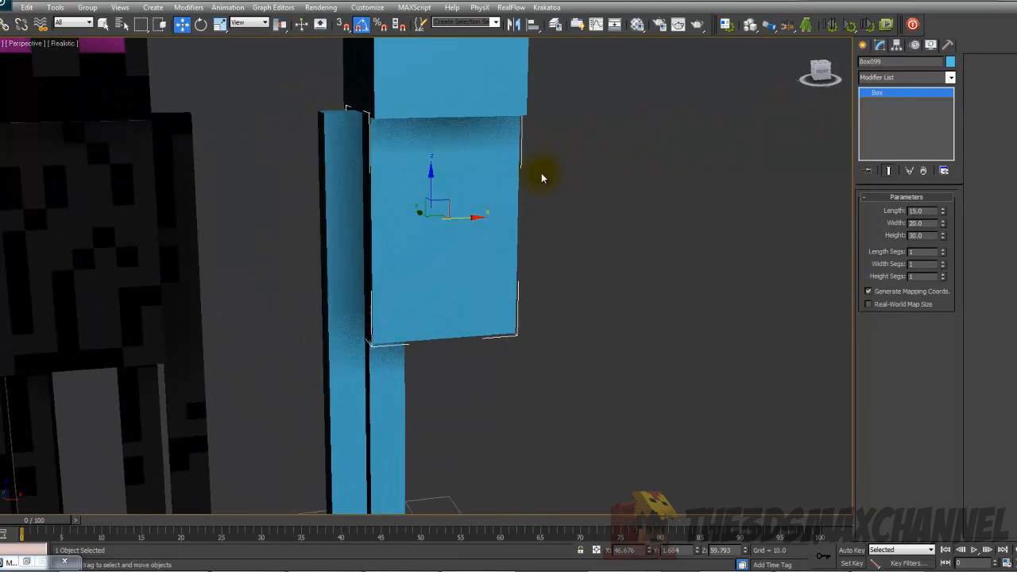
Try an Unwrap UVW modifier on the torso box and delete it again.
click(887, 80)
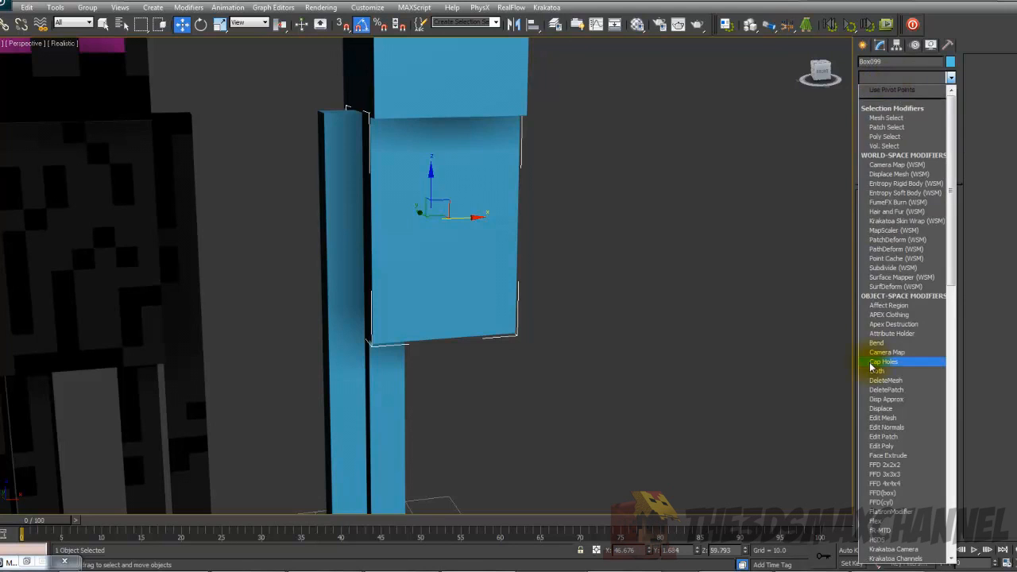
key(u)
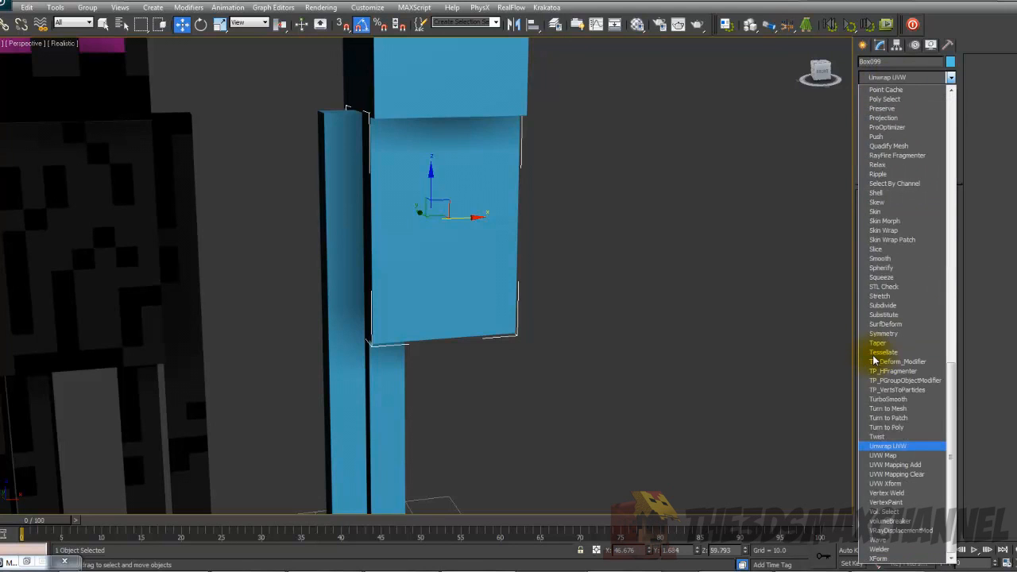
click(898, 447)
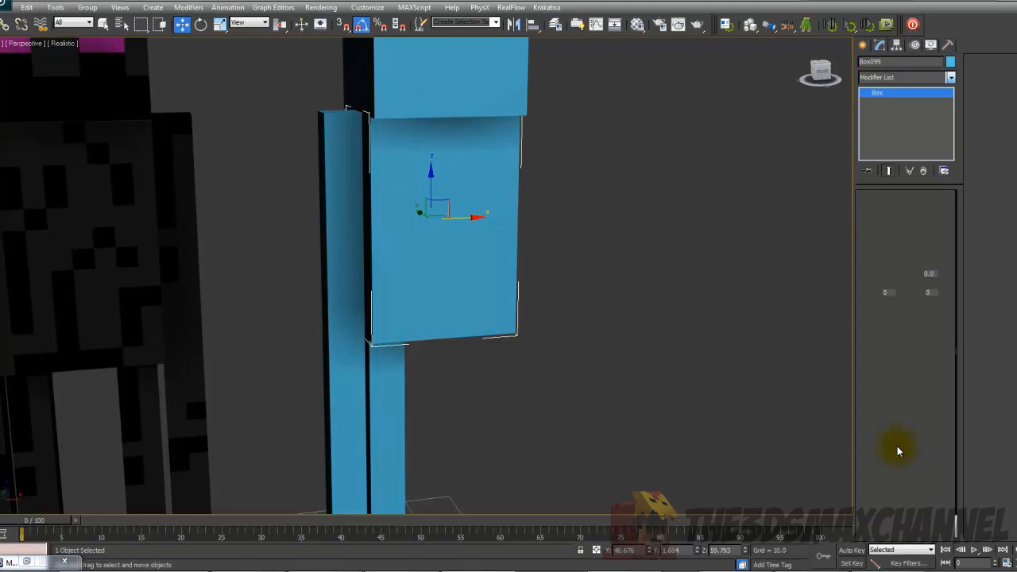
scroll(723, 374, down, 3)
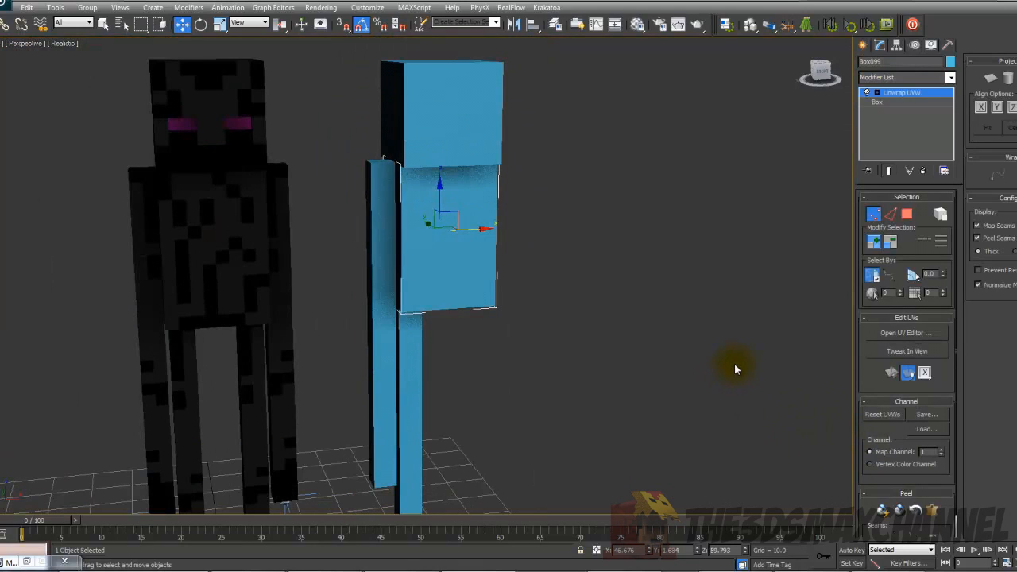
right_click(894, 93)
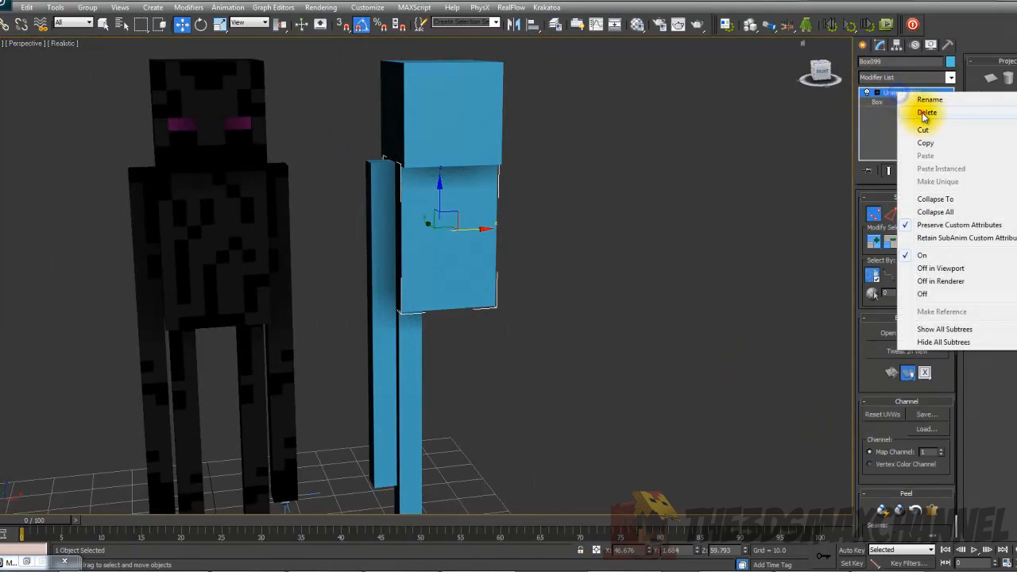
click(896, 110)
Inspect the enderman.png bitmap in the diffuse slot of the 02 - Default material and the available map types.
key(m)
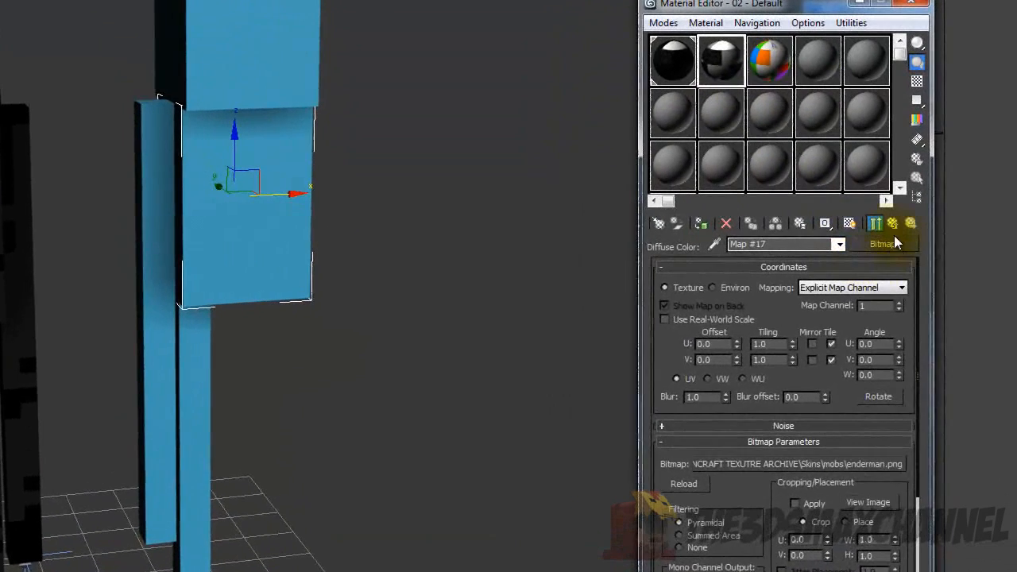
click(907, 238)
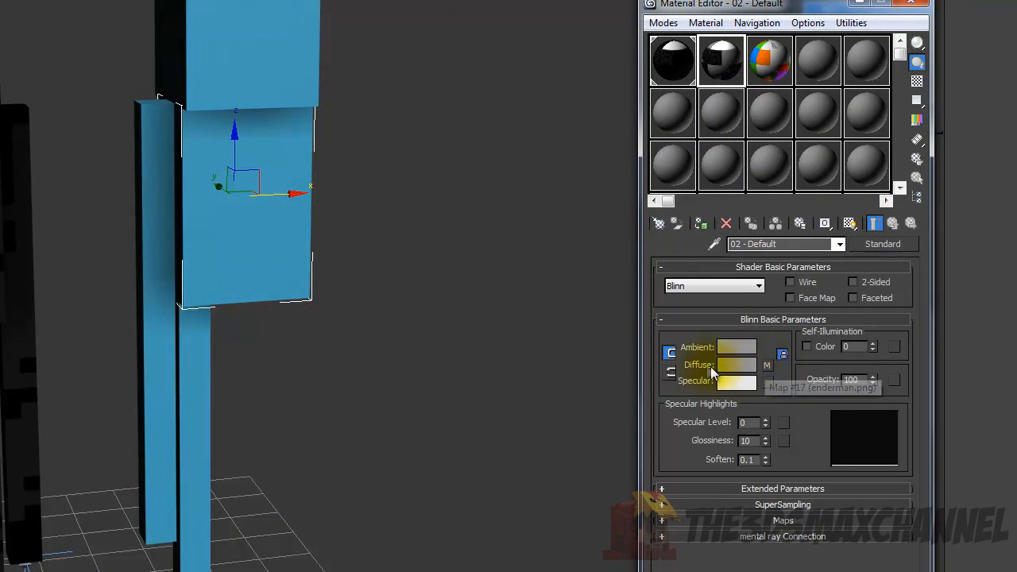
click(771, 366)
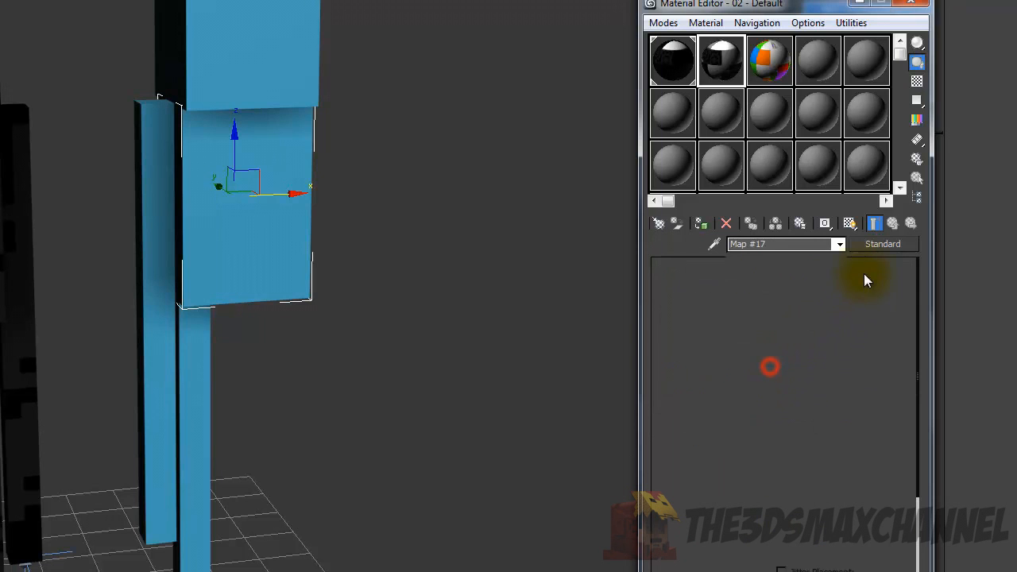
click(874, 244)
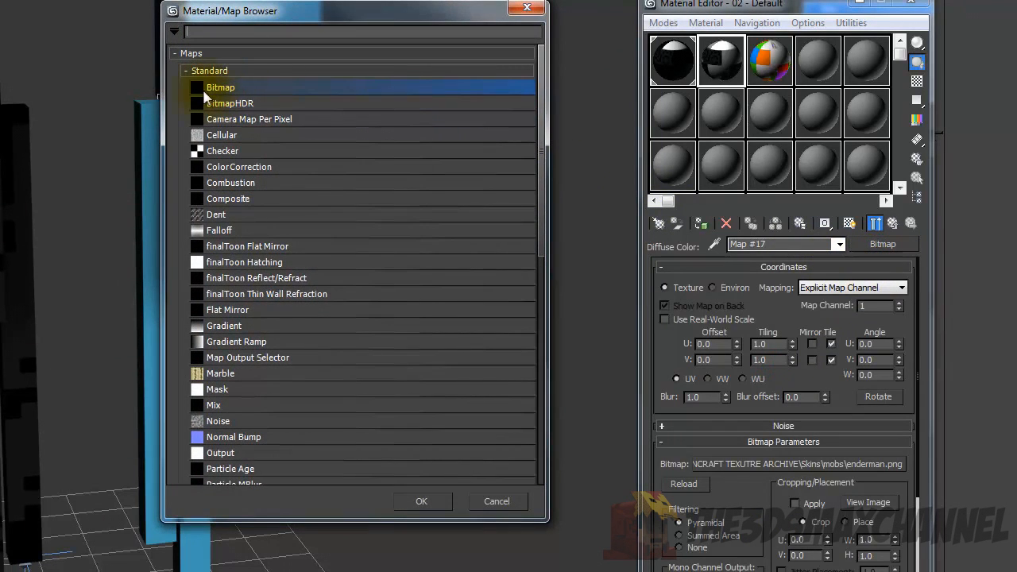
click(526, 8)
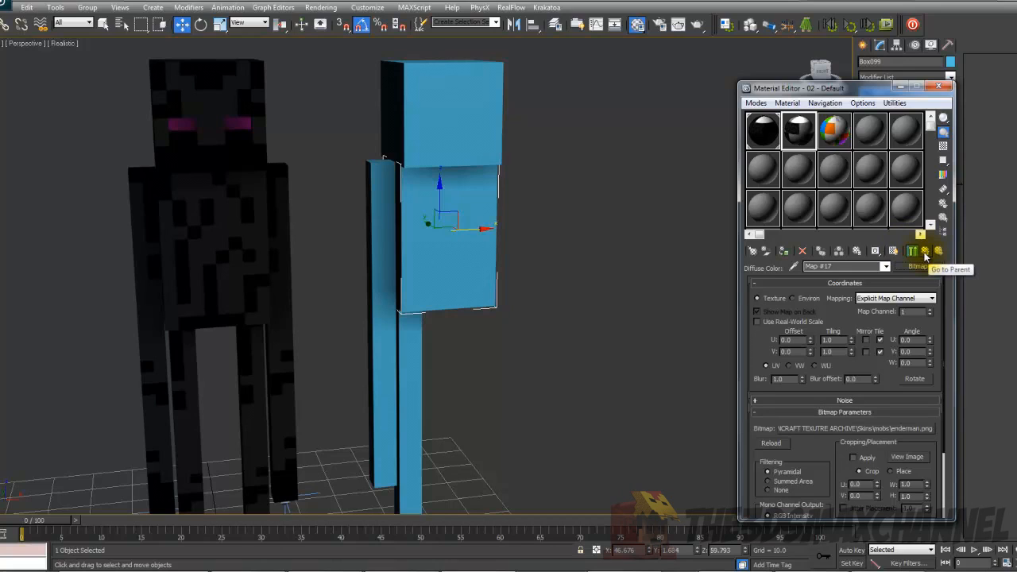
click(924, 252)
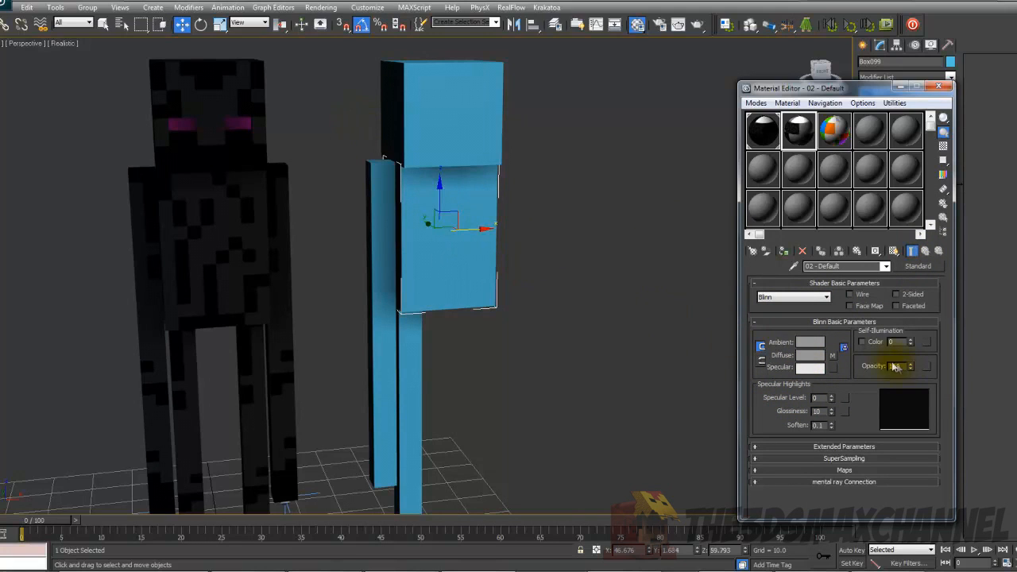
Assign the 02 - Default material to all the new Enderman boxes and display its texture in the viewport.
drag(330, 91, 551, 455)
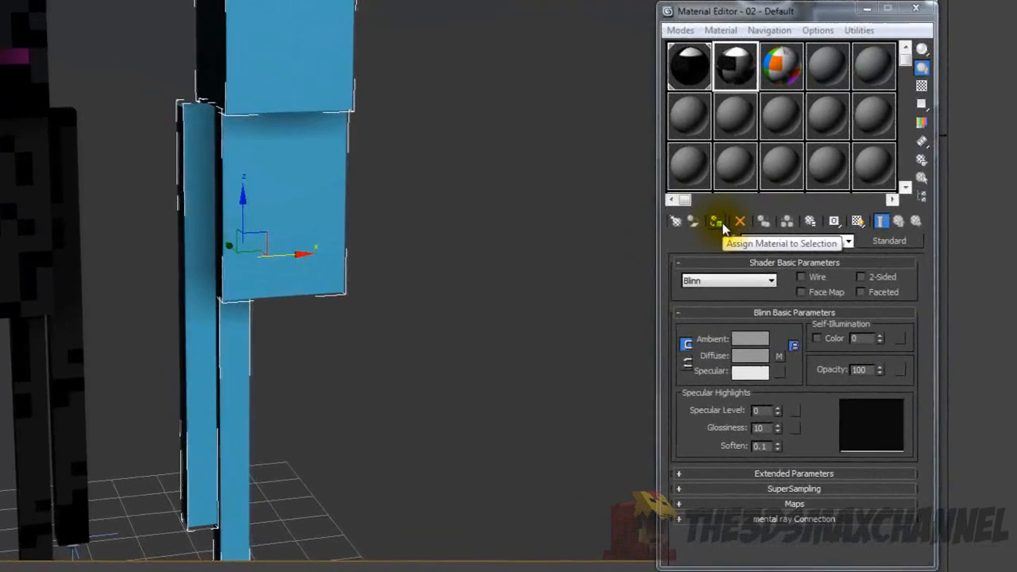
click(788, 252)
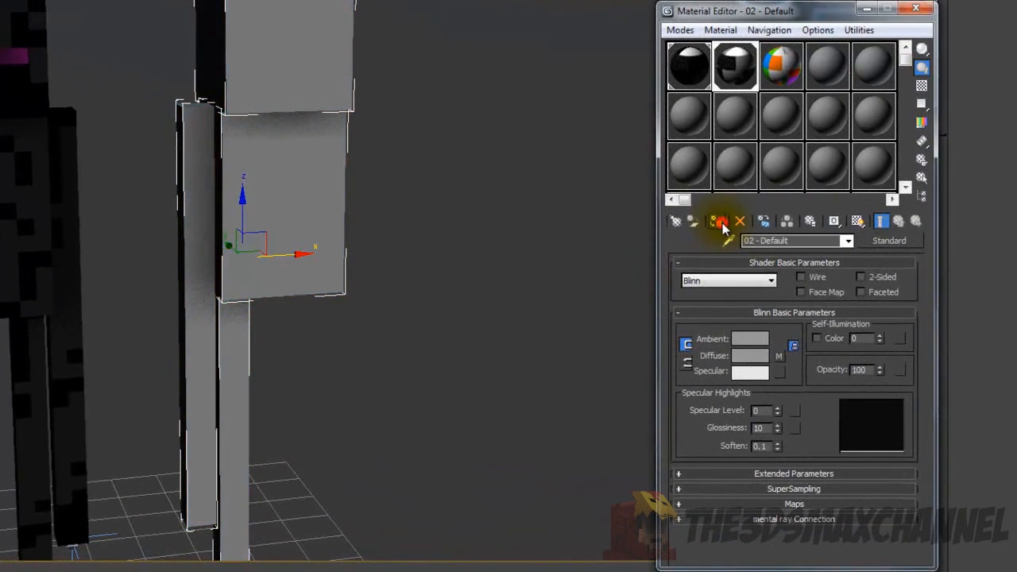
click(484, 260)
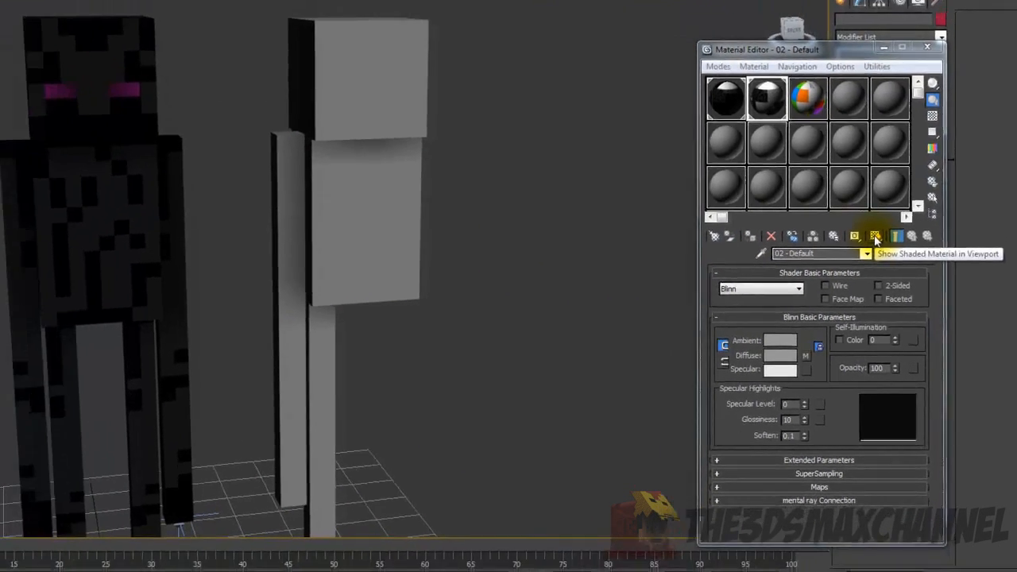
click(858, 222)
scroll(400, 229, up, 3)
middle_drag(400, 229, 402, 350)
scroll(518, 273, down, 4)
mouse_move(542, 351)
middle_down()
mouse_move(518, 272)
mouse_move(573, 405)
mouse_move(545, 363)
middle_up()
scroll(540, 275, up, 6)
scroll(568, 389, down, 2)
scroll(525, 263, down, 4)
scroll(527, 286, up, 5)
drag(874, 87, 806, 300)
Add an Unwrap UVW modifier to the torso box and switch it to polygon selection.
click(434, 260)
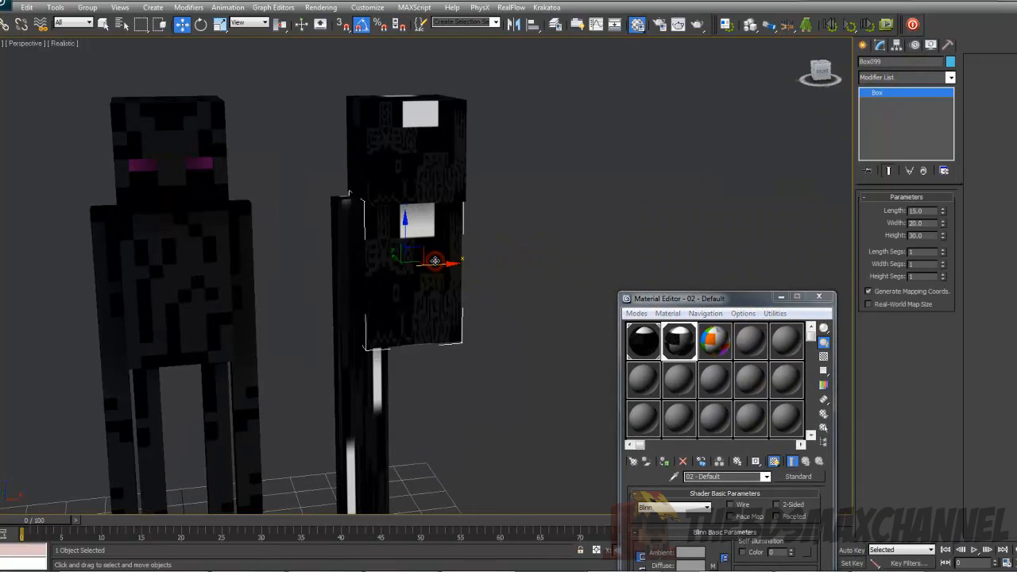
scroll(474, 255, up, 3)
key(F3)
key(F3)
scroll(473, 255, down, 3)
click(875, 79)
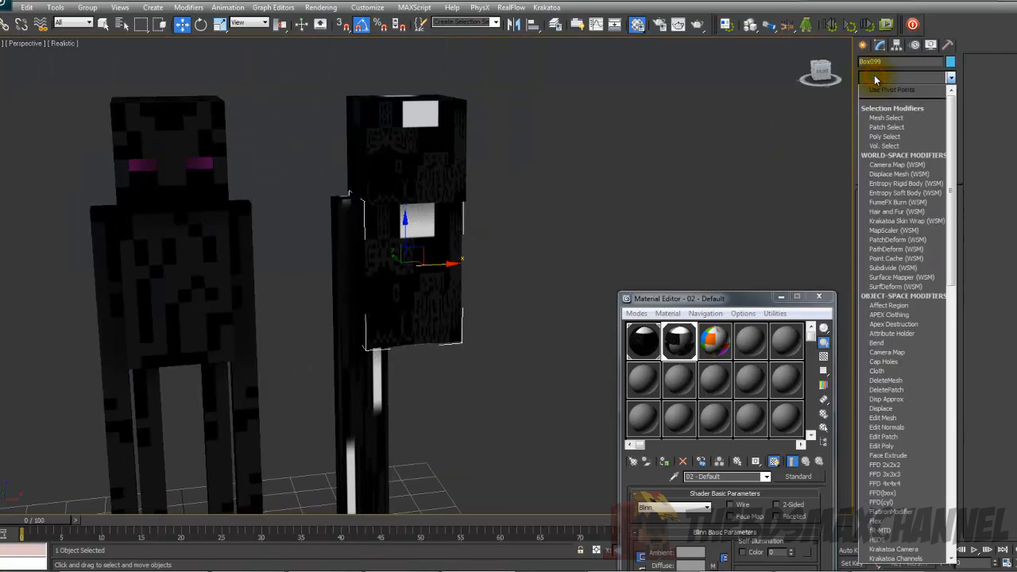
key(u)
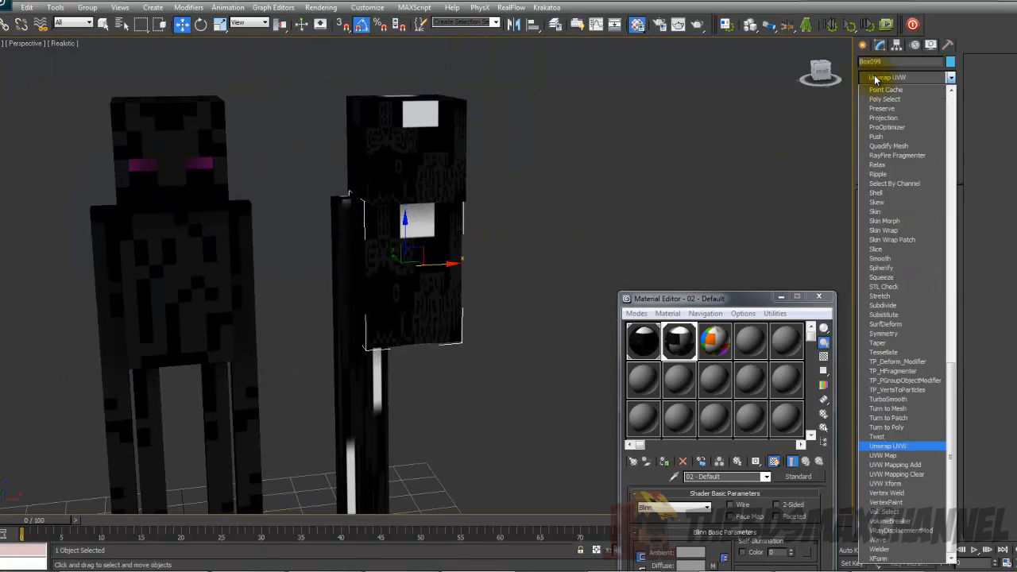
click(903, 448)
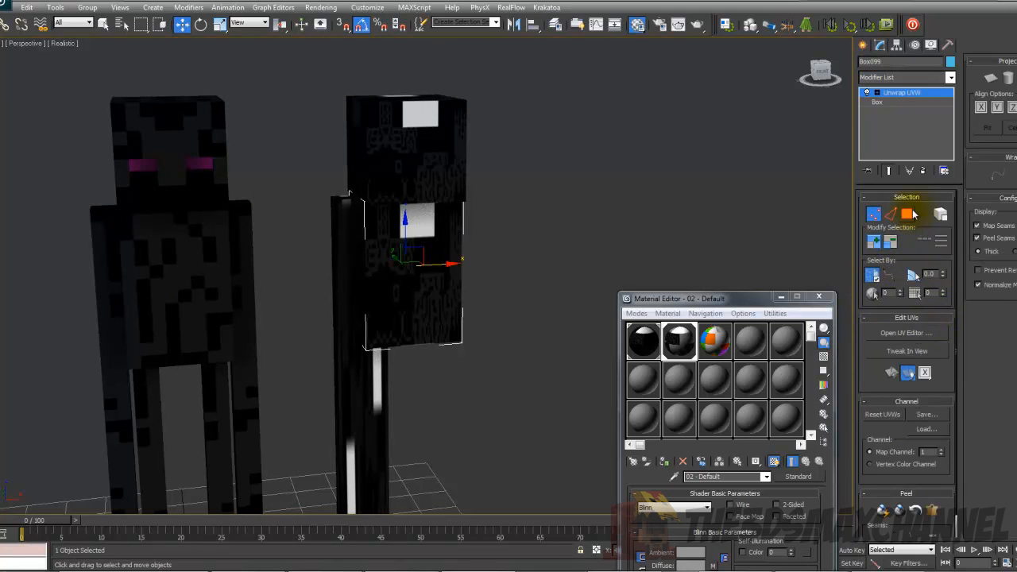
click(909, 214)
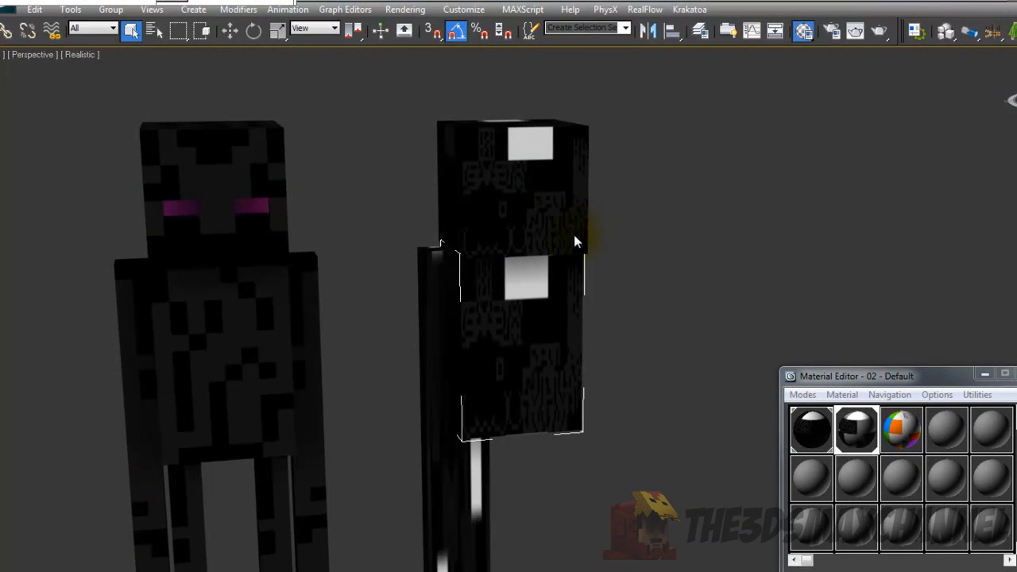
Open the torso's UVs for editing and flatten-map all its faces with a face angle threshold of 45.0 and spacing of 0.02.
key(ctrl+e)
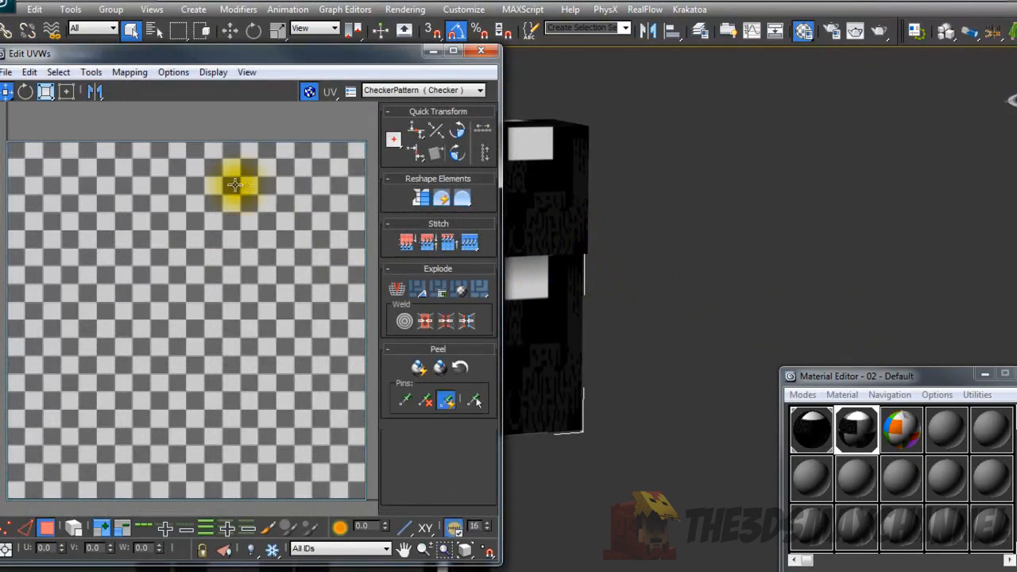
scroll(206, 206, down, 4)
middle_drag(182, 220, 182, 265)
scroll(182, 253, up, 2)
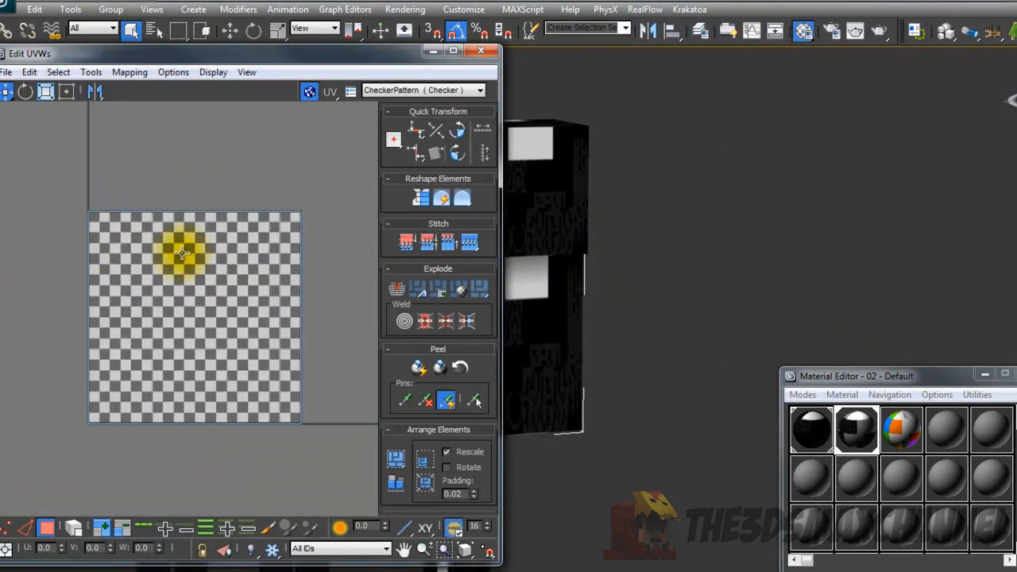
drag(377, 481, 378, 481)
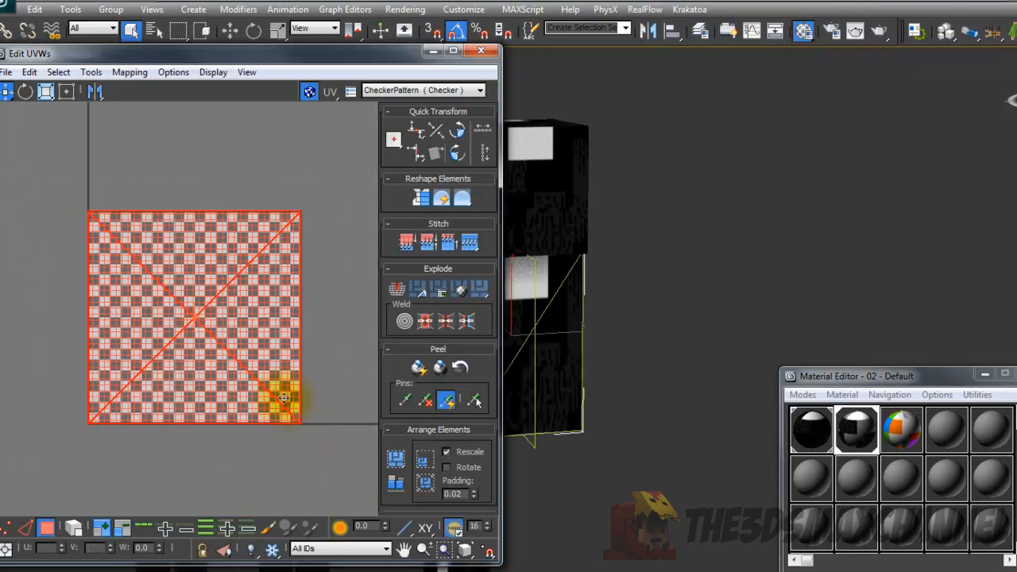
middle_drag(234, 360, 209, 329)
scroll(209, 329, down, 2)
drag(67, 190, 335, 440)
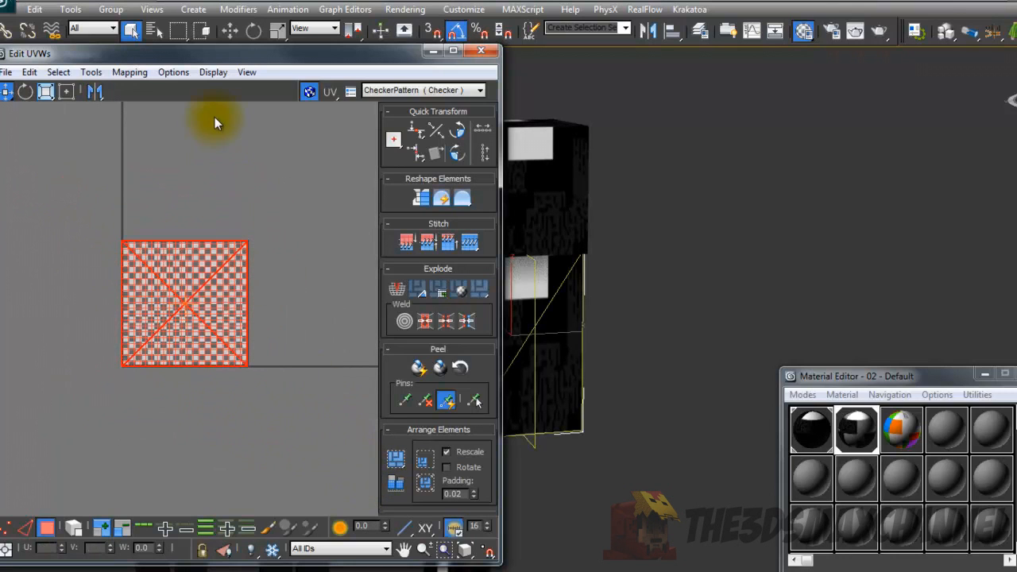
click(128, 71)
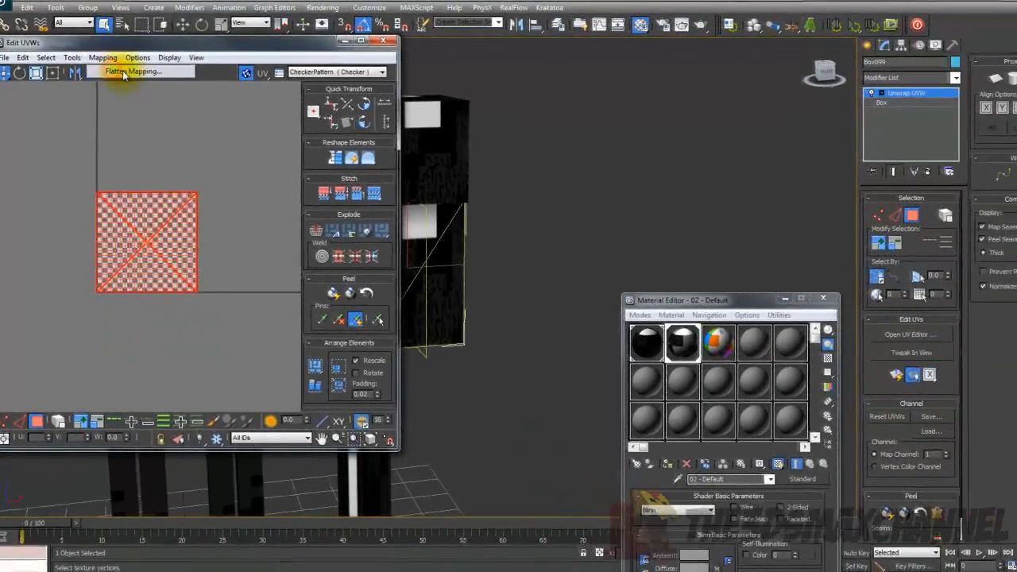
click(123, 71)
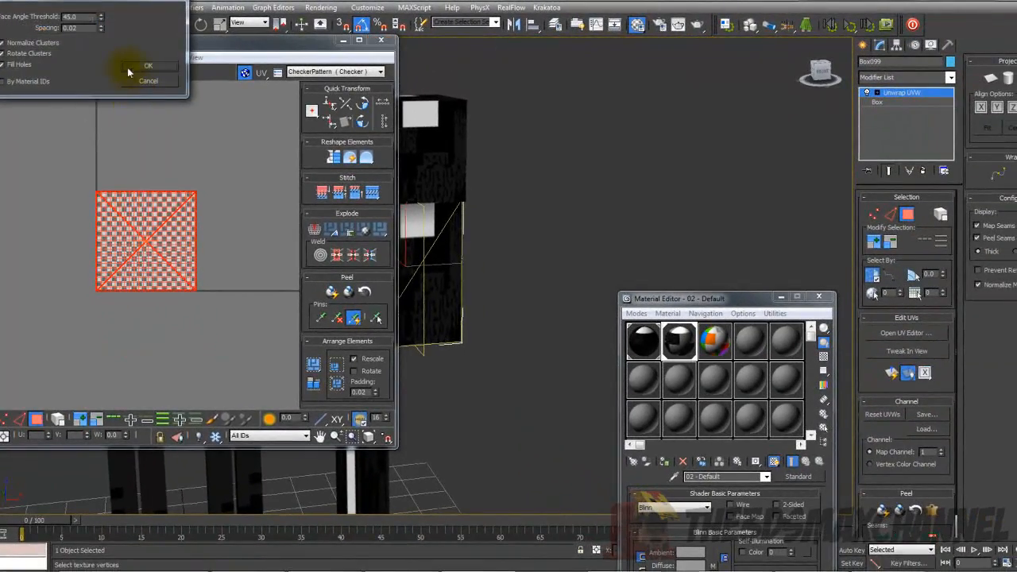
click(147, 73)
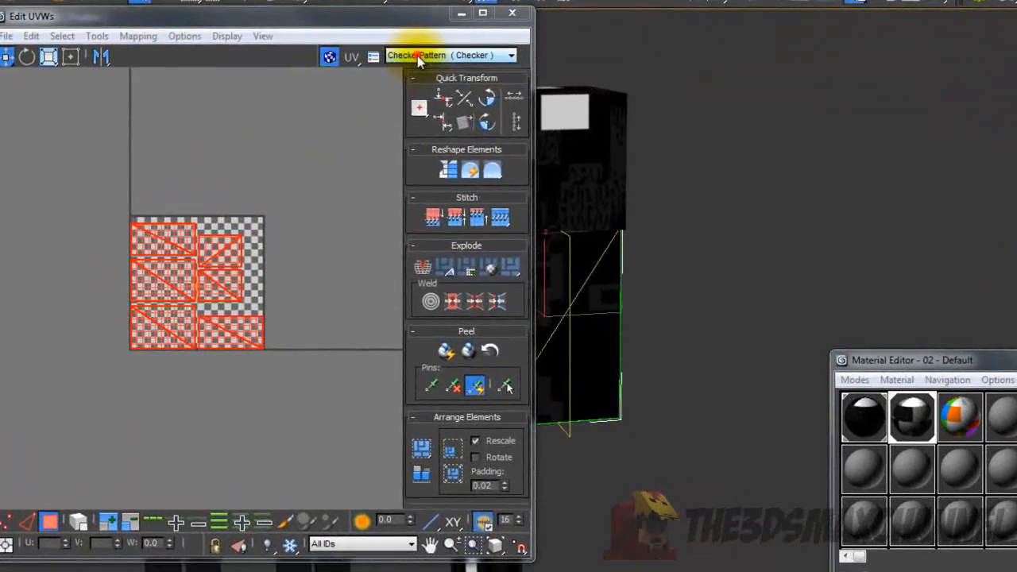
Display Map #17 (enderman.png) as the background behind the torso's UVs.
click(321, 70)
click(417, 56)
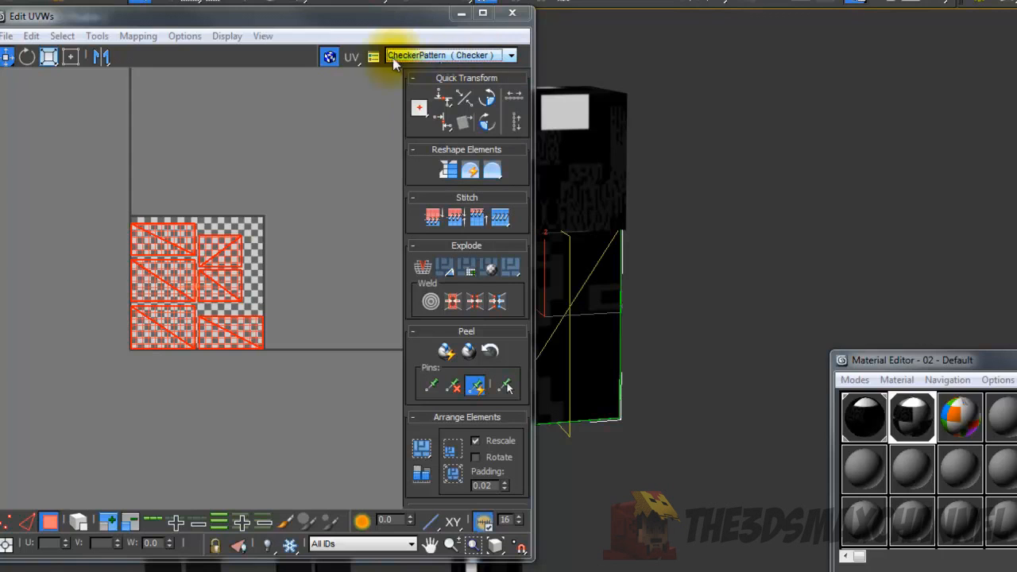
click(452, 56)
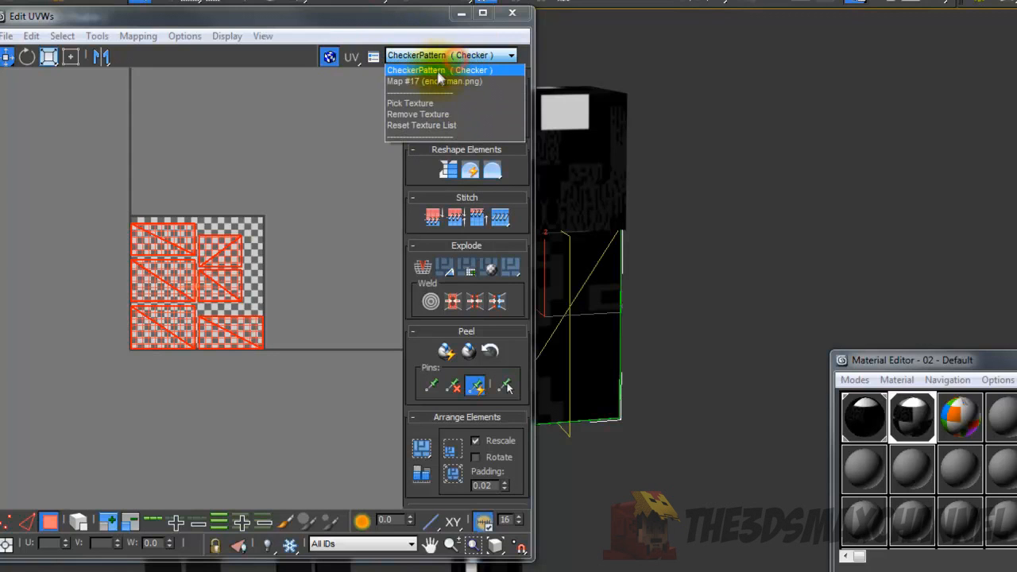
click(414, 82)
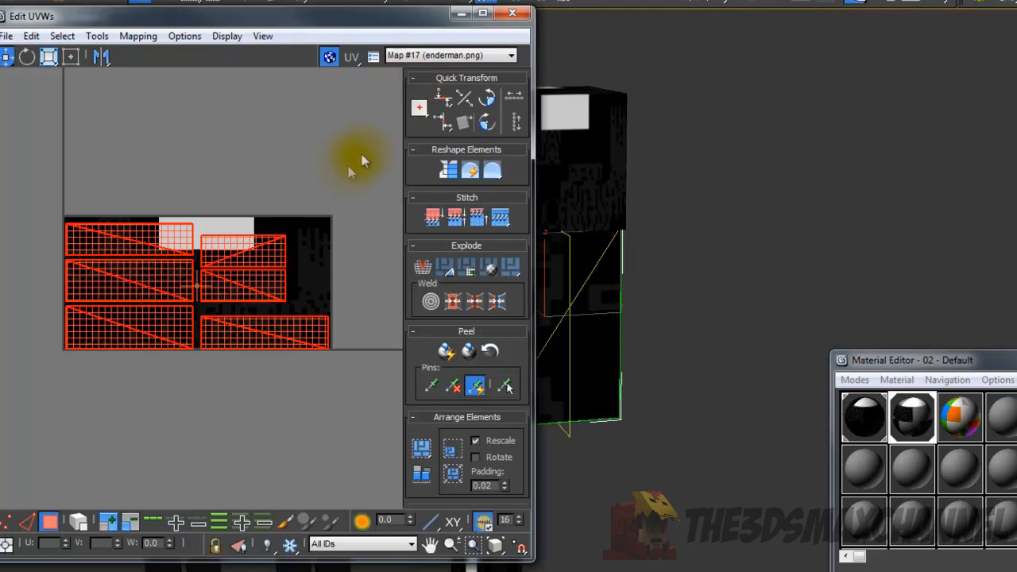
Examine how the flattened torso faces lie over the Enderman skin texture.
scroll(272, 239, down, 2)
scroll(185, 343, up, 4)
middle_drag(253, 310, 187, 381)
scroll(186, 375, down, 3)
scroll(276, 342, up, 2)
mouse_move(190, 254)
middle_down()
mouse_move(304, 291)
mouse_move(189, 253)
middle_up()
scroll(307, 290, down, 2)
scroll(192, 251, up, 2)
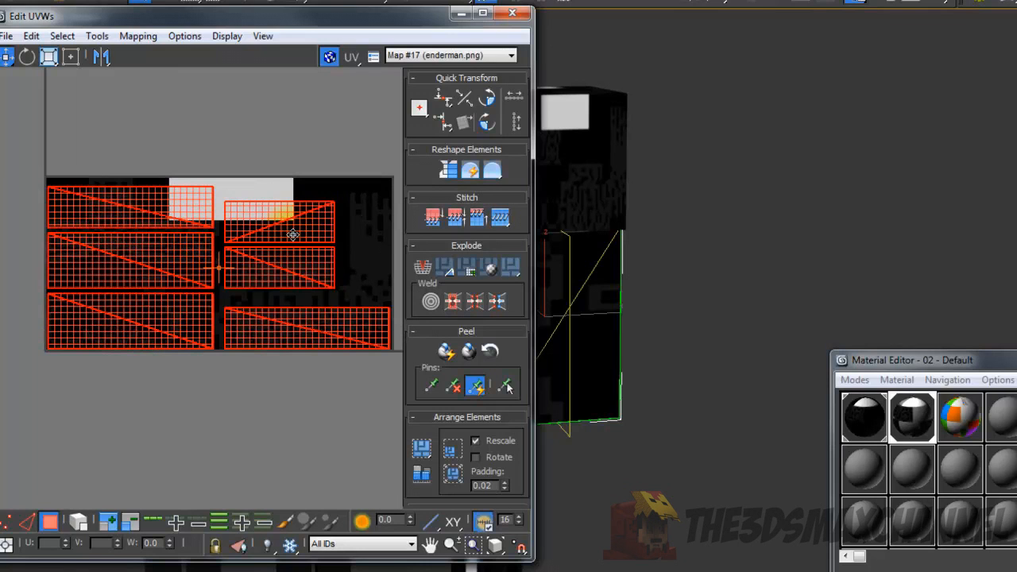
scroll(230, 299, down, 2)
scroll(249, 295, up, 2)
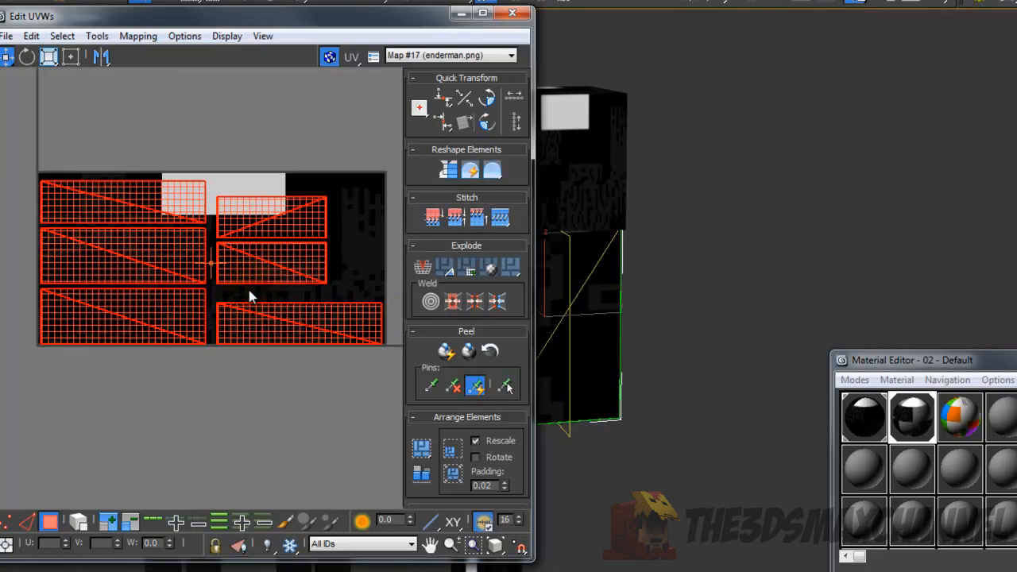
Pick the enderman_temp.png template map from the material sample slots as the UV background texture.
click(417, 53)
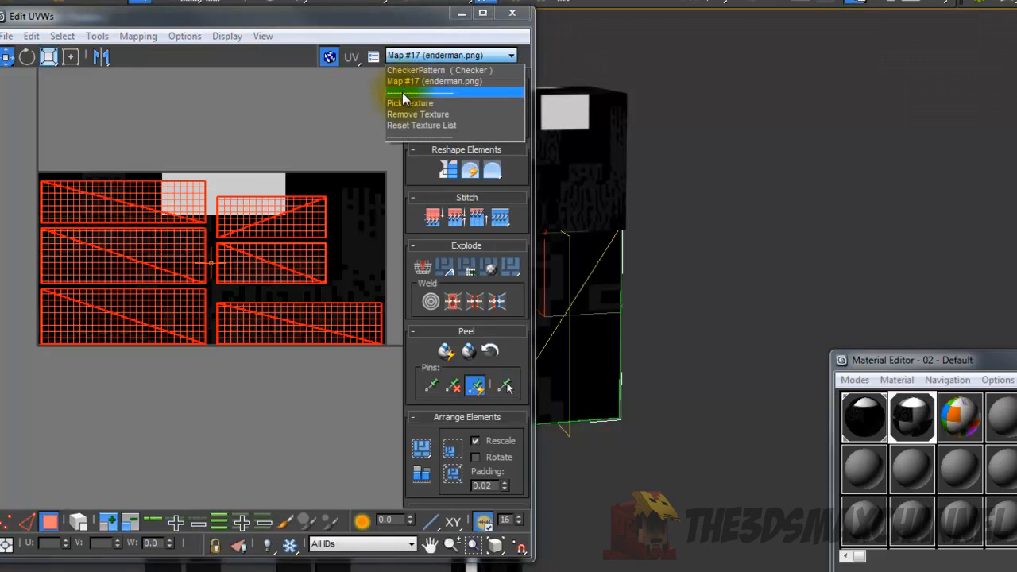
click(397, 104)
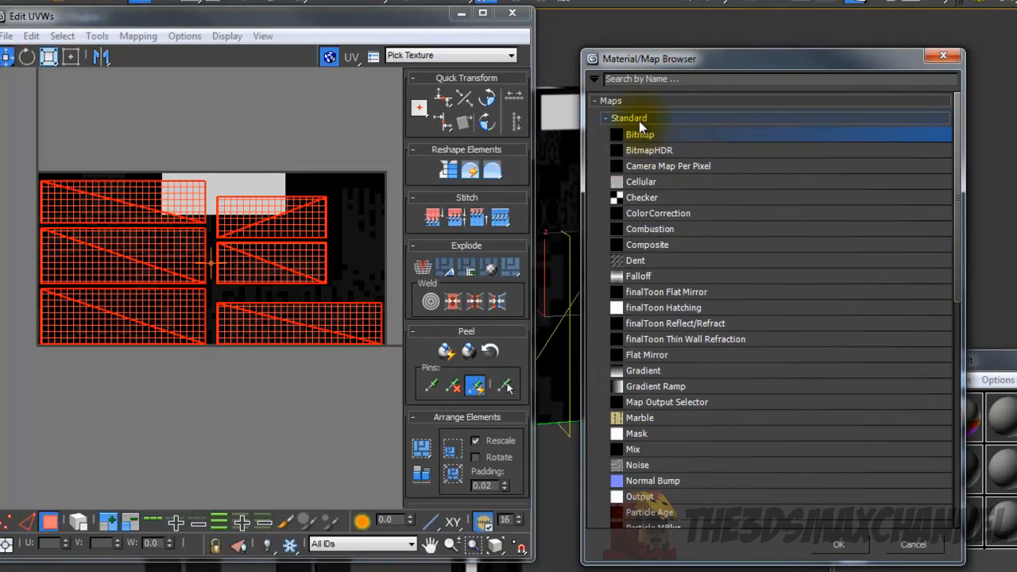
drag(958, 191, 967, 449)
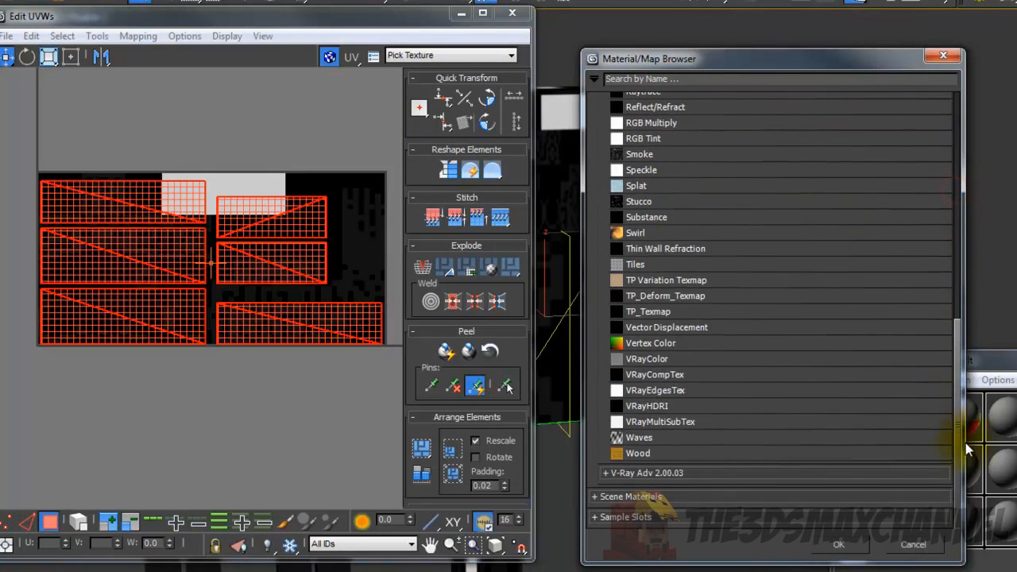
click(660, 496)
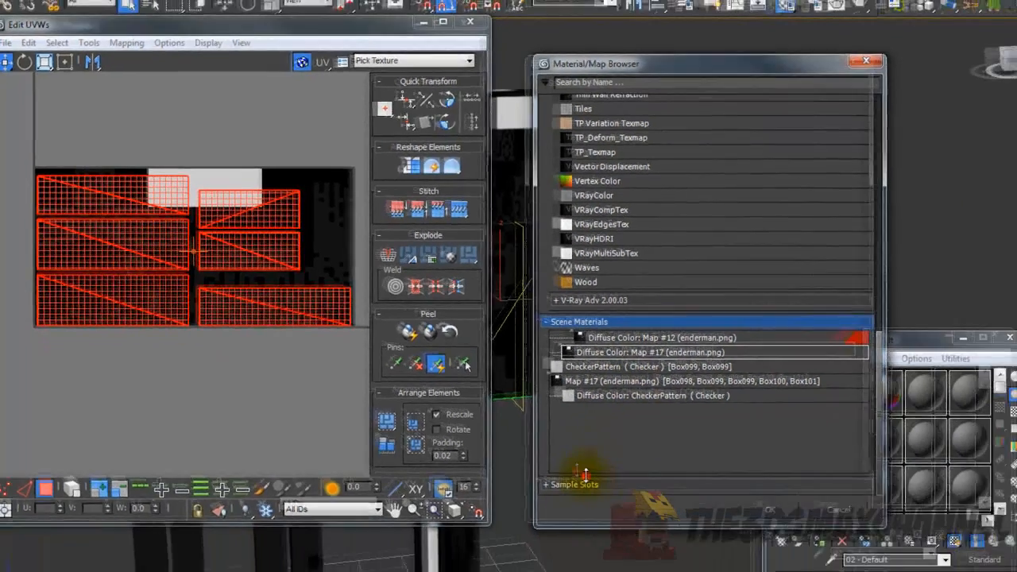
click(626, 523)
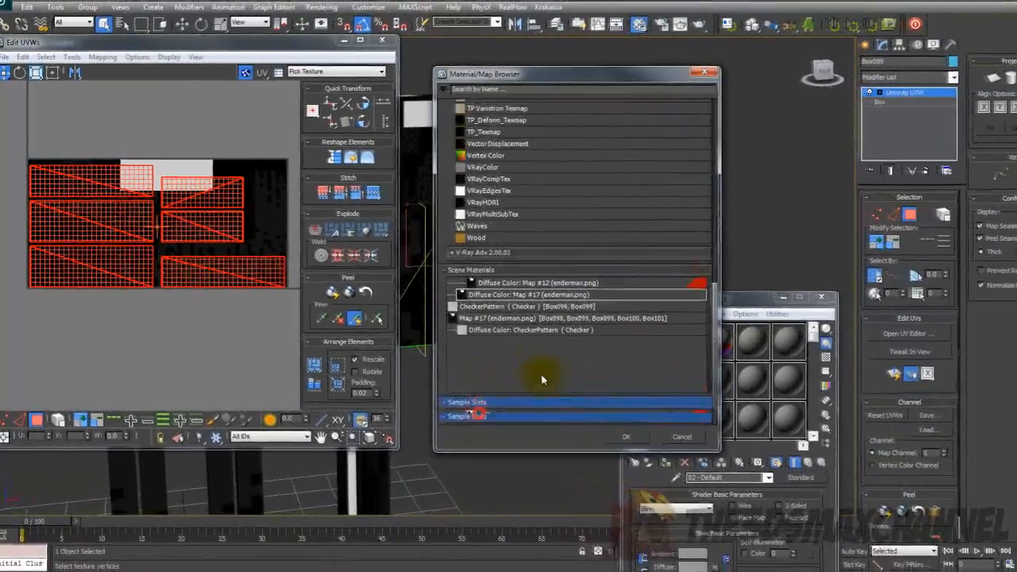
double_click(548, 393)
Select the torso's front face for UV editing over the enderman_temp.png template.
scroll(187, 206, up, 5)
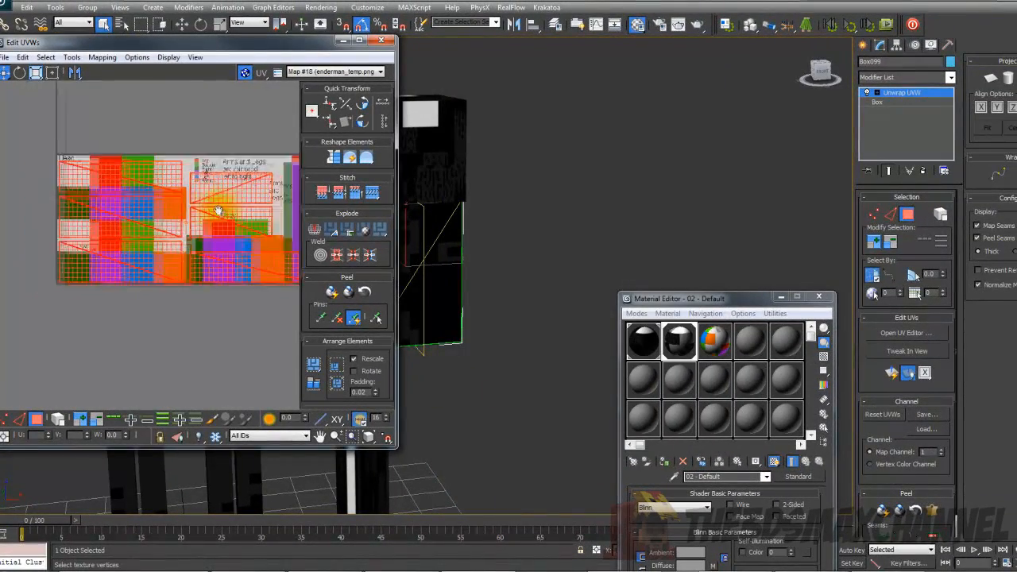
scroll(176, 207, down, 3)
scroll(597, 202, up, 3)
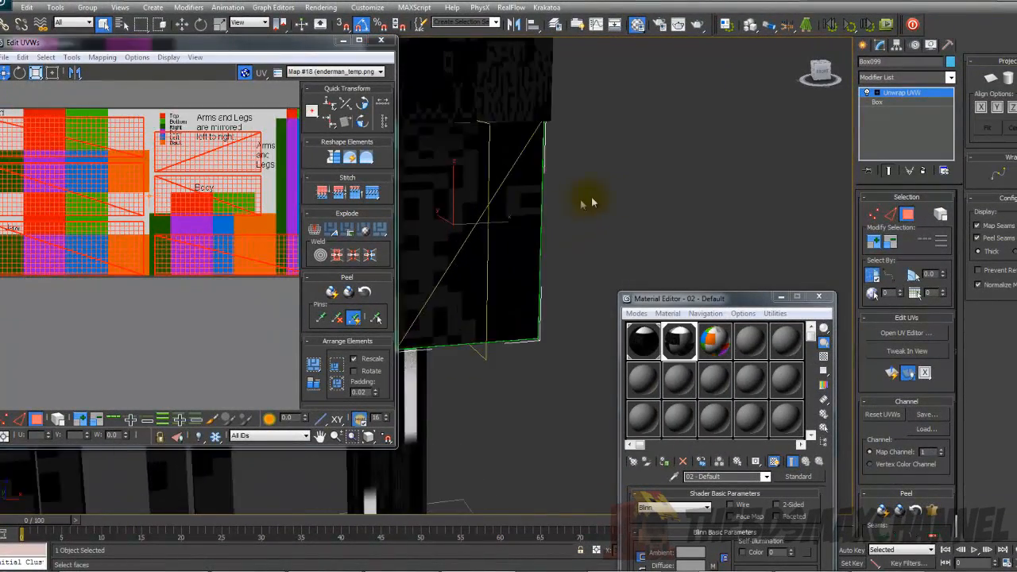
scroll(510, 225, down, 1)
alt+middle_drag(511, 226, 524, 227)
click(452, 217)
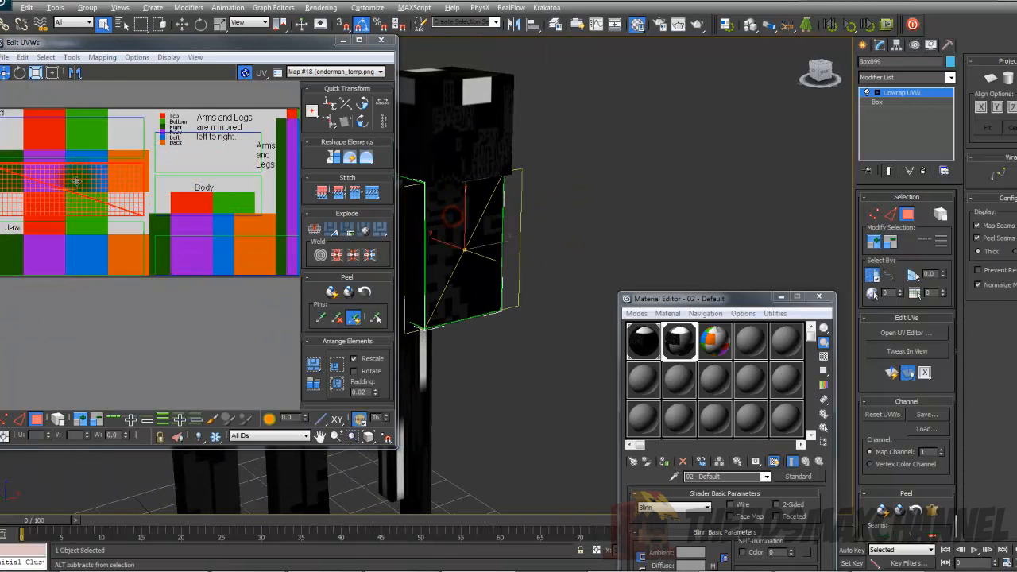
Examine the template's colour-coded head, jaw and body areas behind the selected front face's UVs.
scroll(85, 179, down, 3)
scroll(130, 173, up, 2)
middle_drag(90, 139, 147, 133)
scroll(146, 133, up, 1)
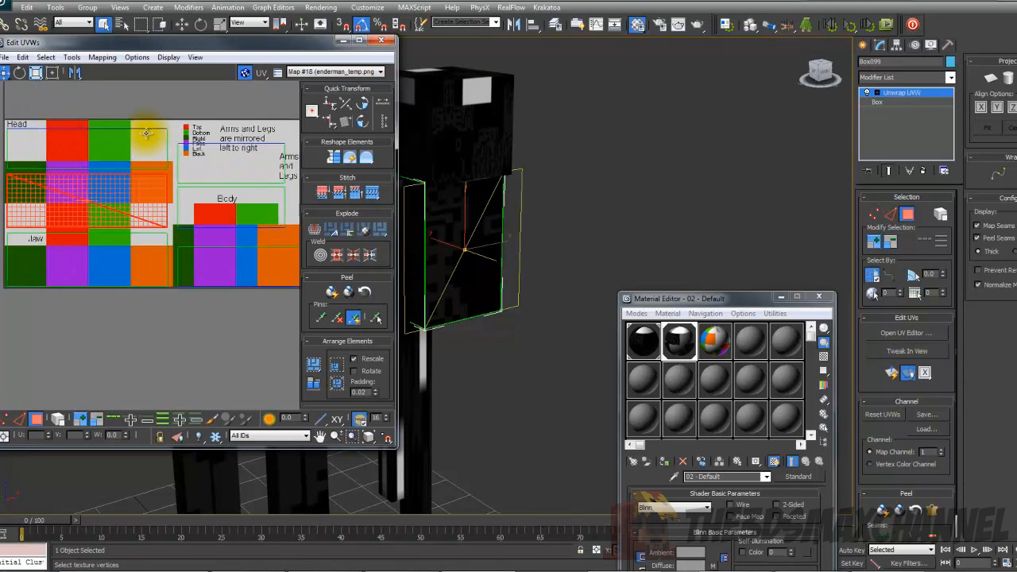
alt+middle_drag(544, 241, 584, 189)
alt+middle_drag(523, 175, 541, 245)
scroll(581, 217, down, 3)
scroll(541, 245, up, 5)
scroll(541, 245, down, 3)
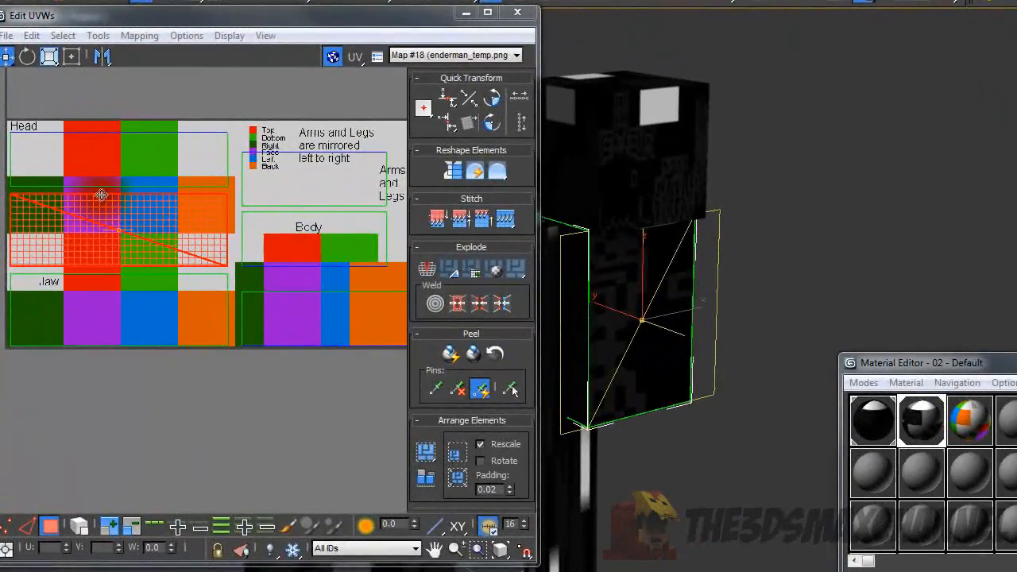
middle_drag(77, 174, 90, 171)
scroll(99, 193, up, 5)
scroll(100, 193, down, 5)
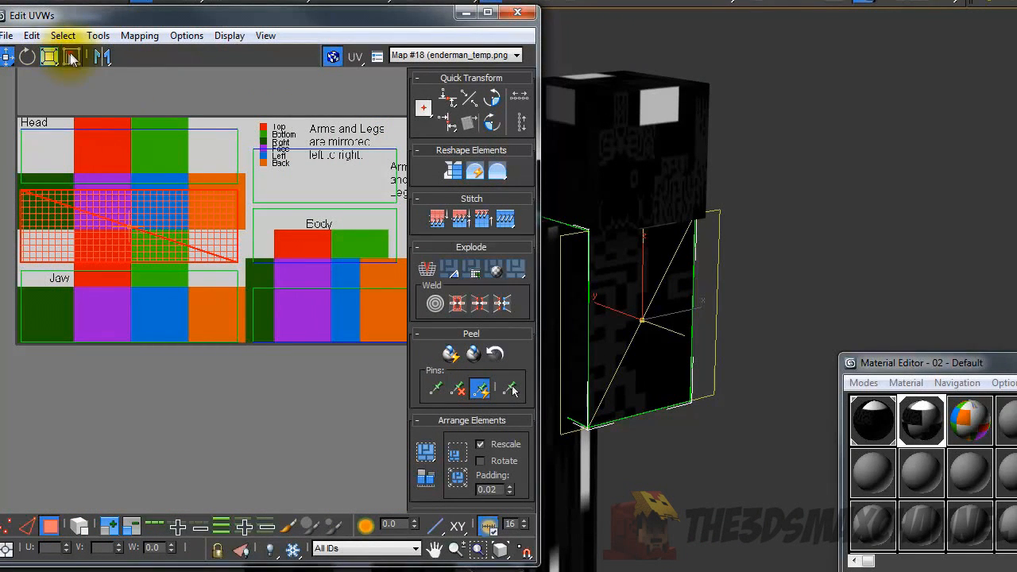
Shrink the front face's UVs to a small square in Freeform mode and place it over the edge of the head's orange Back area.
click(72, 56)
drag(241, 258, 100, 231)
scroll(234, 253, up, 2)
middle_drag(234, 253, 114, 206)
drag(61, 205, 288, 186)
middle_drag(341, 175, 180, 220)
drag(149, 209, 200, 171)
middle_drag(689, 271, 721, 274)
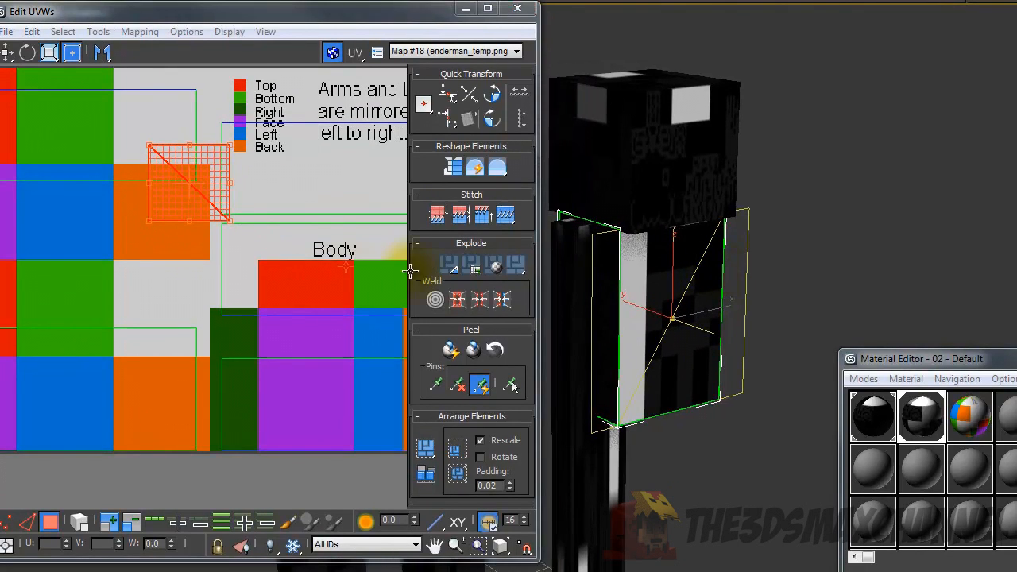
middle_drag(315, 277, 234, 261)
alt+middle_drag(685, 270, 623, 252)
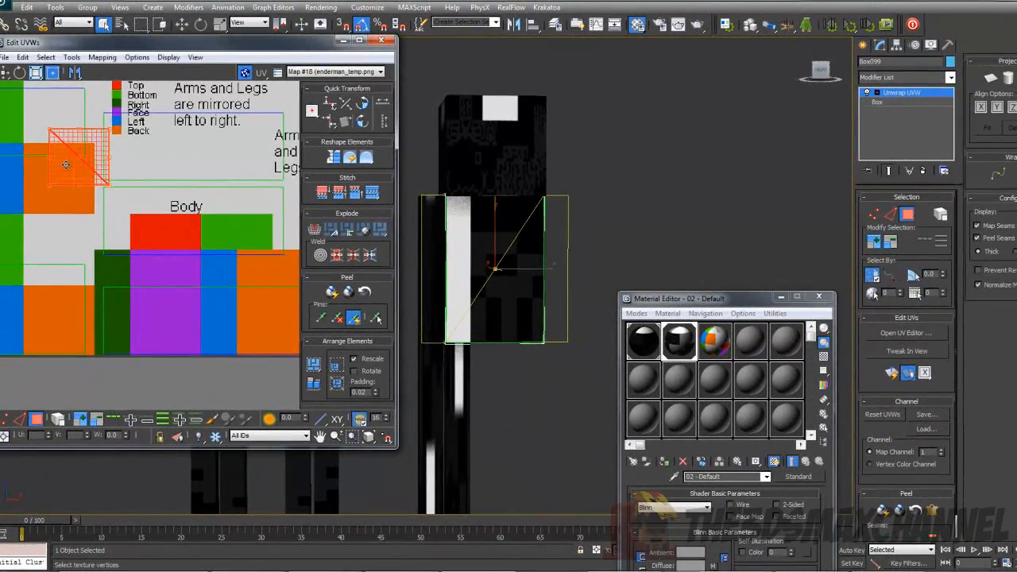
mouse_move(66, 164)
mouse_down()
mouse_move(65, 182)
mouse_move(66, 170)
mouse_up()
mouse_move(122, 171)
middle_down()
mouse_move(132, 178)
mouse_move(109, 172)
middle_up()
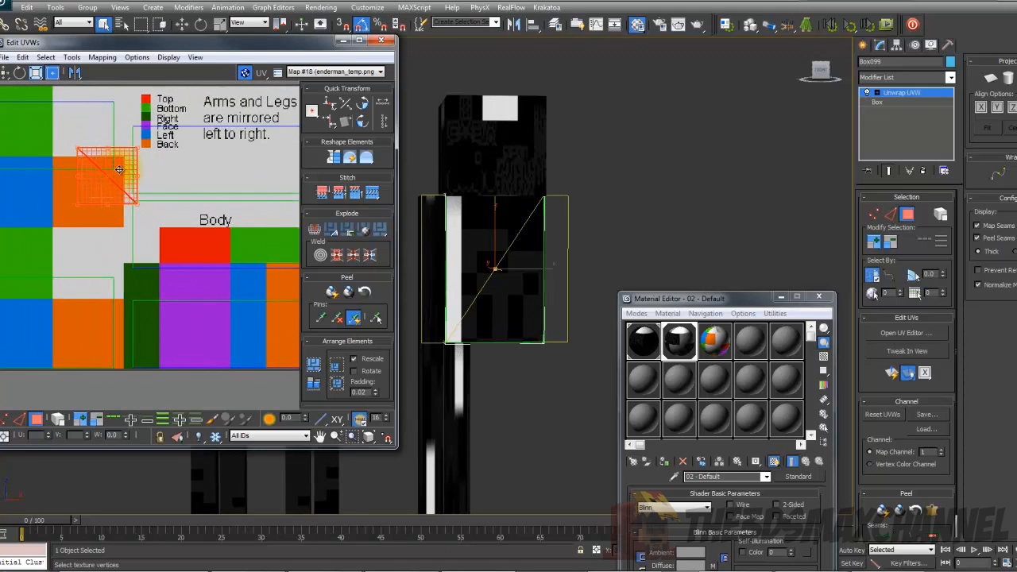
Switch the UV background to Map #17 (enderman.png) and examine how the front face overlaps the skin texture.
click(310, 71)
click(318, 90)
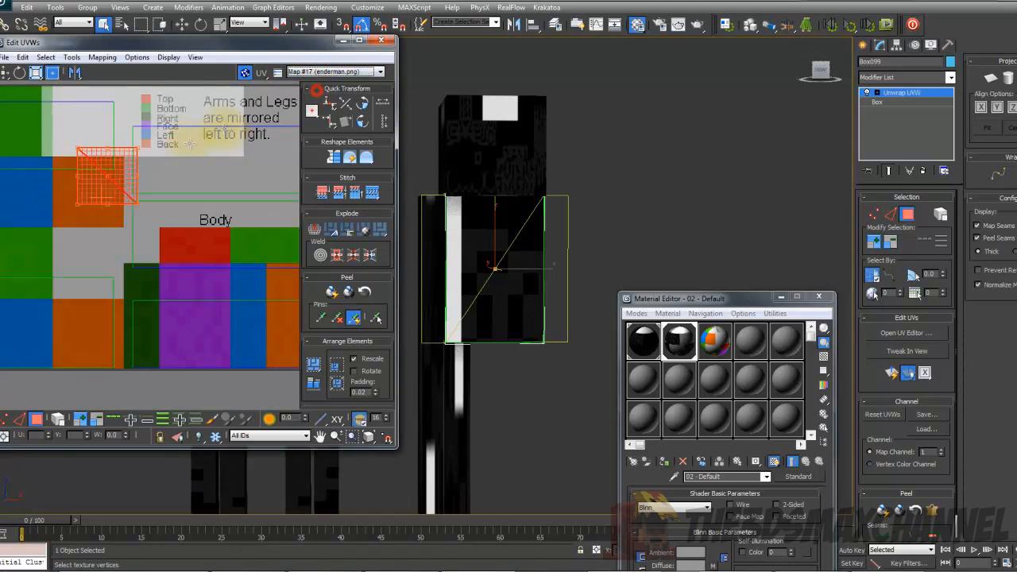
middle_drag(163, 149, 182, 171)
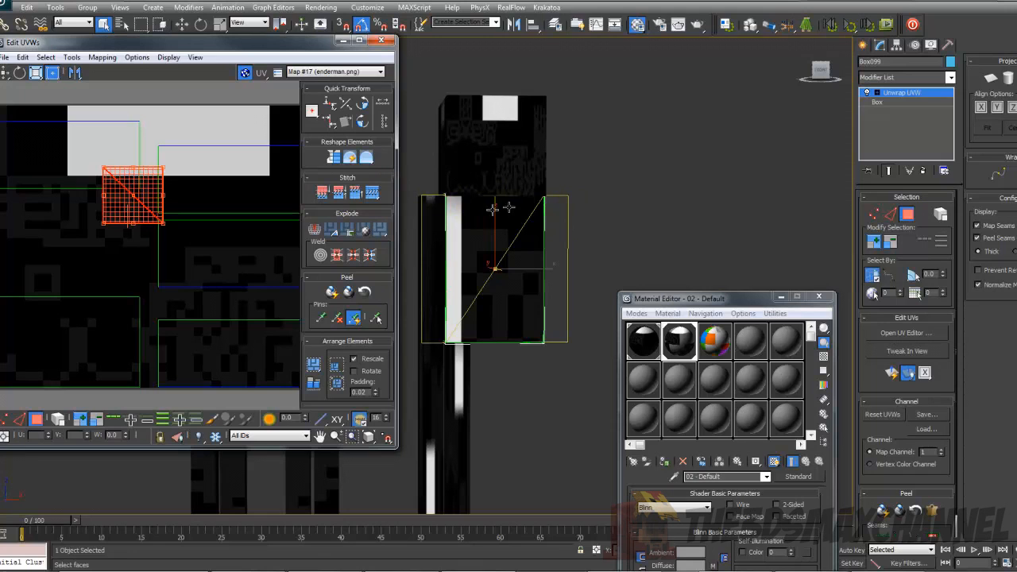
middle_drag(182, 170, 193, 173)
scroll(191, 173, up, 1)
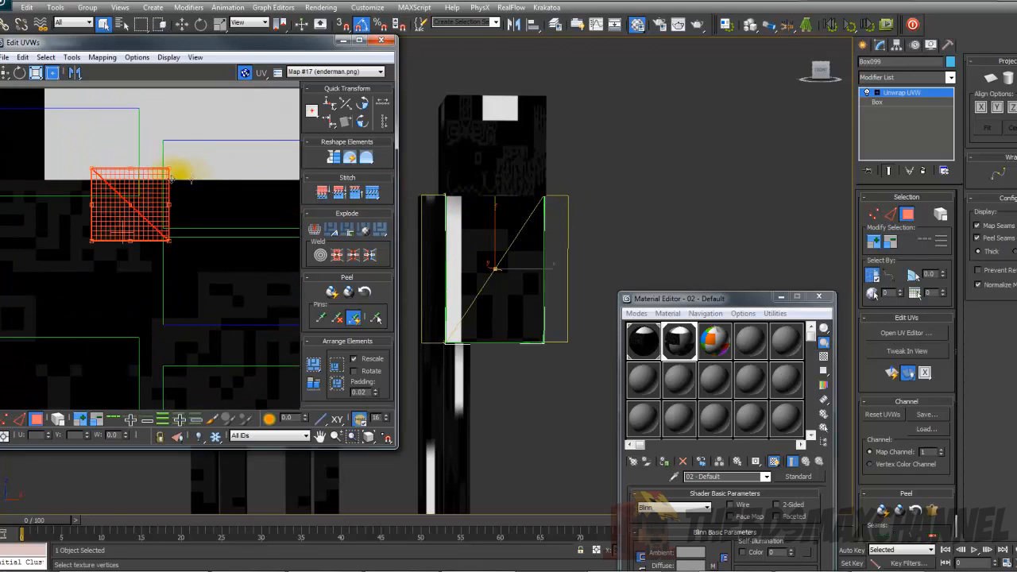
scroll(113, 177, up, 3)
scroll(171, 182, down, 3)
middle_drag(118, 182, 165, 199)
scroll(180, 183, down, 2)
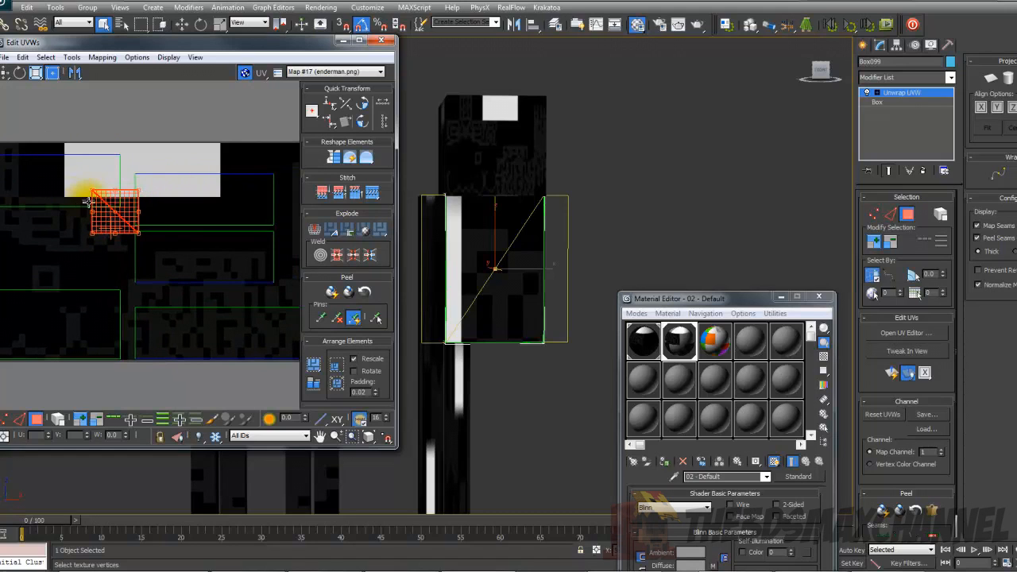
Rotate the front face's UVs by 90 degrees and move them off the texture, away from the other faces.
scroll(86, 202, up, 1)
drag(146, 198, 84, 243)
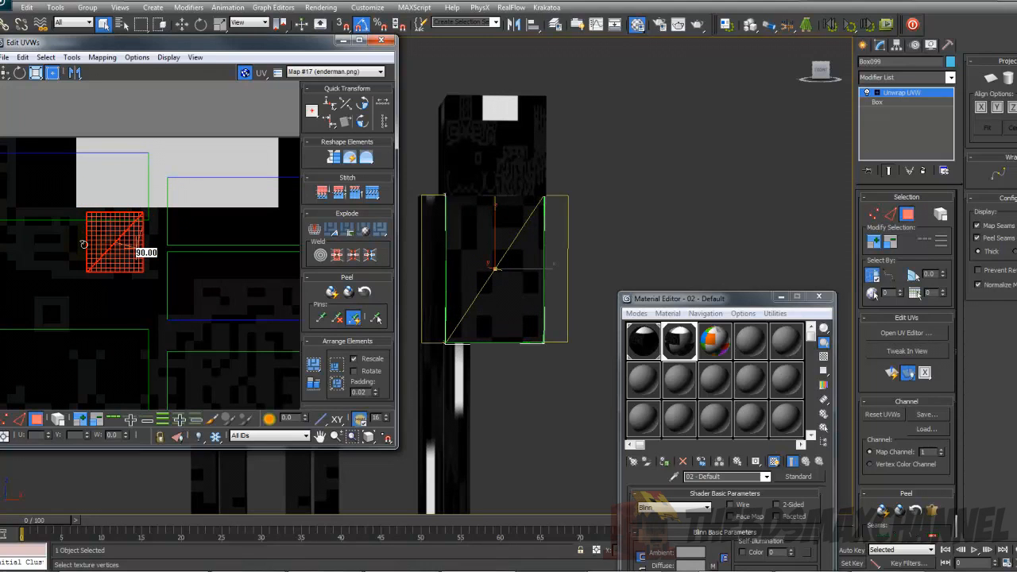
drag(116, 240, 102, 242)
scroll(102, 241, down, 4)
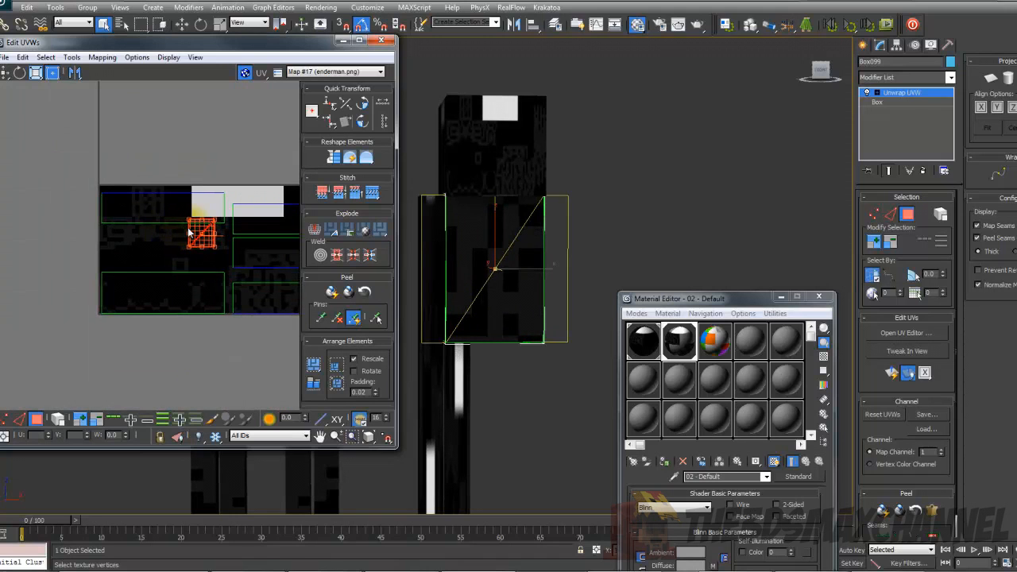
drag(200, 227, 43, 218)
Select all the remaining torso faces in the UV layout and rotate them a quarter turn so they stand upright.
middle_drag(174, 243, 125, 217)
drag(38, 152, 322, 352)
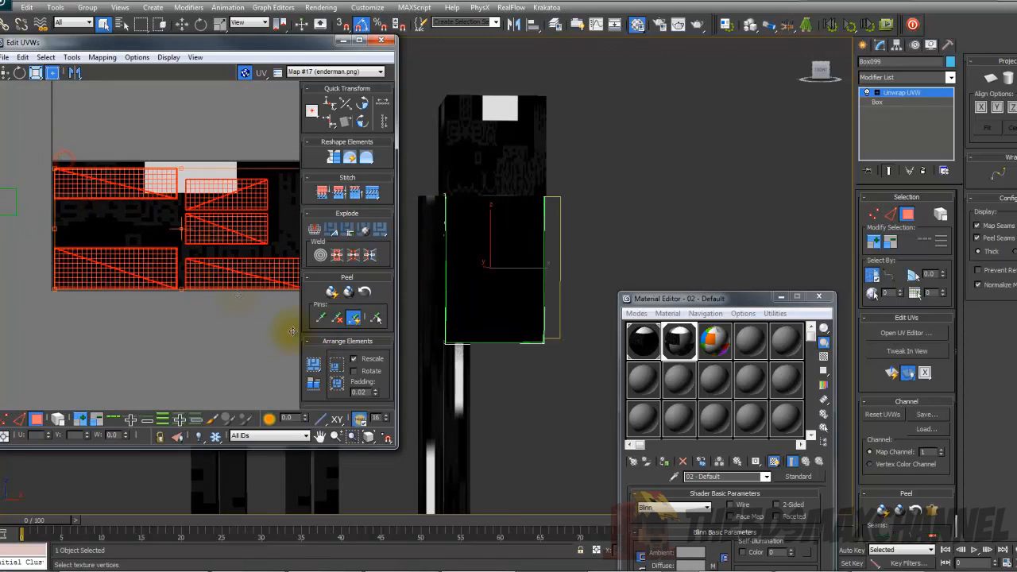
scroll(167, 259, down, 2)
middle_drag(166, 259, 111, 250)
drag(120, 184, 146, 188)
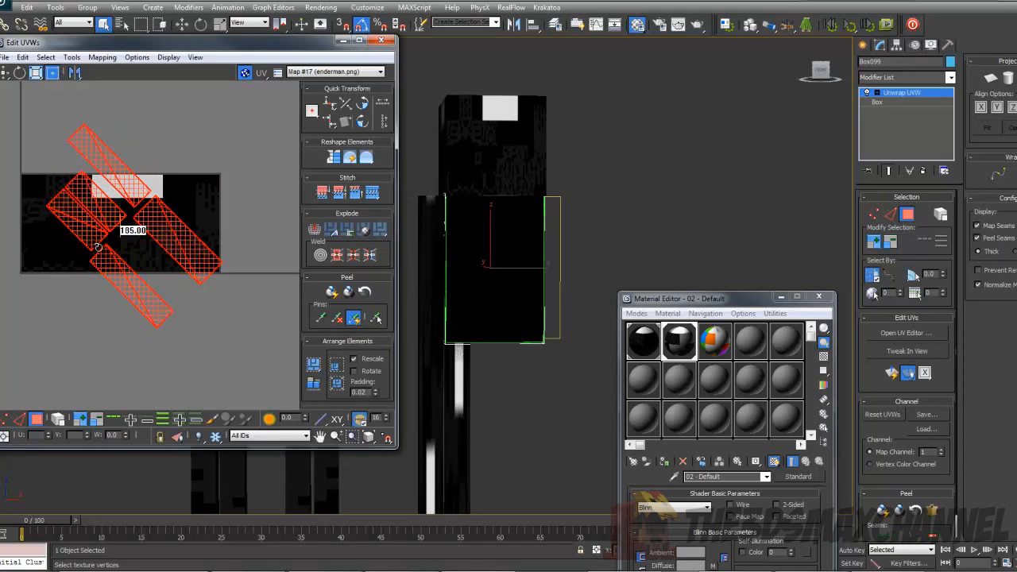
Select the front face's square UVs again and move them back over the Enderman skin texture.
scroll(103, 209, up, 2)
click(114, 222)
middle_drag(129, 245, 92, 217)
scroll(50, 200, up, 4)
scroll(205, 228, down, 4)
drag(107, 216, 177, 212)
Examine where the front face's UVs lie on the Enderman skin relative to the other torso faces.
scroll(177, 212, up, 1)
scroll(60, 212, up, 1)
middle_drag(177, 212, 159, 164)
scroll(121, 204, up, 1)
scroll(120, 202, down, 3)
scroll(150, 206, up, 1)
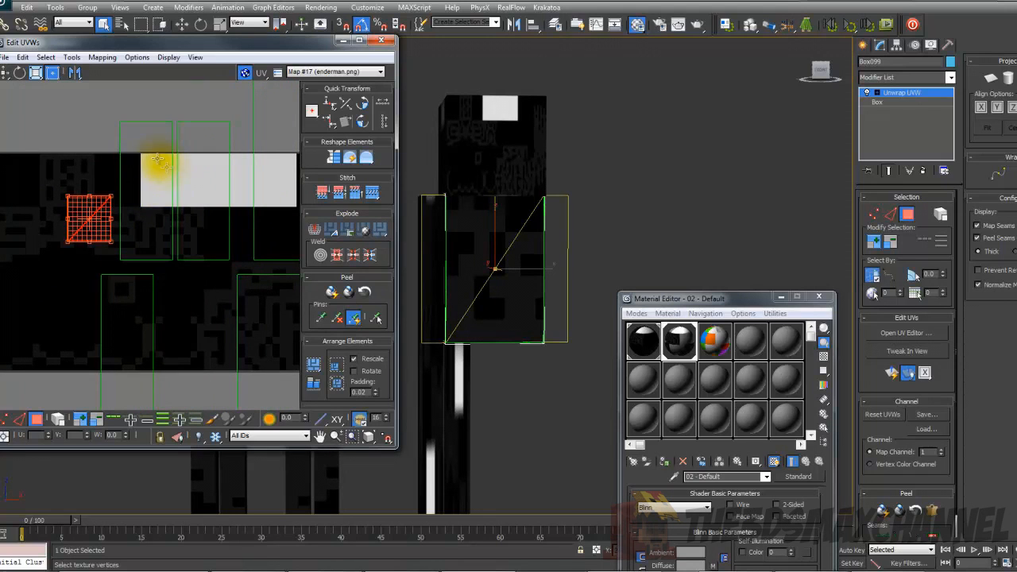
scroll(148, 193, down, 1)
scroll(151, 207, up, 2)
scroll(148, 193, down, 1)
middle_drag(151, 207, 150, 227)
scroll(151, 227, down, 2)
scroll(148, 233, up, 2)
scroll(151, 215, down, 2)
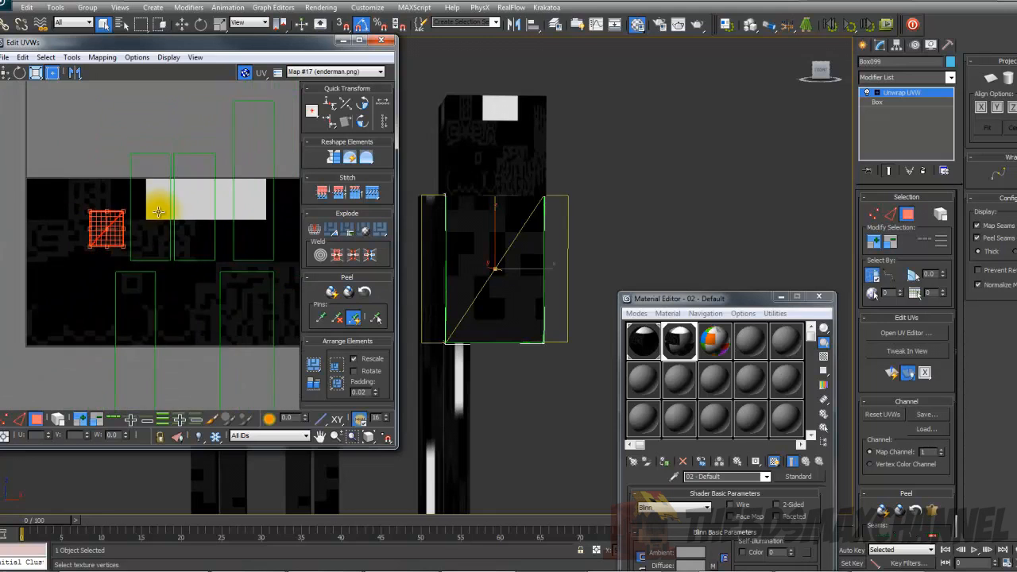
Try the front face's UVs at other spots on the skin texture and undo the last move.
scroll(127, 221, down, 1)
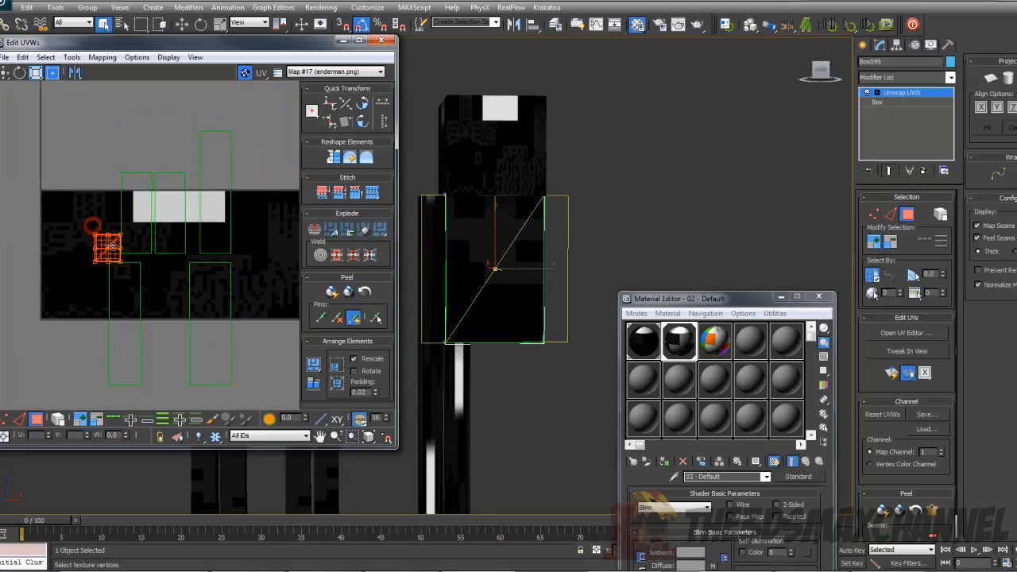
scroll(95, 227, up, 4)
mouse_move(94, 196)
mouse_down()
mouse_move(123, 174)
mouse_move(129, 181)
mouse_move(88, 183)
mouse_up()
middle_drag(88, 184, 57, 151)
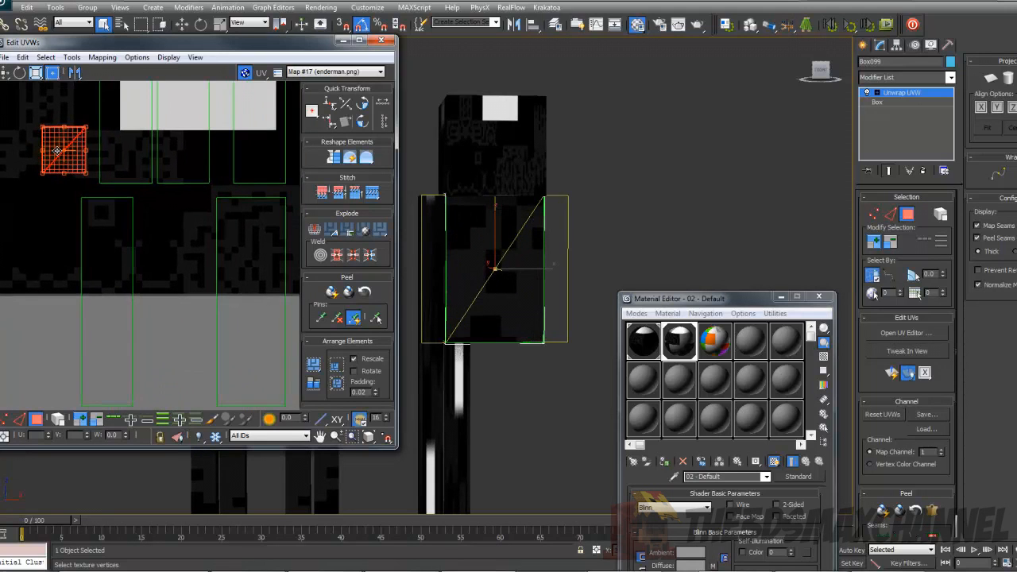
key(ctrl+z)
Switch the UV background to Map #18 (enderman_temp.png) and move the front face onto the body's purple Face area.
click(326, 72)
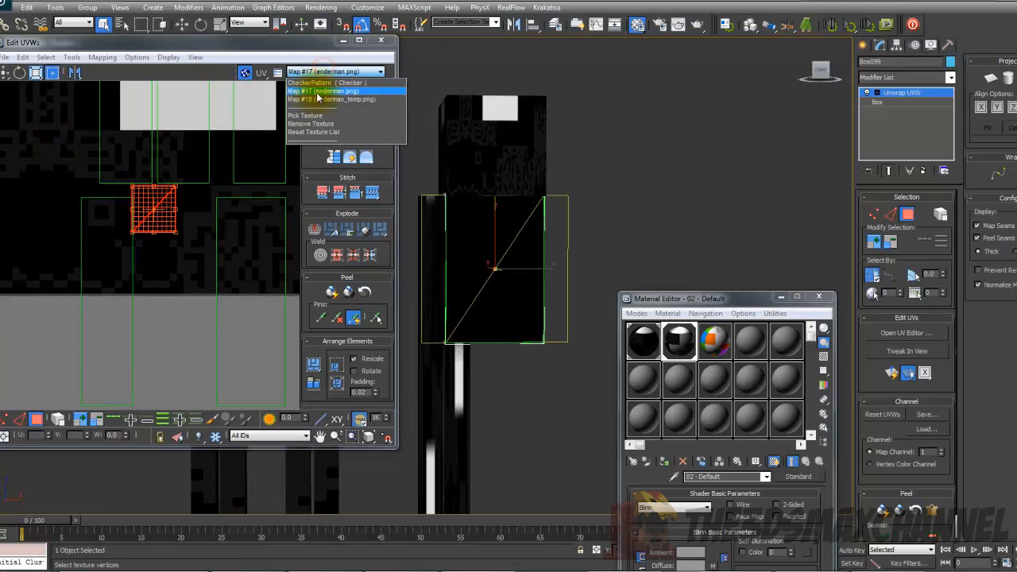
click(309, 100)
middle_drag(204, 193, 170, 164)
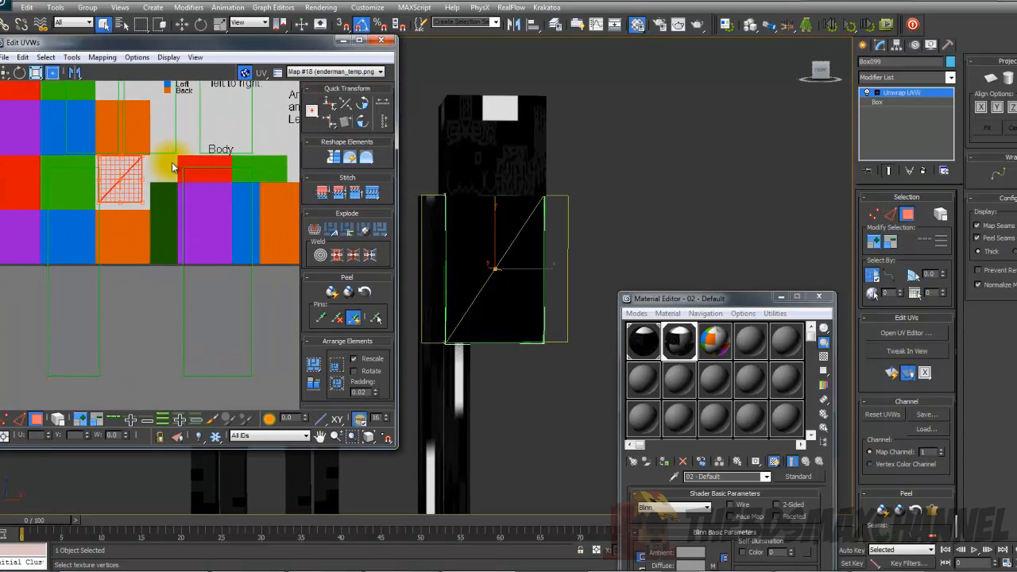
drag(112, 175, 181, 221)
middle_drag(215, 204, 118, 253)
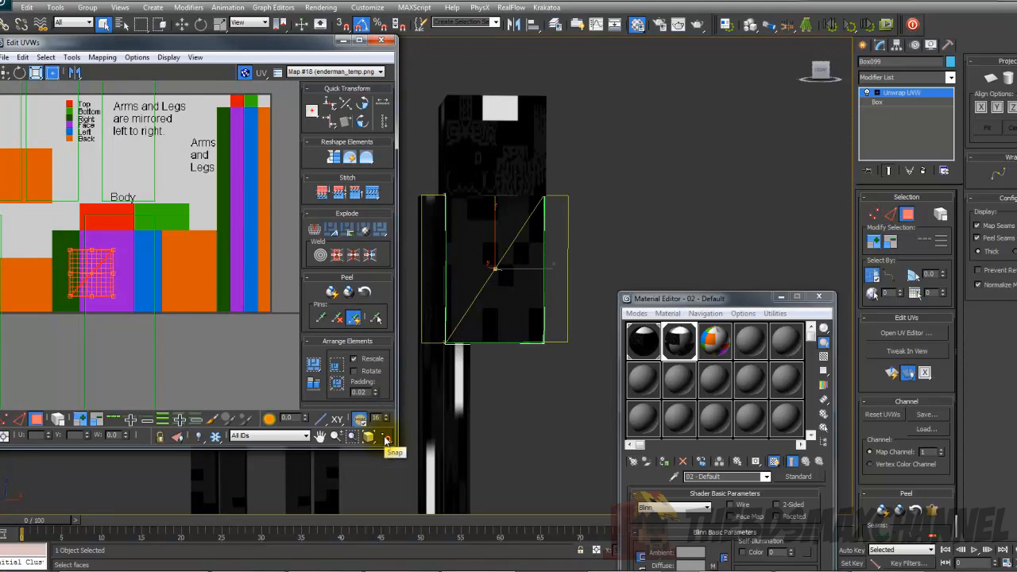
Turn on Snap in the UV editor and align the front face with the upper-left corner of the body's purple Face area.
click(388, 439)
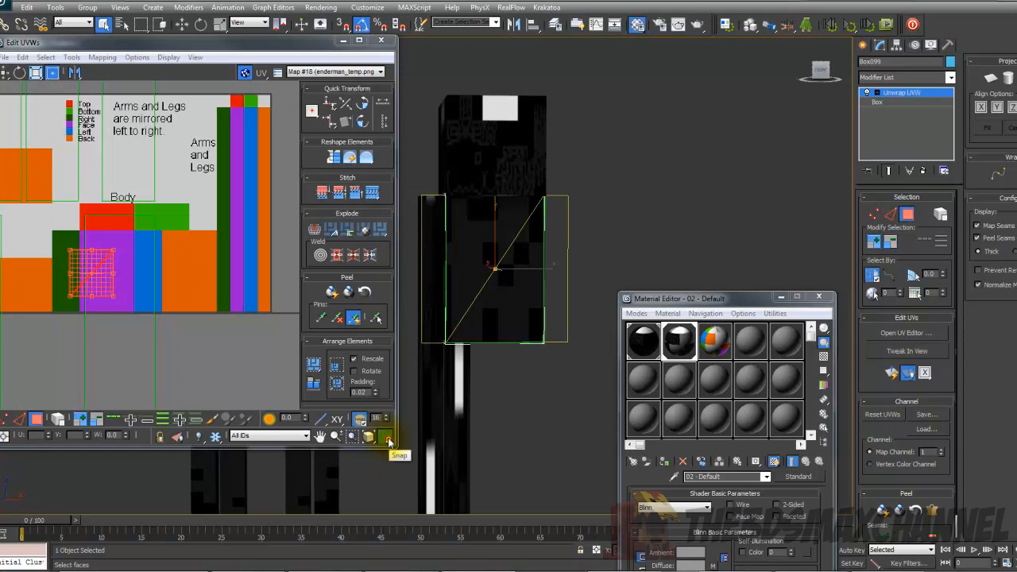
scroll(149, 209, up, 6)
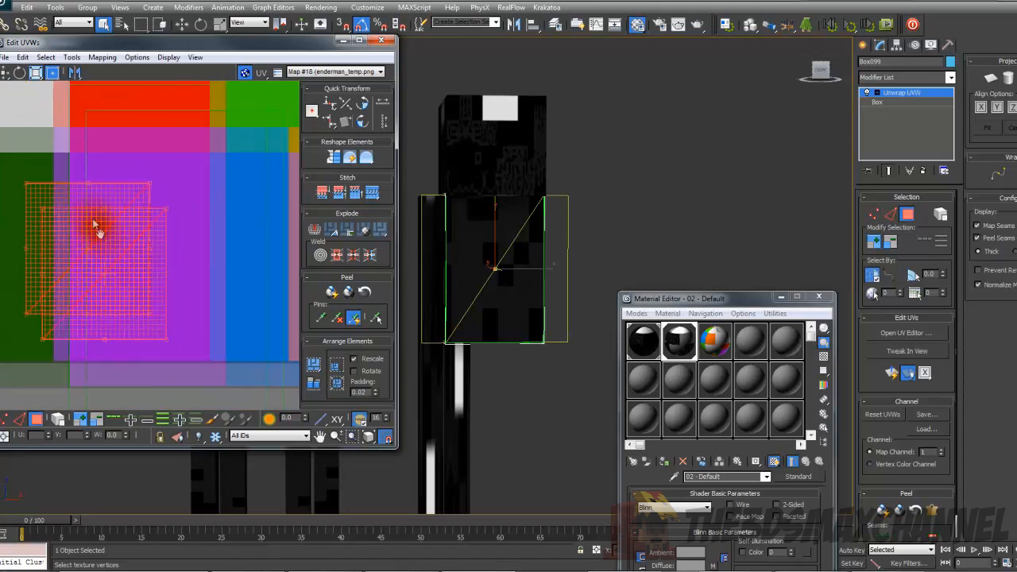
scroll(142, 213, down, 6)
scroll(209, 236, down, 3)
scroll(211, 272, up, 4)
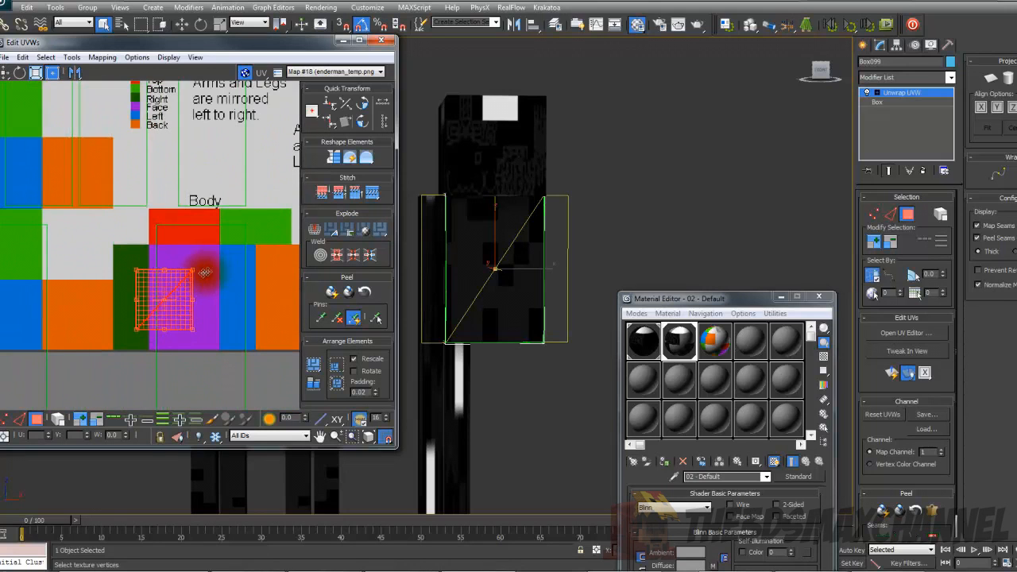
drag(160, 280, 160, 275)
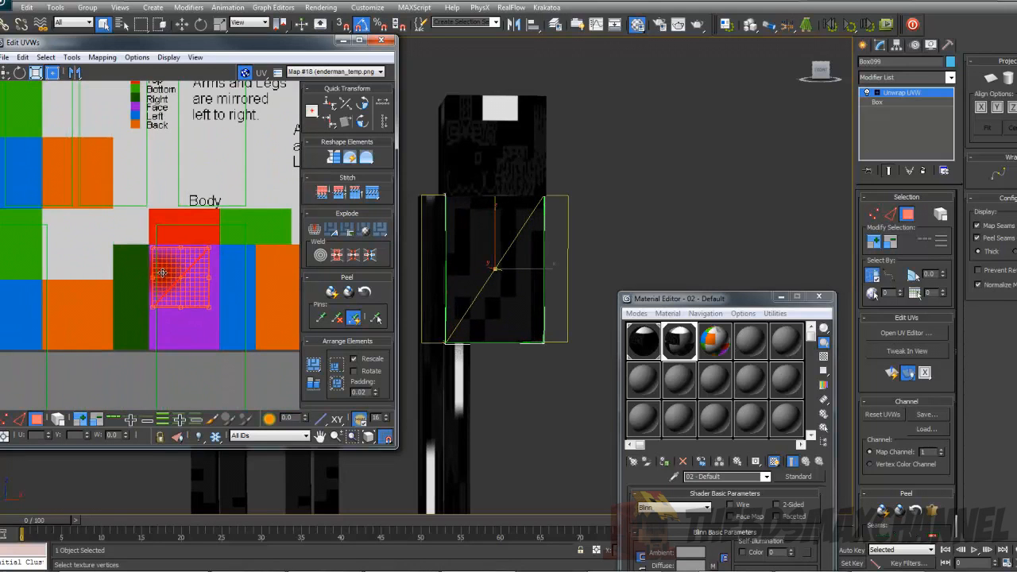
Stretch the front face's UVs from their corners to fill the body's purple Face area on the template.
middle_drag(206, 276, 169, 216)
drag(171, 247, 135, 317)
scroll(186, 289, up, 3)
scroll(186, 292, up, 4)
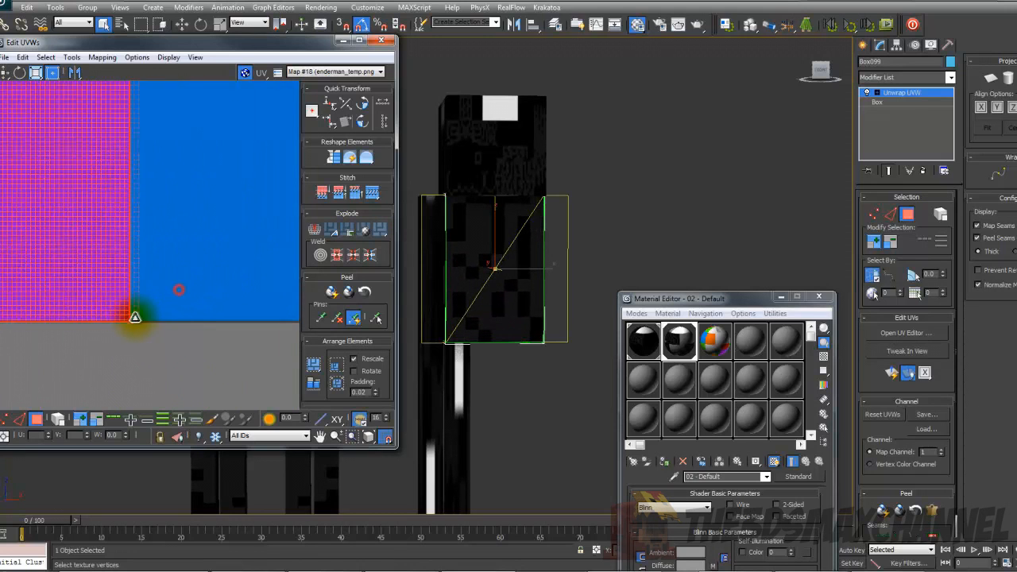
scroll(86, 195, down, 2)
middle_drag(79, 190, 137, 248)
middle_drag(17, 143, 140, 245)
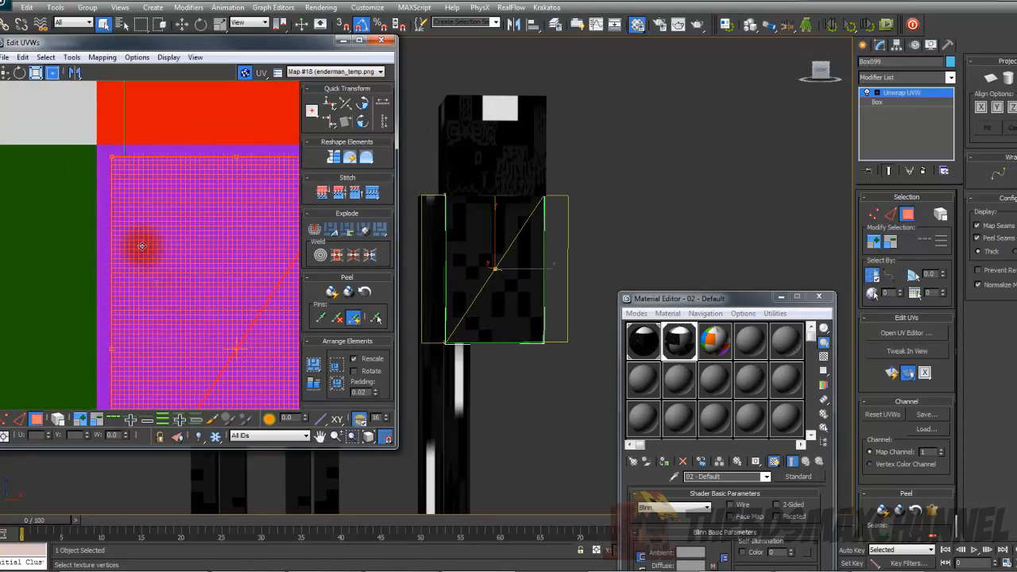
scroll(83, 126, up, 3)
scroll(110, 152, up, 2)
drag(187, 245, 116, 197)
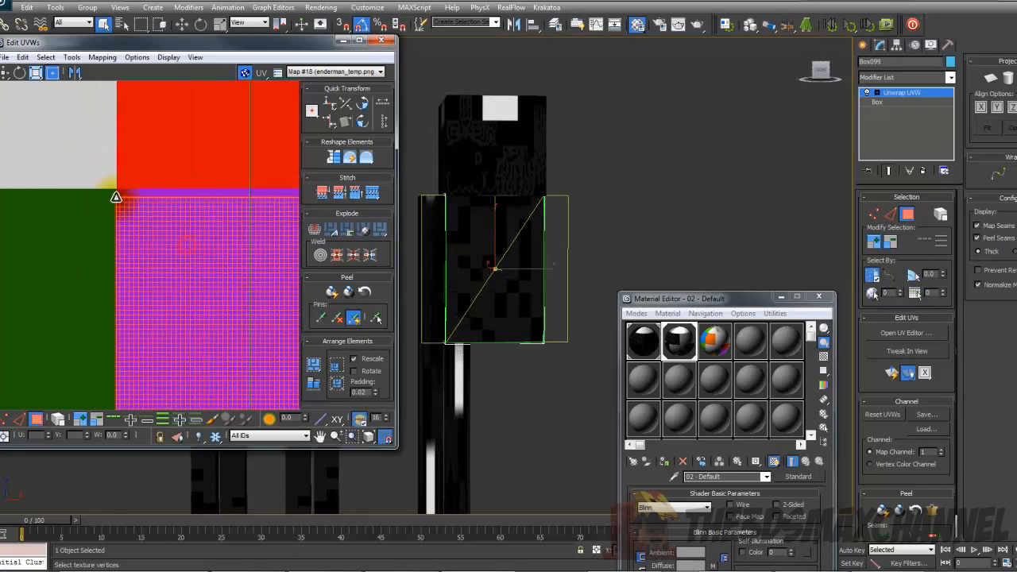
scroll(137, 216, down, 7)
middle_drag(140, 216, 126, 200)
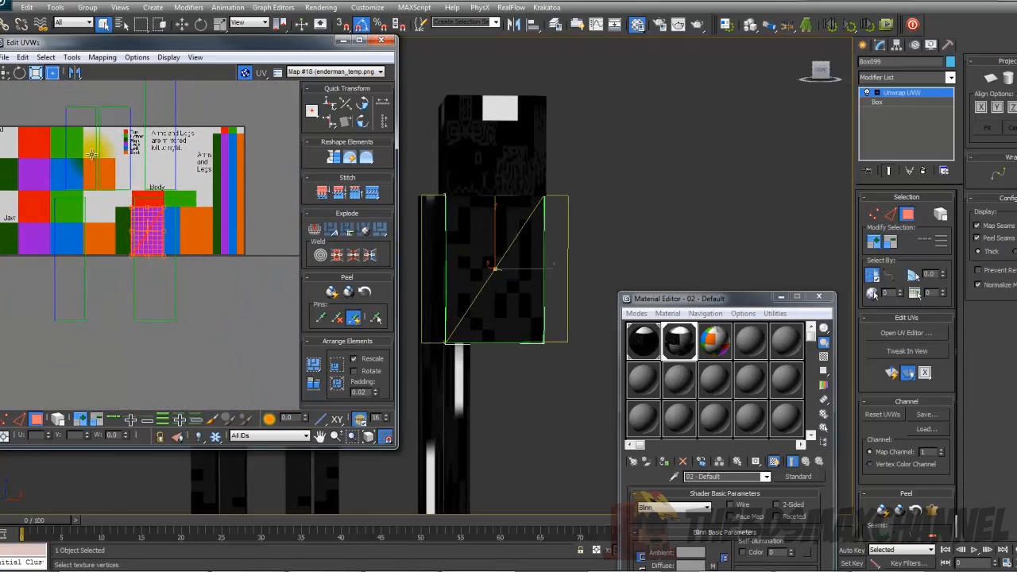
Select the torso's back face and move its UVs over the body's orange Back area on the template.
click(93, 154)
alt+middle_drag(561, 254, 521, 266)
click(493, 255)
scroll(125, 245, up, 2)
drag(164, 236, 231, 240)
scroll(231, 241, up, 3)
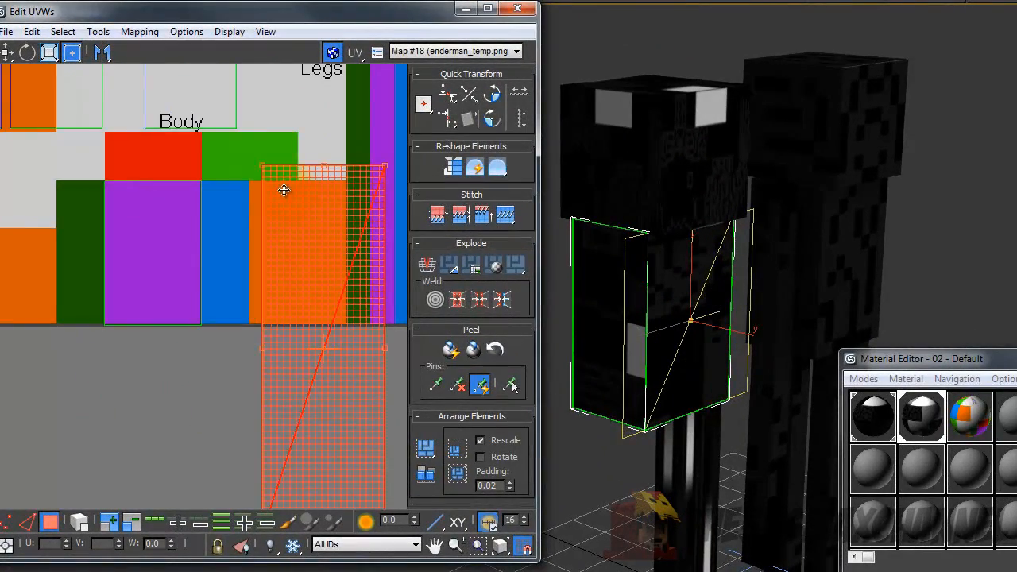
Align and resize the back face's UVs from corner to corner to fit the body's orange Back area.
scroll(295, 318, up, 5)
drag(346, 210, 239, 325)
scroll(235, 329, down, 6)
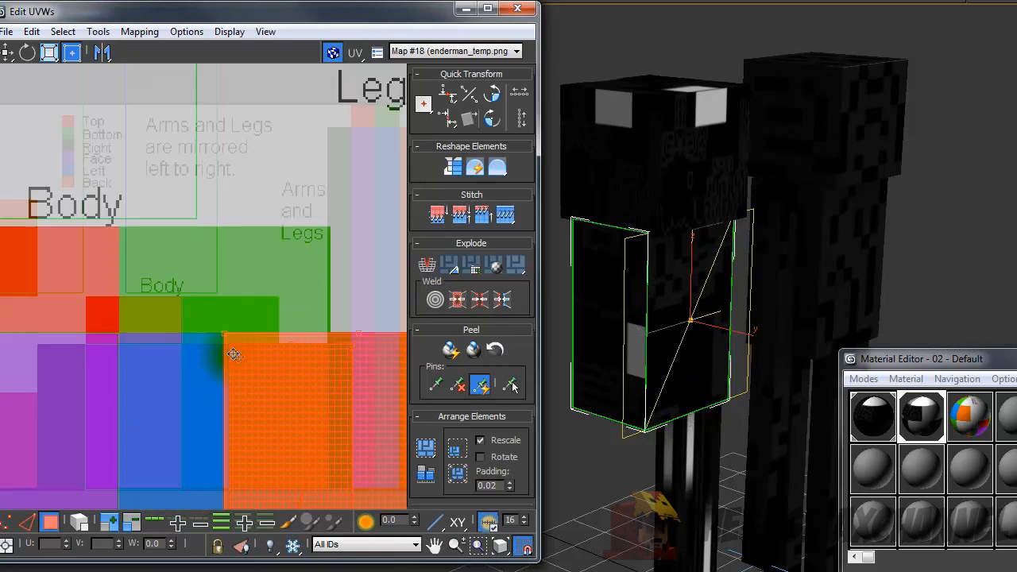
drag(309, 362, 289, 186)
scroll(287, 188, up, 4)
scroll(286, 190, up, 4)
middle_drag(293, 190, 229, 238)
scroll(196, 241, up, 4)
drag(157, 229, 313, 222)
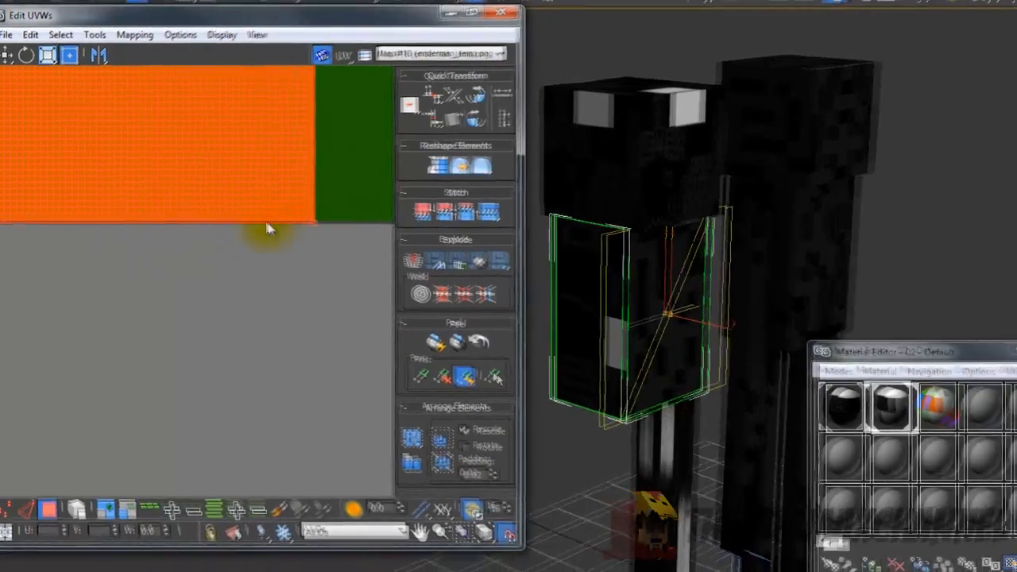
Close the torso's UV editor and view the textured torso beside the finished Enderman.
scroll(266, 228, down, 8)
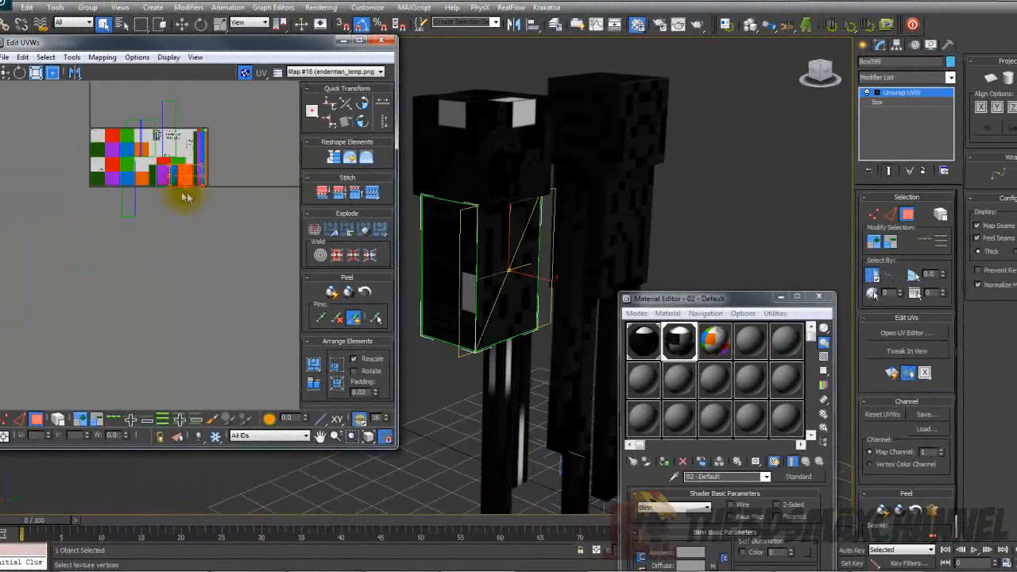
scroll(185, 198, up, 1)
alt+middle_drag(482, 268, 586, 271)
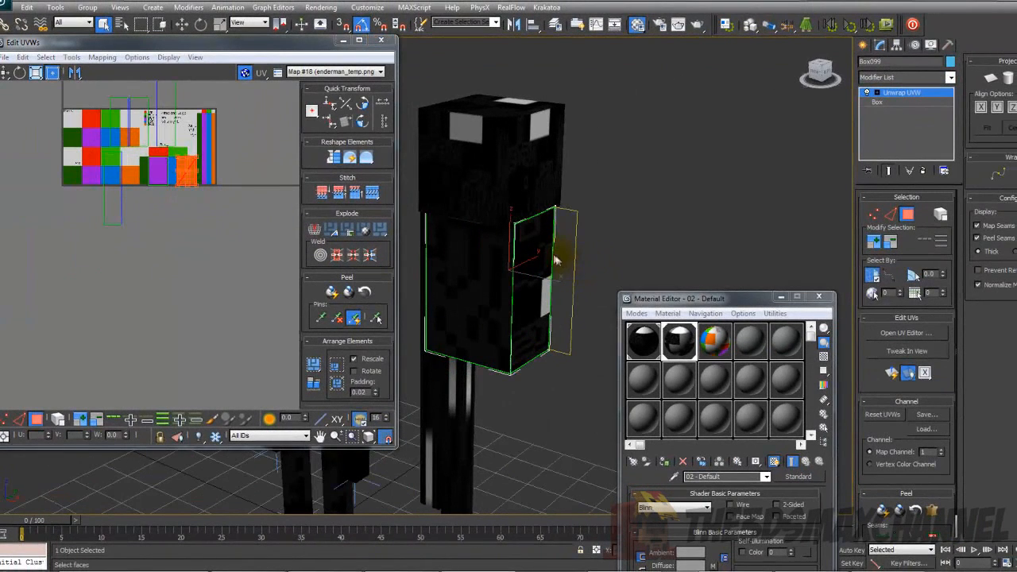
scroll(189, 227, up, 1)
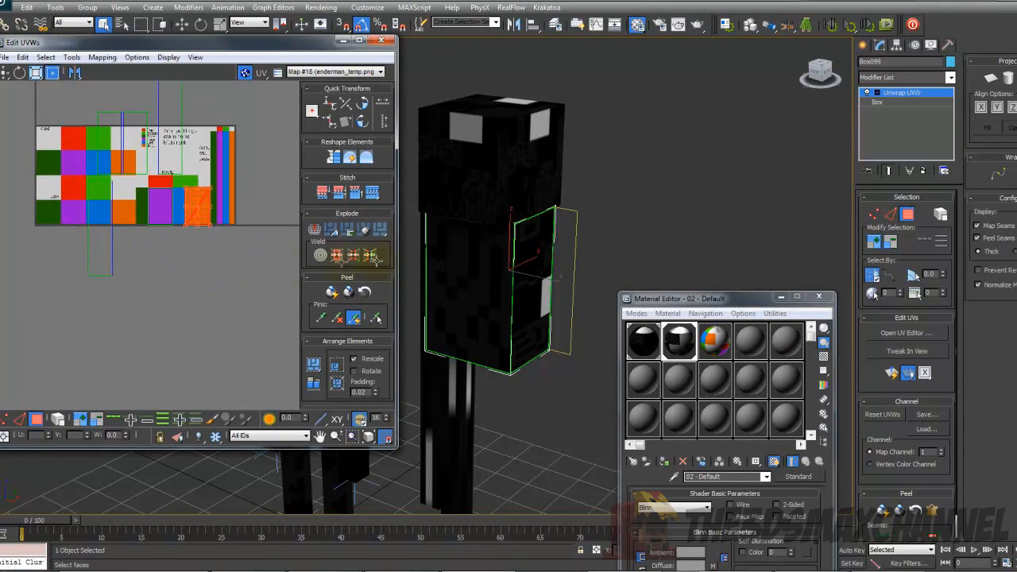
click(382, 39)
alt+middle_drag(443, 195, 382, 106)
scroll(382, 105, down, 3)
scroll(410, 175, up, 3)
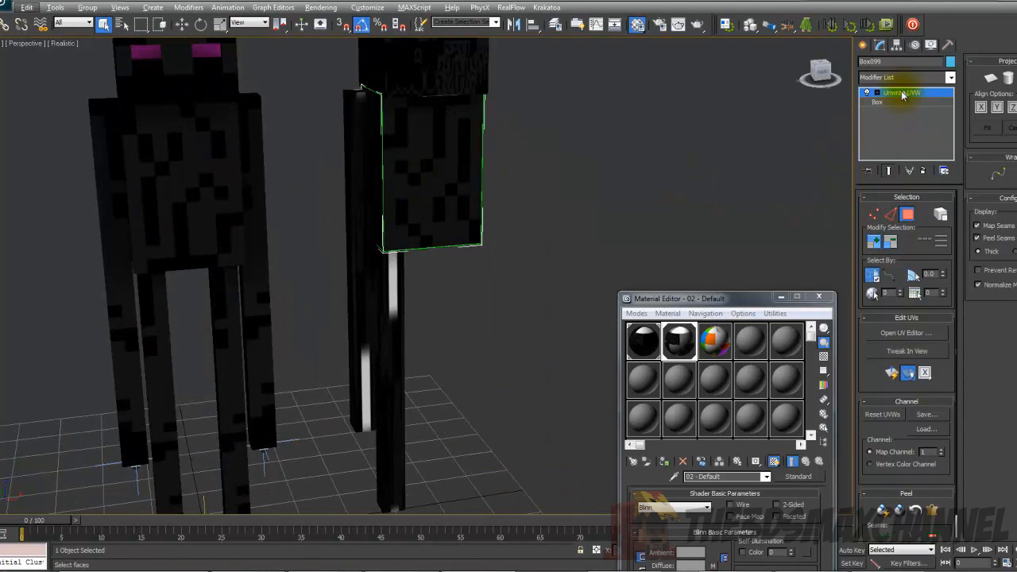
Select the head box, add an Unwrap UVW modifier to it and switch to face selection.
alt+middle_drag(466, 95, 431, 216)
click(431, 216)
alt+middle_drag(429, 157, 390, 202)
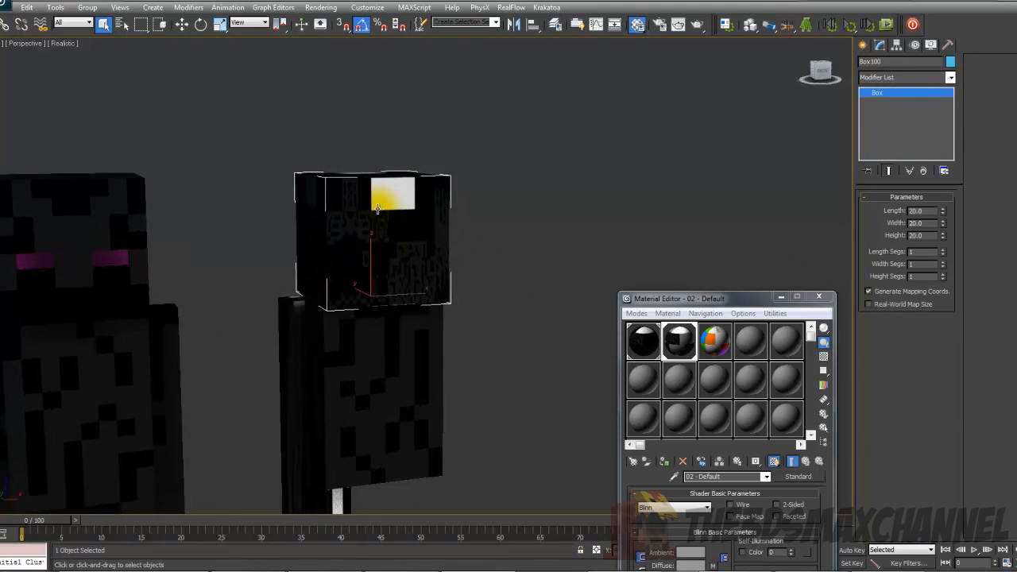
click(878, 77)
scroll(903, 352, down, 10)
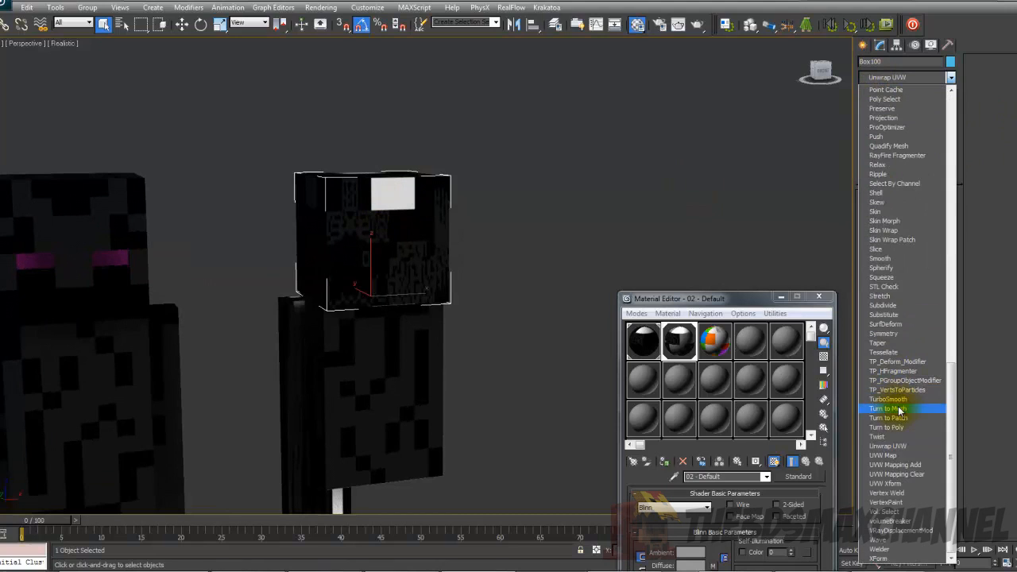
click(878, 447)
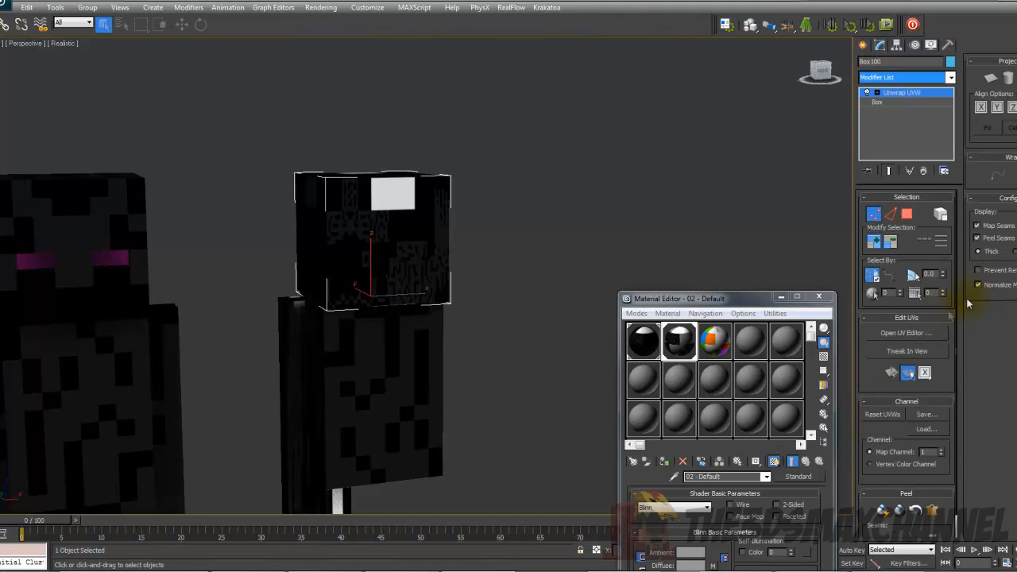
click(906, 214)
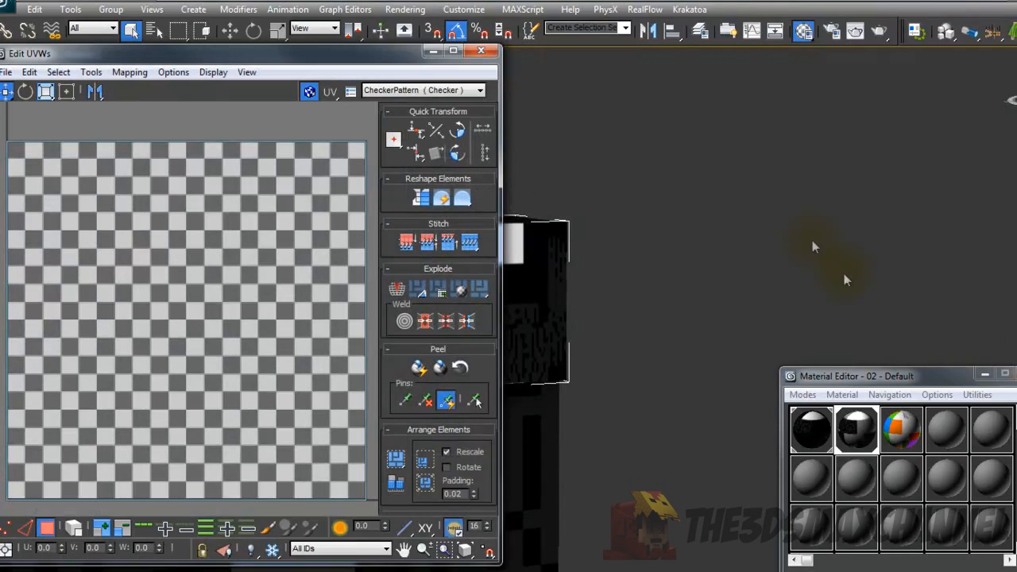
Show the enderman.png map as the background of the head's UV editor.
click(418, 89)
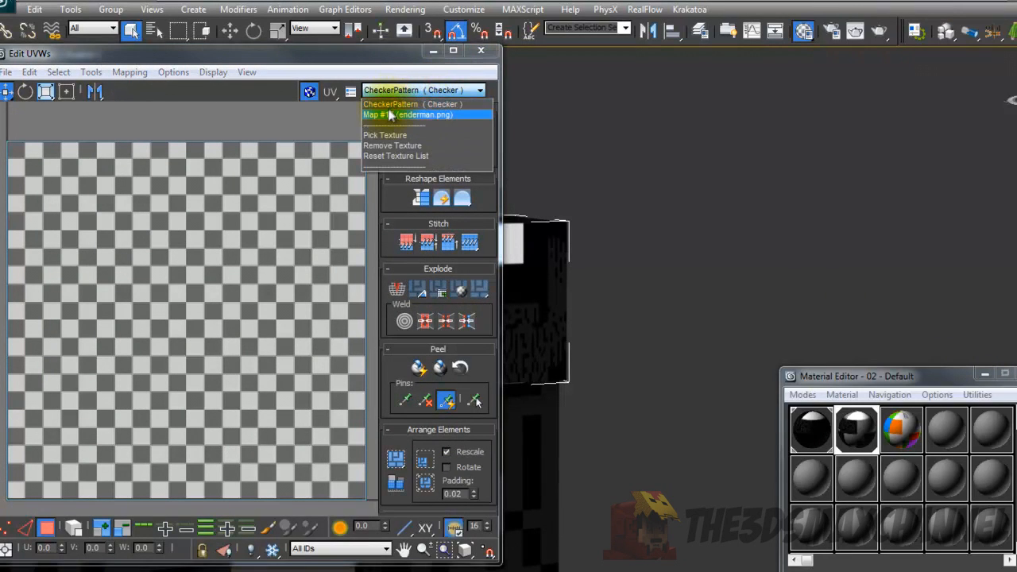
click(388, 117)
middle_drag(284, 209, 309, 189)
scroll(309, 190, down, 5)
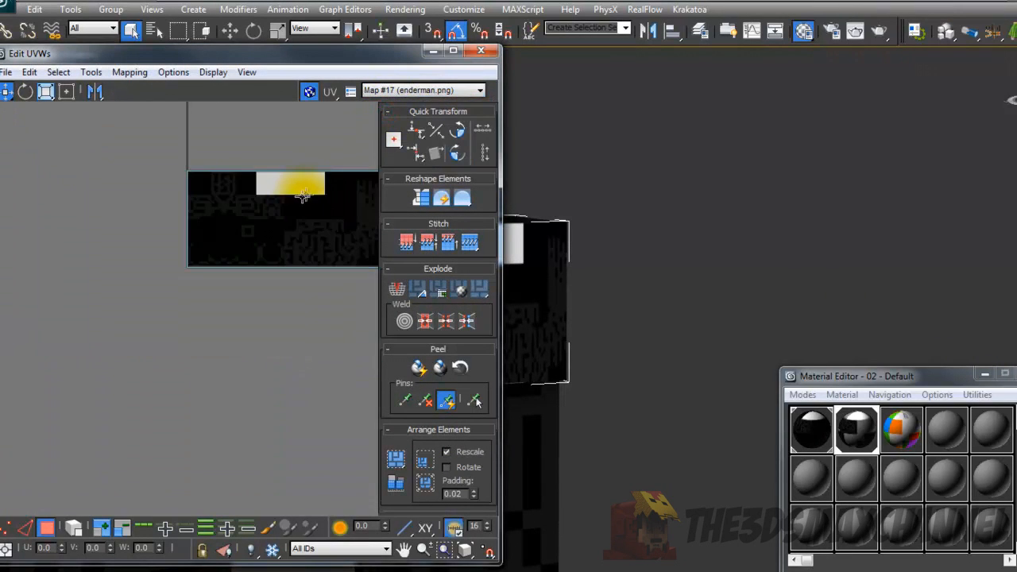
middle_drag(251, 201, 183, 200)
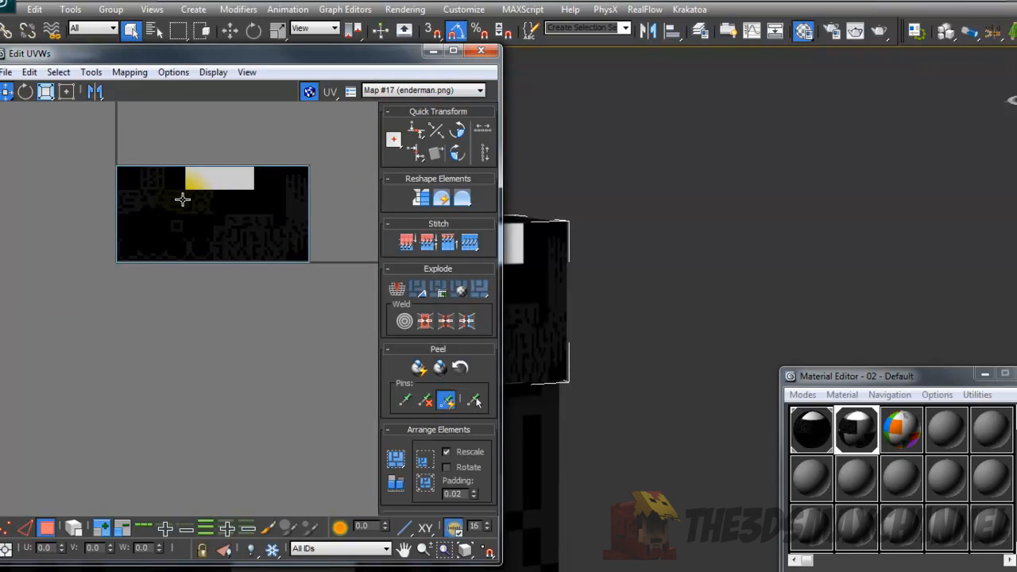
middle_drag(187, 191, 140, 210)
scroll(151, 213, up, 2)
Select all of the head's UV faces, apply Flatten Mapping to them and clear the selection.
drag(18, 164, 315, 372)
click(130, 72)
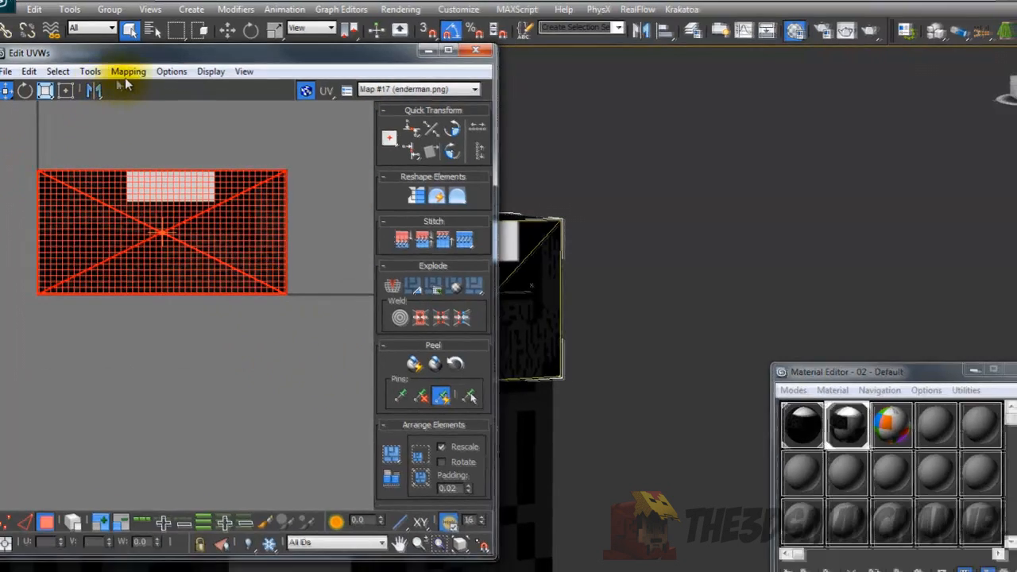
click(163, 88)
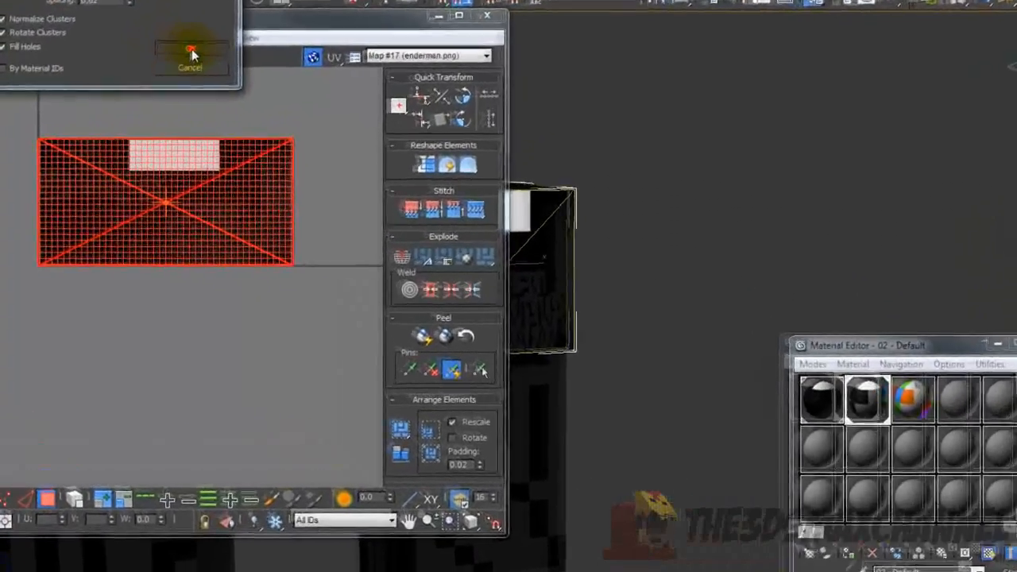
click(148, 66)
scroll(310, 186, up, 2)
middle_drag(193, 130, 277, 144)
click(137, 36)
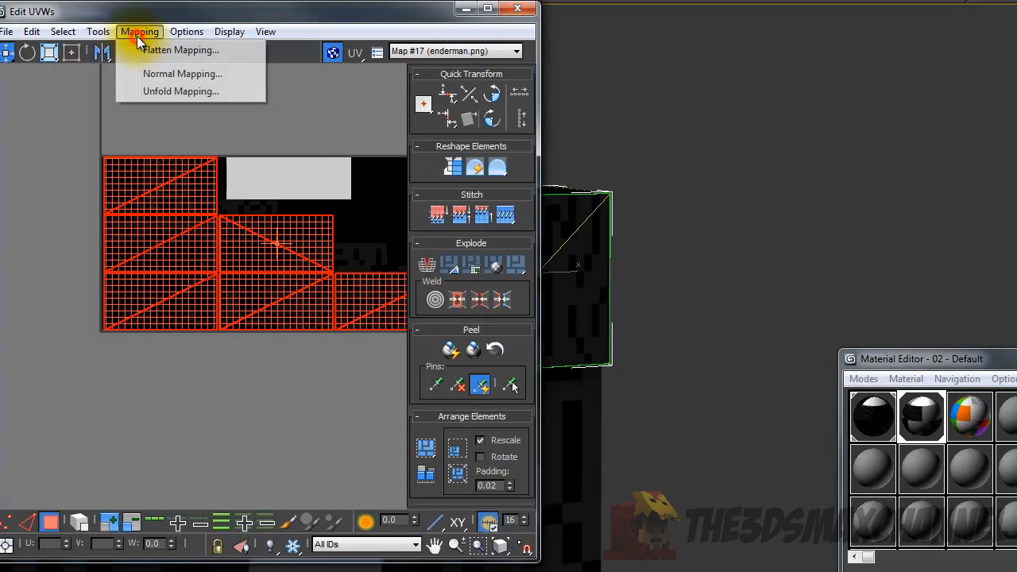
click(307, 107)
middle_drag(363, 164, 299, 139)
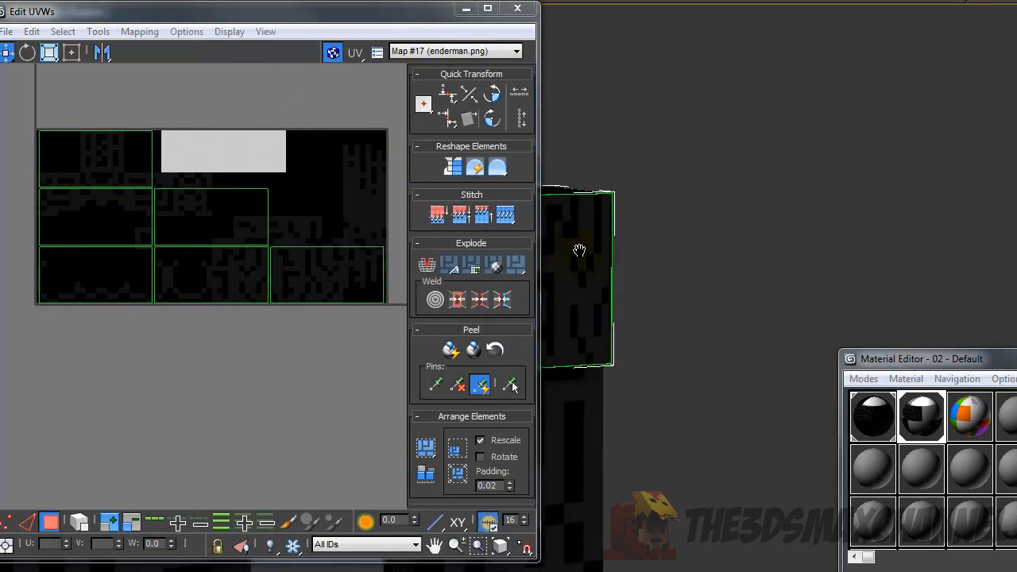
Select the head's front face and move its UVs toward the face area of the skin texture.
middle_drag(579, 250, 687, 233)
click(659, 235)
middle_drag(190, 204, 252, 170)
scroll(242, 182, up, 2)
drag(216, 290, 84, 186)
middle_drag(100, 165, 121, 180)
scroll(248, 223, up, 2)
scroll(251, 223, down, 2)
mouse_move(90, 199)
mouse_down()
mouse_move(131, 207)
mouse_move(96, 216)
mouse_move(100, 202)
mouse_move(88, 230)
mouse_move(98, 202)
mouse_up()
scroll(316, 239, up, 1)
middle_drag(217, 209, 327, 234)
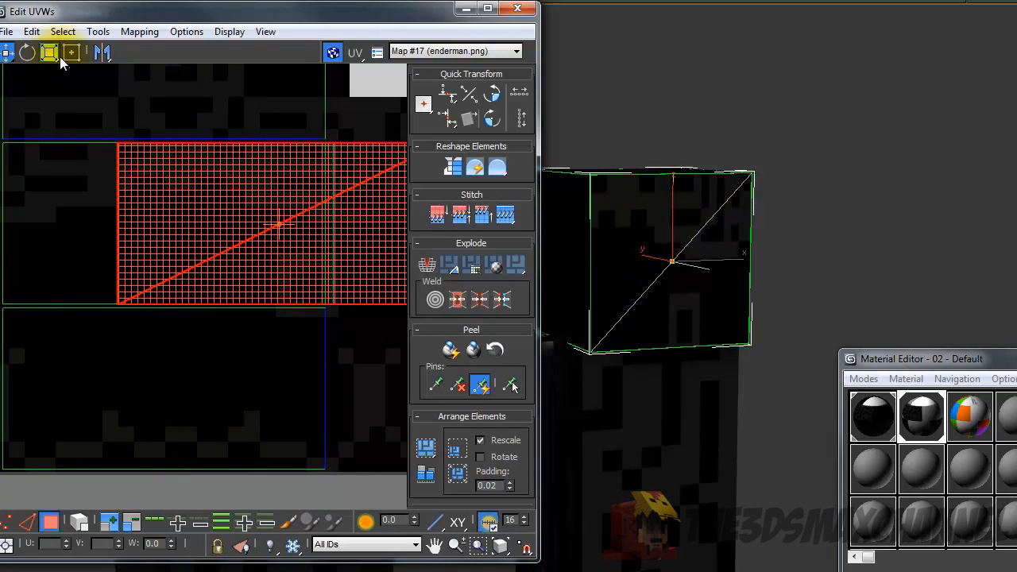
With Freeform mode, shrink the front face's UVs and place them over the head's face area on the skin.
click(71, 53)
scroll(172, 139, down, 2)
drag(280, 215, 136, 167)
middle_drag(136, 167, 205, 234)
scroll(228, 207, up, 2)
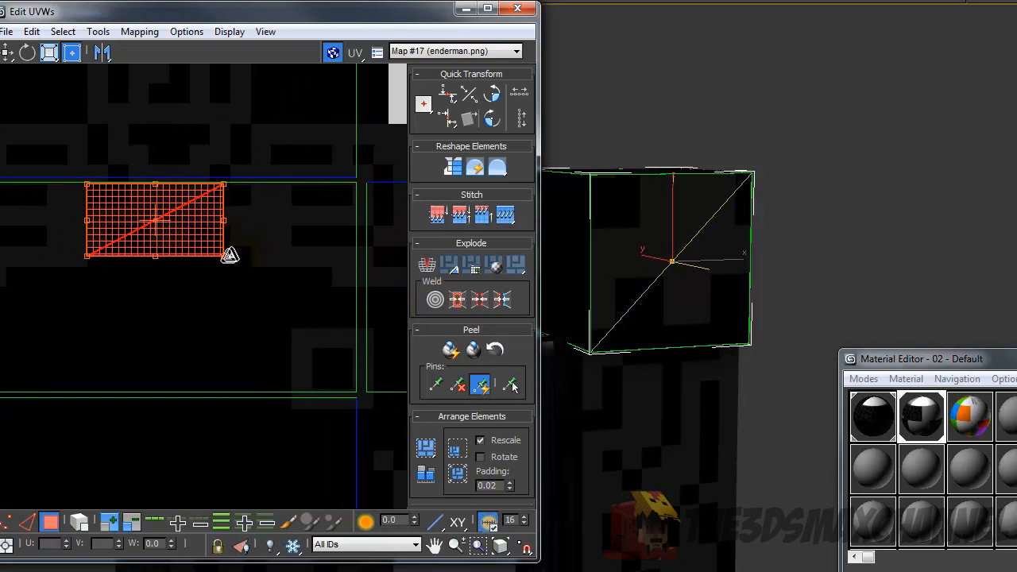
drag(226, 256, 255, 285)
middle_drag(109, 202, 236, 267)
drag(231, 263, 232, 215)
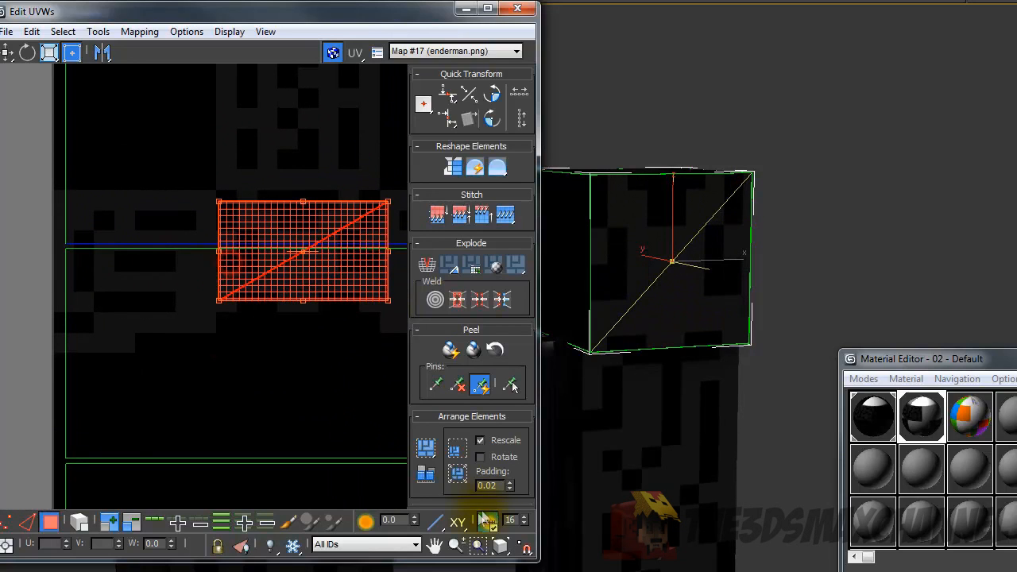
Turn on Snap and fit the front face's UVs corner to corner to the head's face area.
click(519, 545)
scroll(230, 229, up, 10)
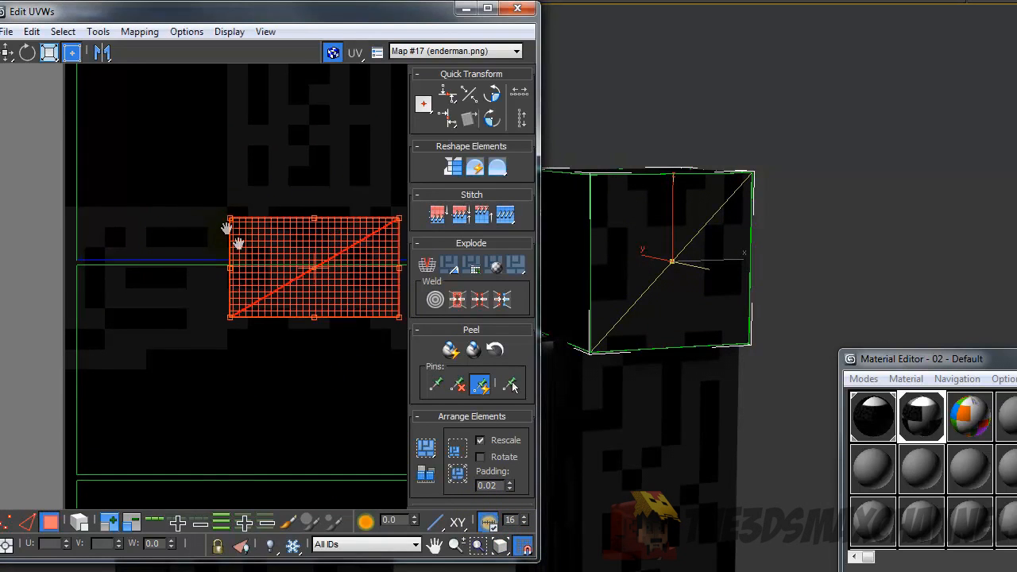
drag(270, 304, 250, 234)
scroll(249, 234, down, 10)
scroll(309, 307, up, 3)
scroll(318, 218, up, 1)
middle_drag(313, 218, 250, 218)
scroll(254, 216, up, 1)
drag(265, 216, 257, 291)
scroll(229, 321, up, 2)
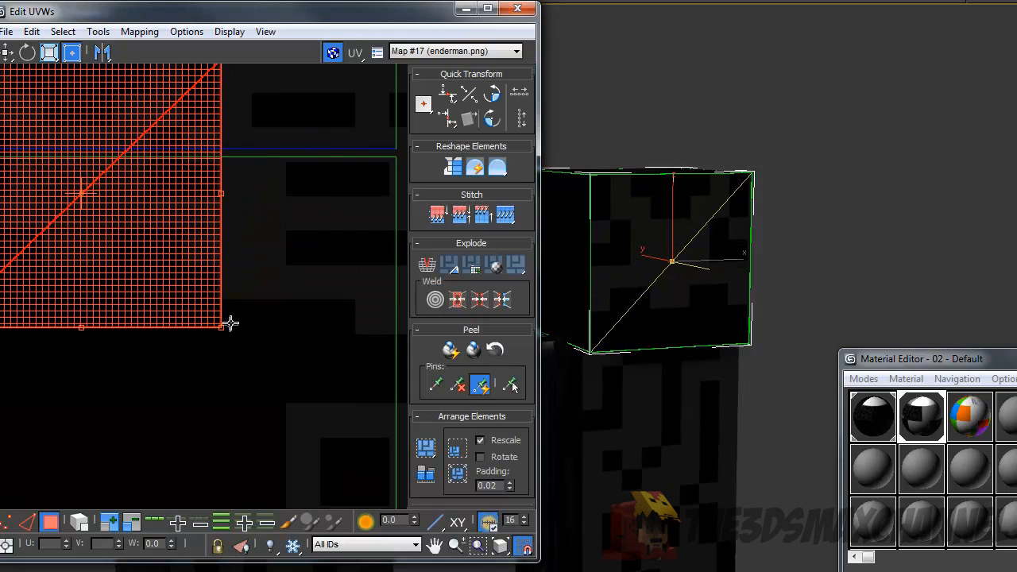
scroll(232, 315, down, 4)
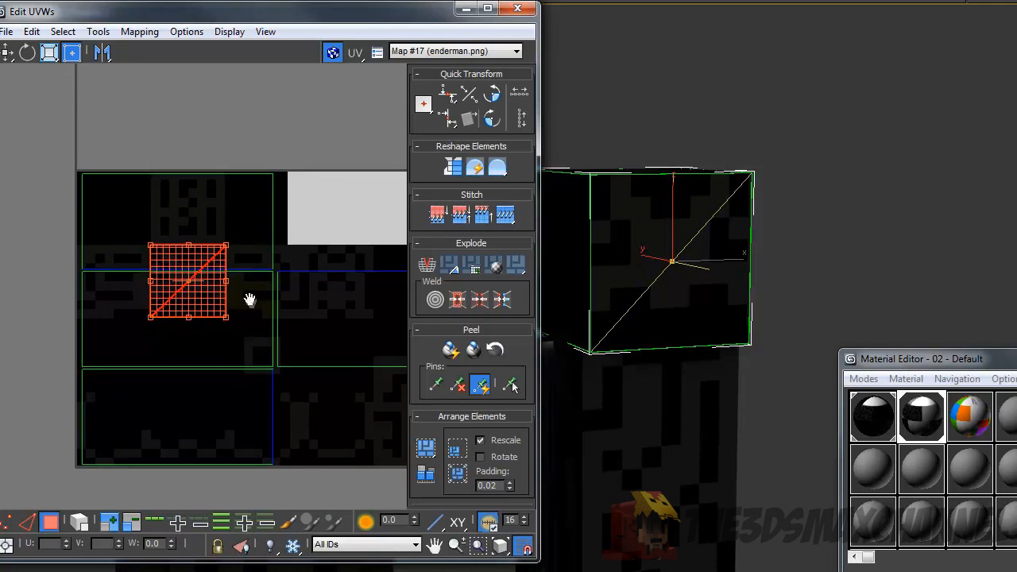
Try shifting the head front face's UVs across the skin texture, and undo the shifts.
scroll(250, 270, up, 1)
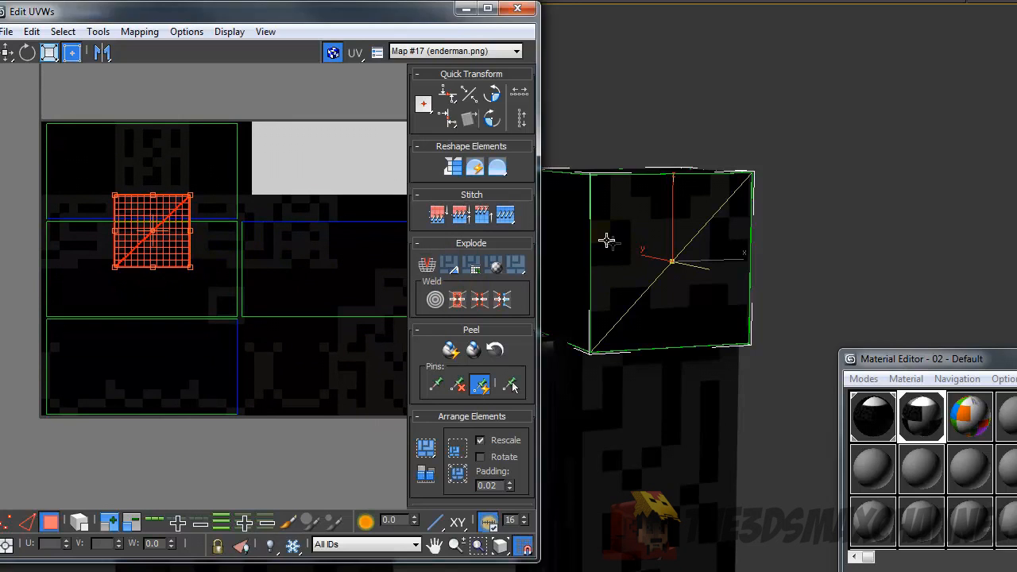
middle_drag(639, 164, 667, 151)
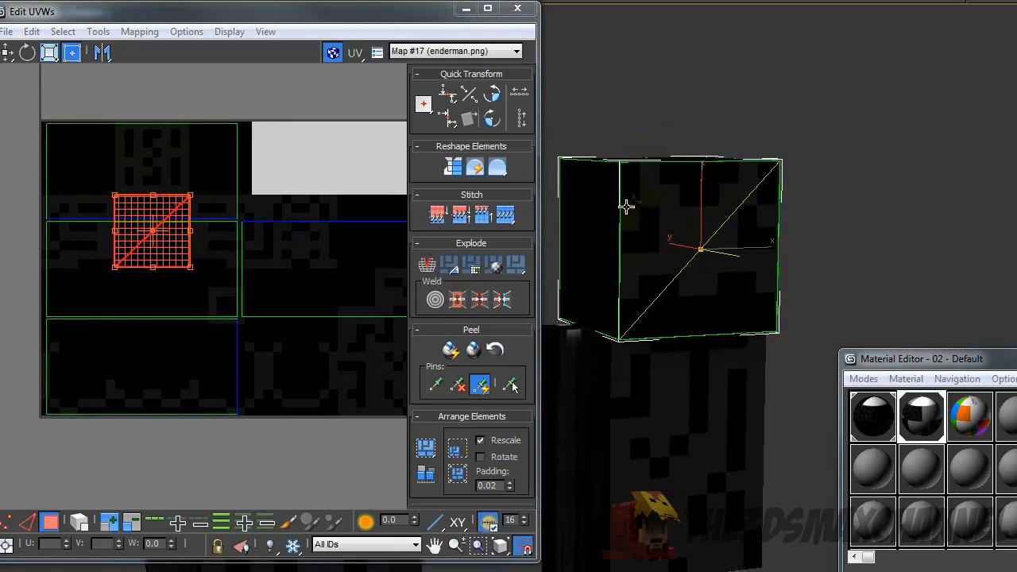
mouse_move(584, 205)
alt+middle_down()
mouse_move(609, 207)
mouse_move(570, 211)
alt+middle_up()
middle_drag(263, 186, 228, 194)
drag(132, 190, 116, 189)
key(ctrl+z)
middle_drag(183, 189, 200, 184)
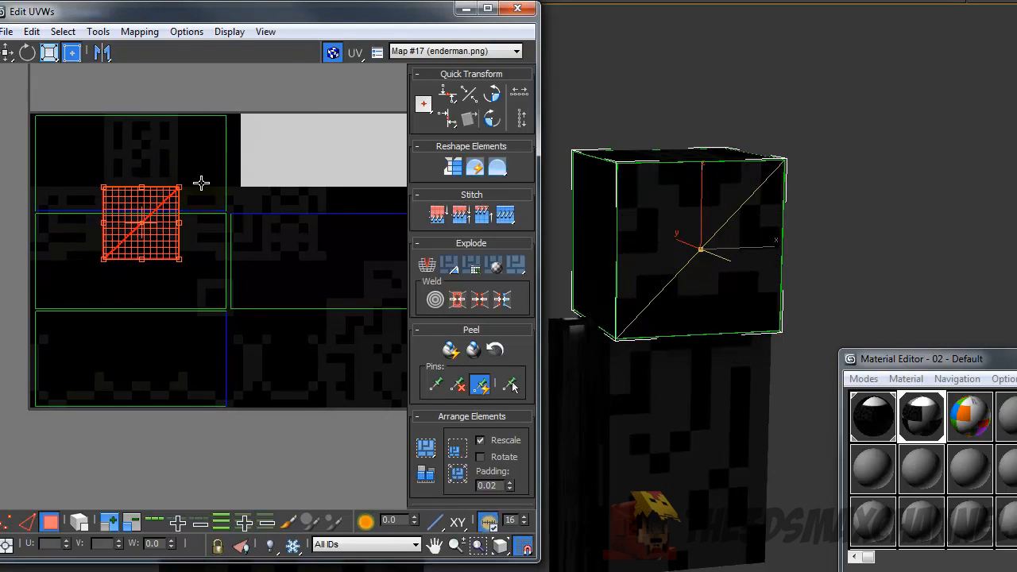
scroll(165, 193, up, 5)
middle_drag(103, 215, 166, 192)
drag(130, 227, 152, 207)
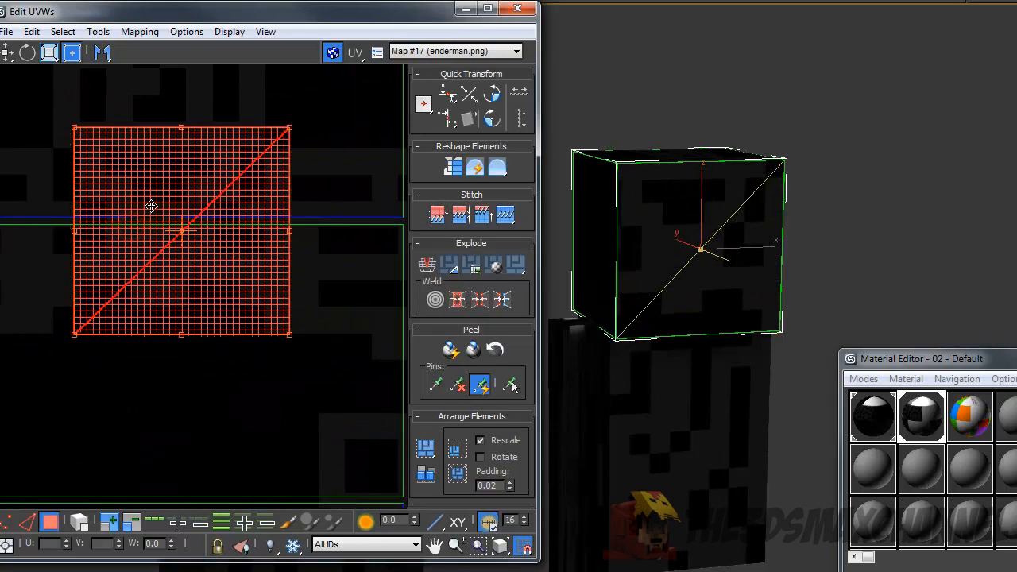
key(ctrl+z)
middle_drag(166, 199, 181, 203)
Select a side face of the head and fit its UVs to the outer head-side area of the skin texture.
alt+middle_drag(669, 213, 928, 152)
click(787, 162)
alt+middle_drag(779, 173, 701, 172)
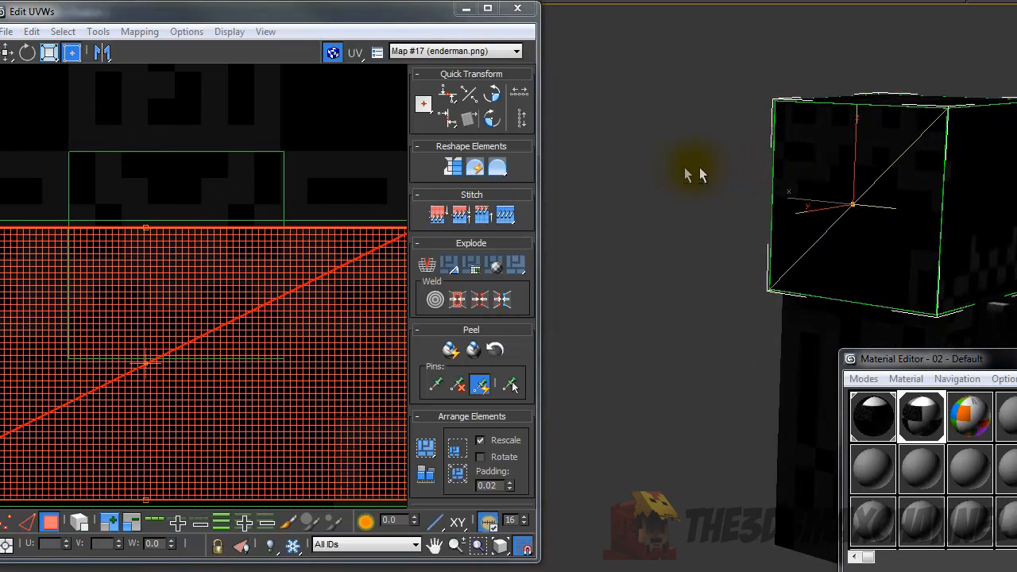
scroll(170, 186, down, 5)
drag(257, 294, 116, 205)
alt+middle_drag(659, 221, 721, 174)
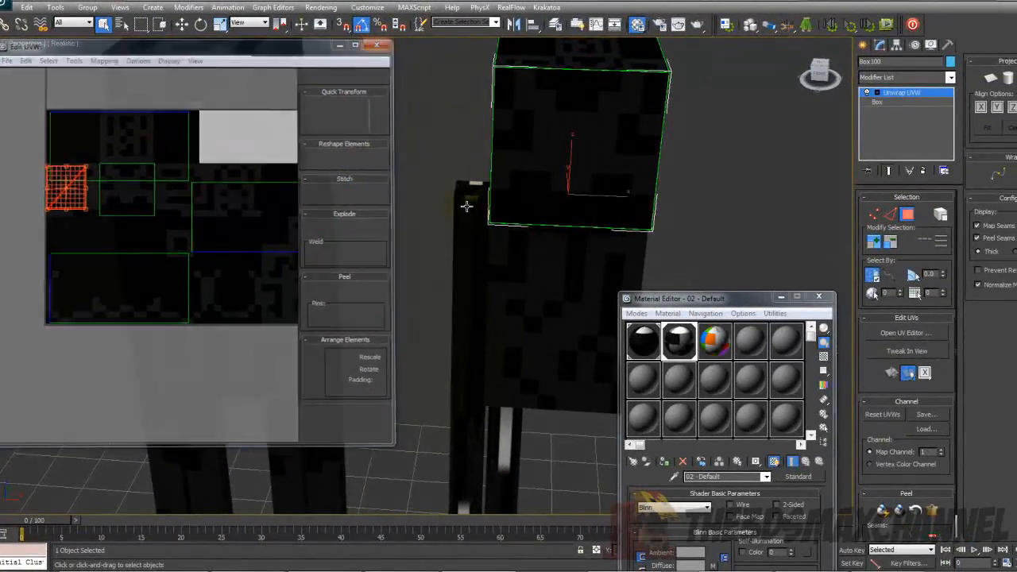
Minimize the Material Editor and select the new Enderman's arm box.
click(783, 299)
middle_drag(663, 291, 538, 163)
scroll(509, 177, down, 5)
click(385, 219)
key(F4)
key(F4)
Add an Unwrap UVW modifier to the arm box.
scroll(488, 182, up, 10)
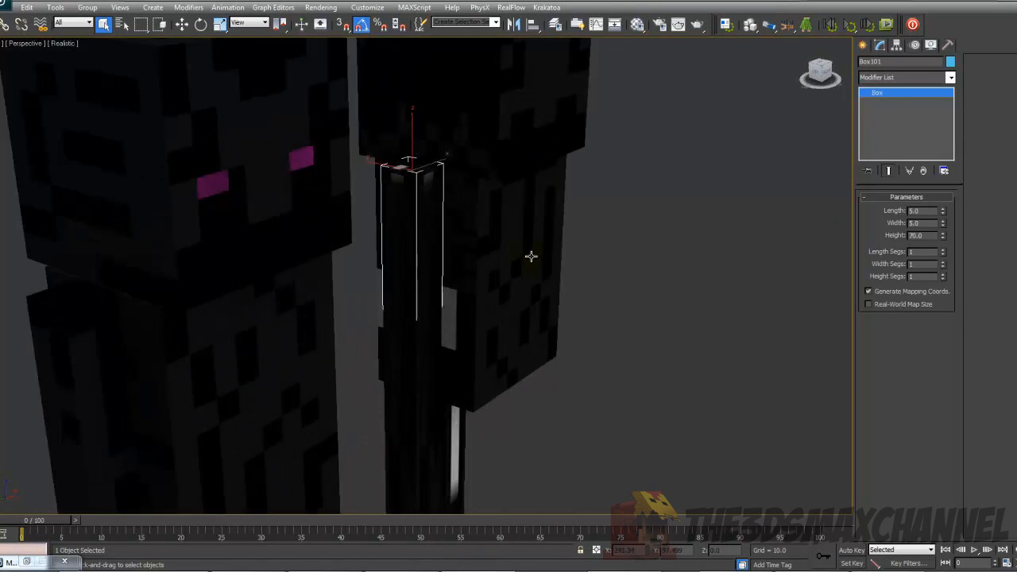
scroll(531, 256, down, 8)
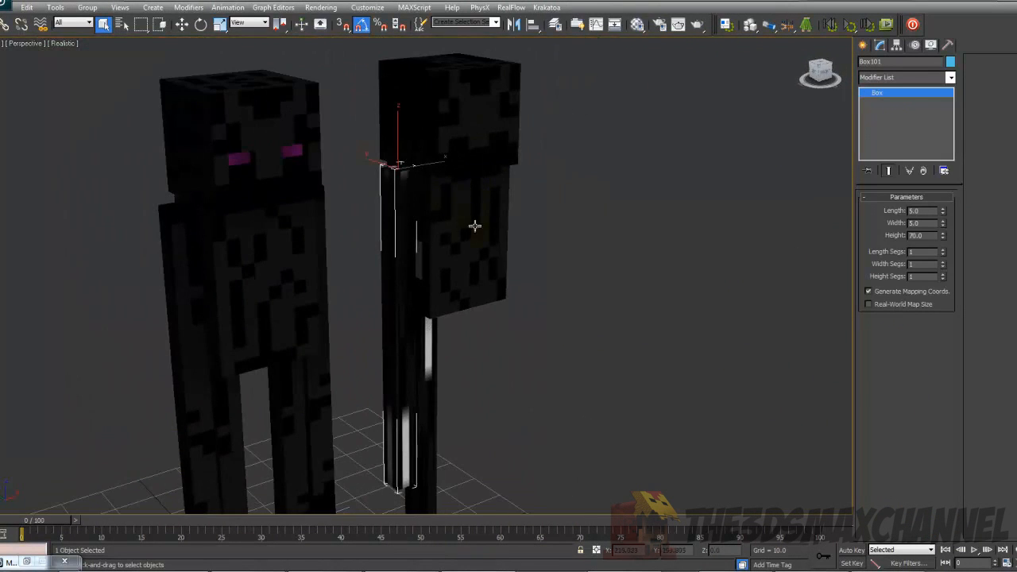
scroll(474, 226, up, 5)
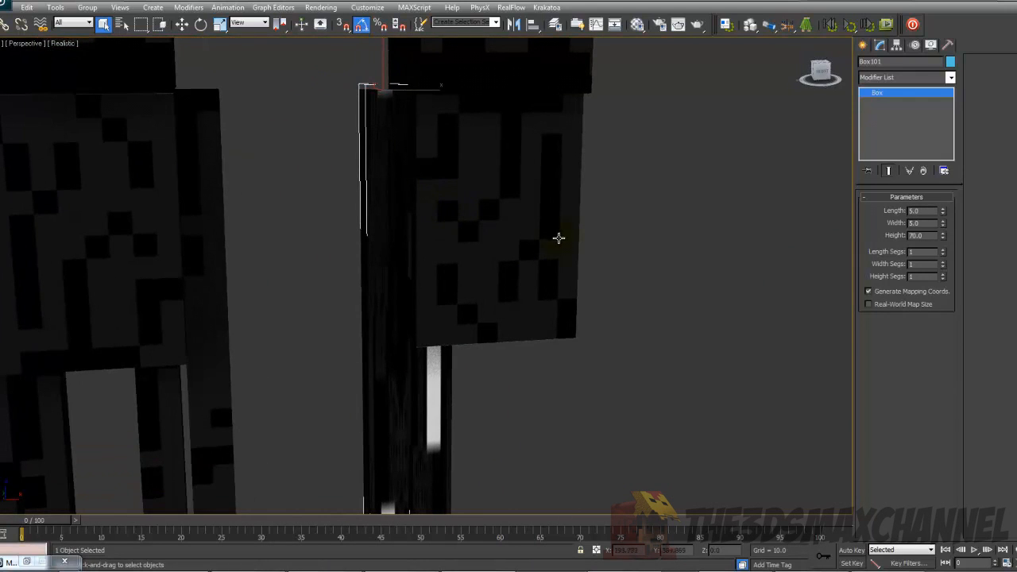
middle_drag(498, 261, 493, 224)
key(u)
click(492, 224)
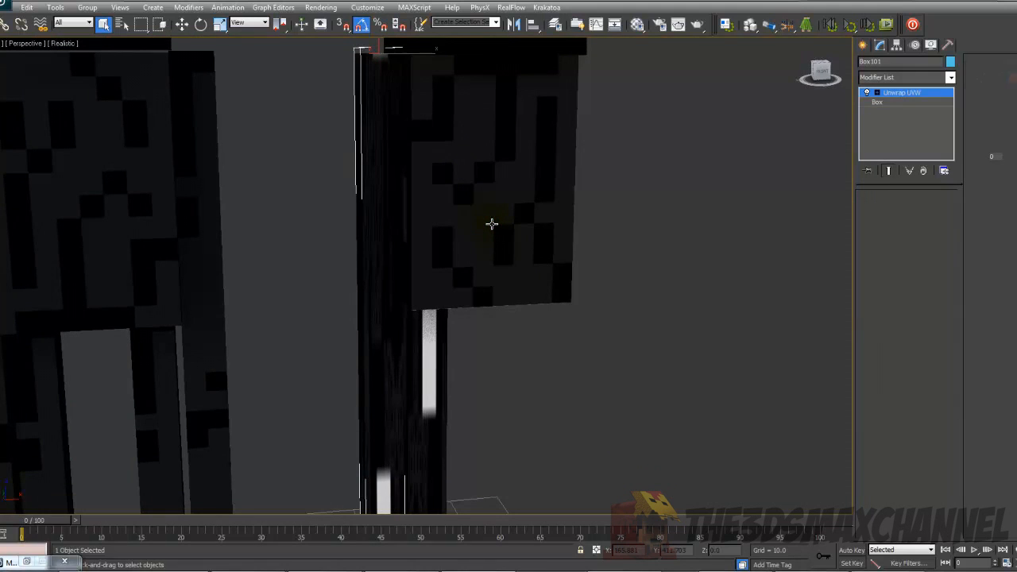
Select the new Enderman's head, torso, arm and leg boxes together and convert them to Editable Poly.
scroll(492, 224, down, 7)
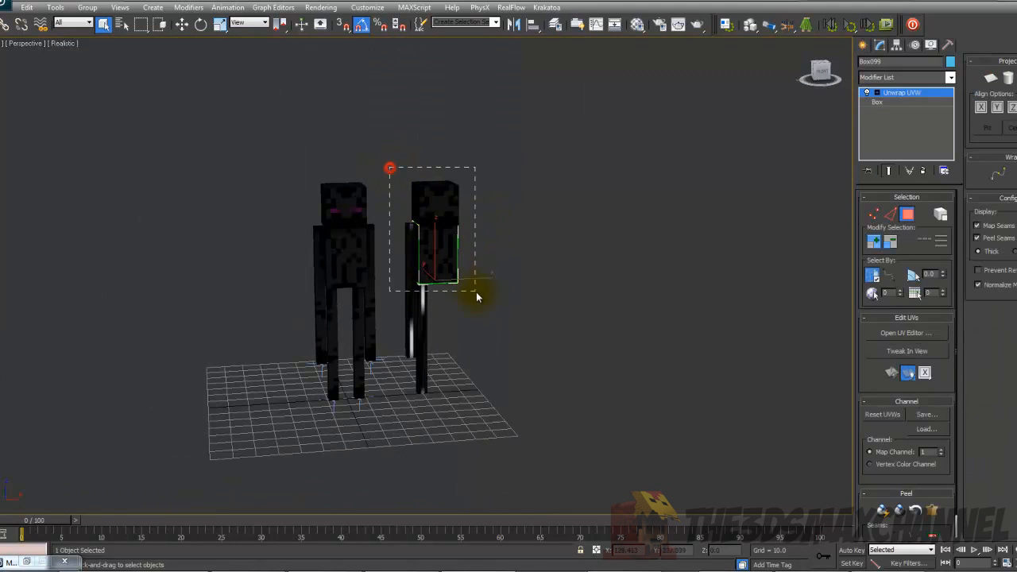
drag(473, 290, 476, 291)
scroll(480, 268, up, 3)
scroll(455, 239, up, 3)
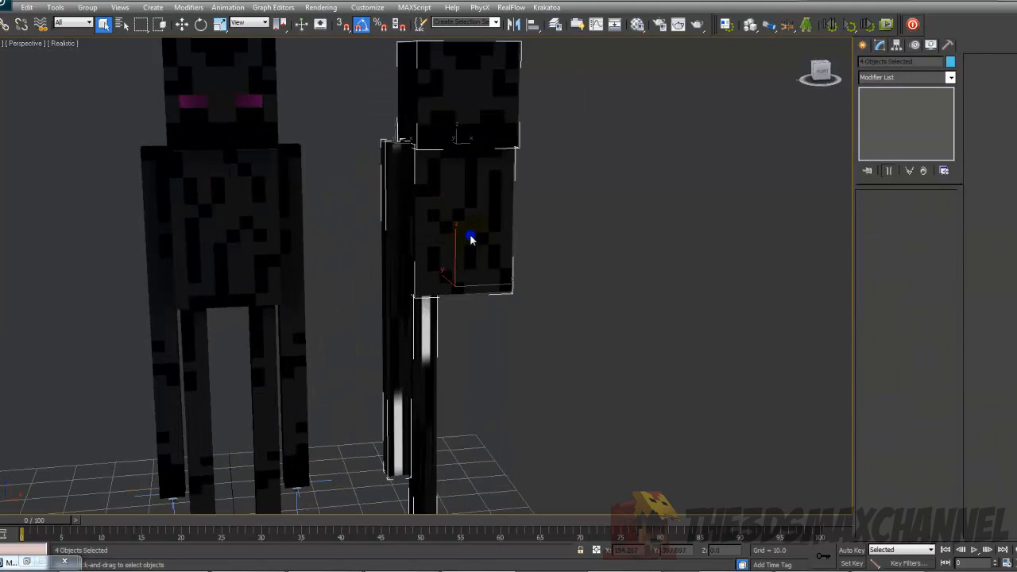
right_click(470, 234)
mouse_move(540, 341)
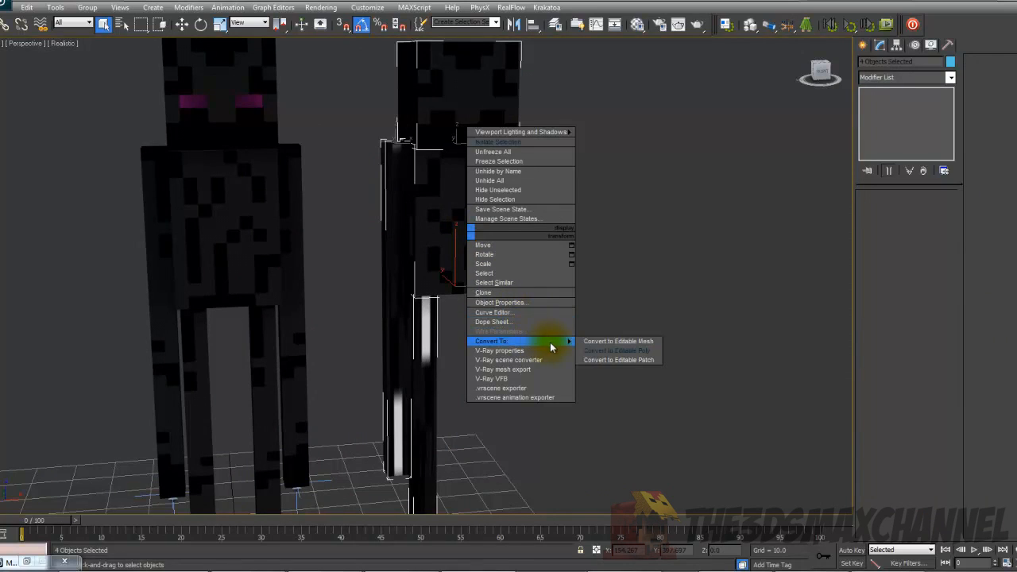
click(622, 349)
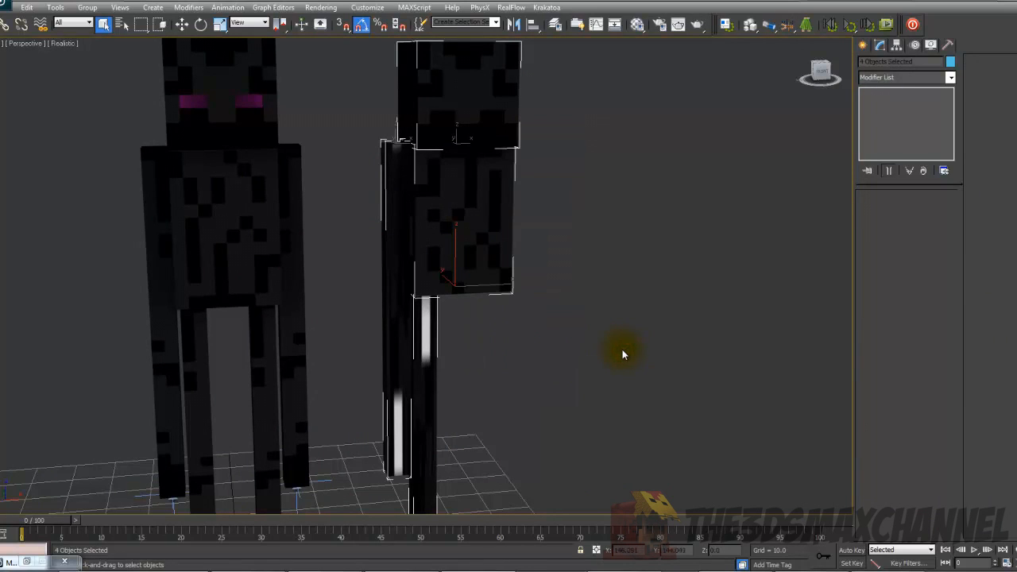
Select the new Enderman's arm box and select all of its polygons at polygon level, finishing back at object level.
click(396, 260)
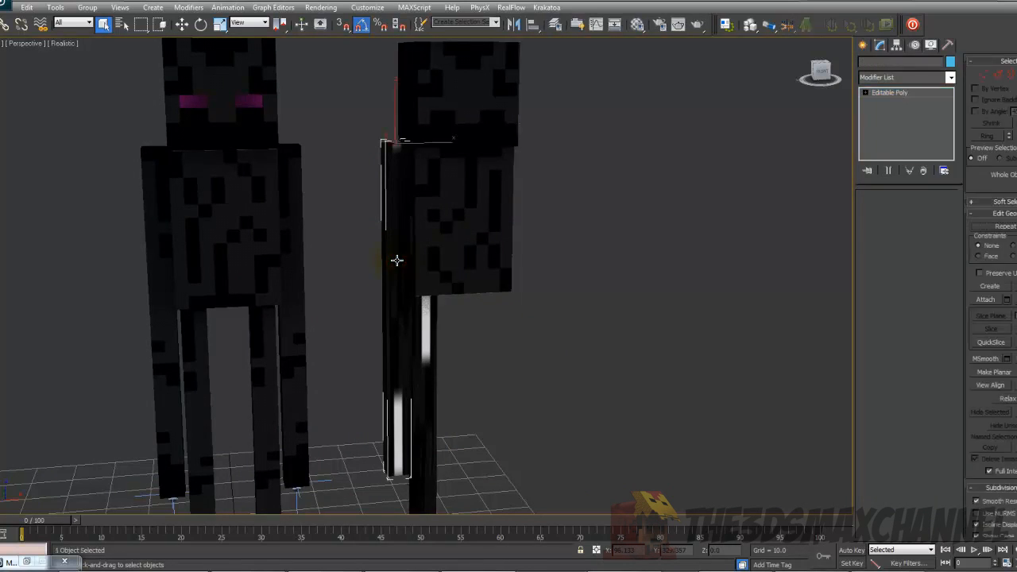
scroll(466, 182, down, 5)
scroll(526, 220, up, 5)
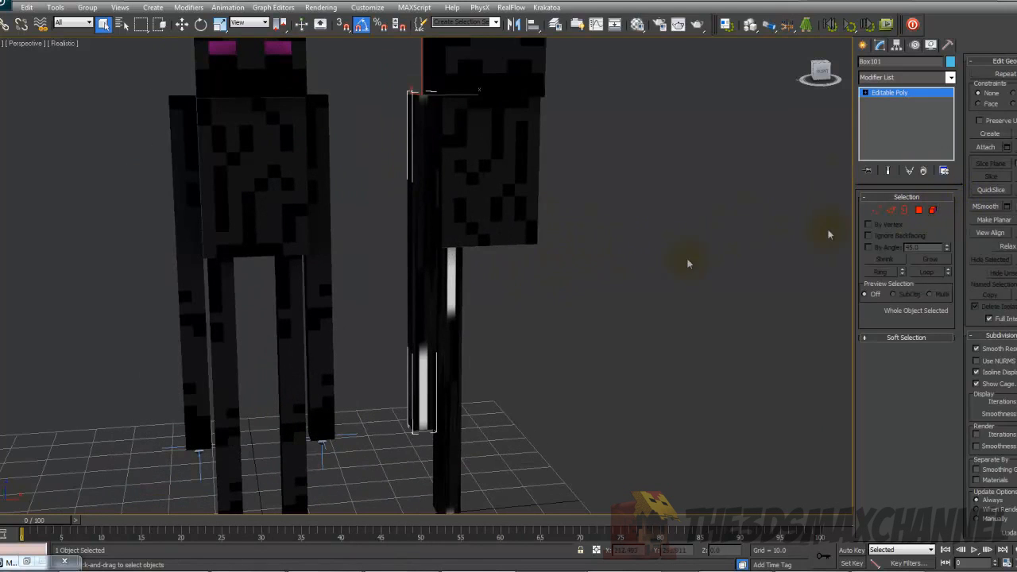
middle_drag(616, 267, 609, 277)
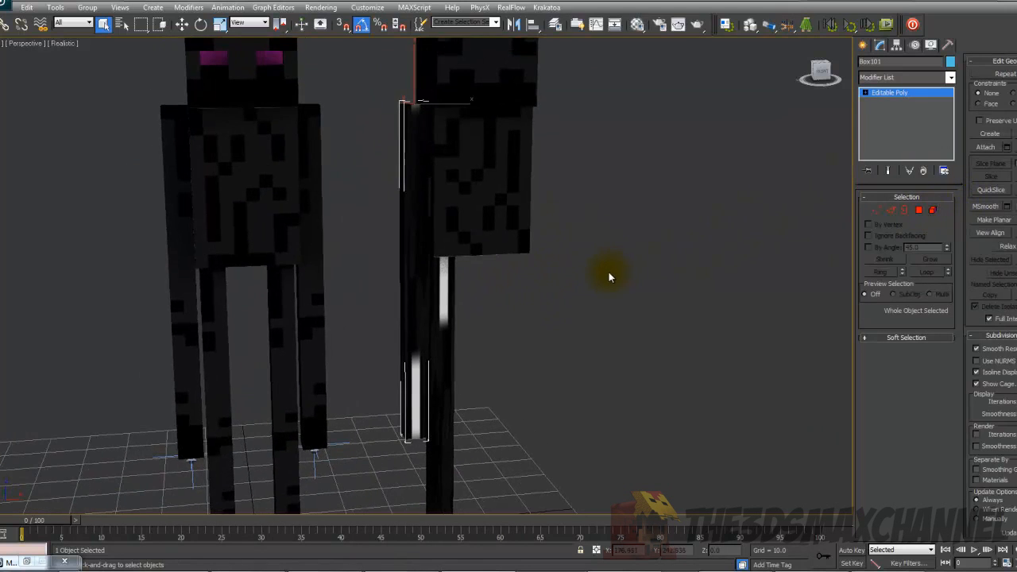
click(920, 211)
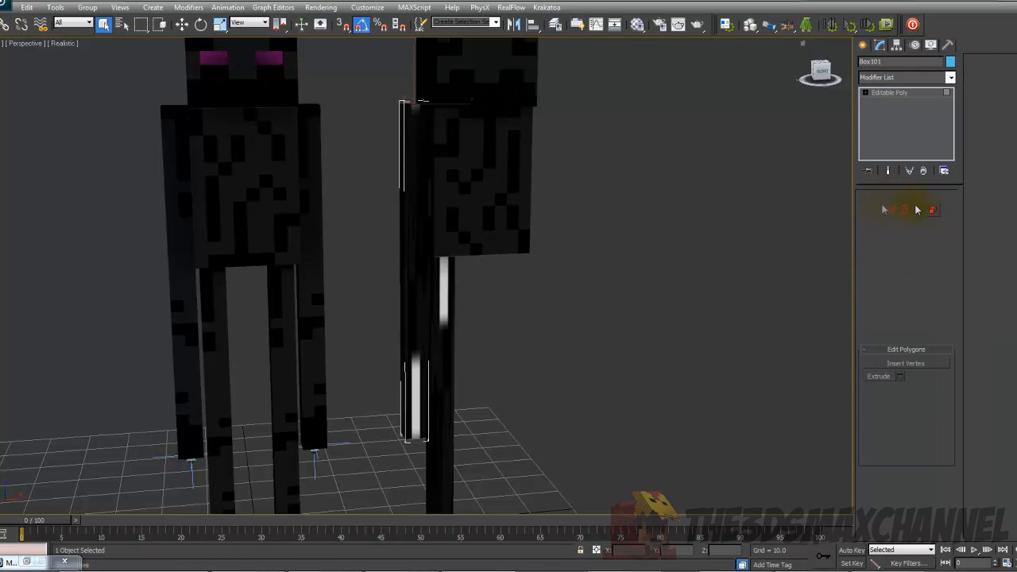
scroll(640, 239, down, 4)
scroll(578, 265, up, 4)
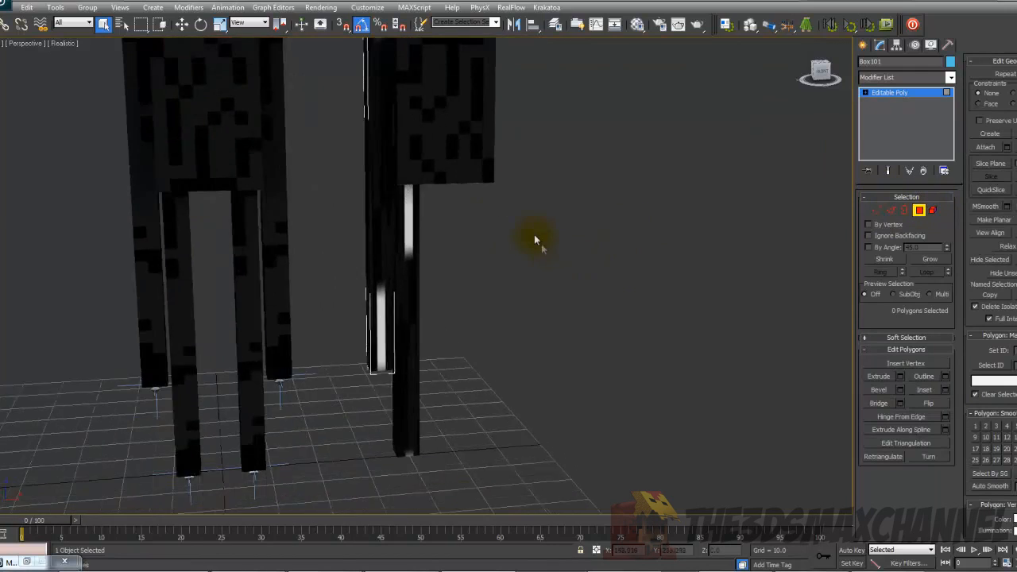
scroll(357, 121, down, 3)
drag(365, 93, 390, 291)
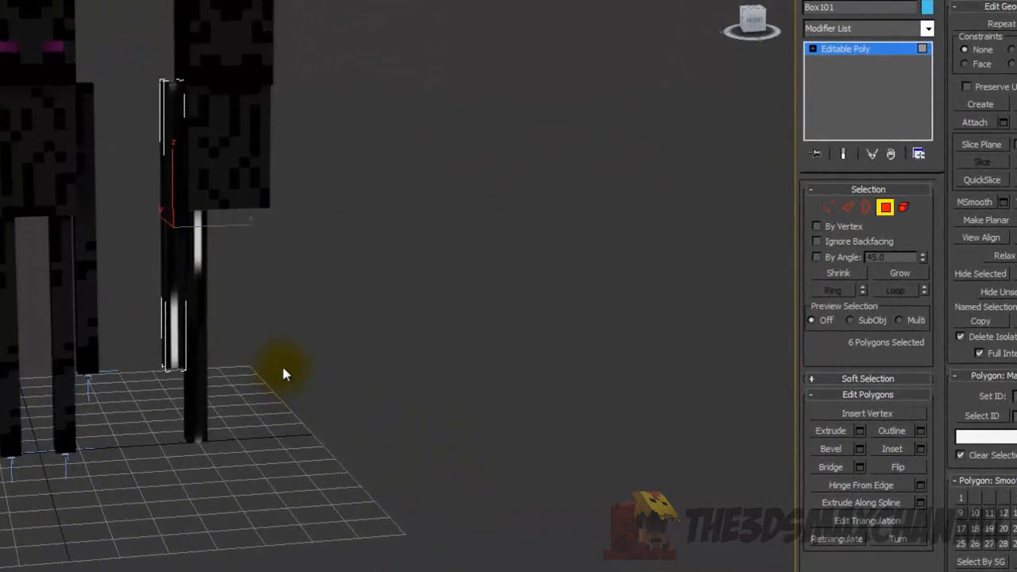
middle_drag(358, 278, 412, 282)
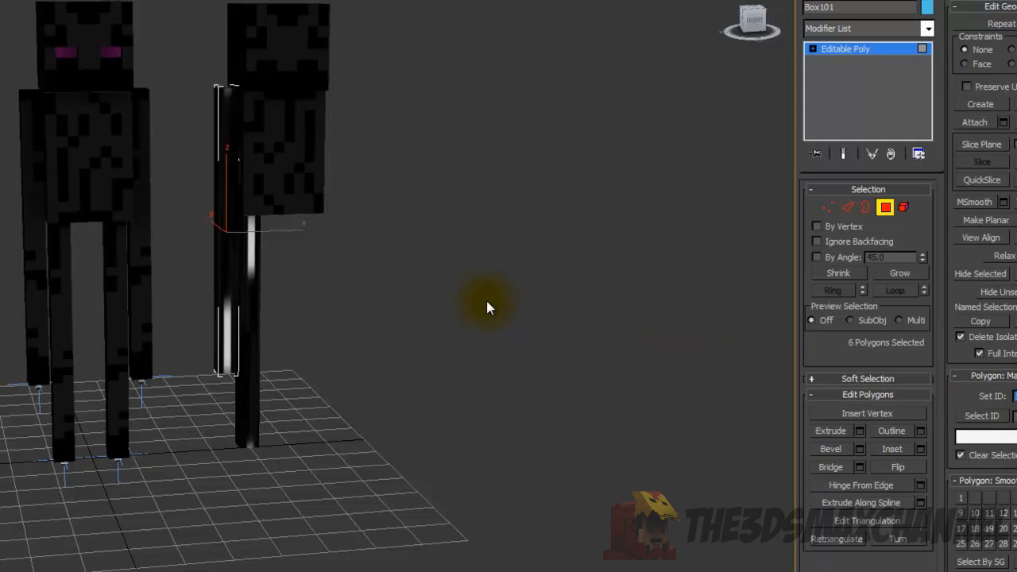
click(886, 206)
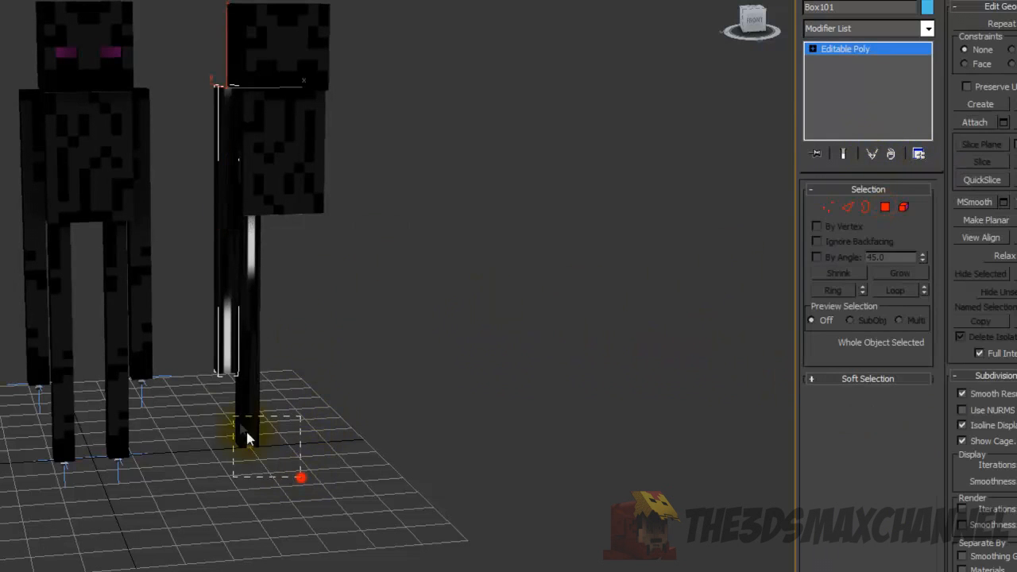
Select the leg box and all of its polygons at polygon level, finishing back at object level.
click(256, 445)
click(886, 206)
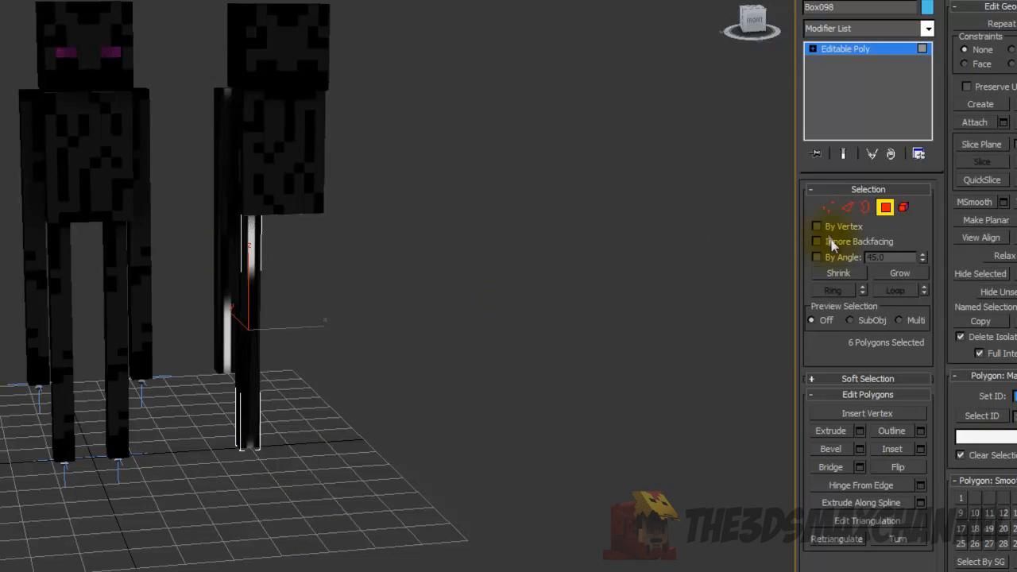
click(873, 208)
click(881, 209)
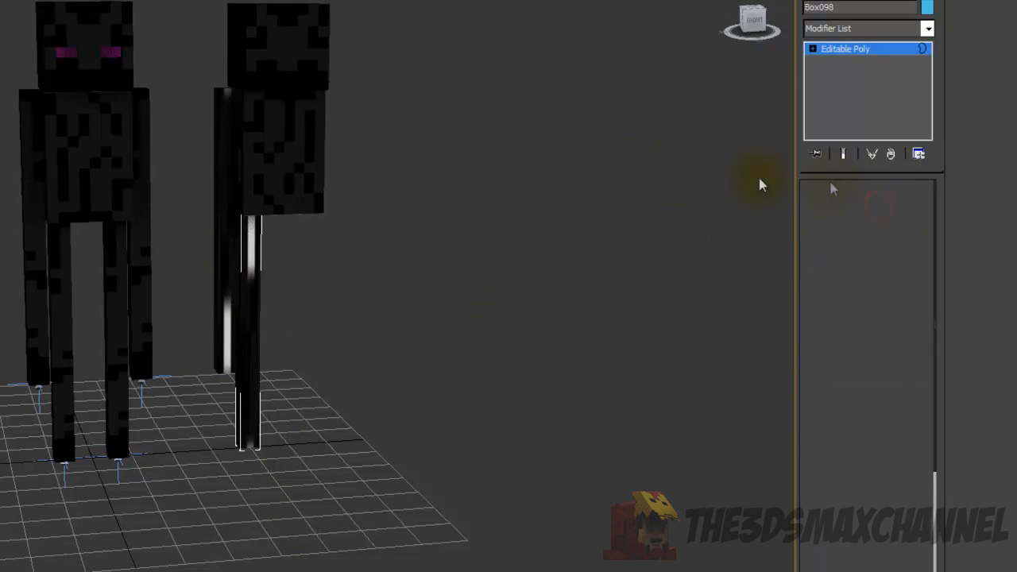
click(887, 208)
Select the torso box and all of its polygons at polygon level, finishing back at object level.
click(272, 129)
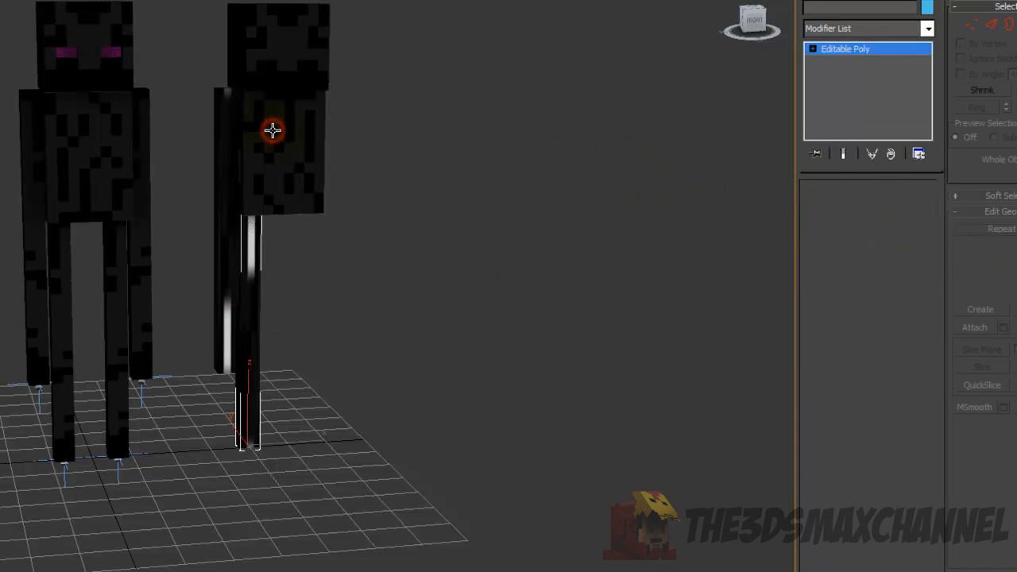
click(886, 209)
click(411, 303)
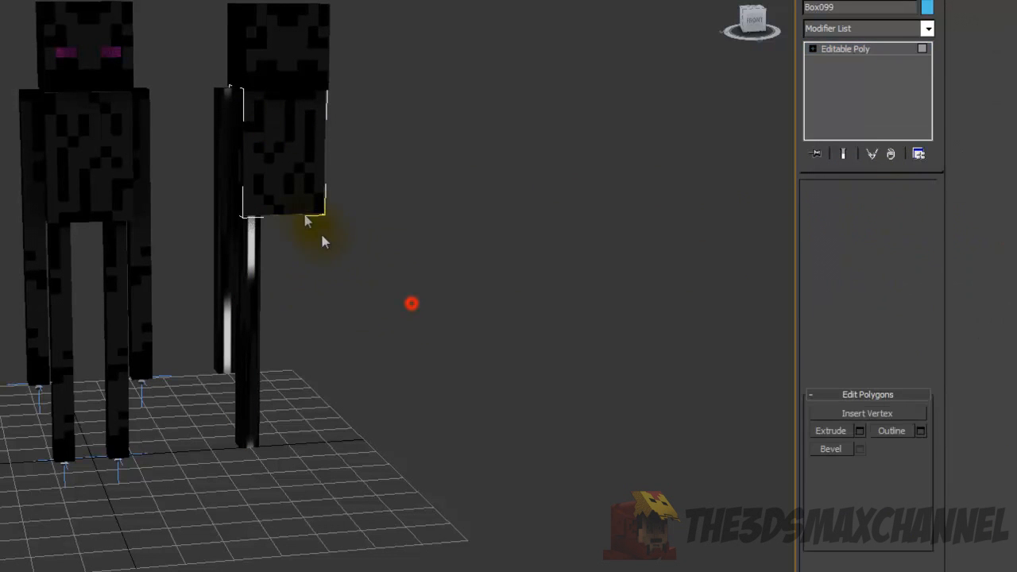
drag(223, 102, 196, 53)
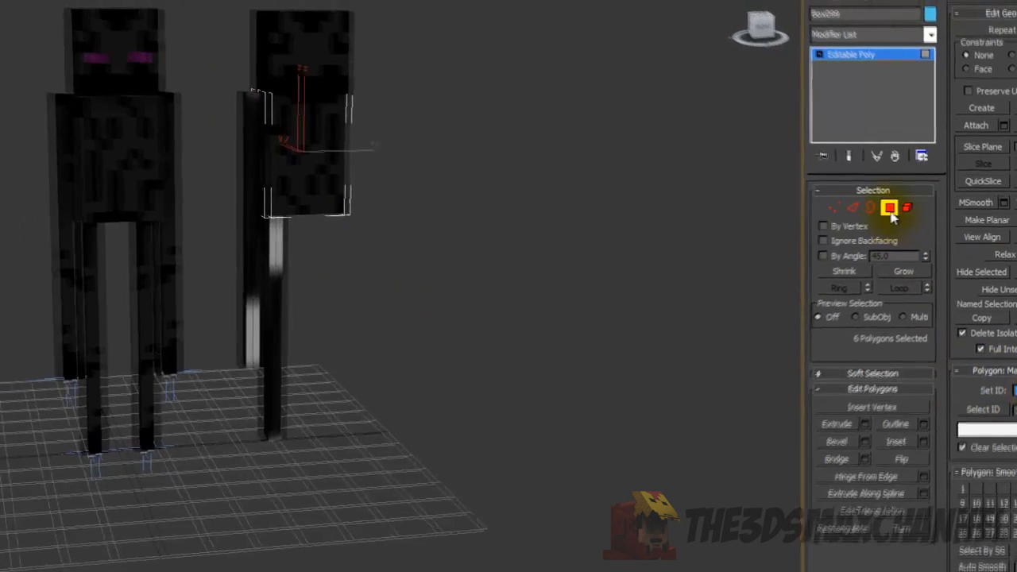
click(885, 207)
Select the head box and all of its polygons at polygon level, finishing back at object level.
scroll(419, 287, up, 6)
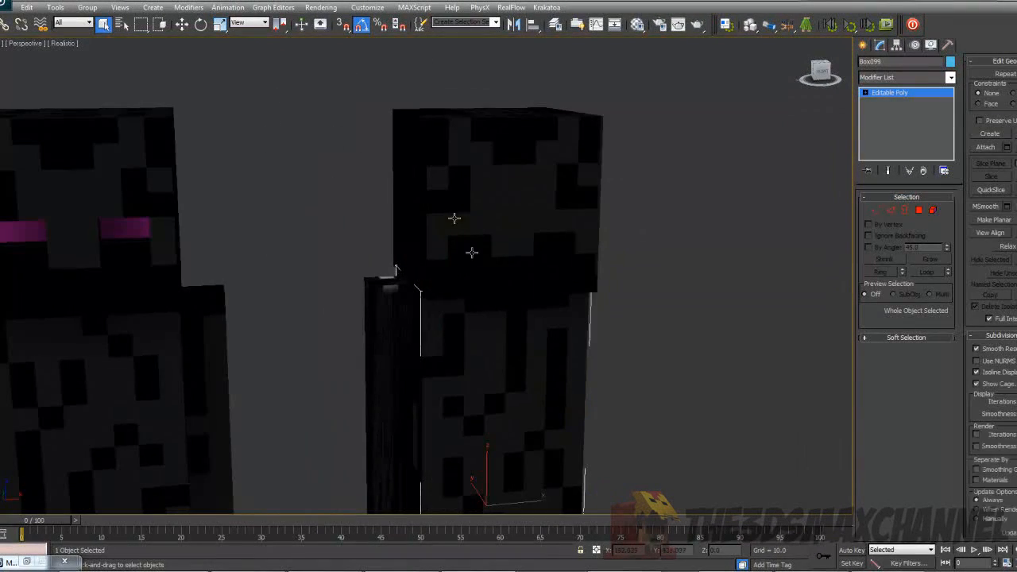
click(456, 215)
click(922, 211)
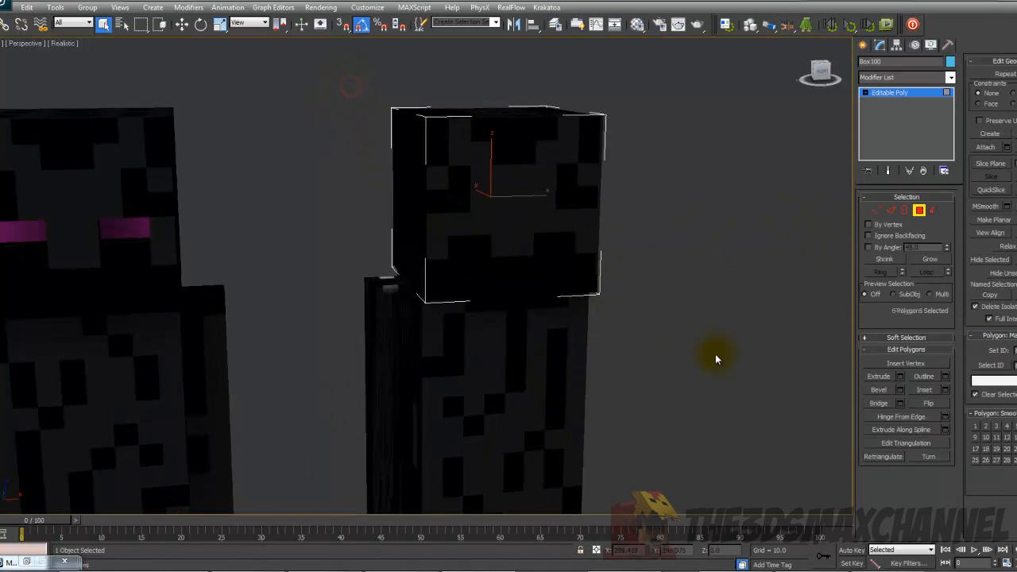
click(919, 211)
Turn on the edged faces display and select the new Enderman's arm box.
key(F4)
middle_drag(658, 322, 668, 310)
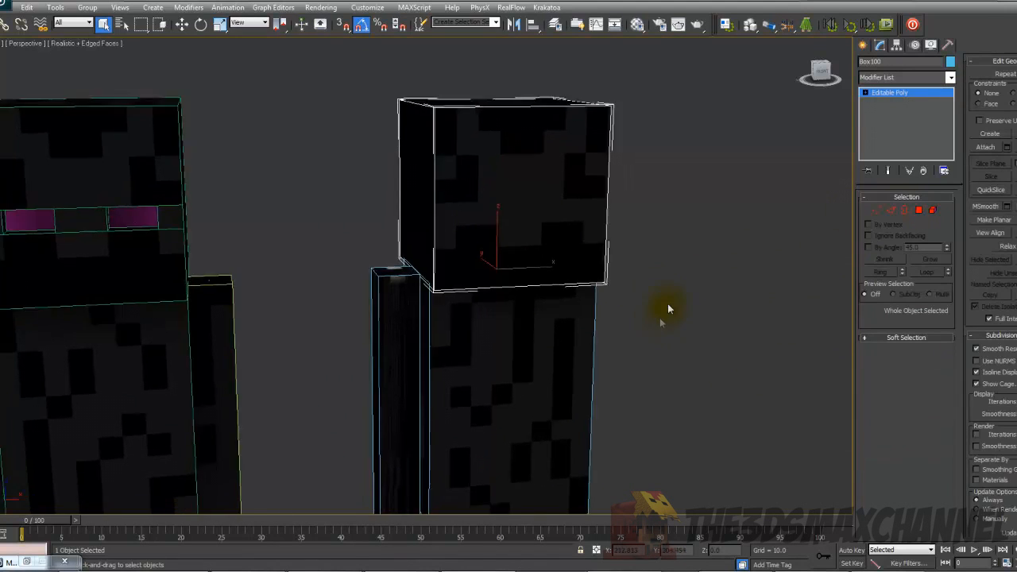
scroll(669, 309, down, 5)
key(F4)
scroll(527, 357, up, 3)
middle_drag(393, 316, 389, 199)
click(387, 190)
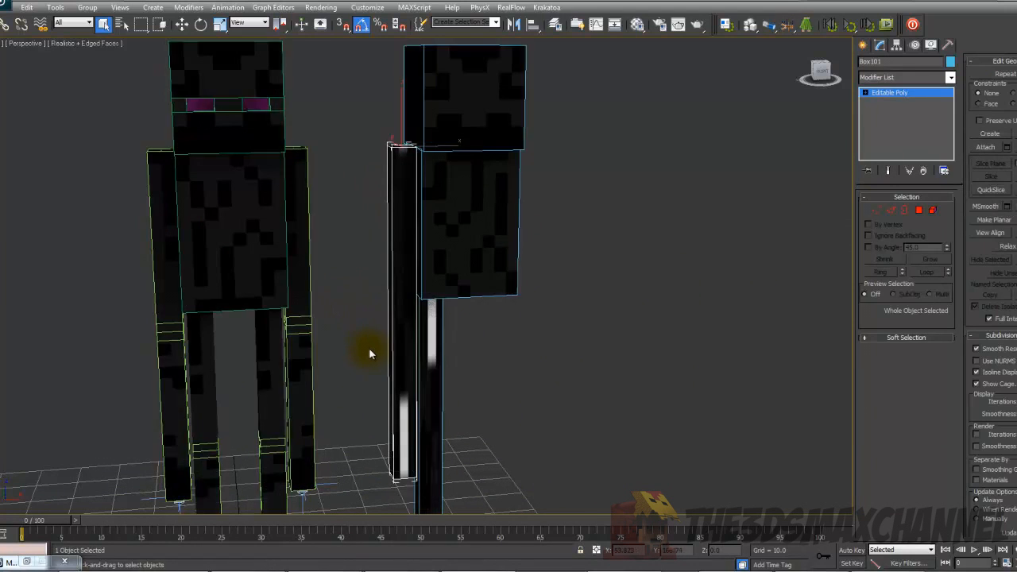
key(F4)
scroll(381, 334, up, 5)
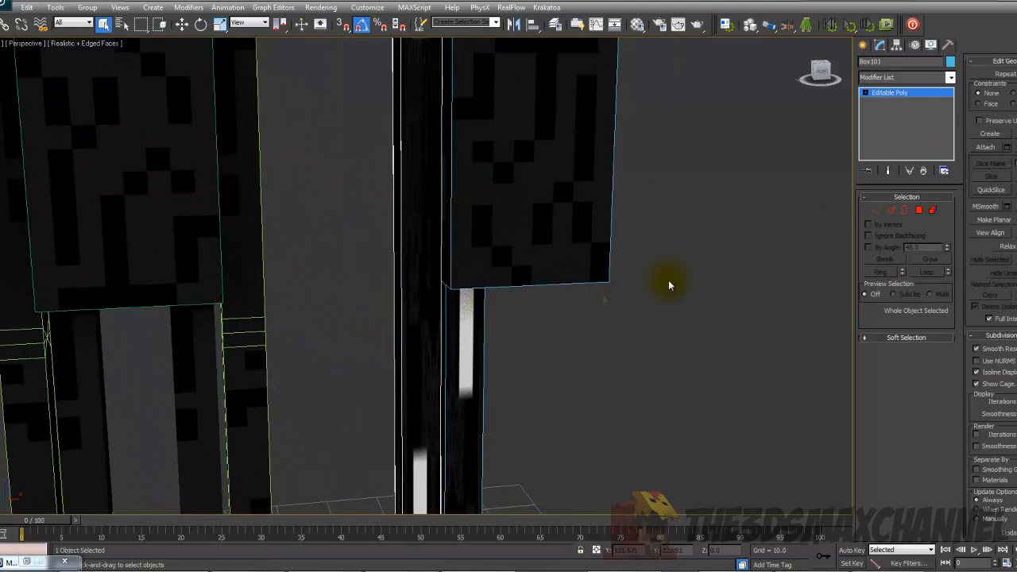
scroll(401, 244, down, 8)
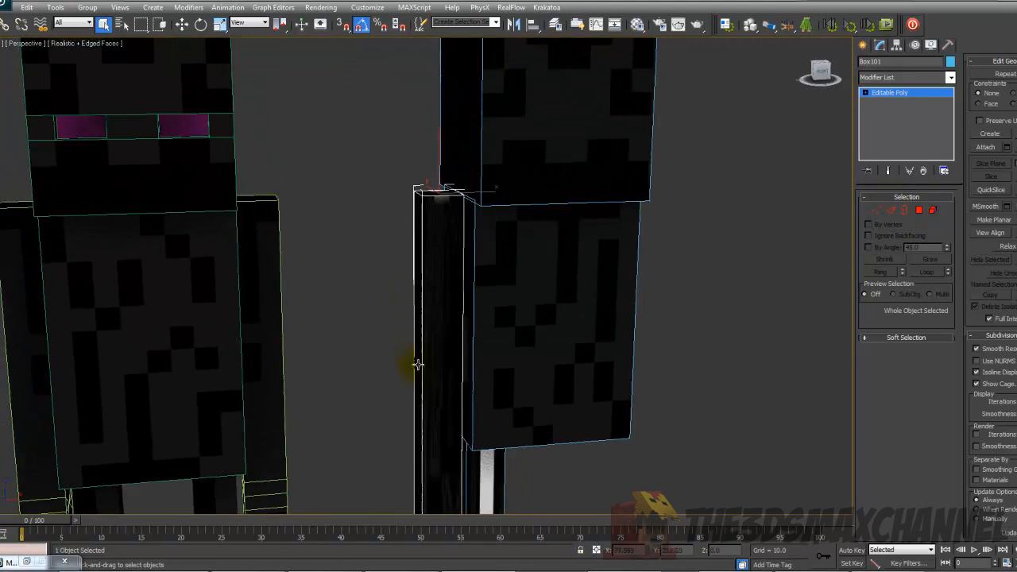
Select the four long vertical edges of the arm box at edge level.
scroll(415, 292, up, 5)
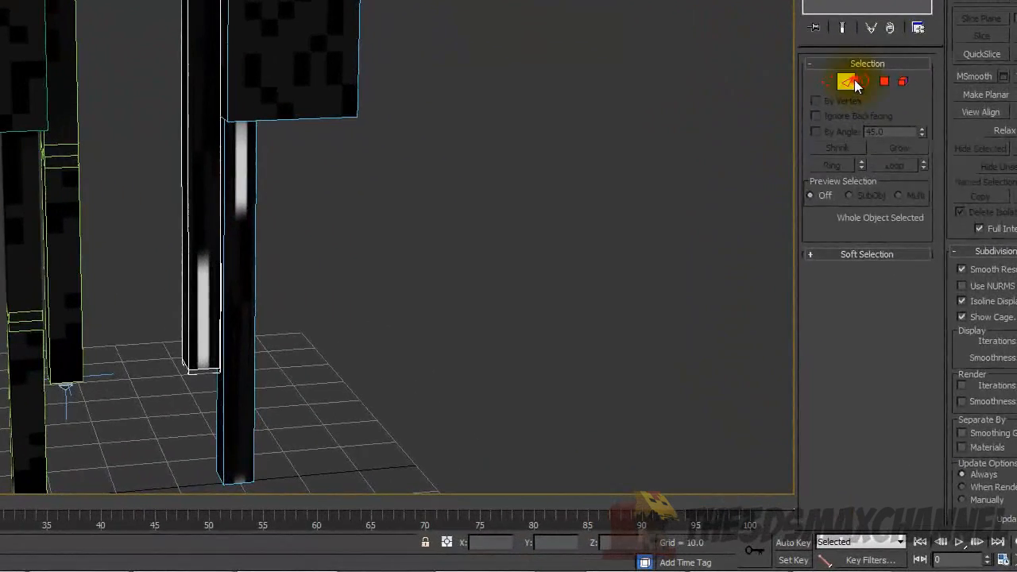
click(849, 82)
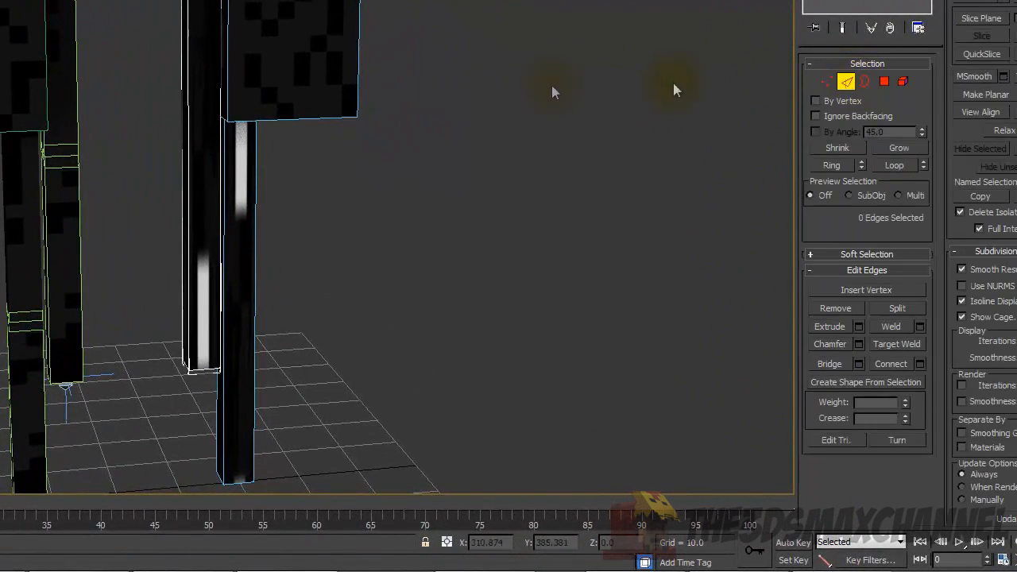
drag(768, 220, 767, 219)
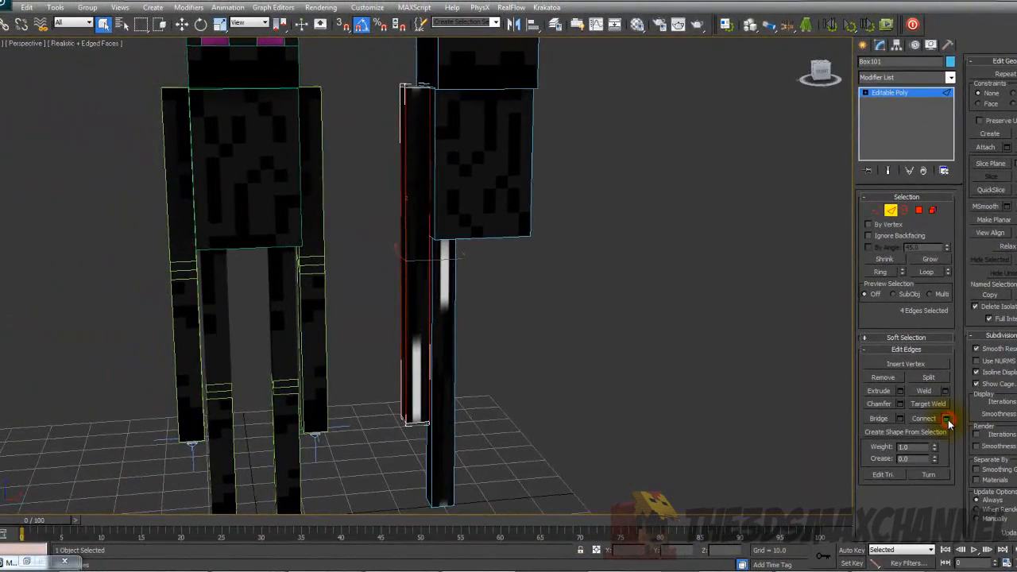
Connect the arm's four vertical edges with 3 segments and a pinch of -90 to form elbow loops.
click(941, 408)
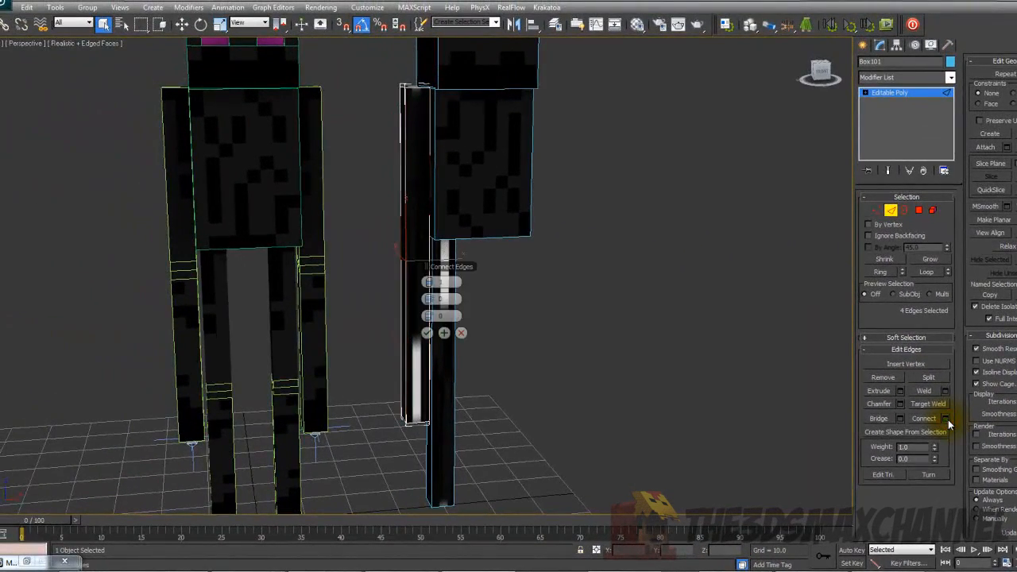
scroll(530, 303, up, 5)
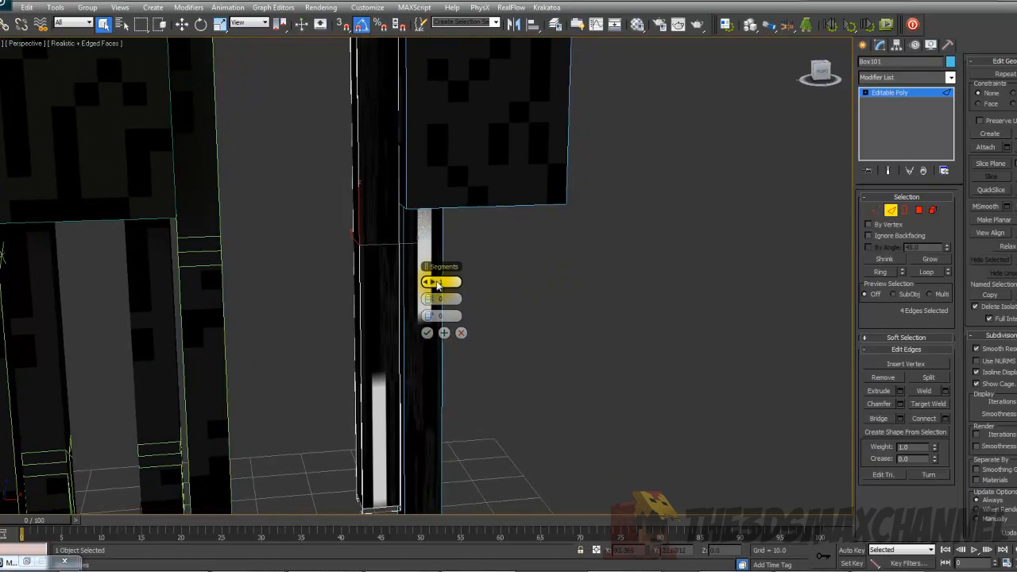
drag(435, 281, 349, 299)
drag(459, 299, 388, 300)
text(-85)
key(Return)
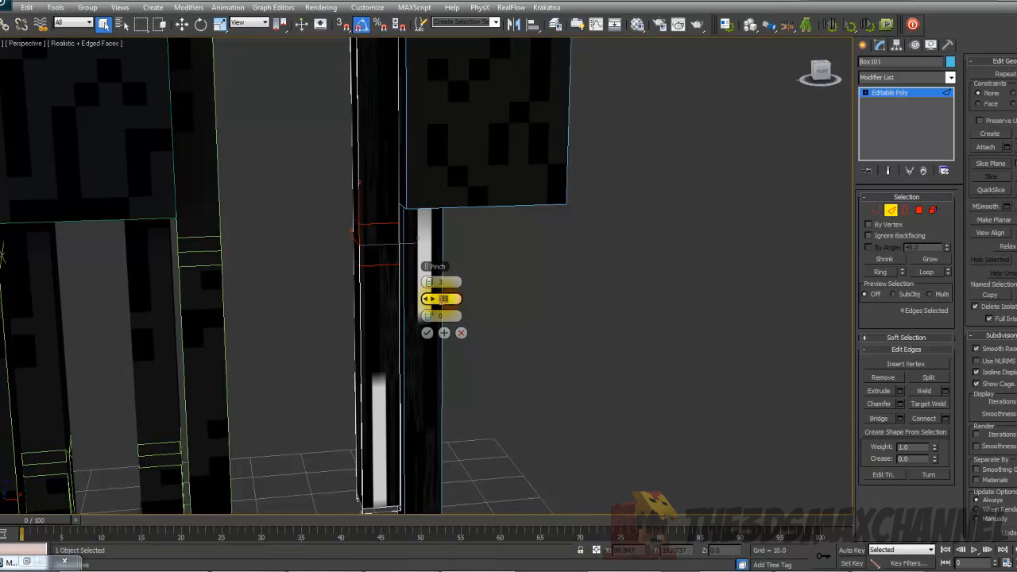
text(-90)
key(Return)
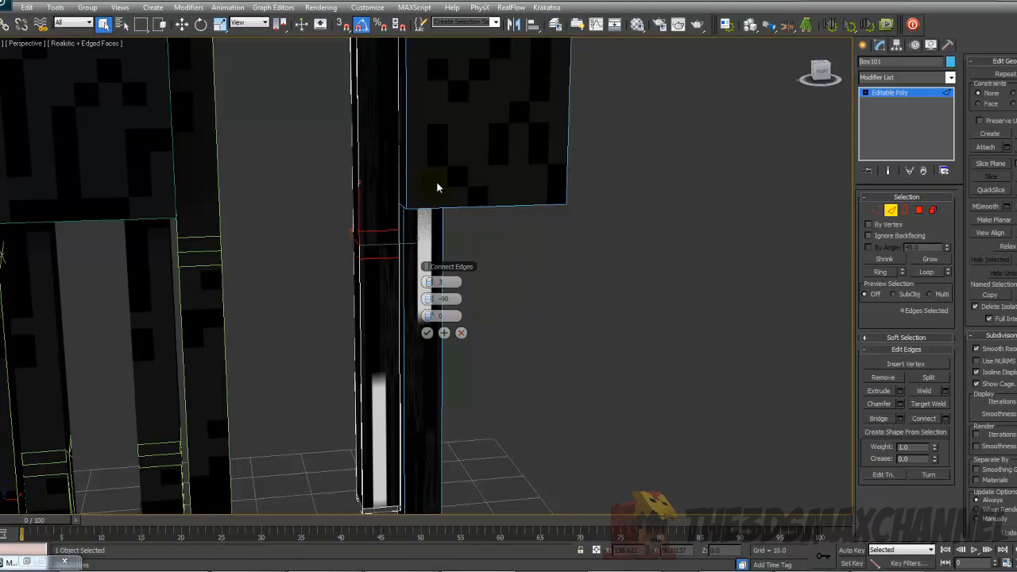
alt+middle_drag(437, 188, 483, 188)
click(426, 332)
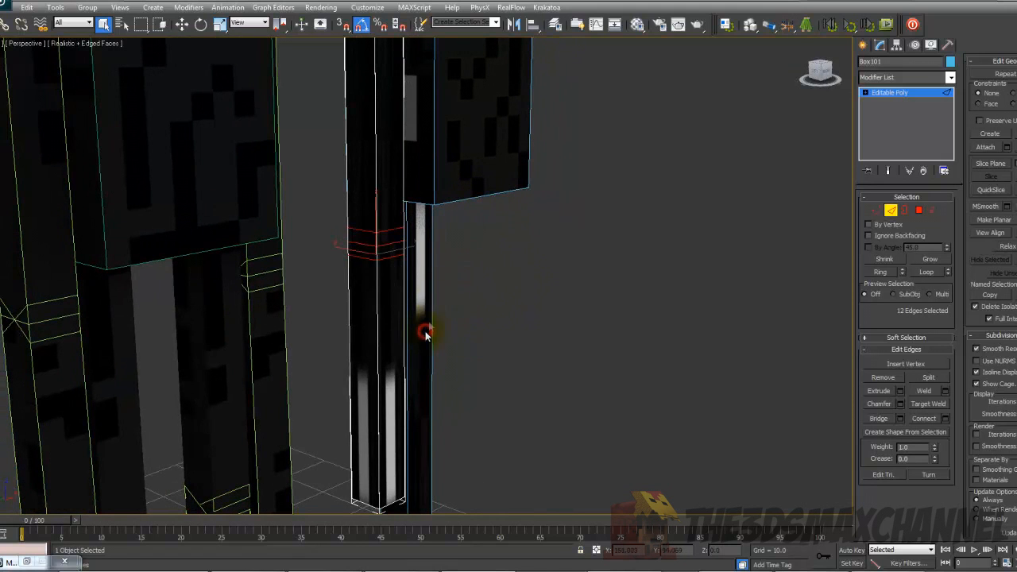
In wireframe display, select the six elbow loop edges on two opposite sides of the arm and connect them.
scroll(432, 288, up, 10)
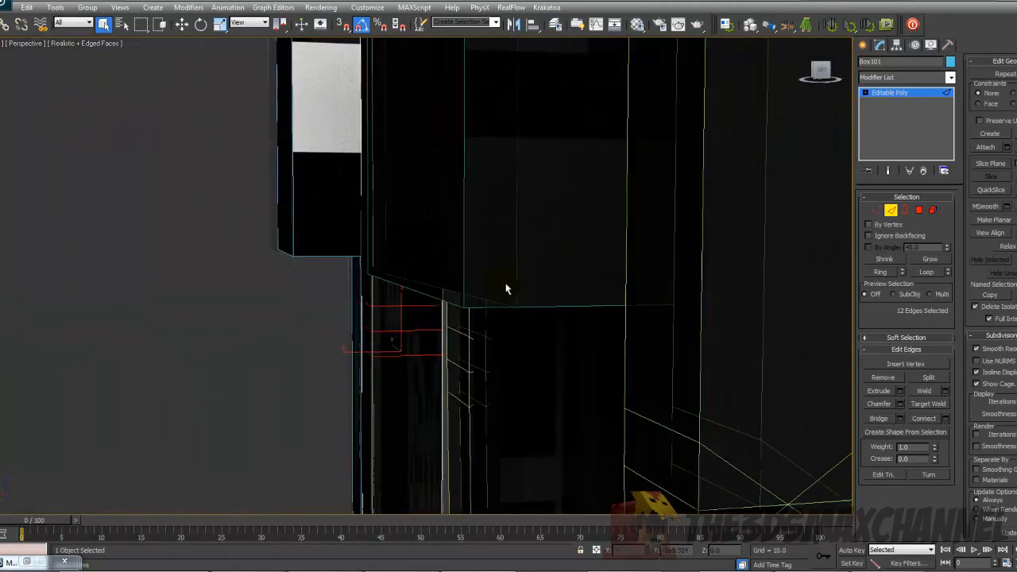
scroll(506, 283, down, 3)
alt+middle_drag(509, 285, 390, 291)
scroll(498, 284, up, 2)
key(F3)
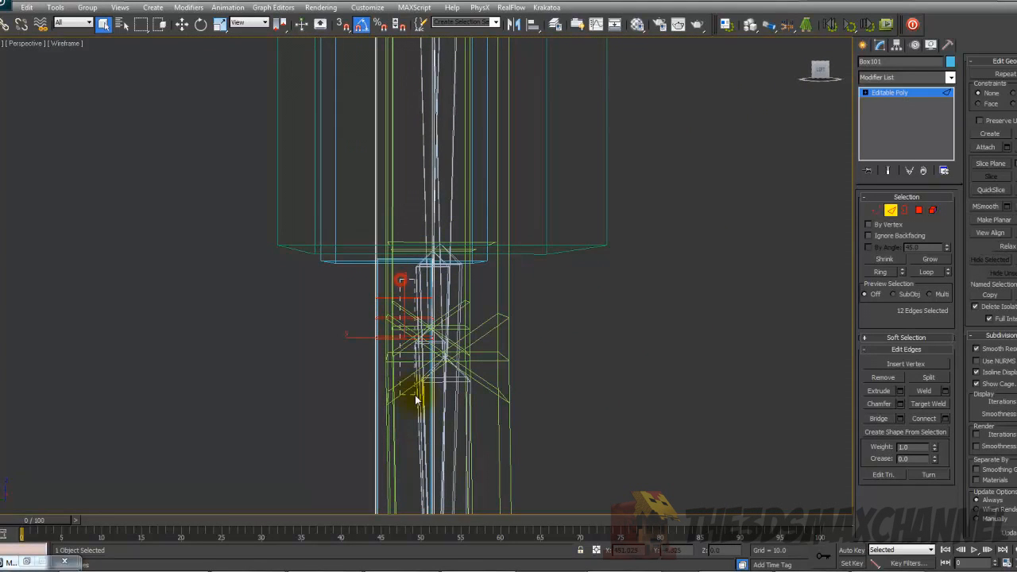
alt+middle_drag(398, 339, 711, 389)
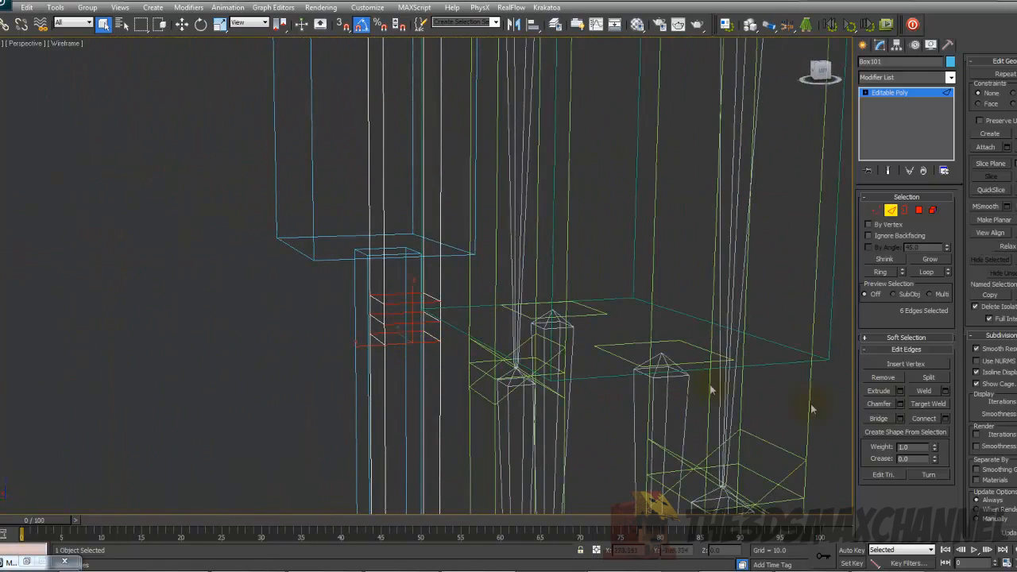
click(946, 420)
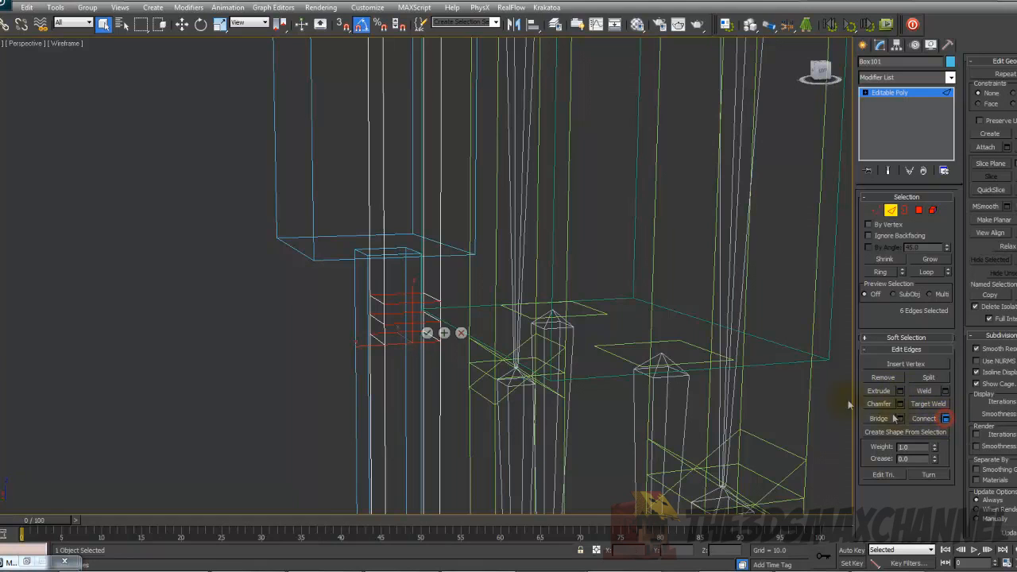
click(428, 333)
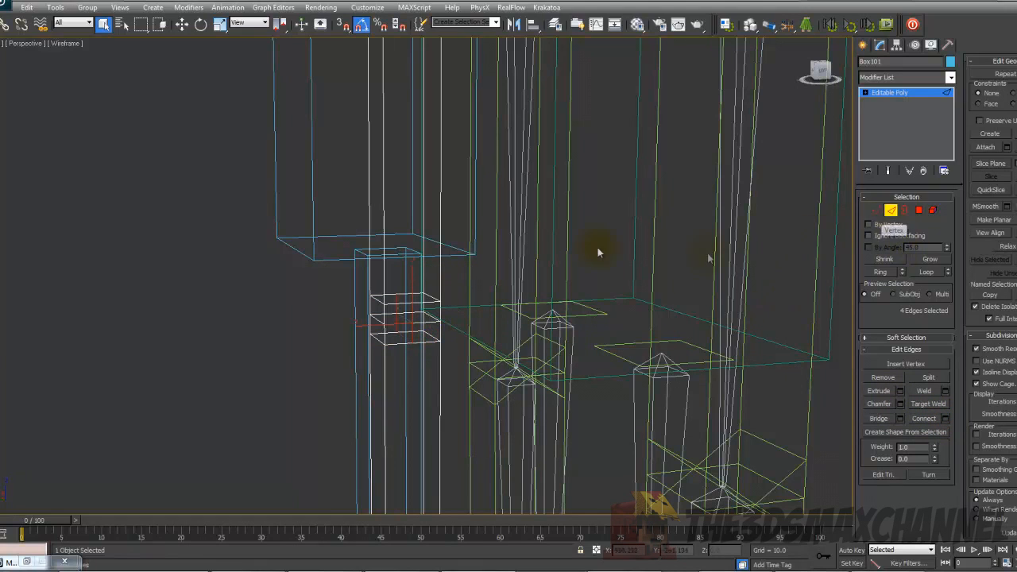
At vertex level, select the six middle vertices of the elbow loops on the two connected sides of the arm.
scroll(562, 227, up, 4)
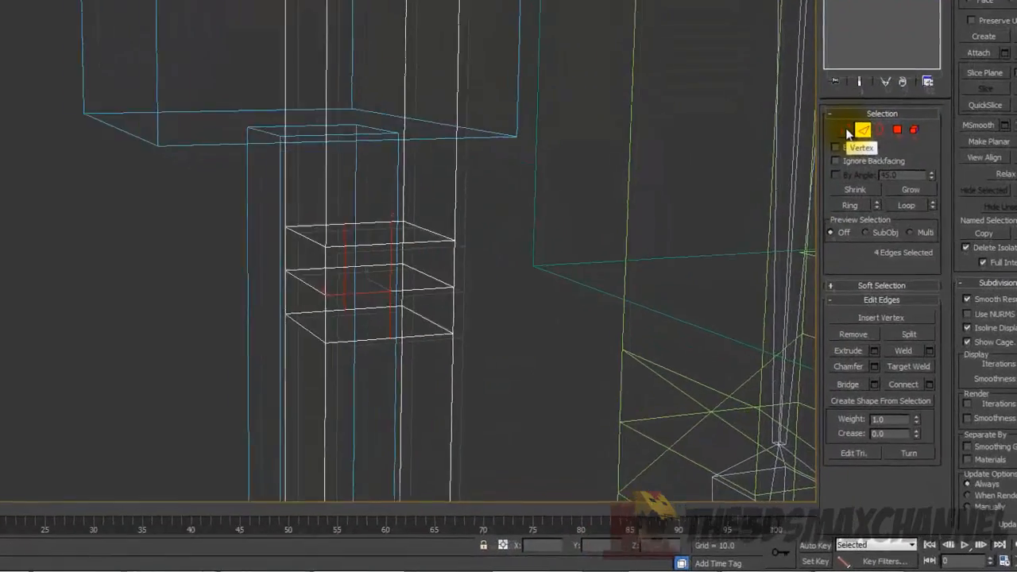
click(829, 82)
alt+middle_drag(364, 241, 344, 209)
drag(257, 174, 309, 369)
alt+middle_drag(345, 311, 342, 239)
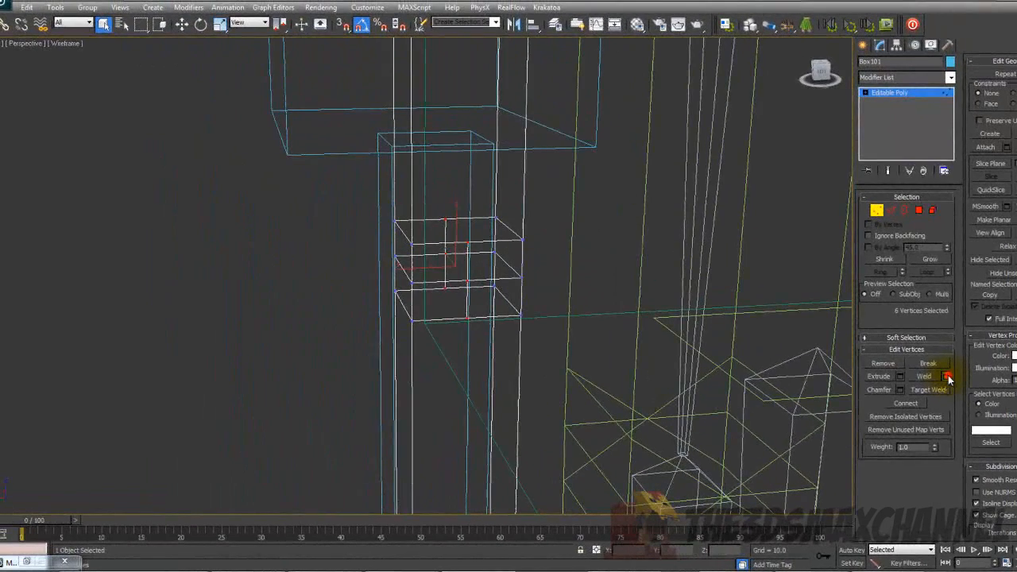
Weld the selected elbow vertices with a weld threshold of about 23.9 so each side merges into one center point.
click(949, 381)
drag(438, 279, 288, 275)
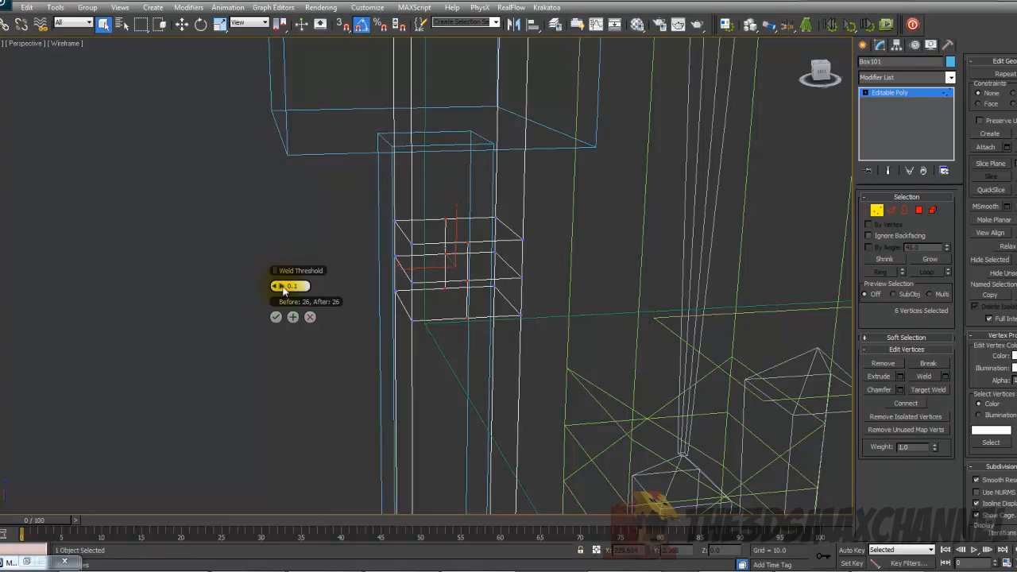
drag(283, 287, 295, 289)
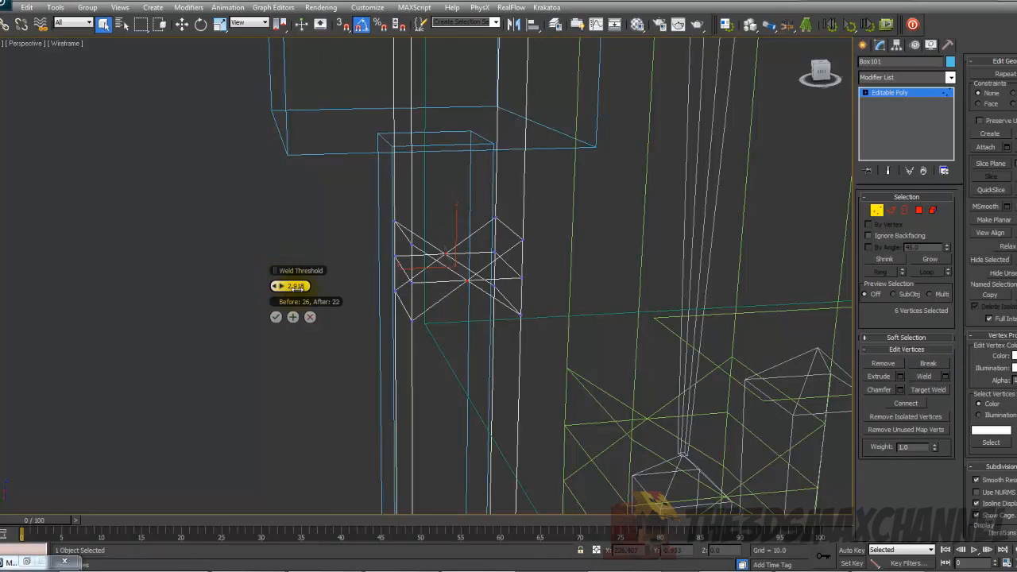
drag(296, 287, 217, 279)
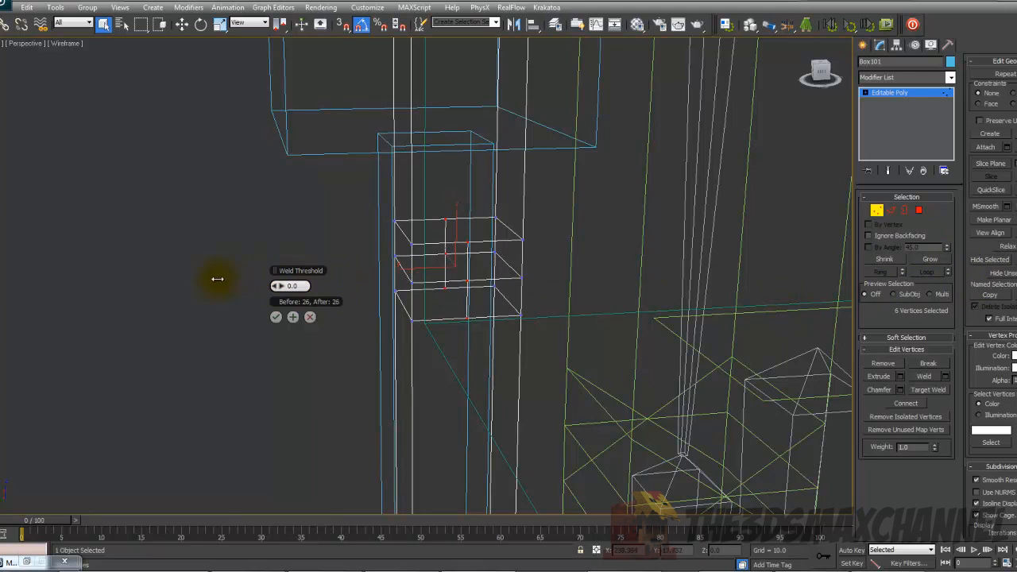
drag(329, 288, 390, 294)
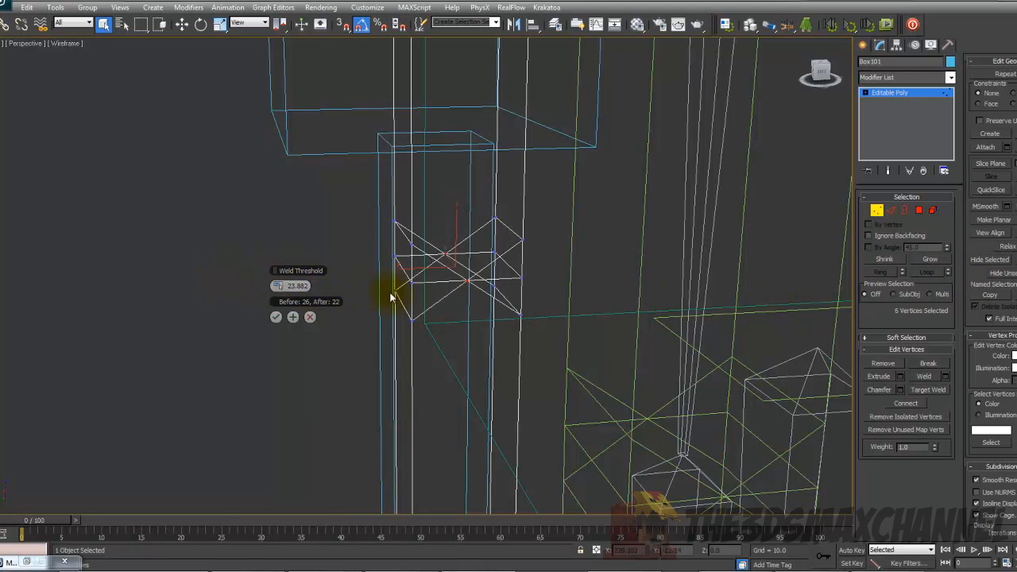
click(276, 318)
Examine the welded elbow joint from several sides in wireframe and in shaded display with edged faces.
alt+middle_drag(495, 311, 415, 325)
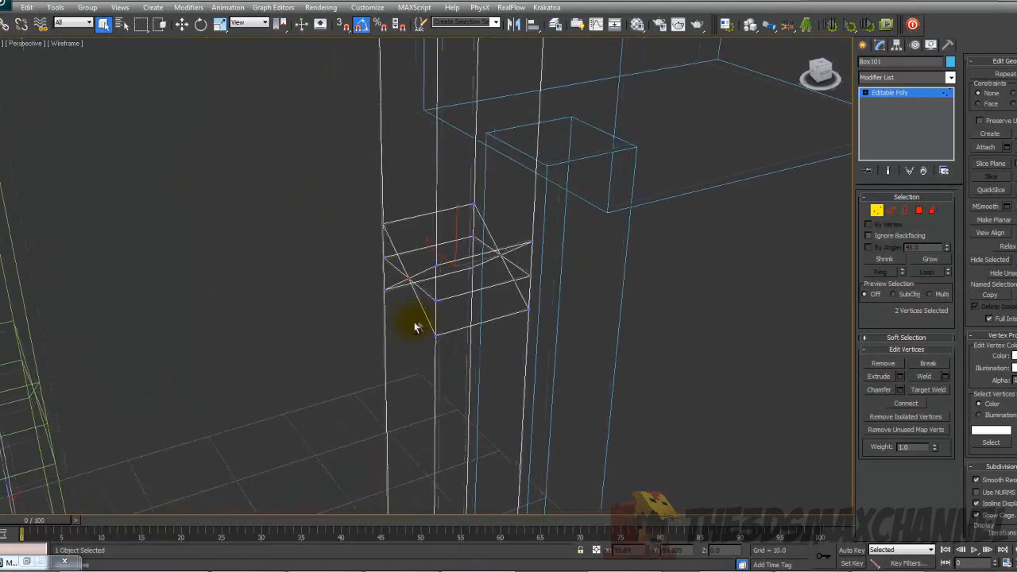
scroll(412, 324, up, 2)
key(F3)
scroll(452, 311, down, 3)
key(F4)
alt+middle_drag(419, 273, 441, 262)
key(F4)
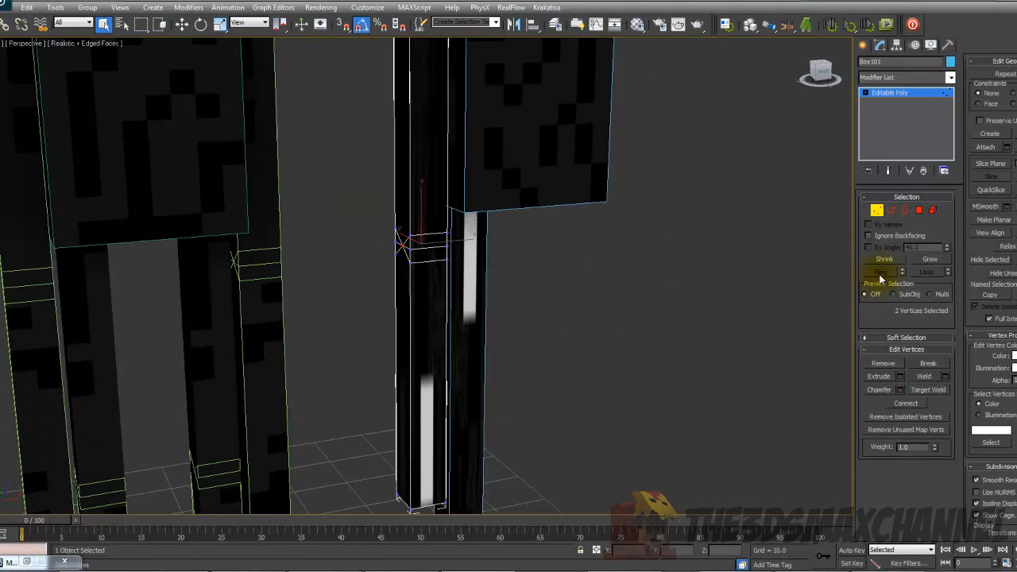
alt+middle_drag(628, 281, 500, 261)
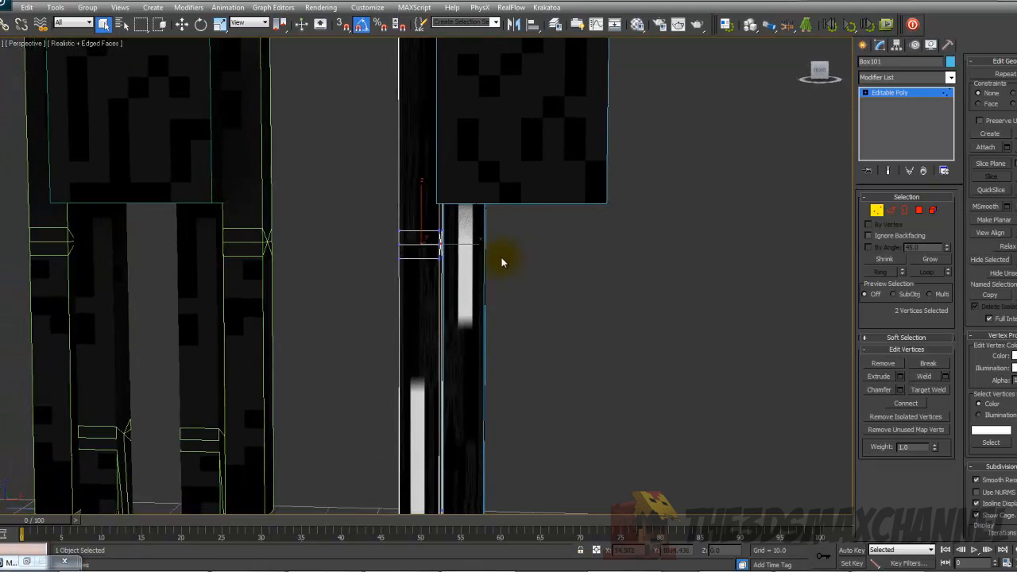
At edge level, select the upper elbow edge on the arm's front and extend the selection to its edge ring.
click(893, 209)
scroll(429, 230, up, 4)
key(F3)
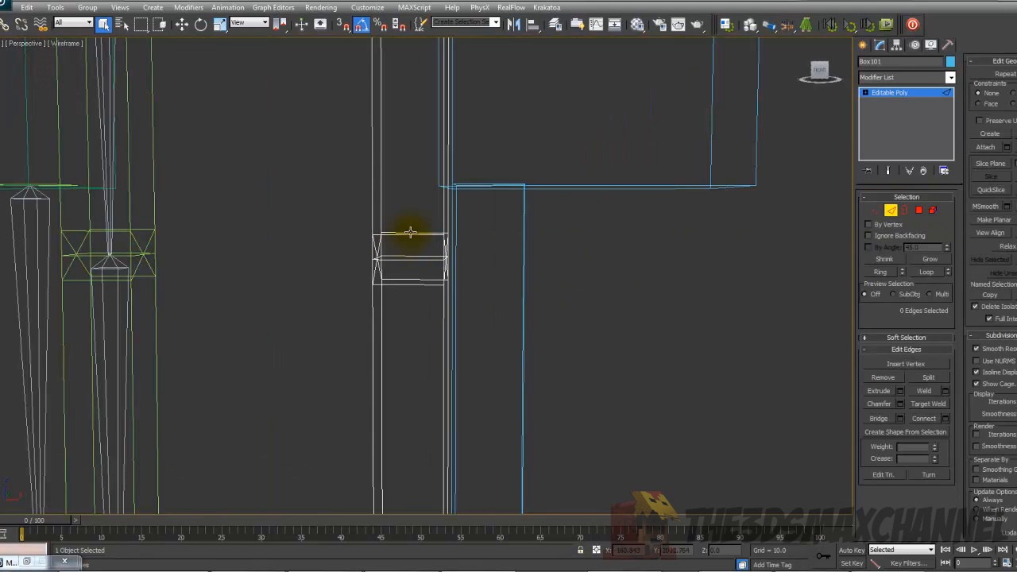
alt+middle_drag(411, 232, 421, 251)
click(403, 241)
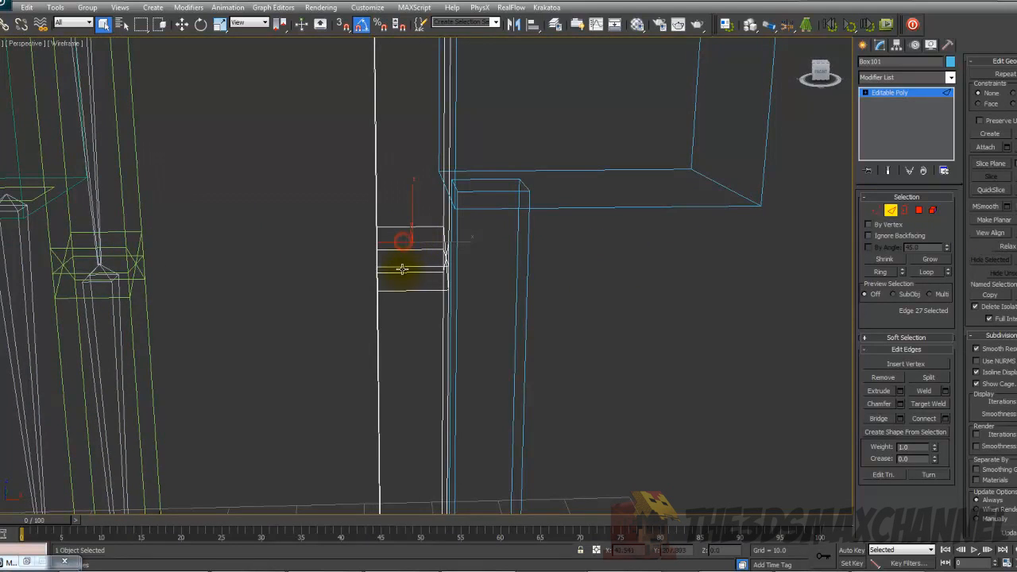
mouse_move(420, 242)
alt+middle_down()
mouse_move(457, 227)
mouse_move(418, 241)
mouse_move(425, 267)
mouse_move(437, 260)
alt+middle_up()
scroll(457, 227, up, 3)
key(F3)
scroll(461, 232, down, 4)
scroll(418, 240, up, 5)
scroll(425, 263, down, 1)
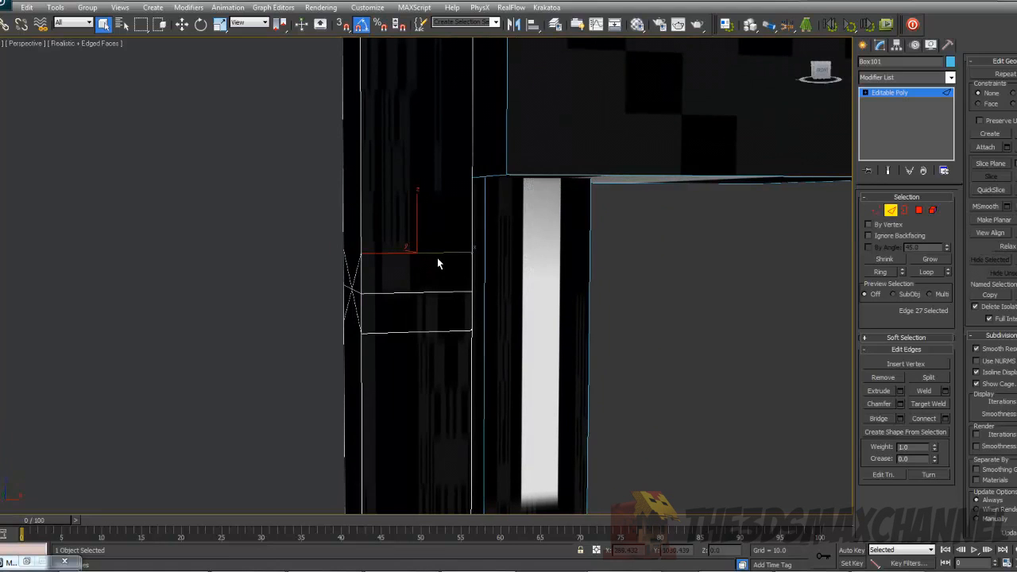
shift+click(399, 295)
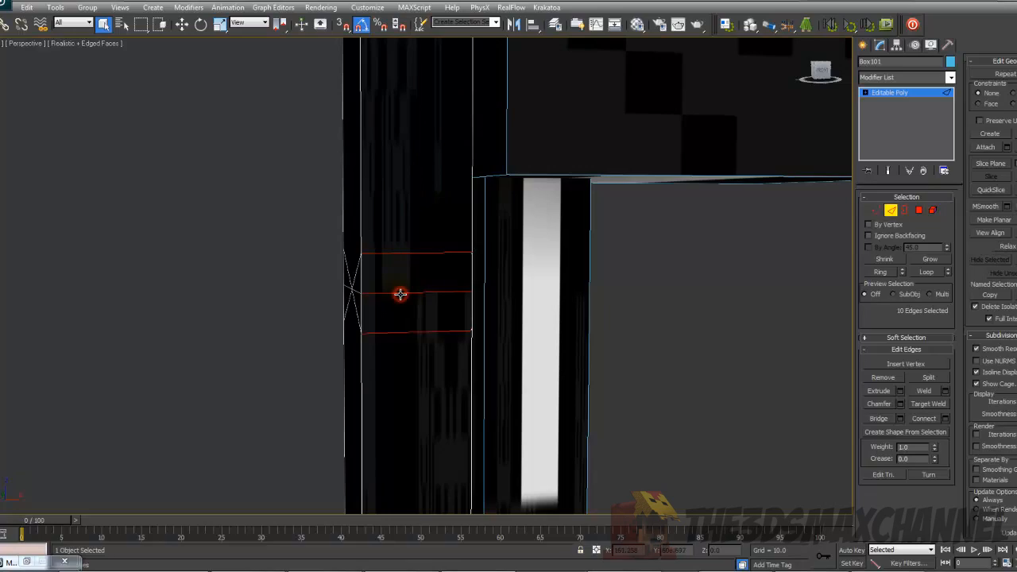
Reselect only the upper front elbow edge and use Ring to select all edges parallel to it.
scroll(404, 293, down, 10)
alt+middle_drag(411, 228, 431, 249)
scroll(431, 249, up, 4)
scroll(420, 229, up, 3)
scroll(420, 230, up, 4)
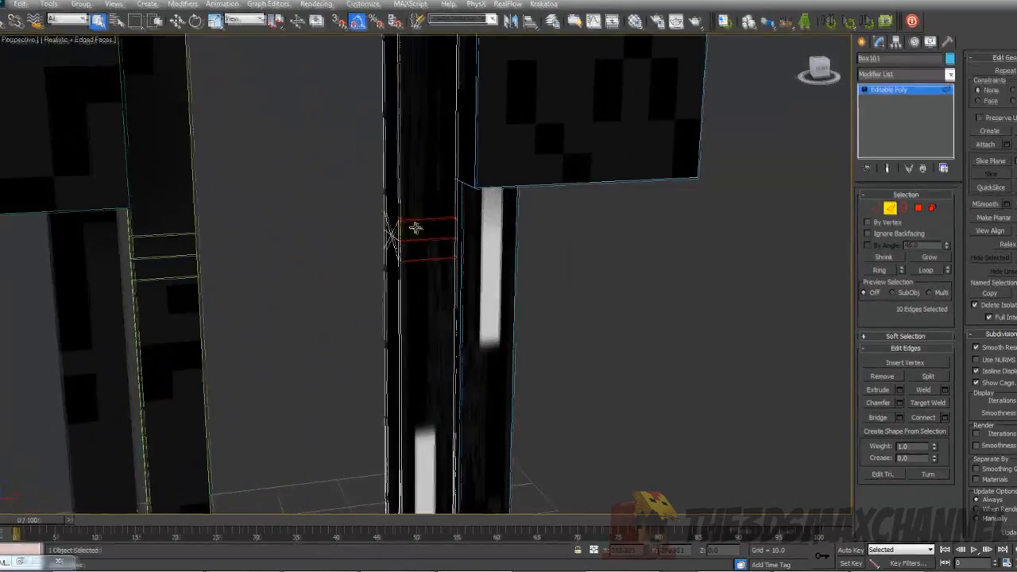
click(426, 221)
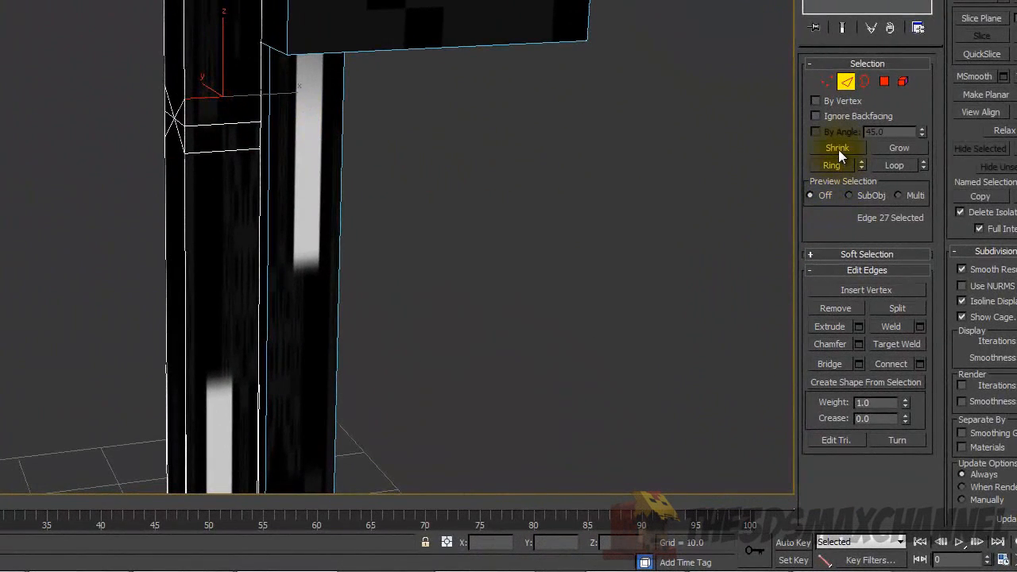
click(839, 150)
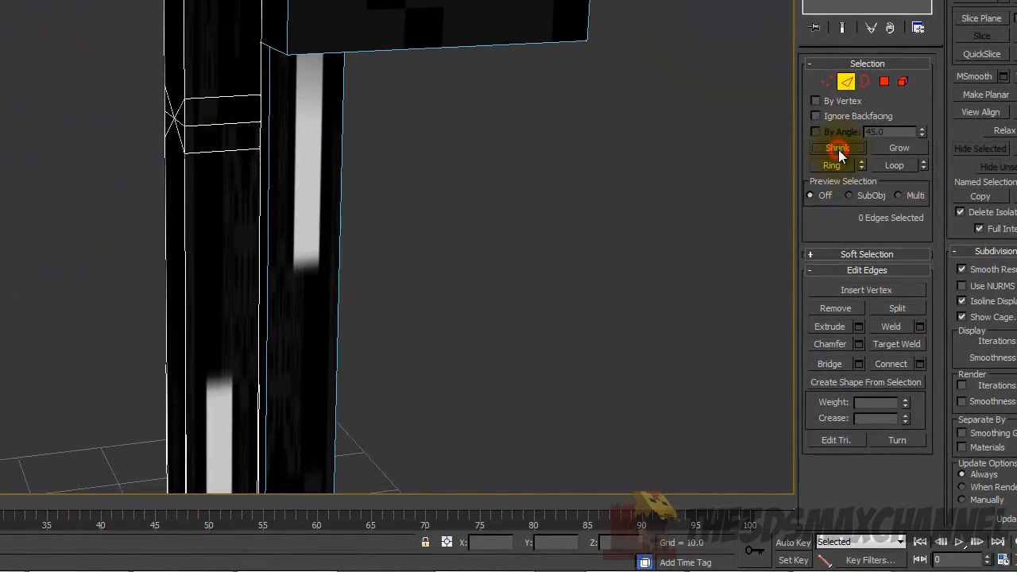
click(835, 167)
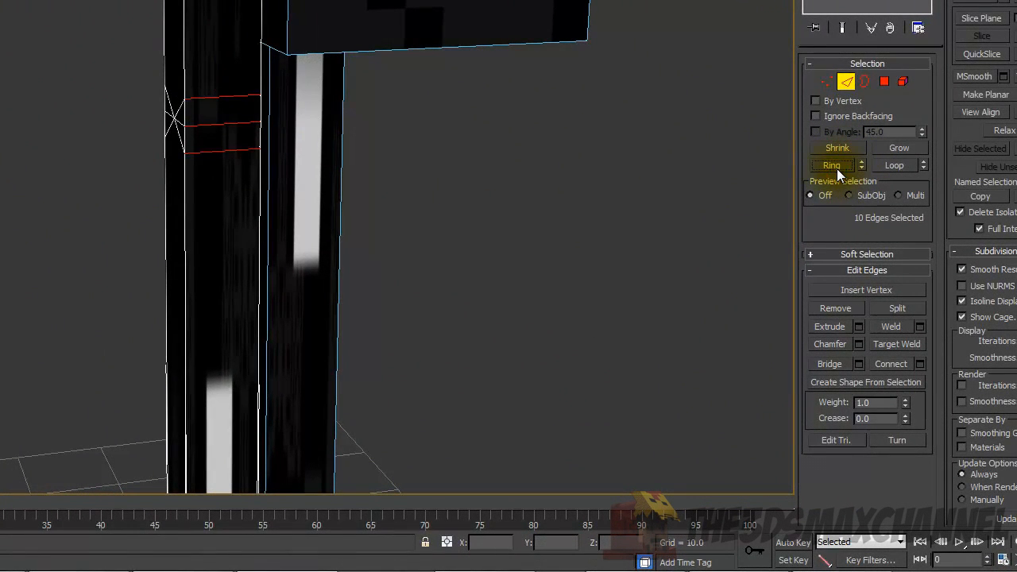
click(225, 97)
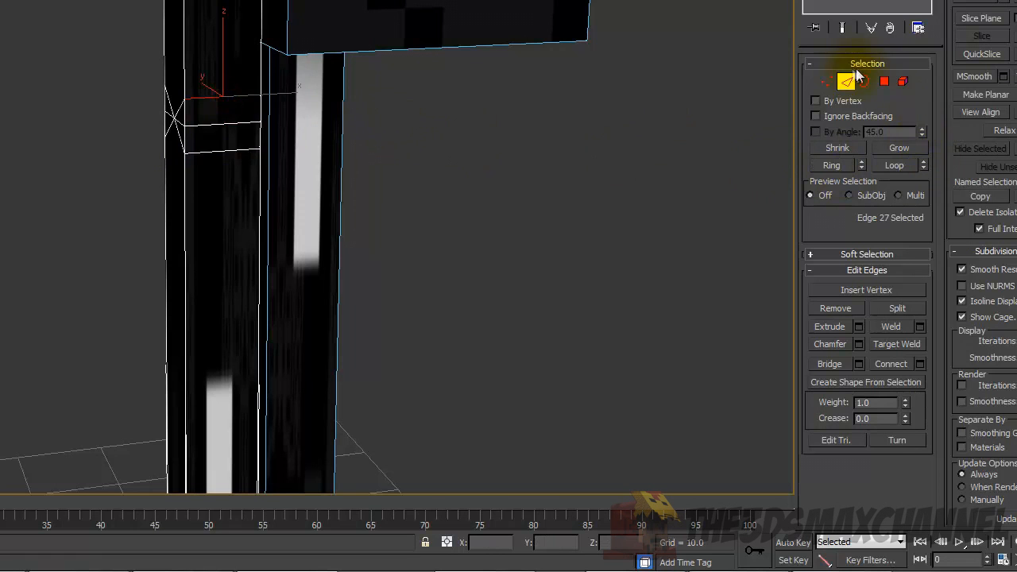
click(833, 167)
Connect the ring edges with 1 segment and a pinch of -90, and leave edge level.
alt+middle_drag(404, 154, 455, 205)
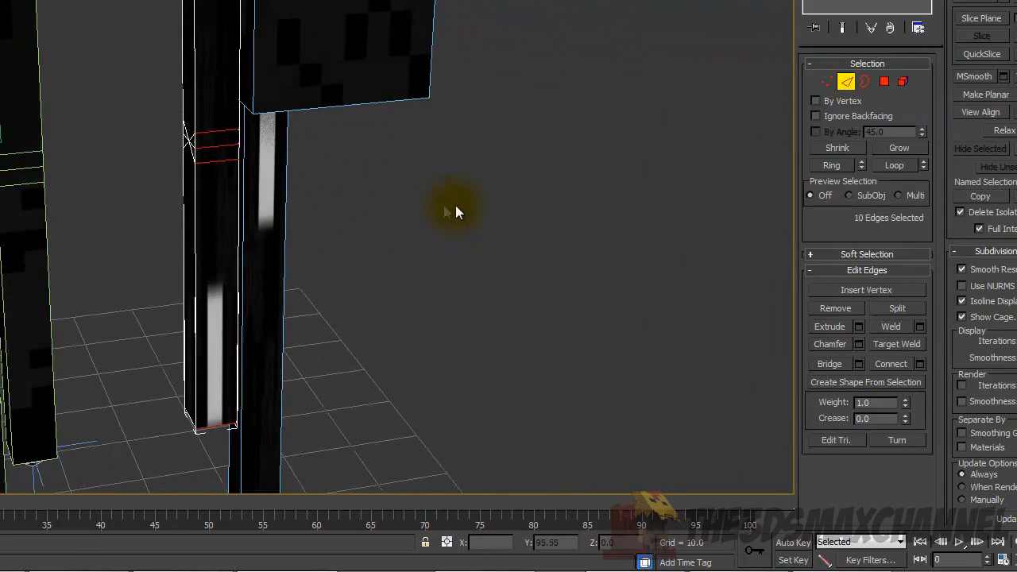
click(921, 364)
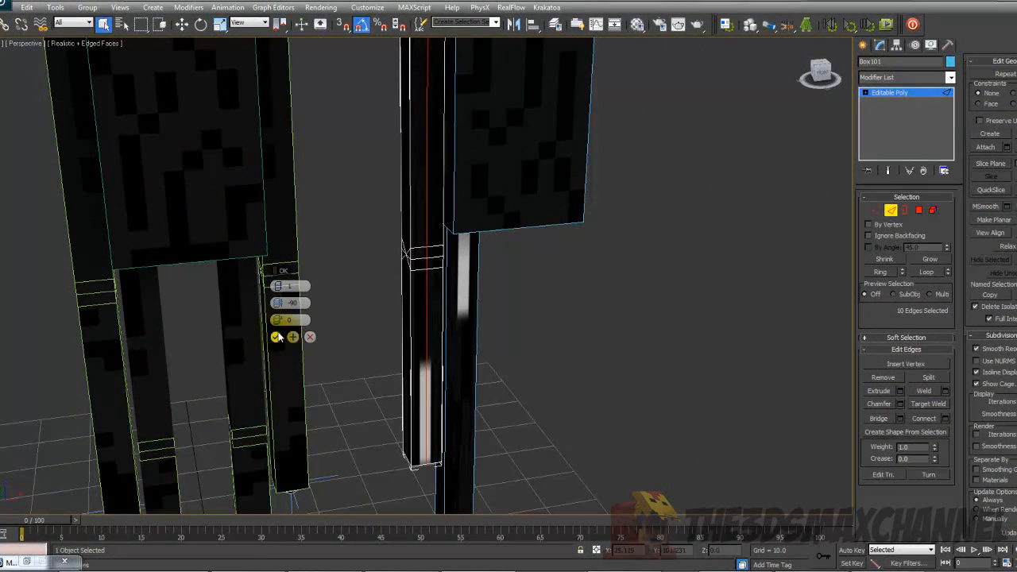
click(276, 338)
scroll(509, 342, down, 5)
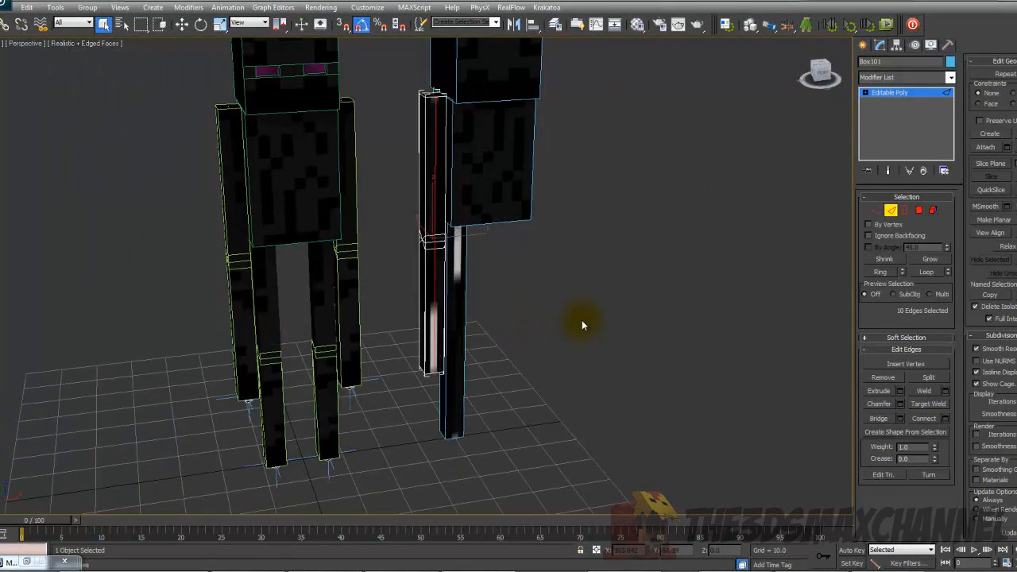
scroll(579, 321, up, 3)
alt+middle_drag(574, 321, 560, 307)
click(897, 210)
Switch to the front view with both Endermen in frame and select the new arm box.
middle_drag(583, 249, 549, 304)
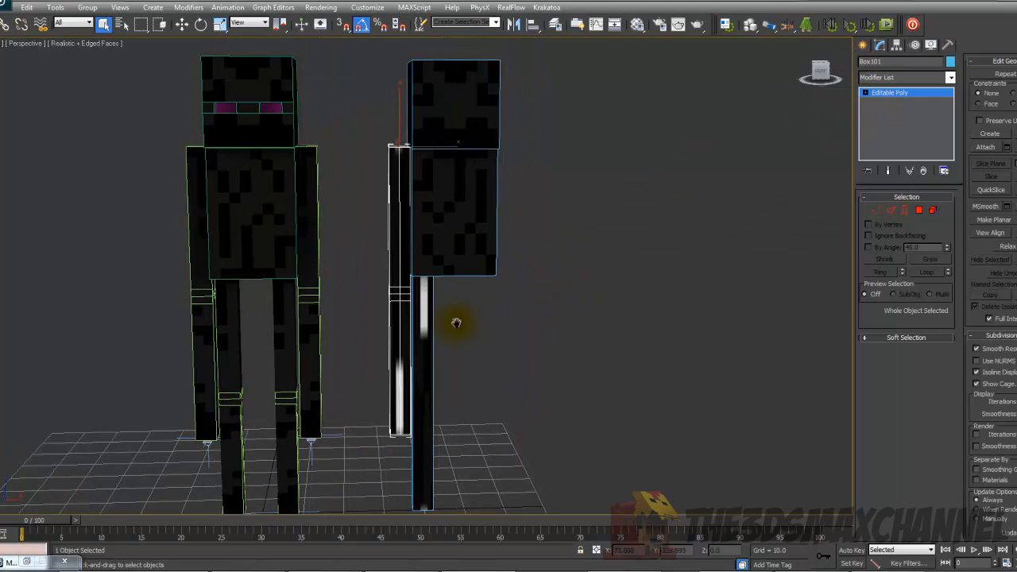
key(f)
middle_drag(560, 176, 477, 270)
scroll(467, 266, up, 3)
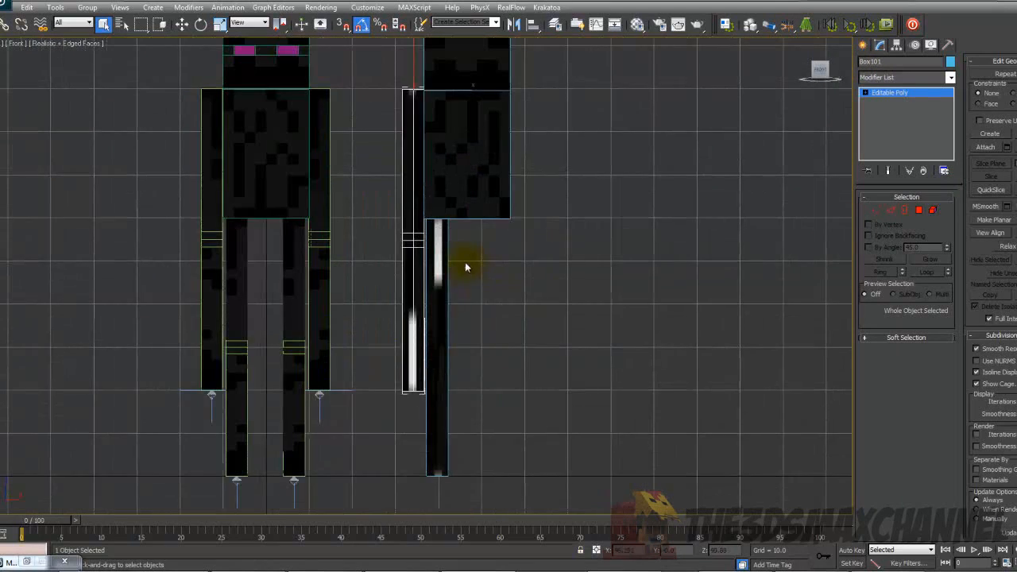
middle_drag(561, 213, 524, 255)
scroll(523, 261, down, 2)
click(20, 51)
click(15, 43)
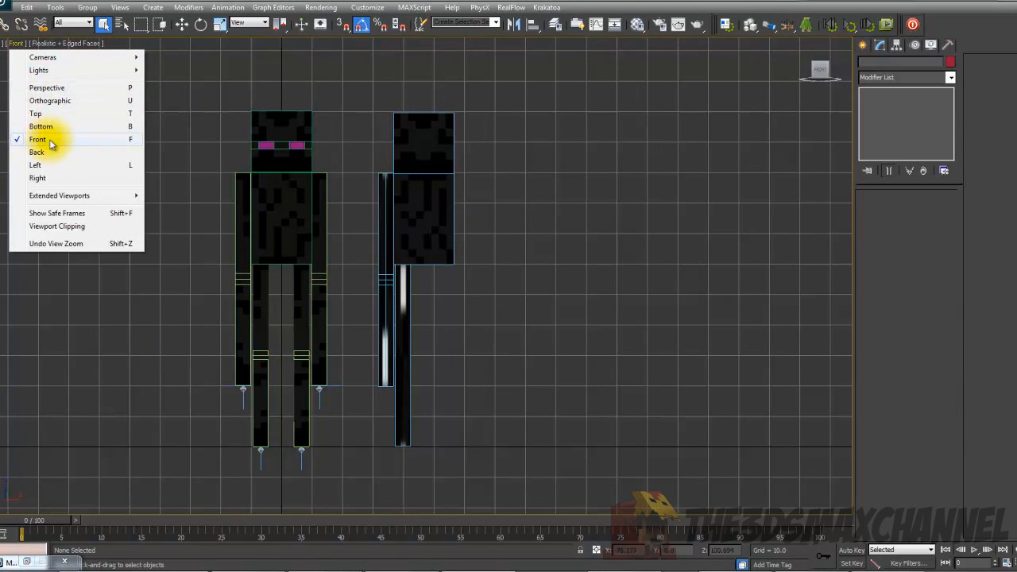
click(539, 208)
click(386, 197)
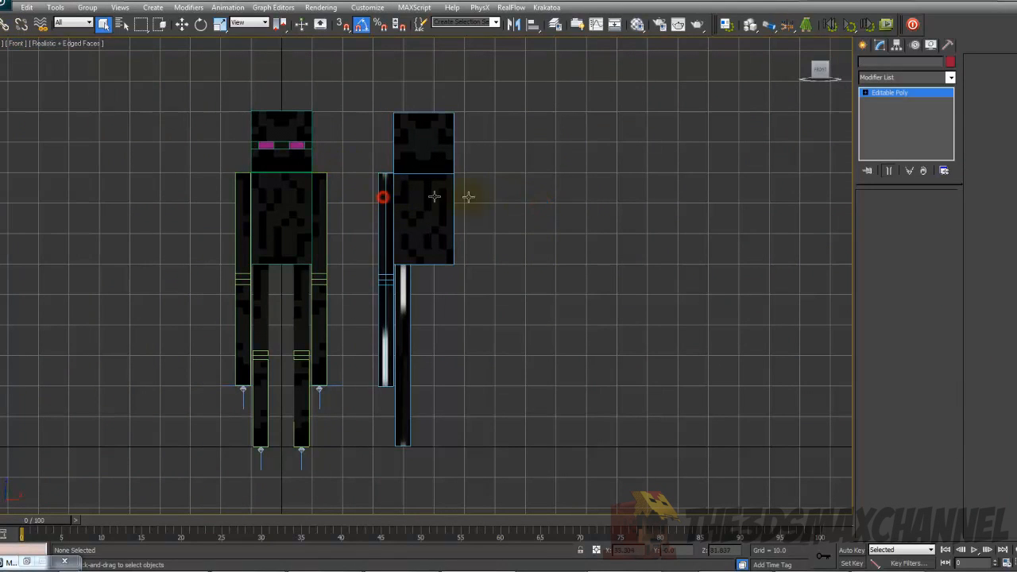
Start the Bones tool and turn on 3D snapping, checking that it snaps to Vertex.
click(863, 46)
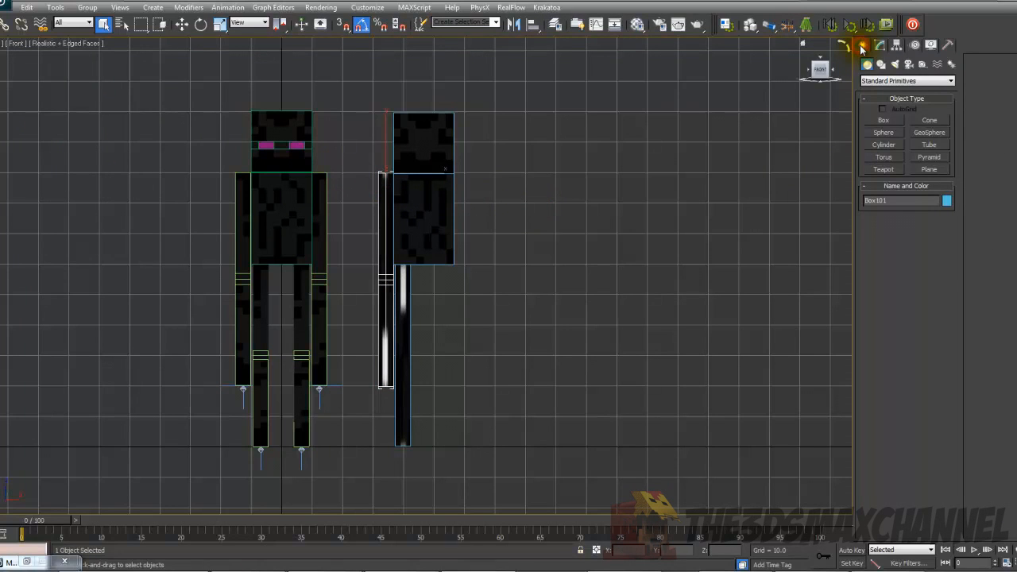
click(952, 67)
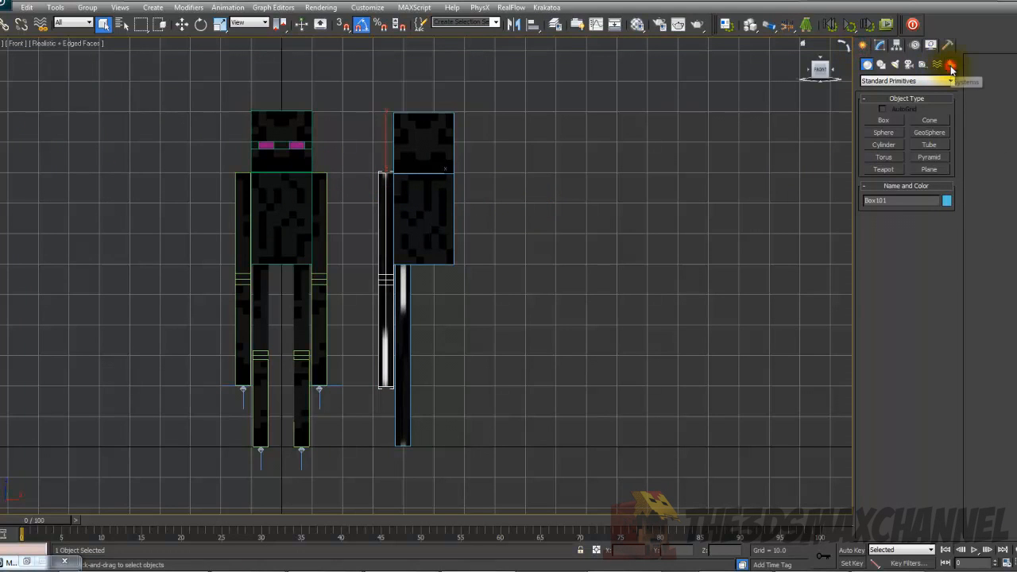
click(883, 120)
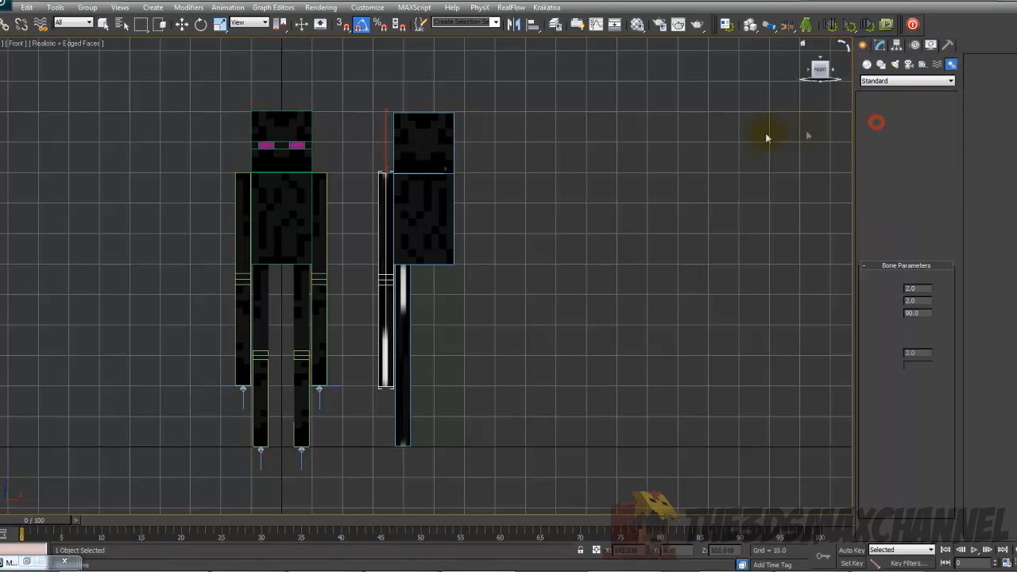
scroll(545, 114, up, 3)
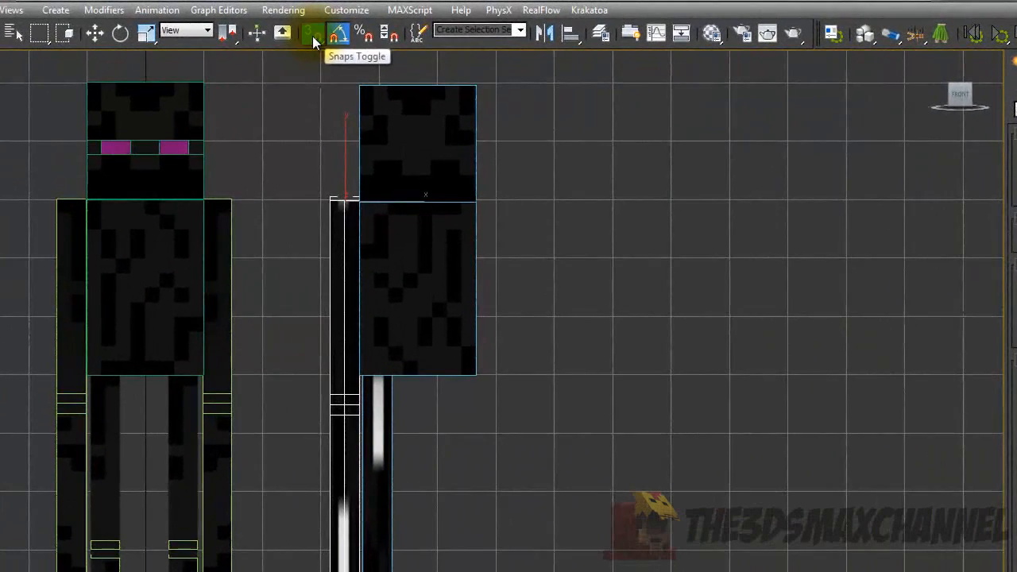
click(314, 35)
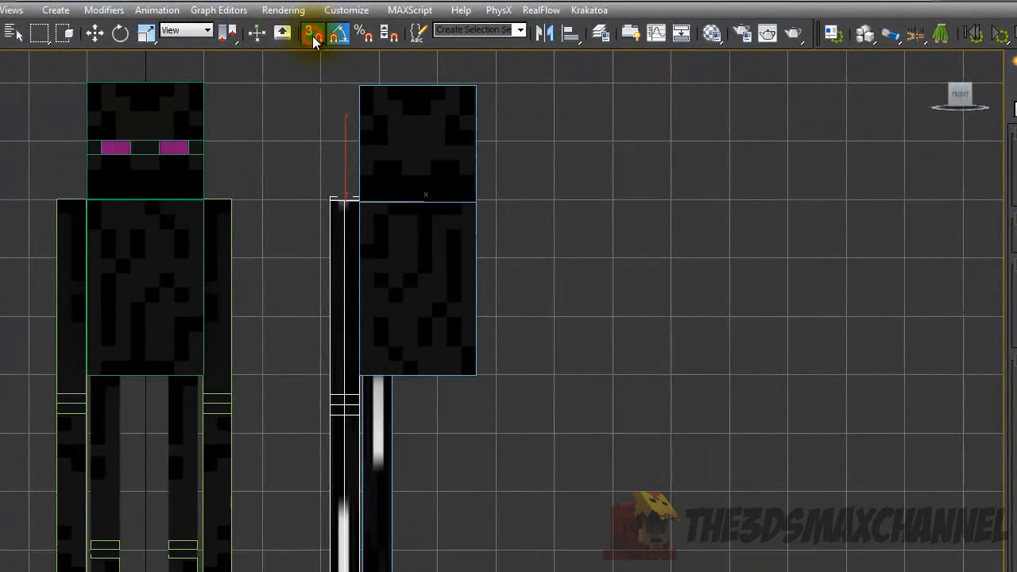
right_click(314, 35)
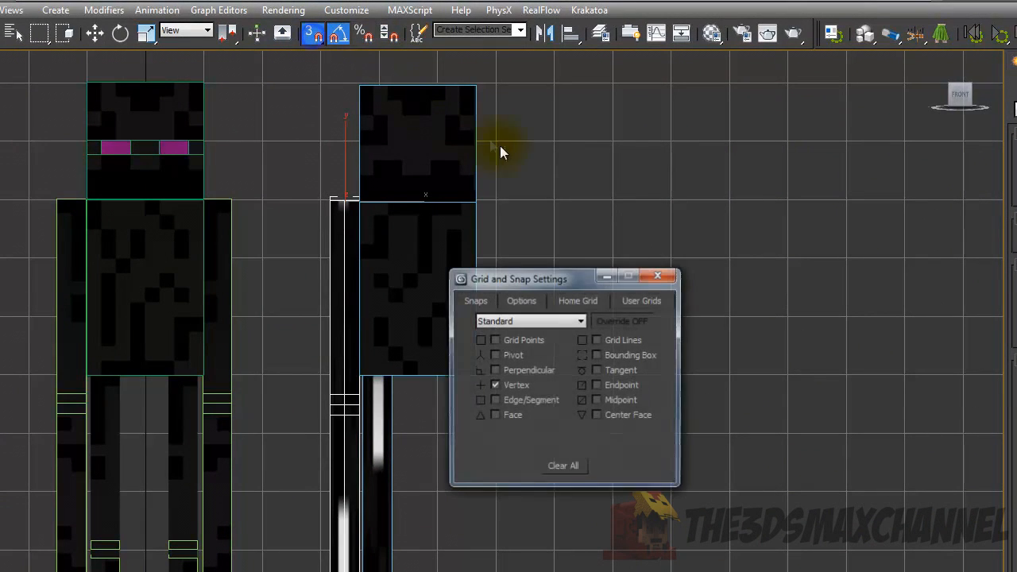
drag(548, 271, 624, 265)
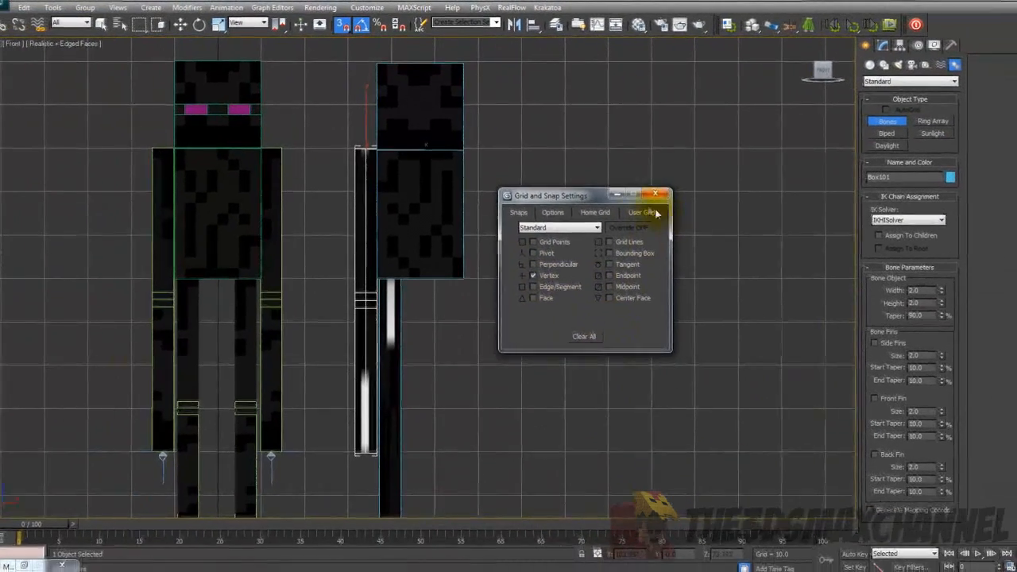
click(657, 194)
Draw a bone chain down the new arm's centre, snapping to vertices at the shoulder, elbow and hand, and end the chain.
scroll(383, 153, up, 2)
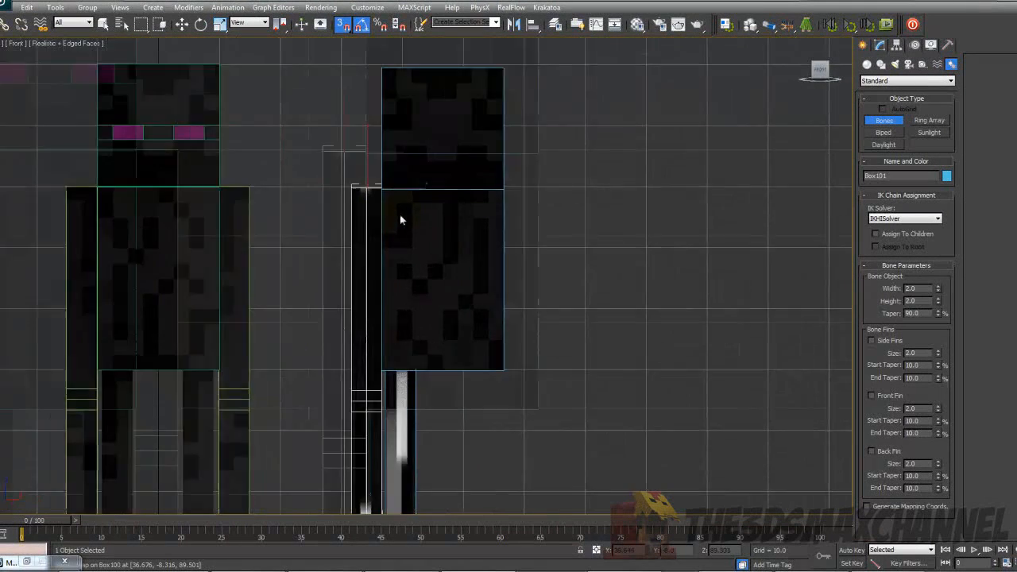
scroll(397, 207, down, 2)
scroll(411, 132, up, 2)
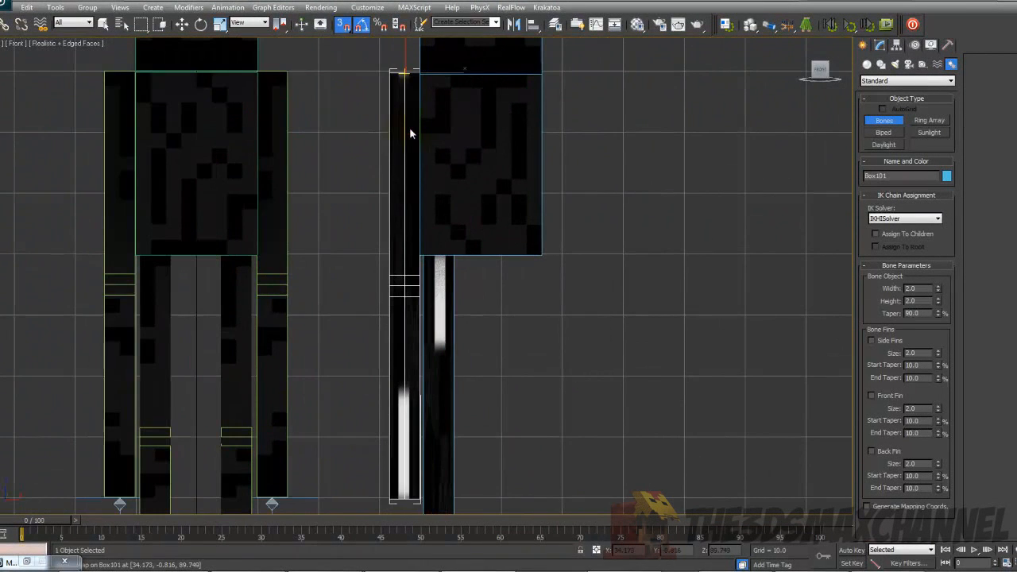
click(403, 74)
click(409, 289)
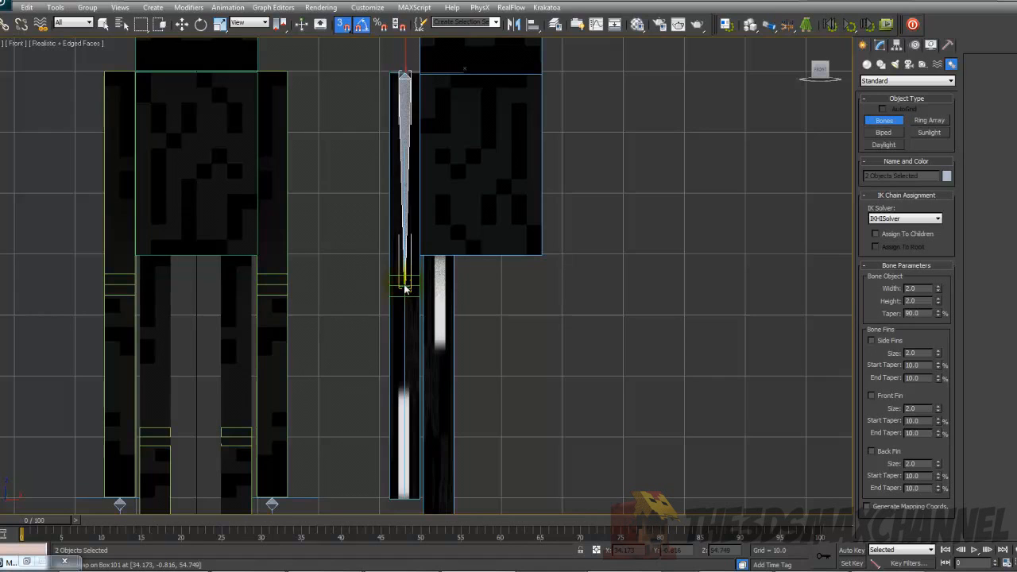
click(405, 497)
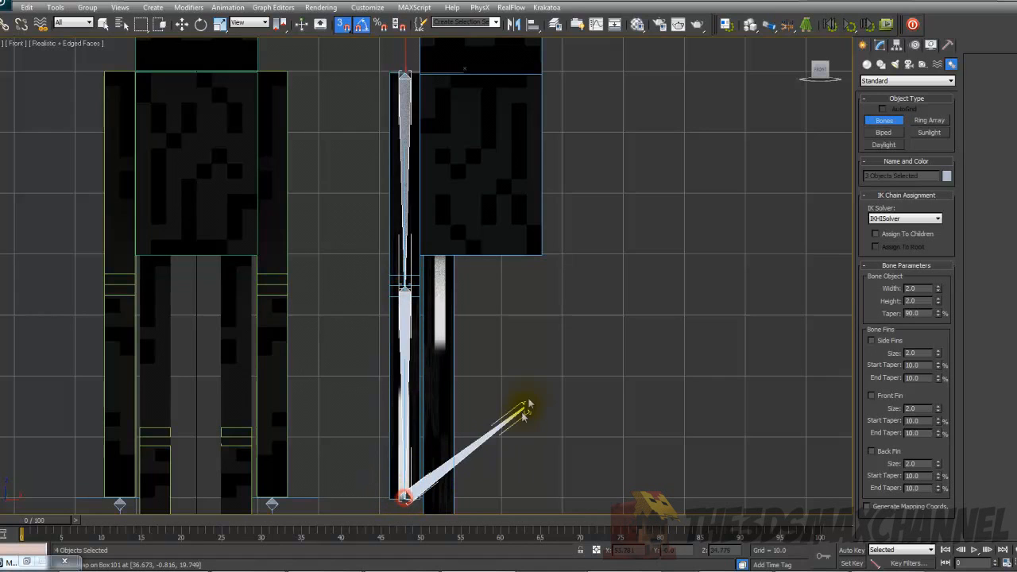
right_click(537, 365)
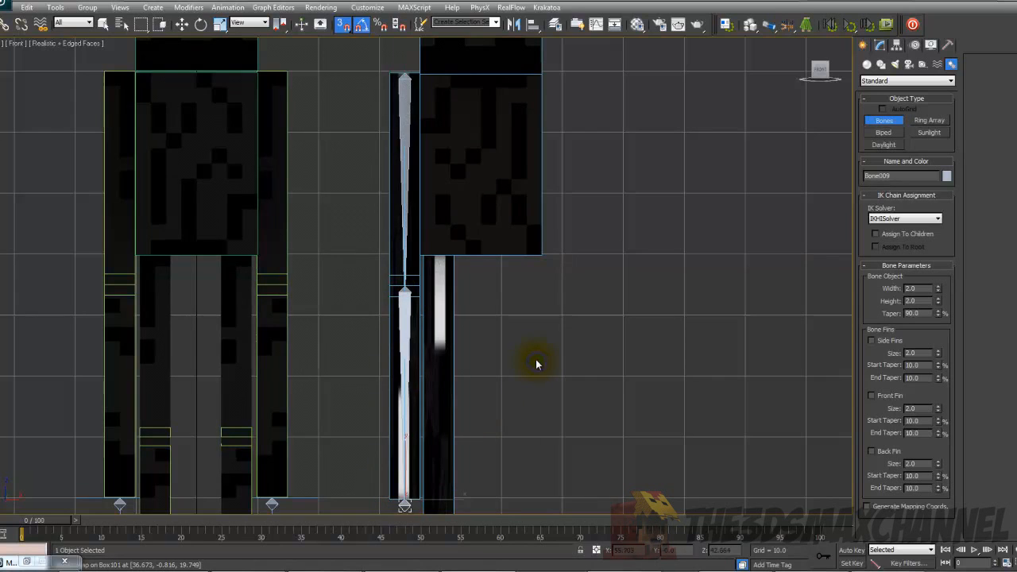
scroll(537, 365, down, 5)
scroll(535, 282, up, 4)
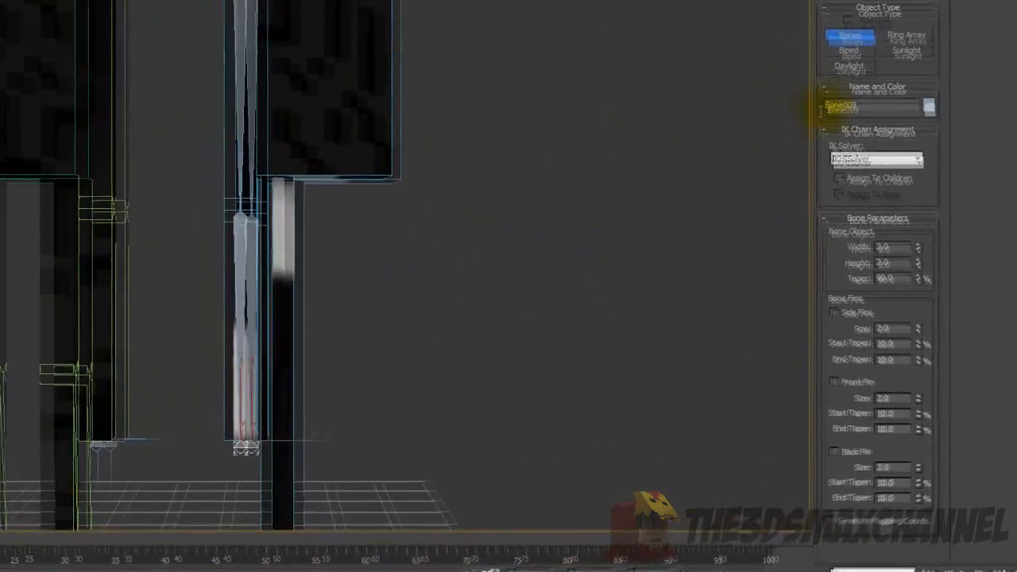
Select the upper arm bone and move it along Y, snapping to the elbow's side centre vertex so the chain sits inside the arm.
click(849, 1)
alt+middle_drag(330, 76, 413, 117)
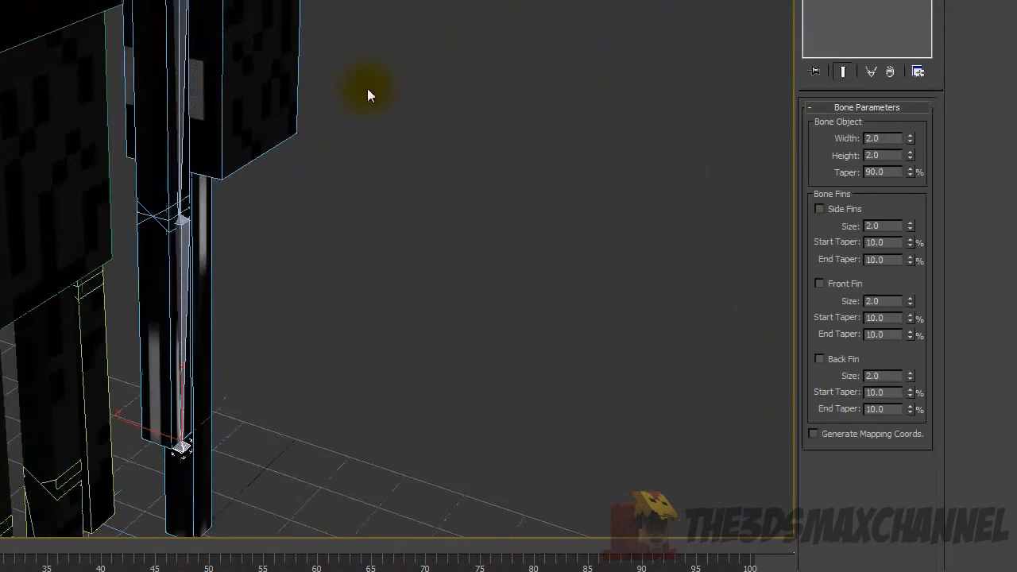
key(w)
middle_drag(181, 58, 201, 125)
click(199, 62)
middle_drag(199, 57, 198, 94)
middle_drag(150, 207, 141, 140)
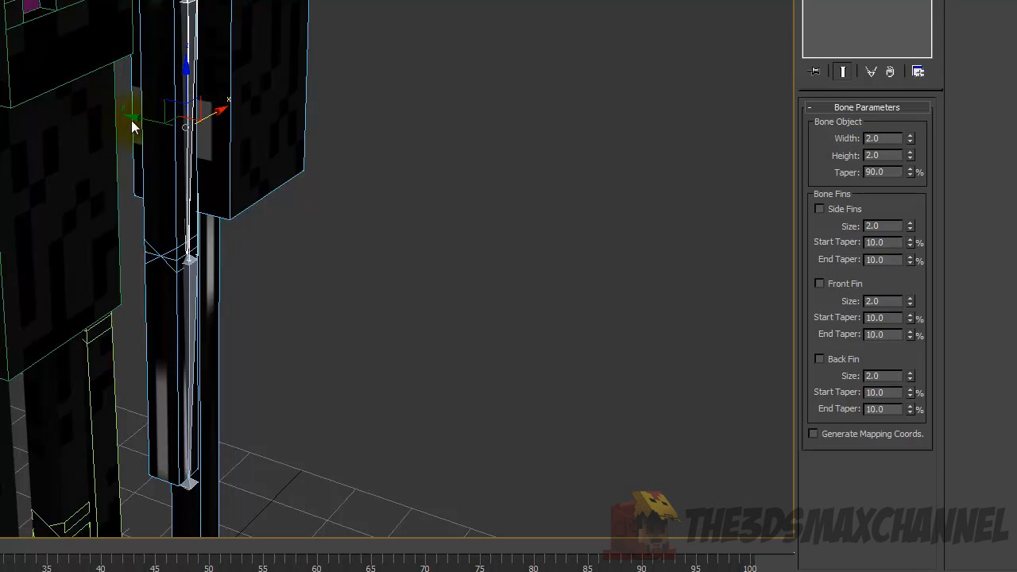
drag(139, 119, 163, 258)
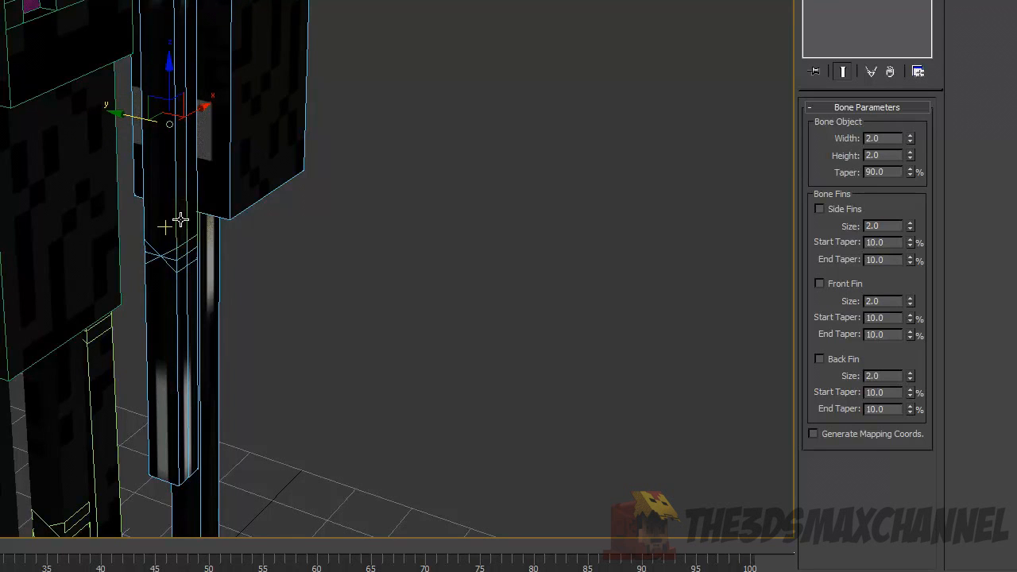
Examine the bone chain's placement inside the new arm from several angles, in wireframe and shaded display.
alt+middle_drag(179, 170, 88, 275)
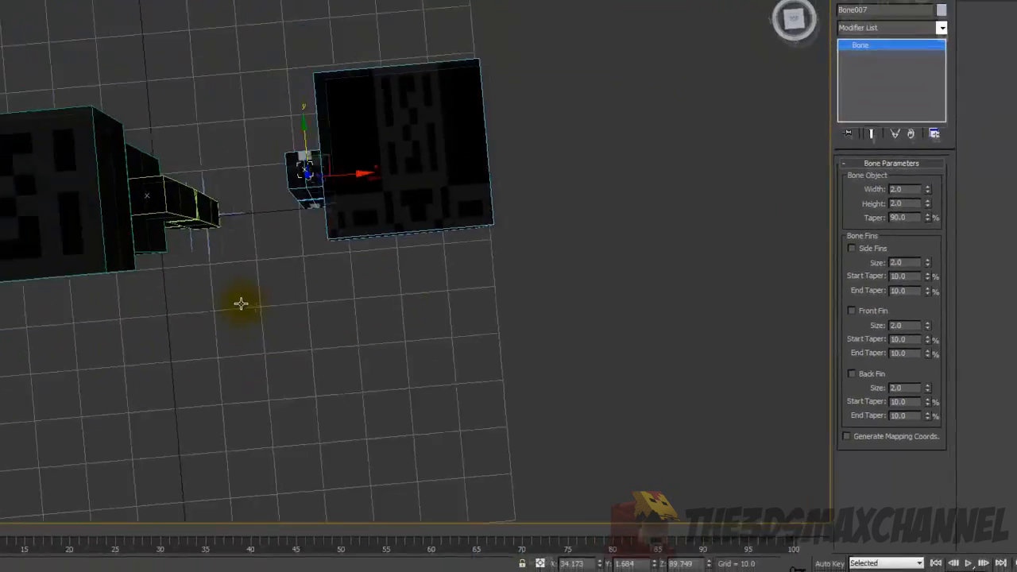
alt+middle_drag(241, 304, 326, 255)
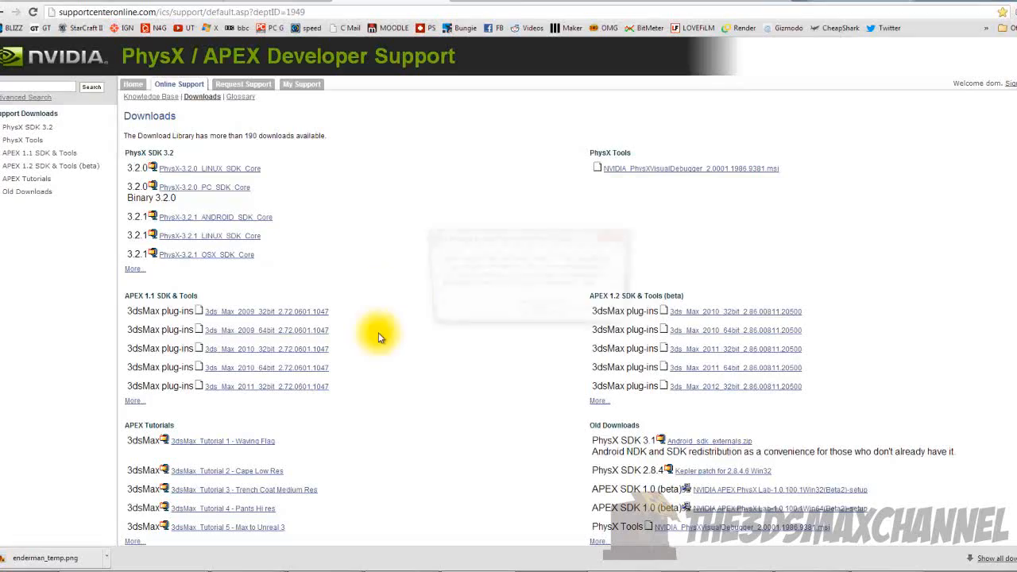
click(596, 312)
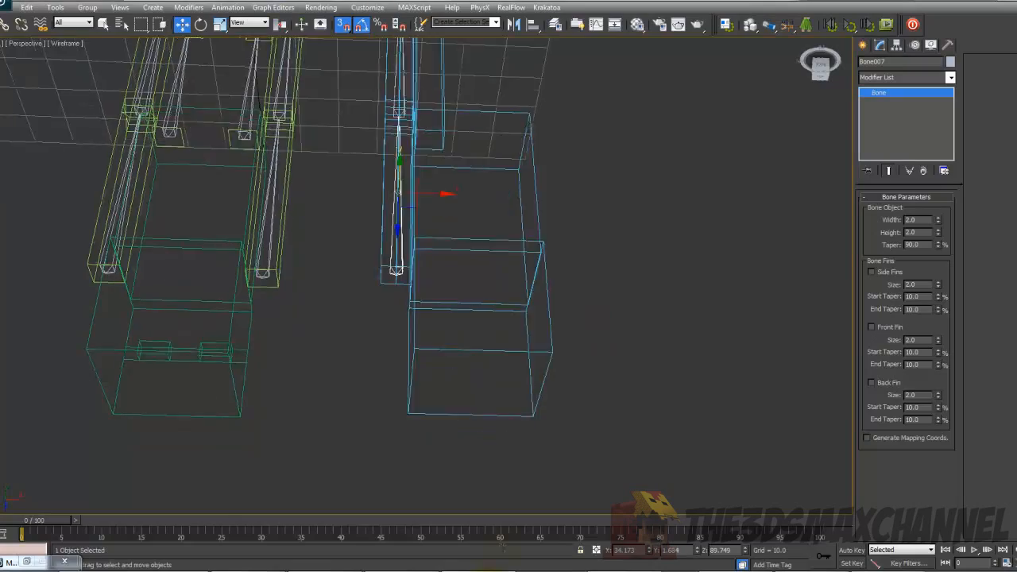
middle_drag(485, 493, 491, 319)
mouse_move(454, 138)
alt+middle_down()
mouse_move(466, 336)
mouse_move(432, 170)
mouse_move(464, 194)
mouse_move(458, 254)
mouse_move(448, 222)
alt+middle_up()
scroll(458, 253, up, 3)
key(F3)
scroll(422, 252, down, 5)
scroll(430, 207, up, 1)
key(F3)
key(F3)
Select the new arm box and, at edge level, pick a vertical centre edge above the elbow.
click(391, 159)
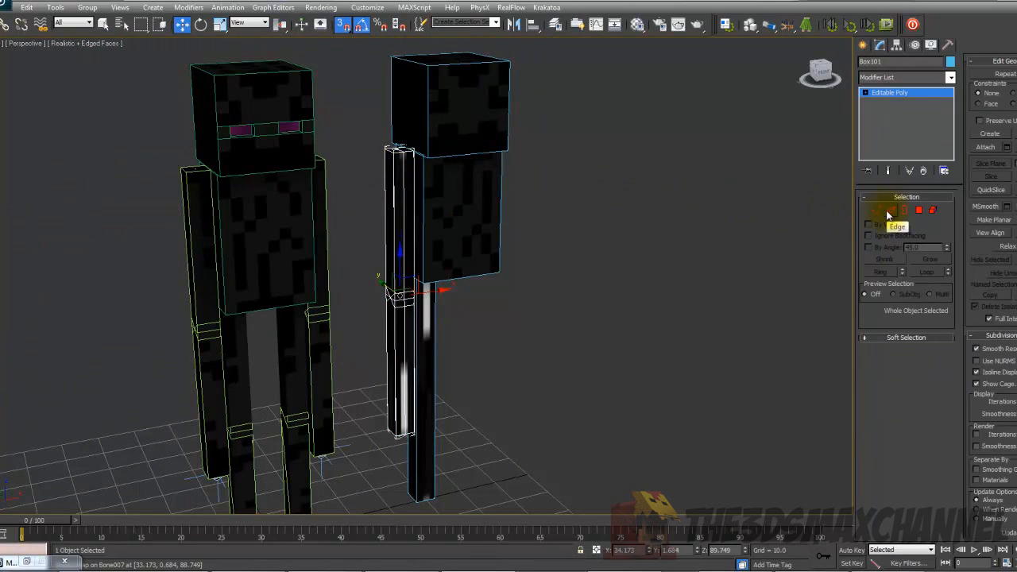
click(891, 211)
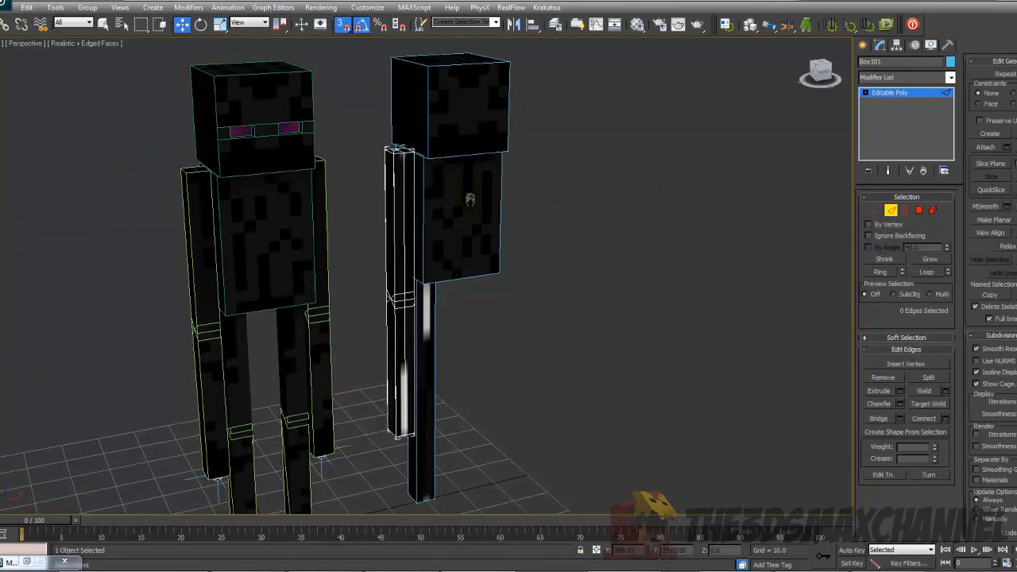
scroll(471, 200, up, 5)
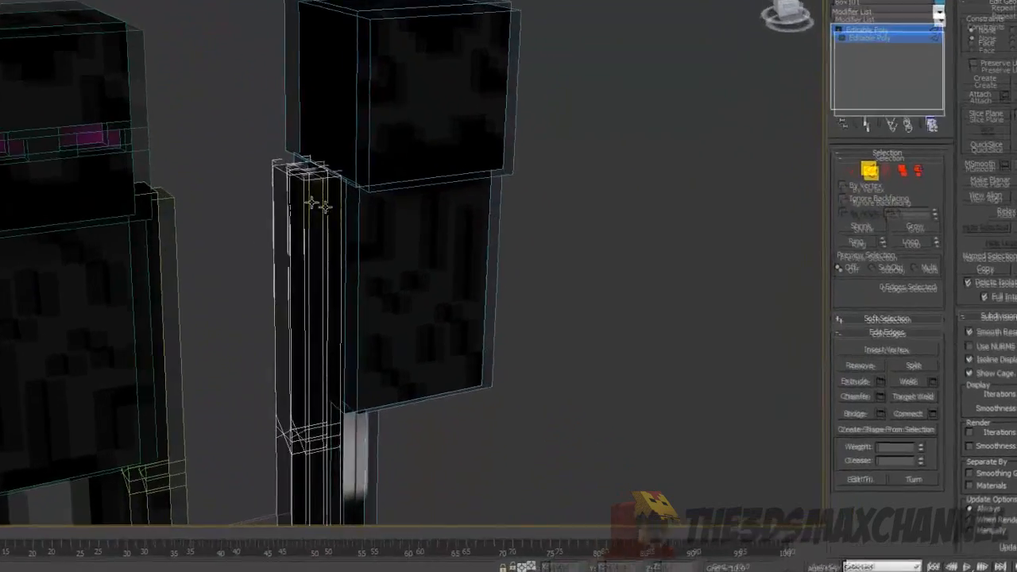
click(310, 204)
middle_drag(332, 223, 328, 184)
key(F3)
key(F3)
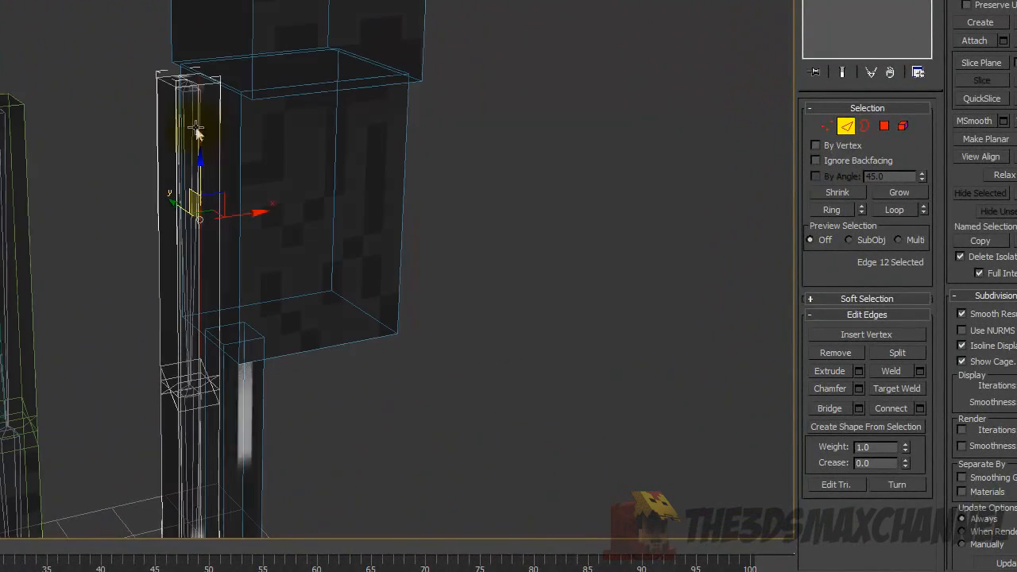
Reselect the upper arm's front vertical centre edge and use Loop to extend the selection around the arm.
key(F3)
click(199, 120)
mouse_move(239, 141)
alt+middle_down()
mouse_move(202, 143)
mouse_move(229, 150)
alt+middle_up()
key(F3)
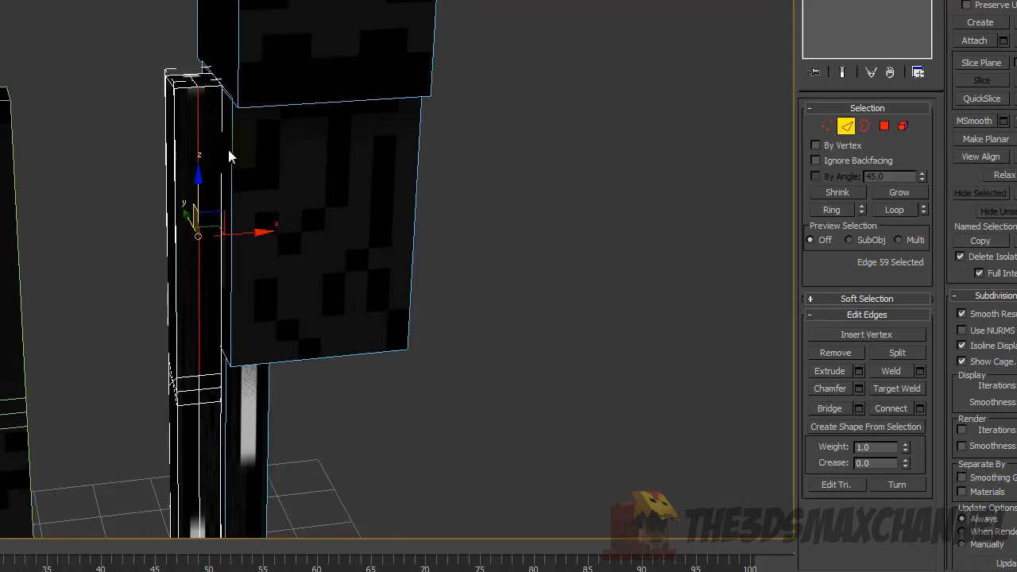
alt+middle_drag(319, 146, 342, 144)
click(894, 210)
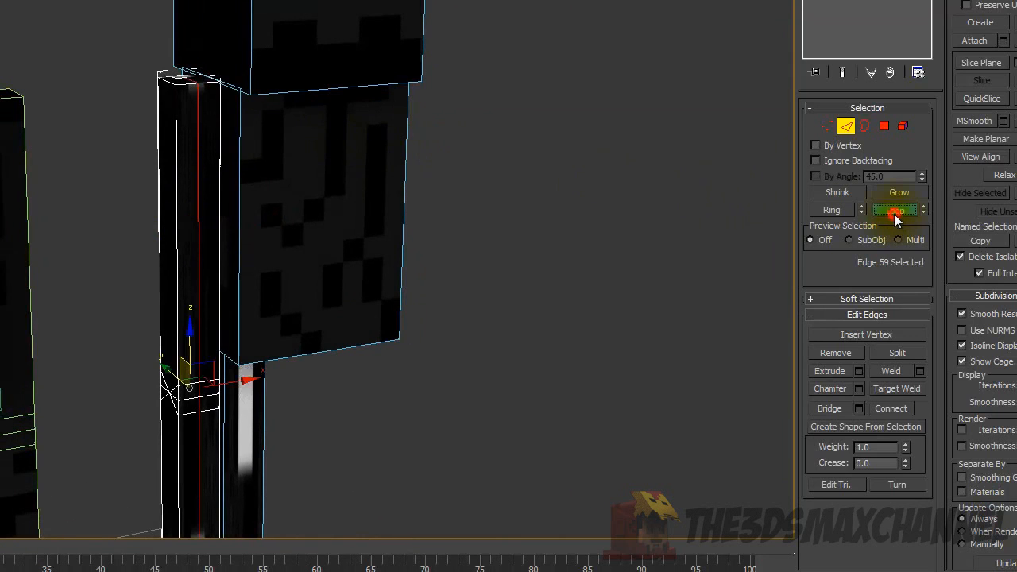
alt+middle_drag(505, 200, 236, 189)
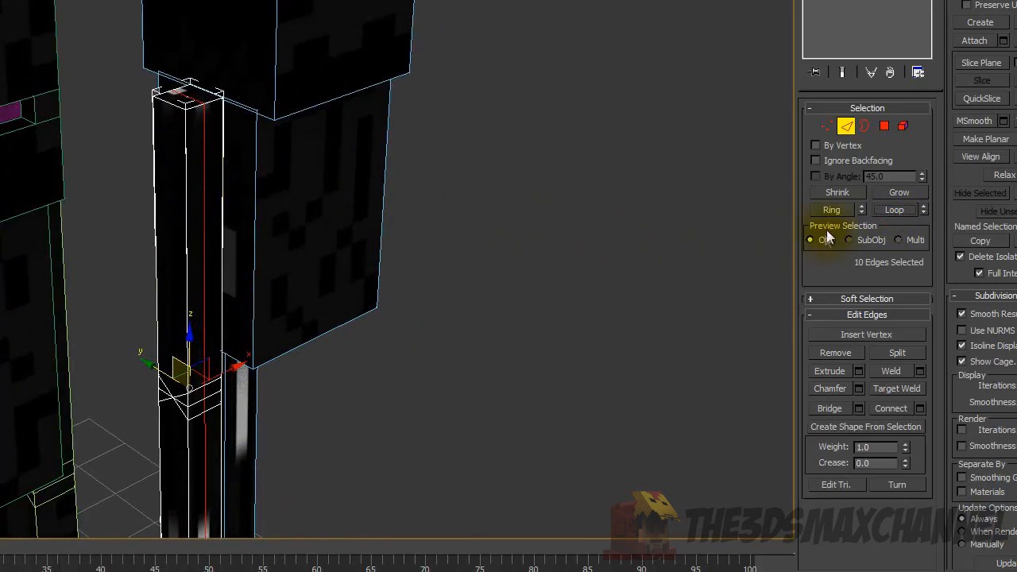
alt+middle_drag(225, 189, 215, 107)
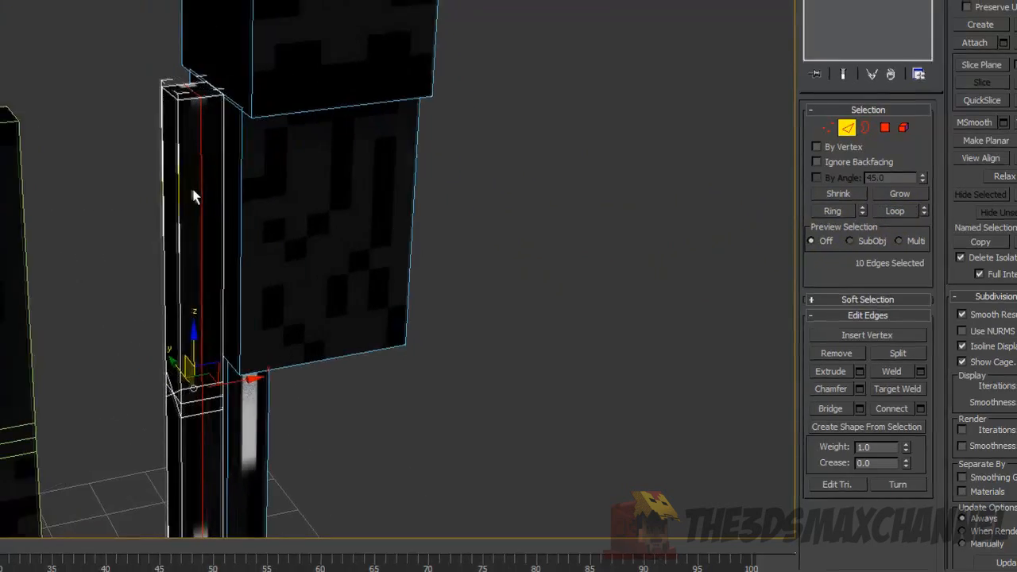
Try removing the arm's looped centre edges, then undo the removal.
scroll(447, 271, up, 5)
alt+middle_drag(416, 273, 431, 296)
scroll(430, 296, down, 3)
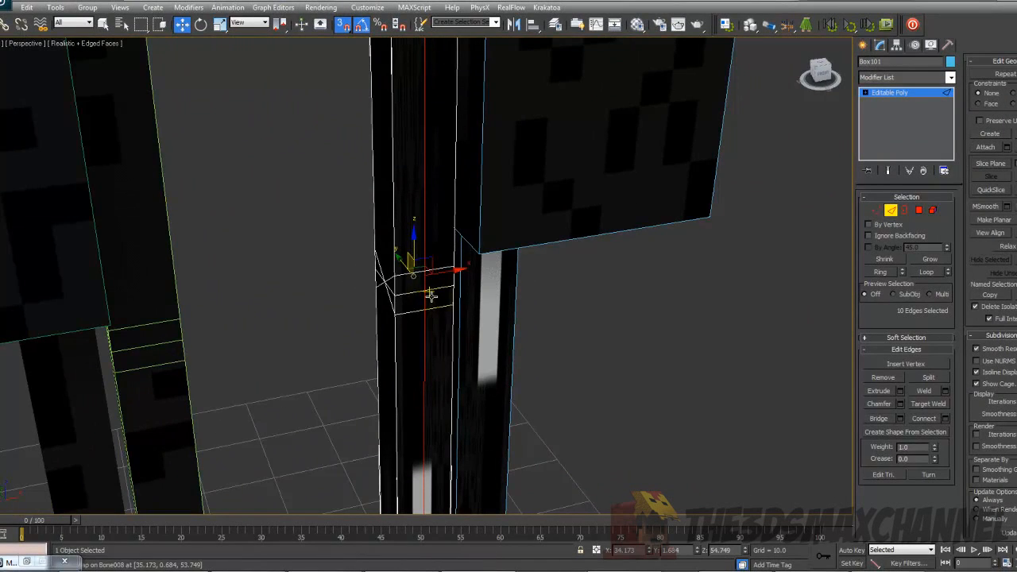
scroll(482, 220, down, 5)
alt+middle_drag(482, 218, 418, 193)
scroll(459, 187, up, 1)
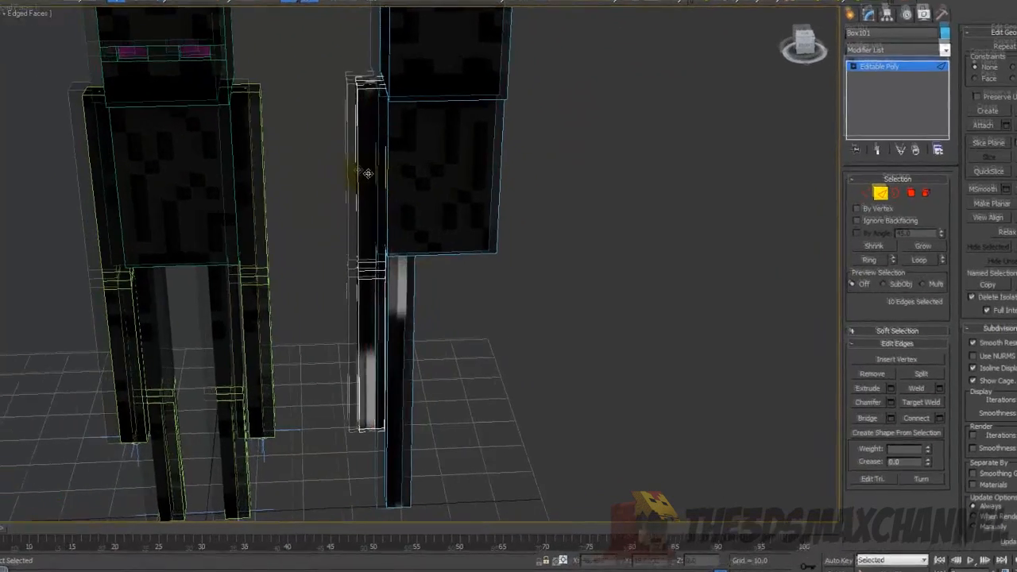
key(BackSpace)
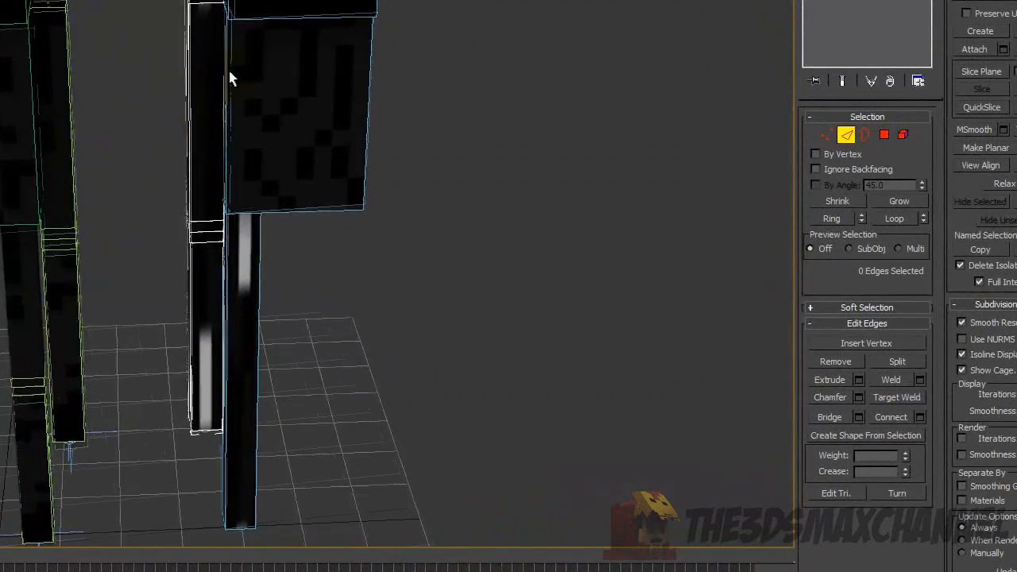
alt+middle_drag(427, 165, 467, 158)
middle_drag(273, 61, 255, 56)
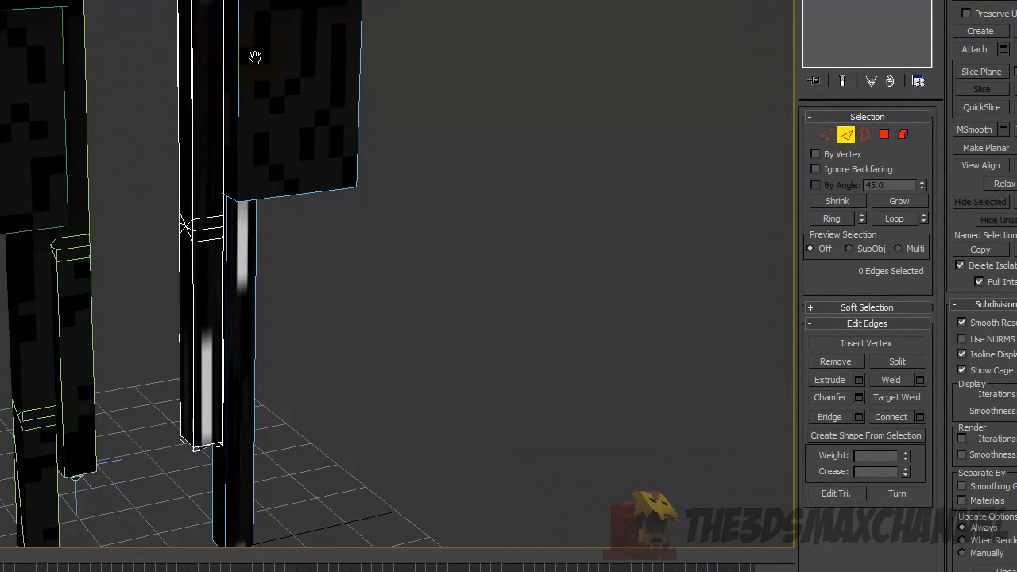
key(ctrl+z)
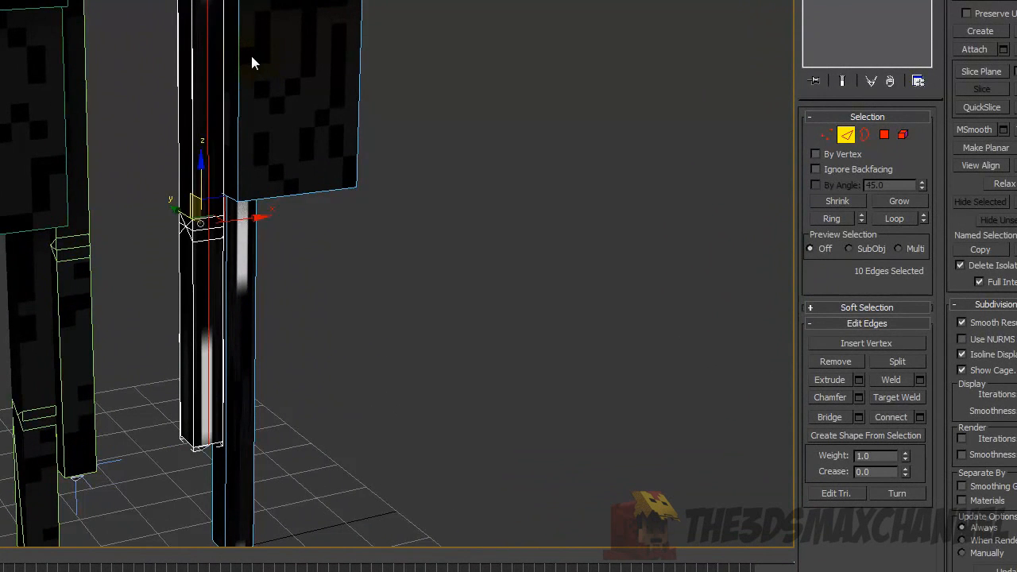
key(BackSpace)
alt+middle_drag(251, 52, 250, 105)
key(ctrl+z)
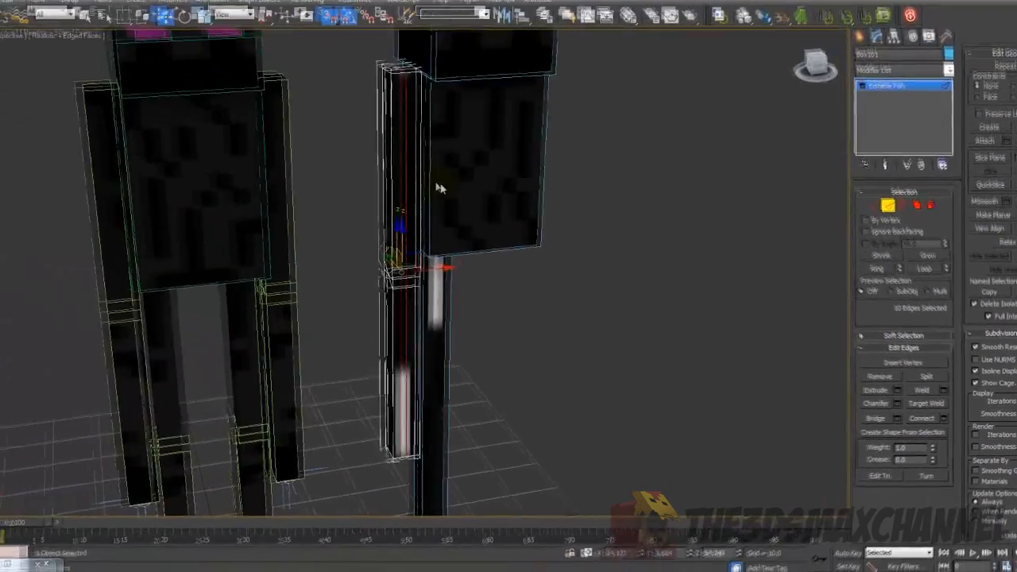
Leave edge level on the arm box and switch the viewport to wireframe display.
scroll(248, 123, up, 4)
middle_drag(251, 124, 244, 149)
scroll(448, 232, down, 4)
middle_drag(448, 232, 487, 135)
key(F4)
key(F4)
scroll(439, 264, up, 3)
scroll(430, 263, down, 4)
scroll(450, 255, up, 1)
click(450, 259)
scroll(436, 213, down, 3)
click(890, 210)
key(F3)
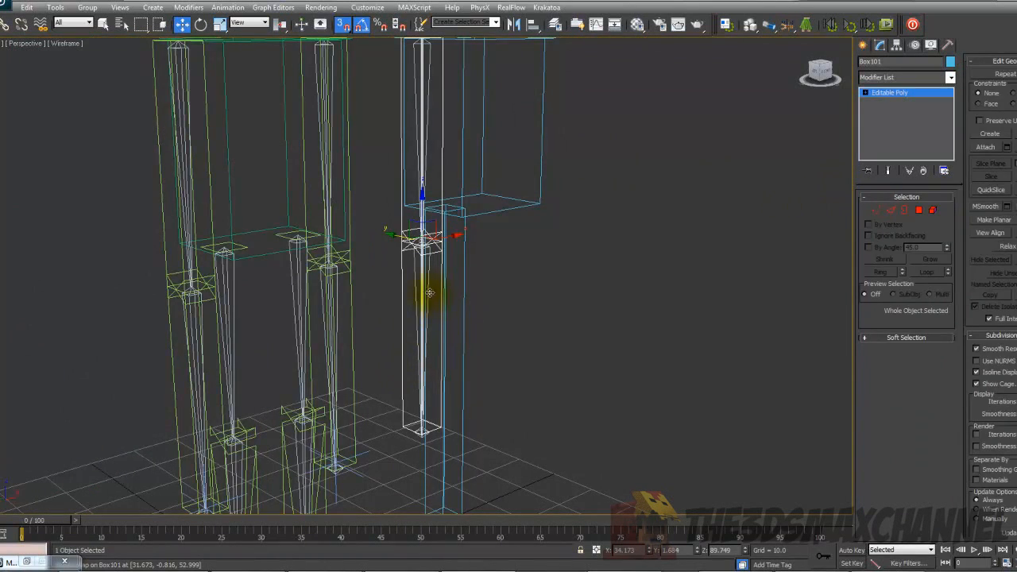
Select the whole bone chain inside the separate arm box, starting from its upper bone.
alt+middle_drag(429, 293, 414, 284)
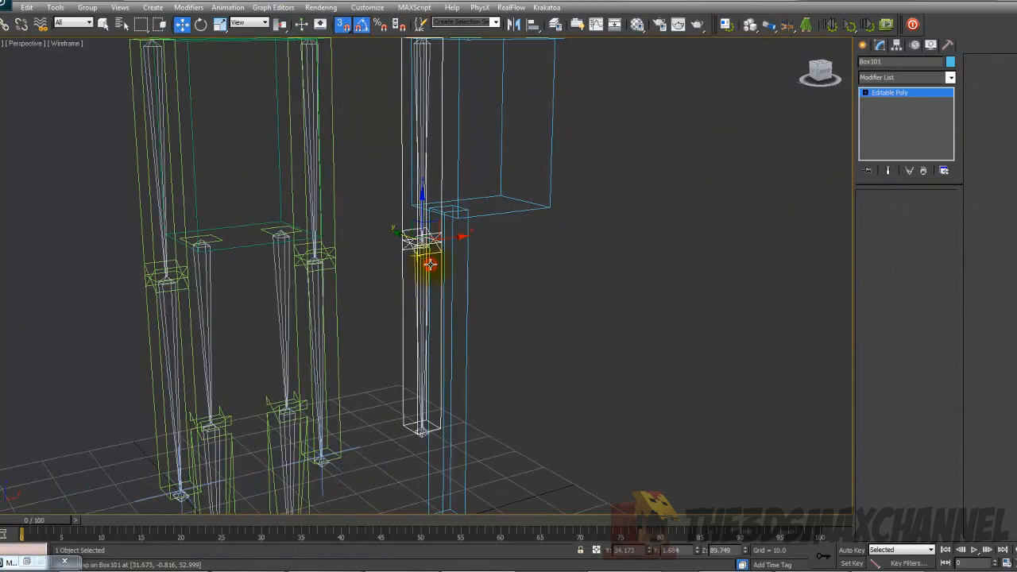
click(425, 262)
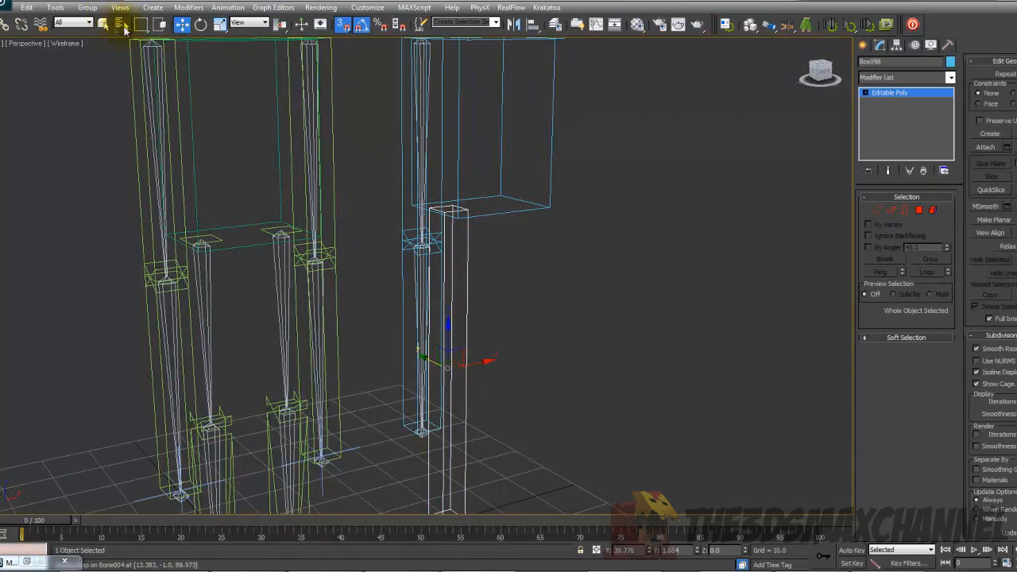
click(102, 26)
scroll(359, 227, up, 6)
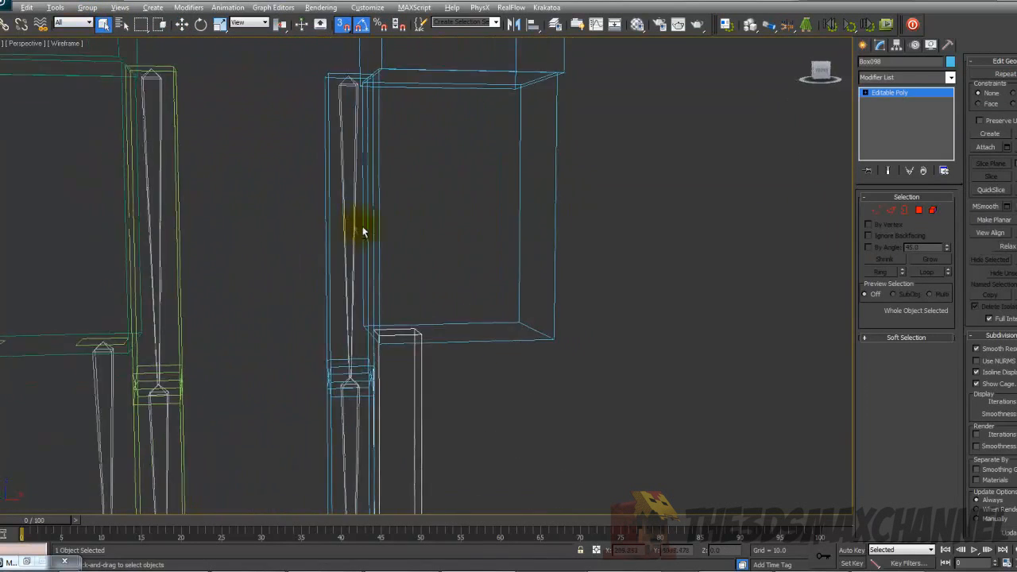
click(346, 87)
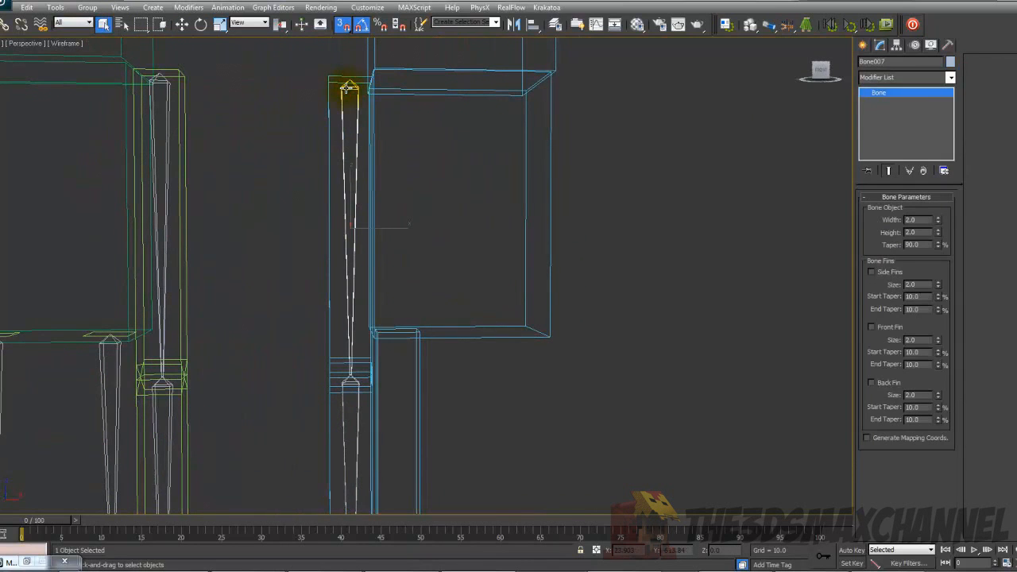
double_click(347, 87)
scroll(320, 198, down, 6)
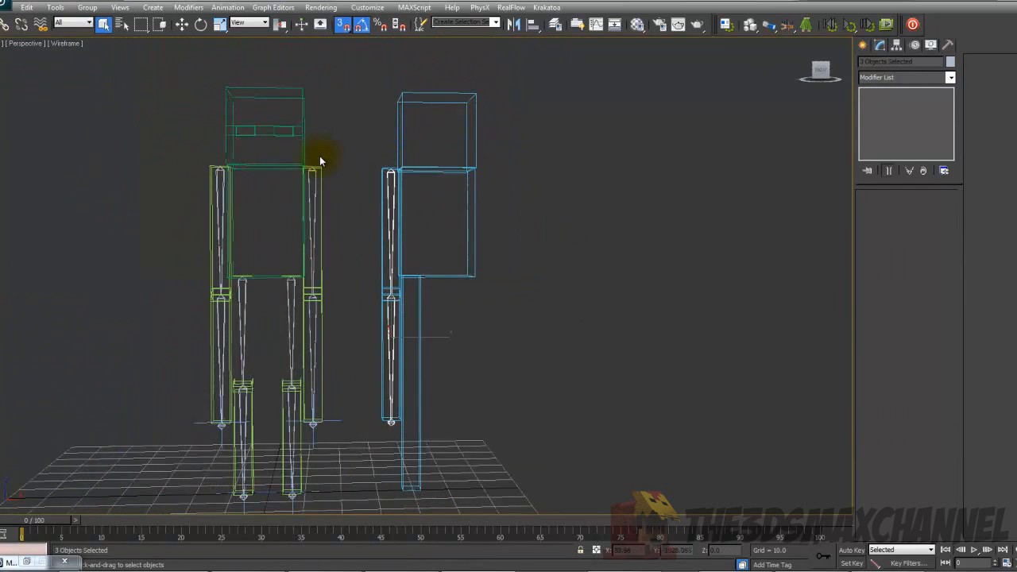
scroll(303, 191, up, 3)
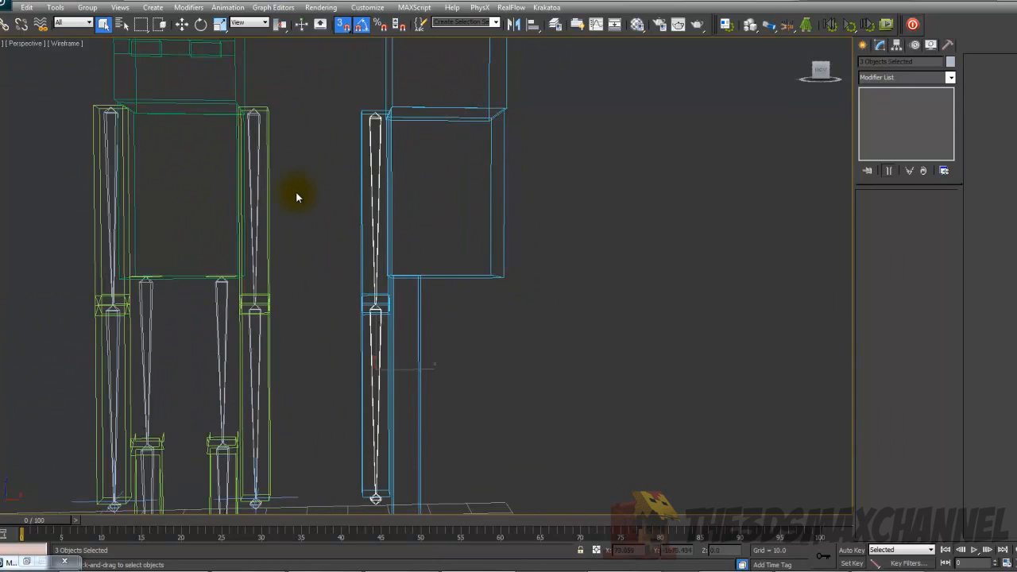
key(F3)
key(F3)
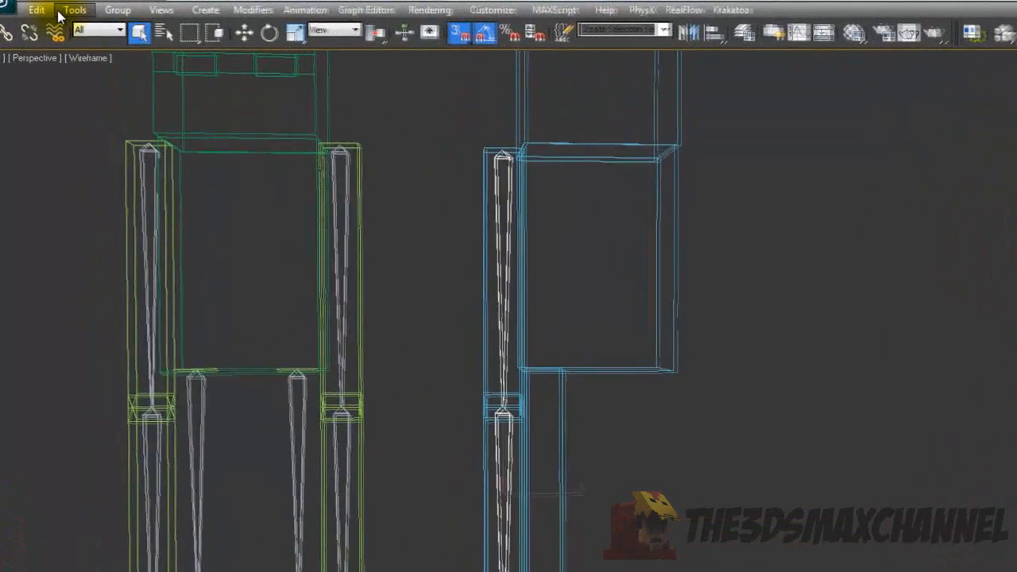
Rename the selected arm bones with the base name Enderman_R_Arm and sequential numbering.
click(56, 7)
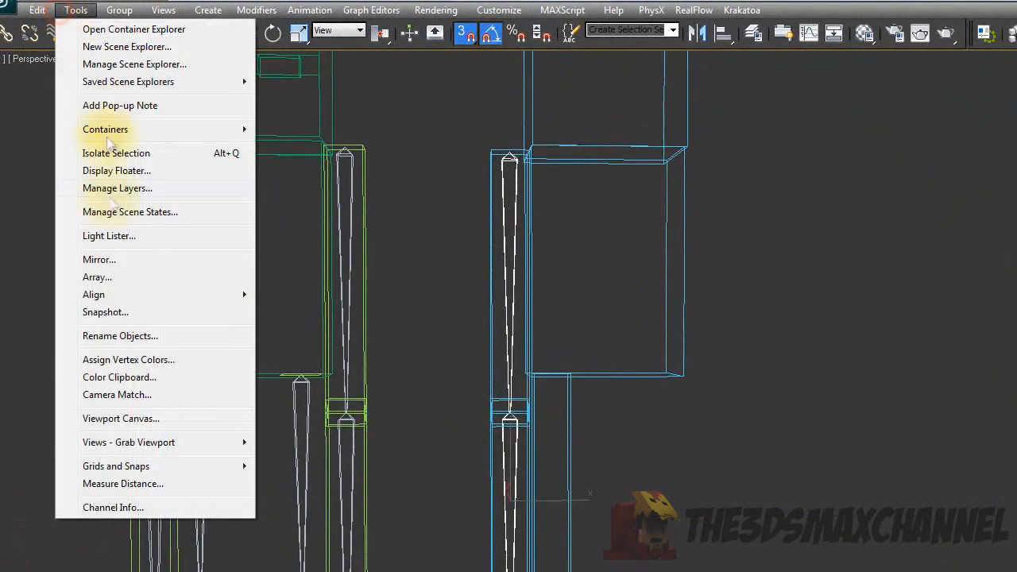
click(121, 336)
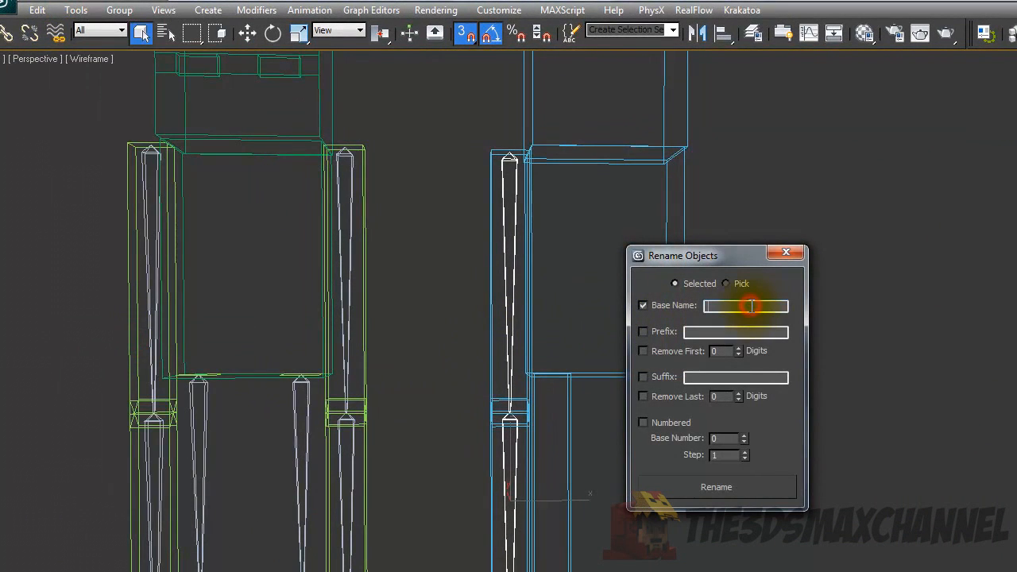
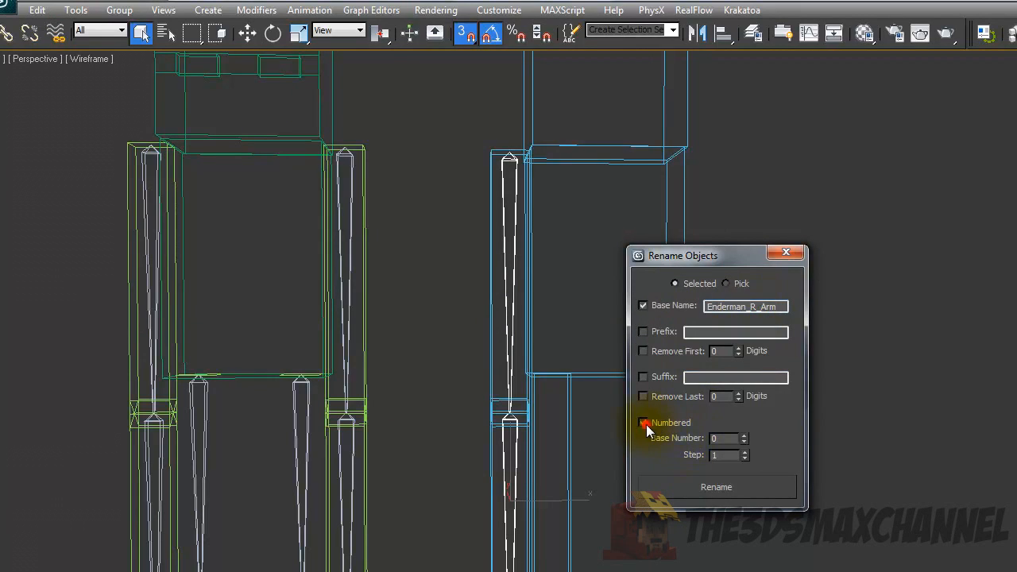
click(697, 488)
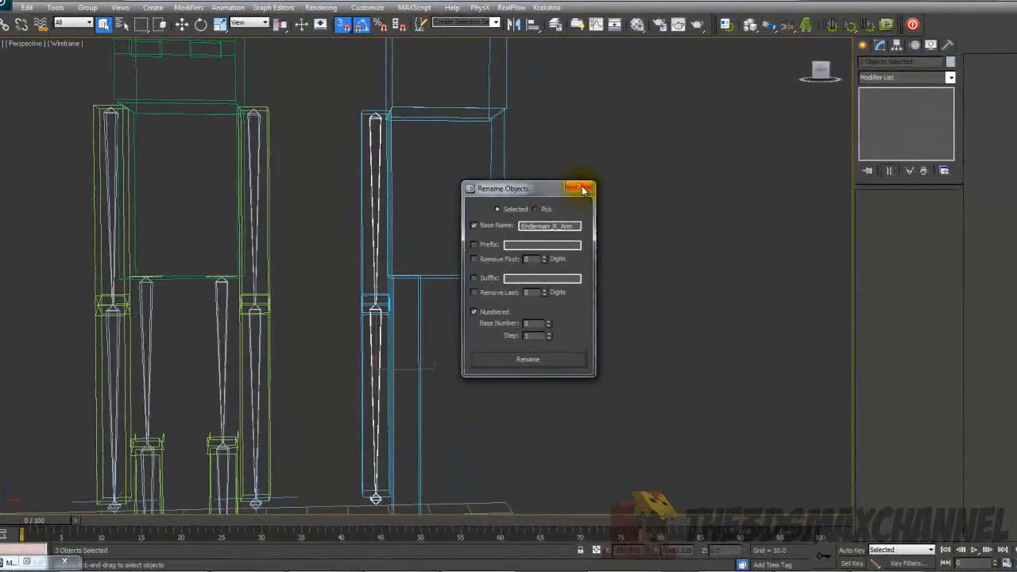
click(786, 252)
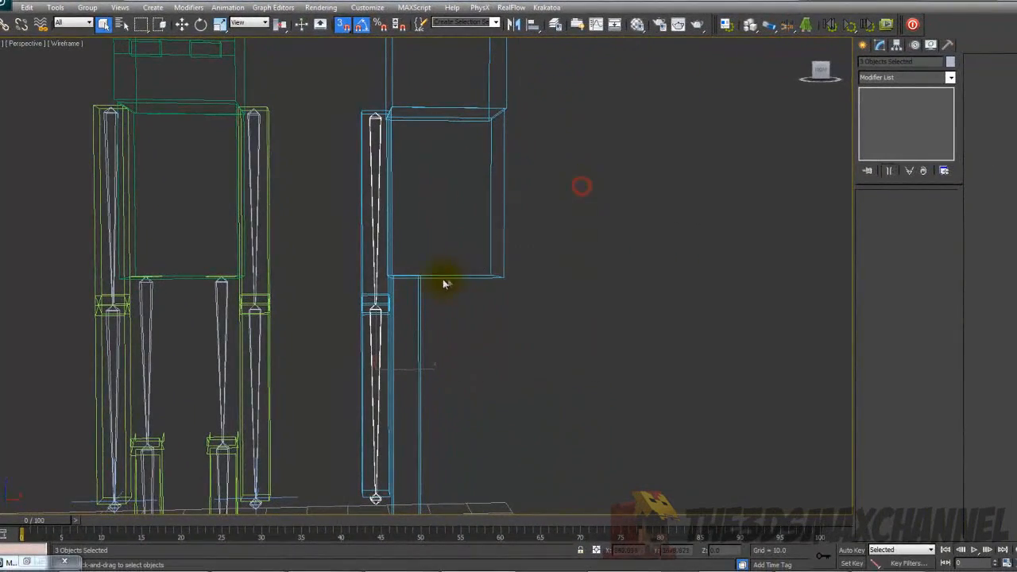
Select only the forearm bone of the renamed arm chain.
click(379, 332)
mouse_move(379, 331)
alt+middle_down()
mouse_move(397, 352)
mouse_move(407, 324)
alt+middle_up()
scroll(406, 325, up, 3)
key(F3)
key(F3)
key(F3)
key(F3)
scroll(342, 318, down, 3)
mouse_move(342, 318)
alt+middle_down()
mouse_move(405, 329)
mouse_move(324, 326)
alt+middle_up()
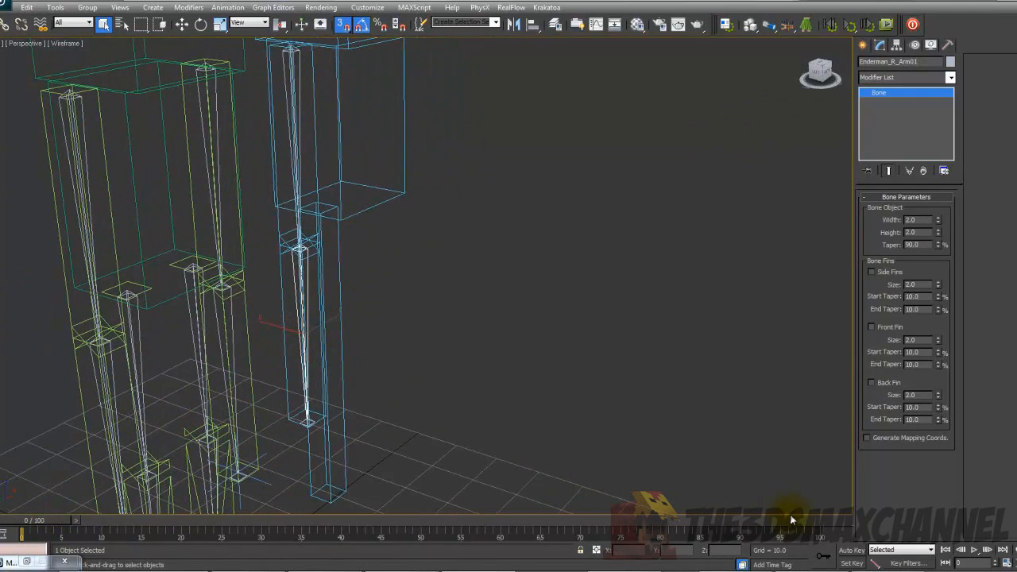
At frame 100 with Auto Key on, rotate the forearm bone 90 degrees so the forearm points forward.
click(827, 522)
mouse_move(830, 527)
mouse_down()
mouse_move(20, 527)
mouse_move(91, 537)
mouse_up()
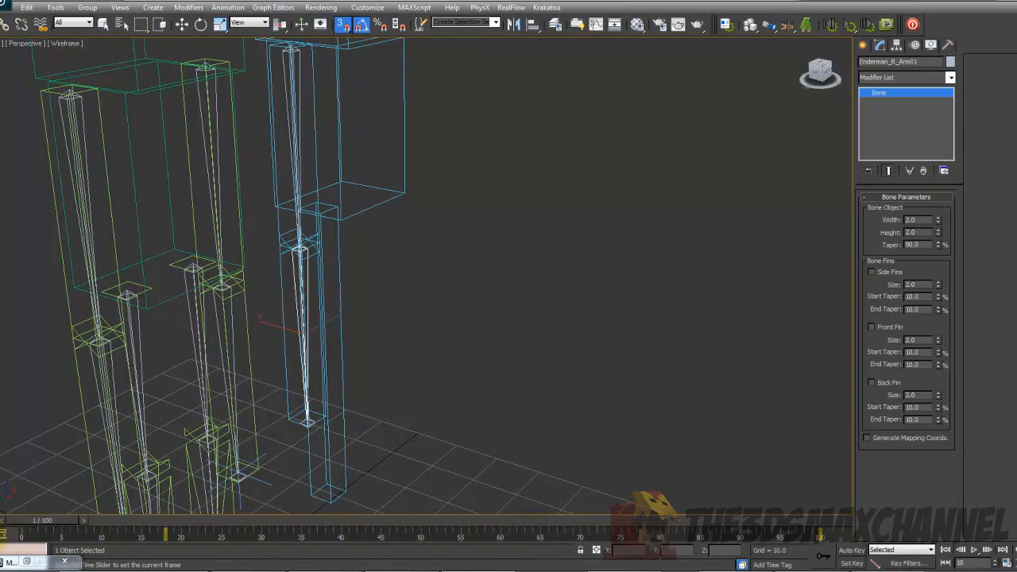
drag(10, 522, 875, 531)
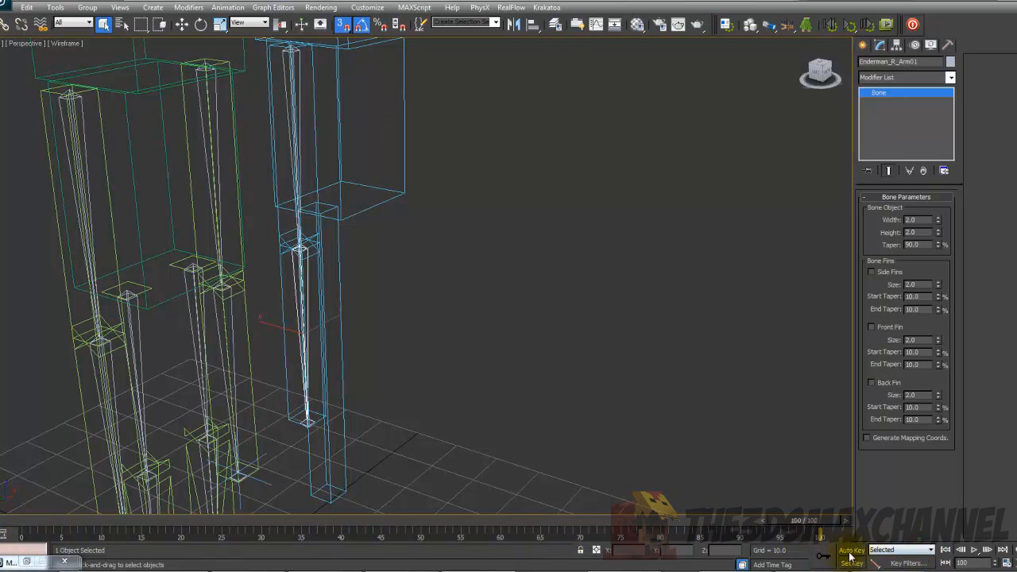
click(851, 551)
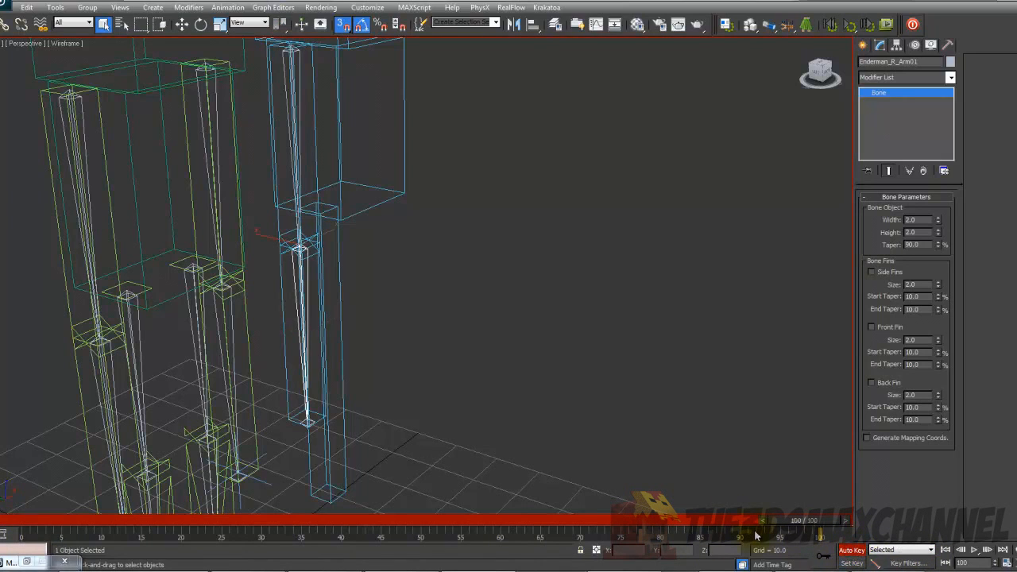
click(200, 24)
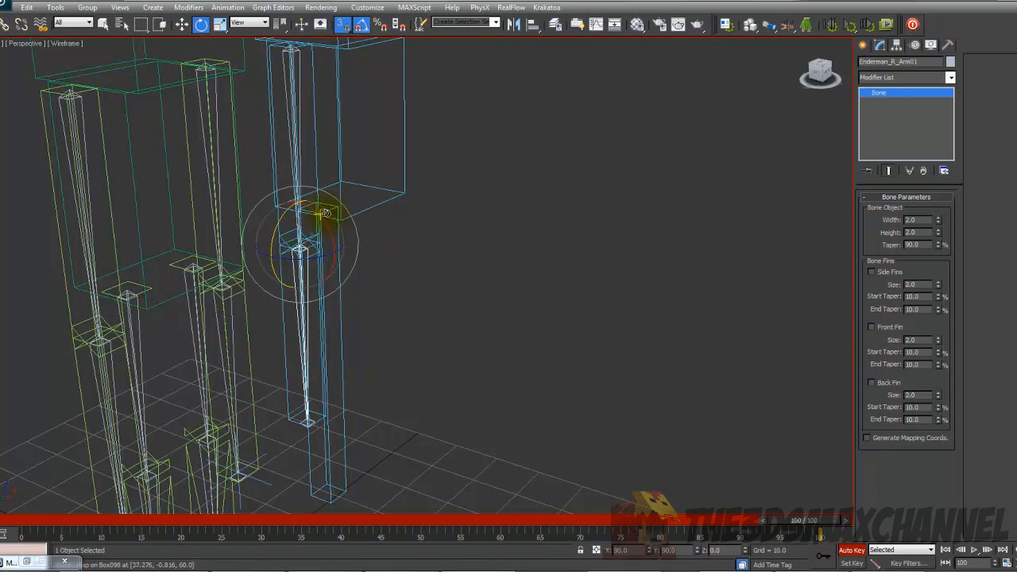
drag(320, 213, 274, 176)
click(365, 24)
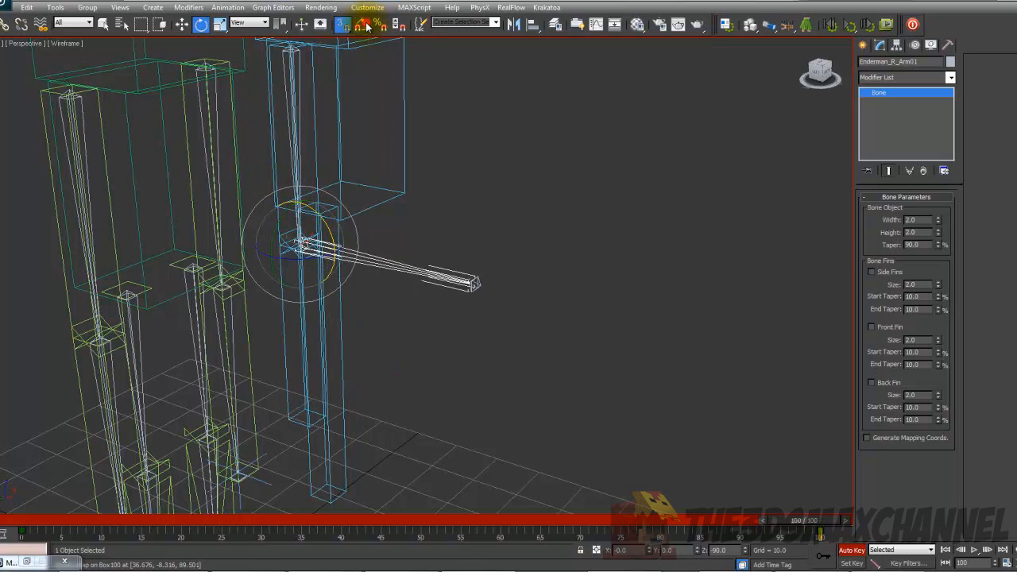
Return to frame 0, switch the viewport to shaded display, and turn off Auto Key.
drag(811, 521, 24, 520)
key(e)
key(F3)
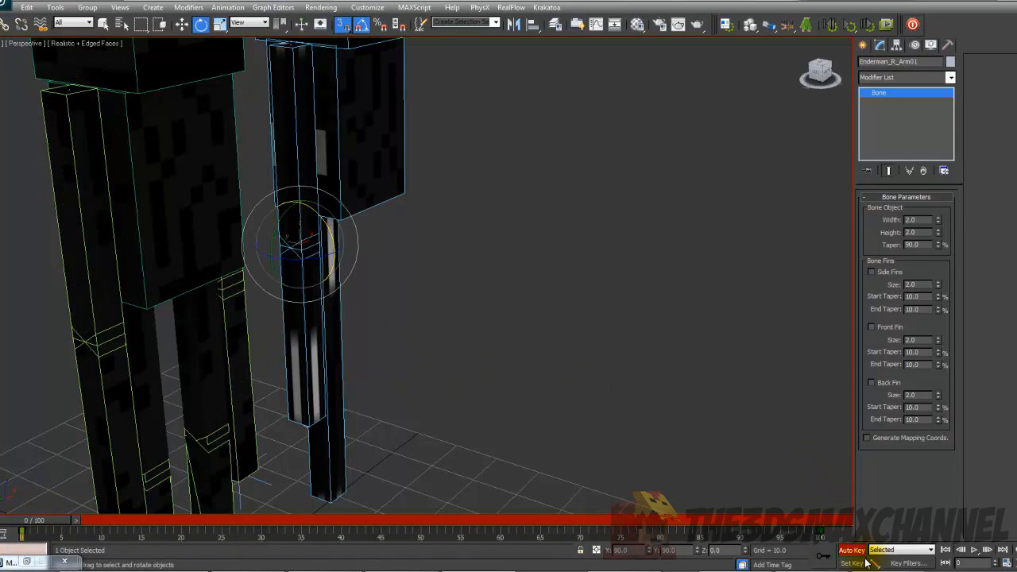
Select the separate arm box and apply a Skin modifier to it.
click(296, 201)
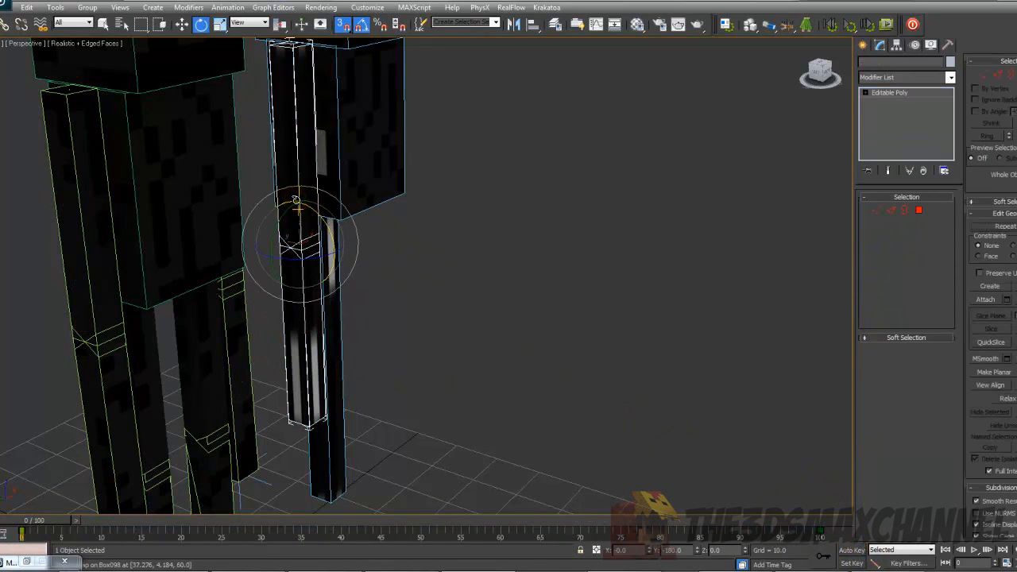
scroll(351, 234, up, 3)
alt+middle_drag(352, 236, 405, 236)
click(884, 77)
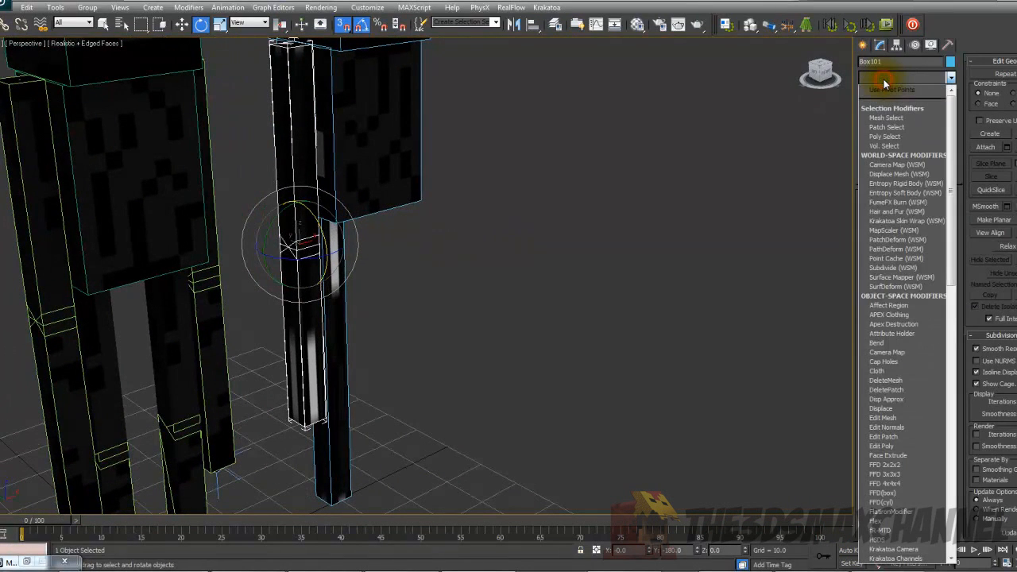
key(s)
key(s)
key(s)
key(s)
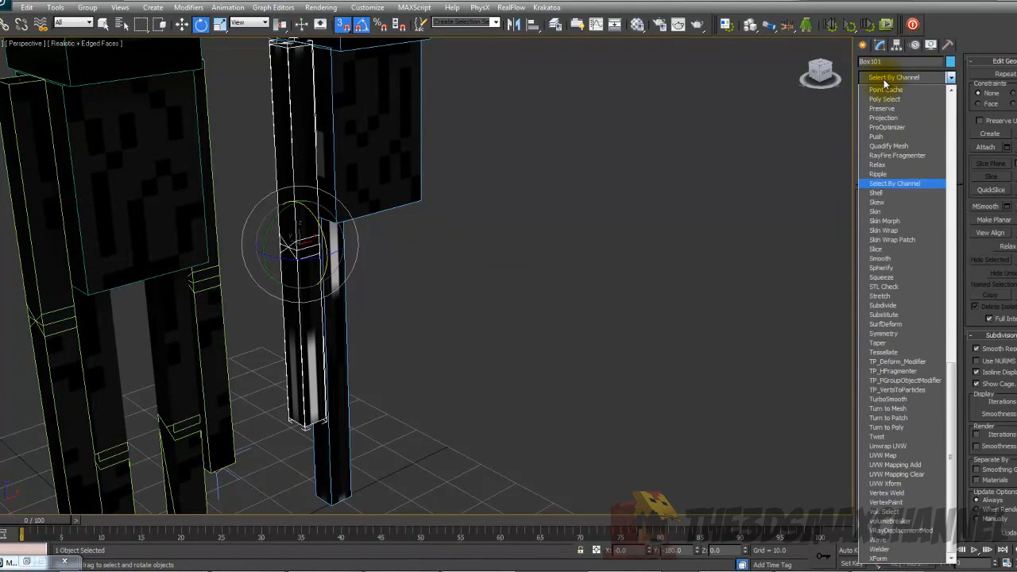
click(877, 212)
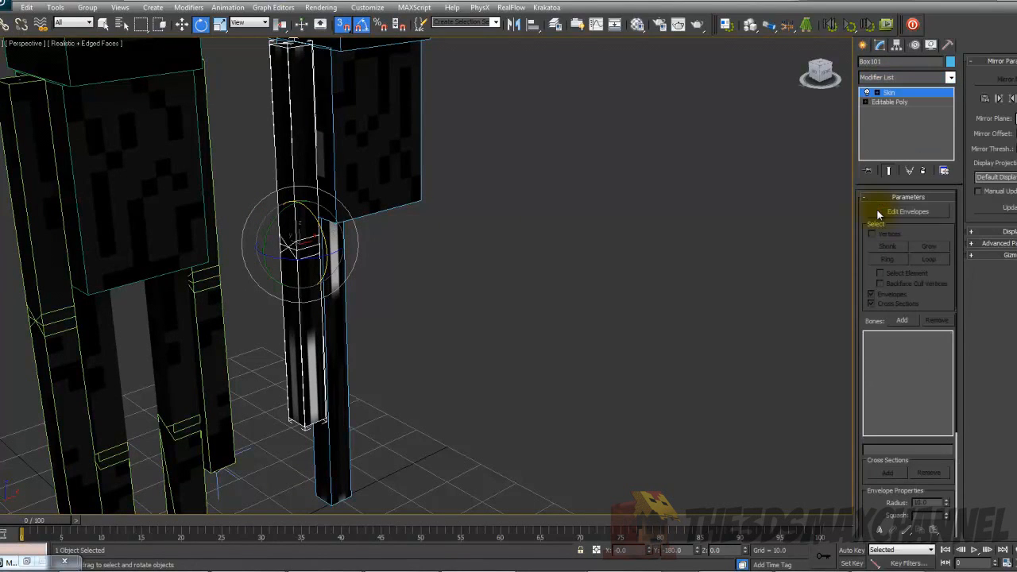
Add the bones Enderman_R_Arm00, Enderman_R_Arm01 and Enderman_R_Arm02 to the arm's Skin modifier.
alt+middle_drag(490, 226, 481, 215)
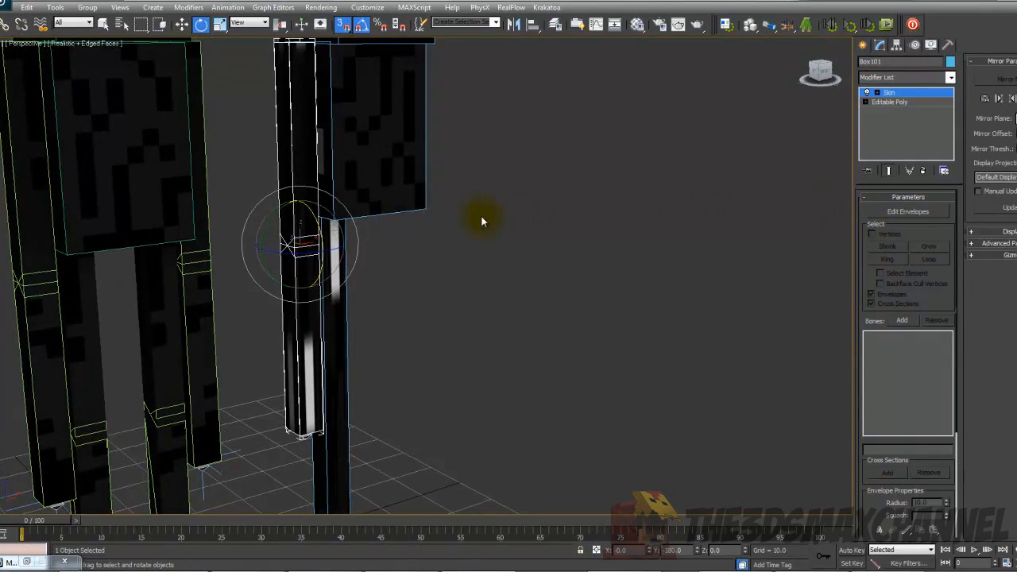
click(902, 321)
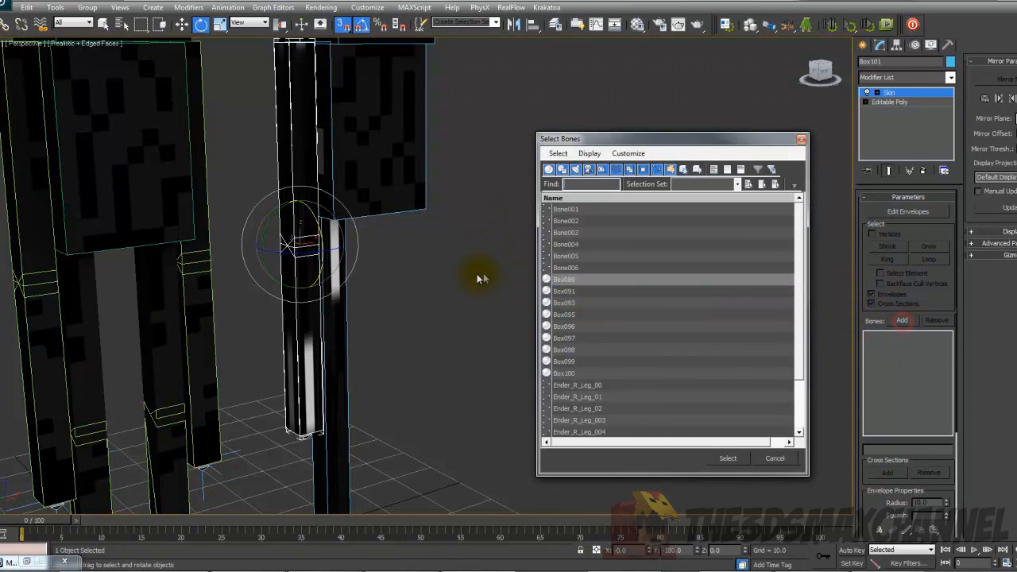
click(584, 385)
scroll(636, 385, down, 2)
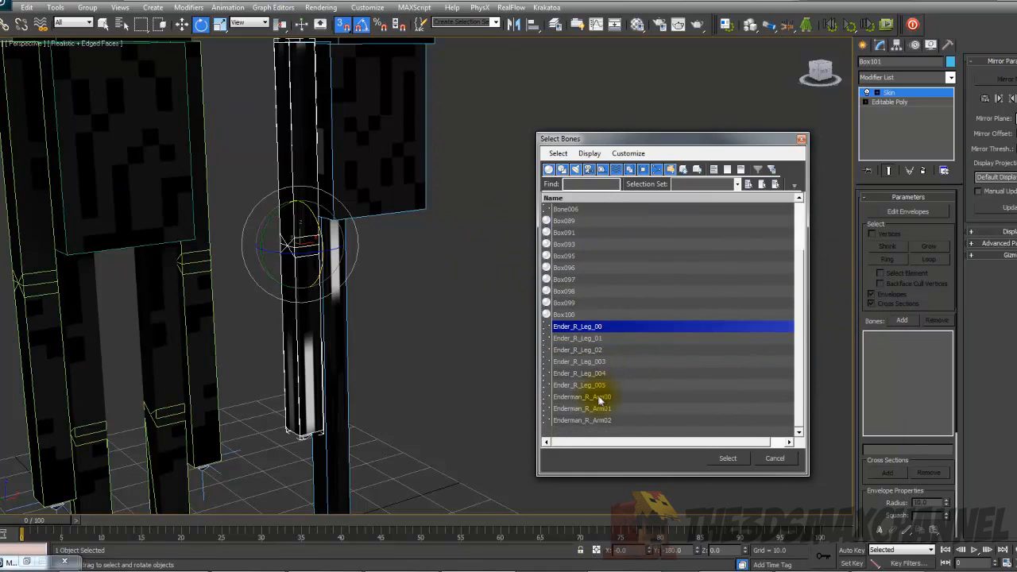
click(594, 396)
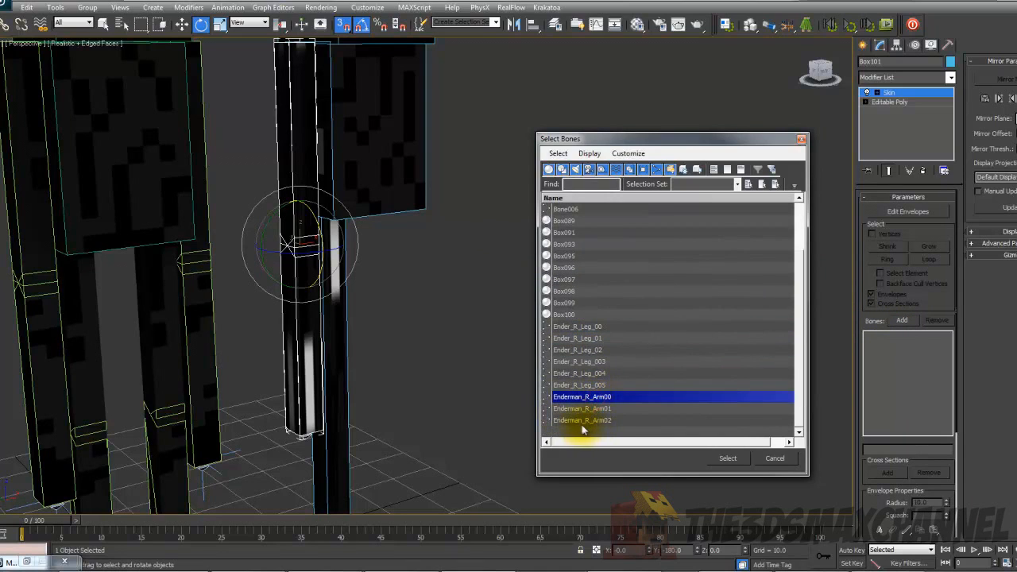
shift+click(582, 422)
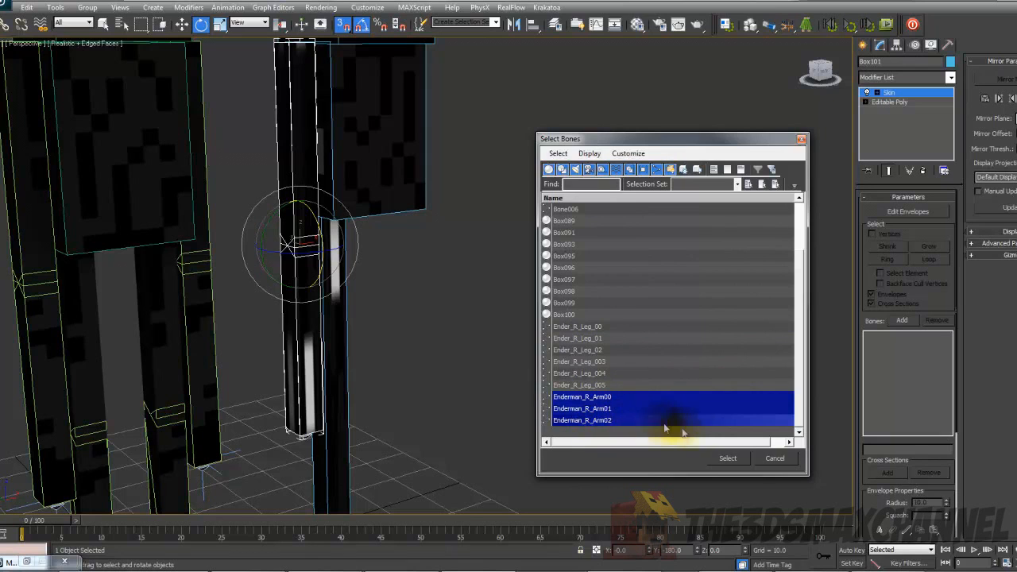
click(725, 457)
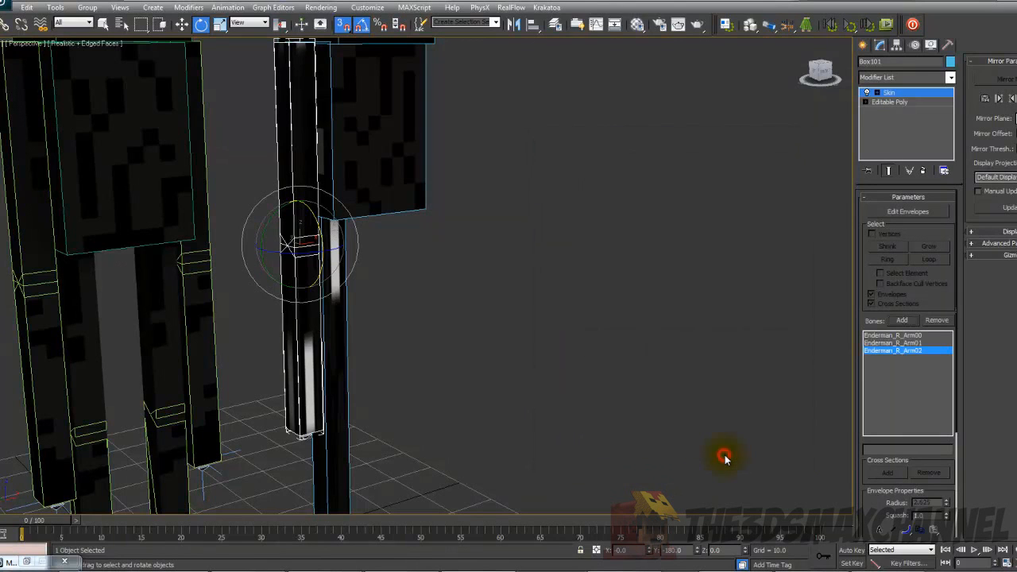
Scrub the animation to frame 100 and examine how the skinned arm deforms at the elbow.
alt+middle_drag(437, 320, 493, 277)
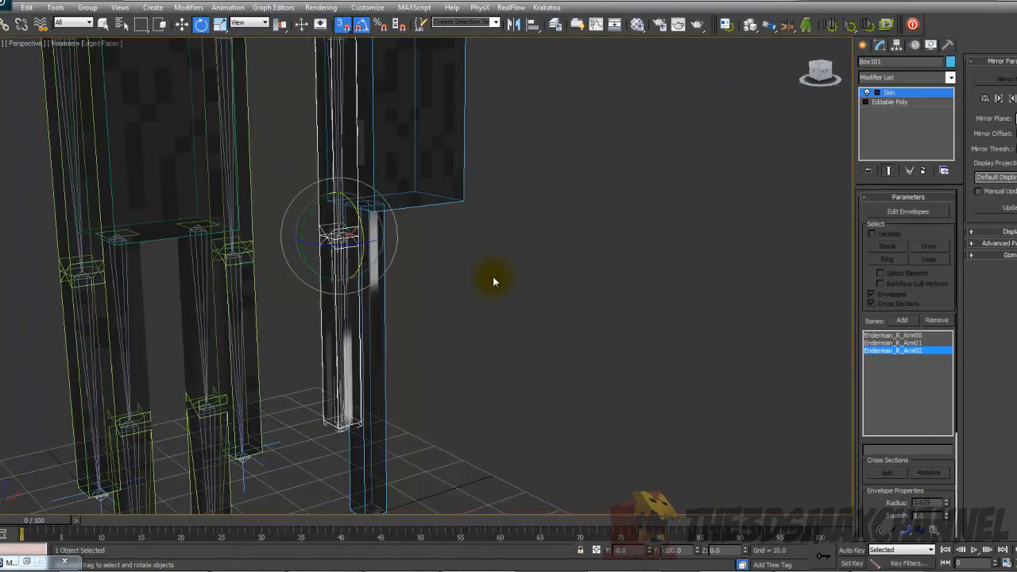
drag(36, 531, 821, 531)
mouse_move(508, 292)
alt+middle_down()
mouse_move(538, 275)
mouse_move(546, 311)
alt+middle_up()
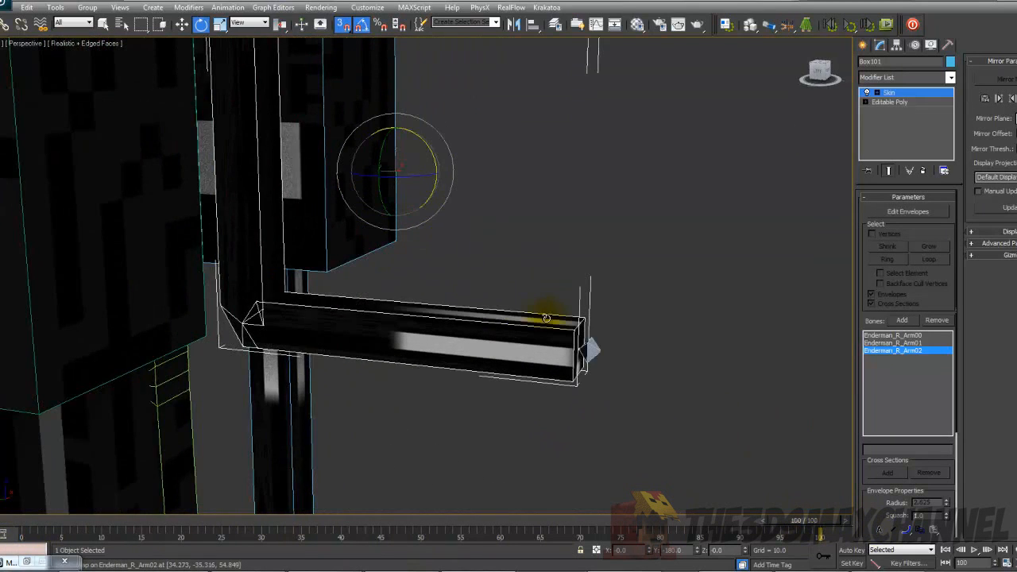
key(F3)
key(F3)
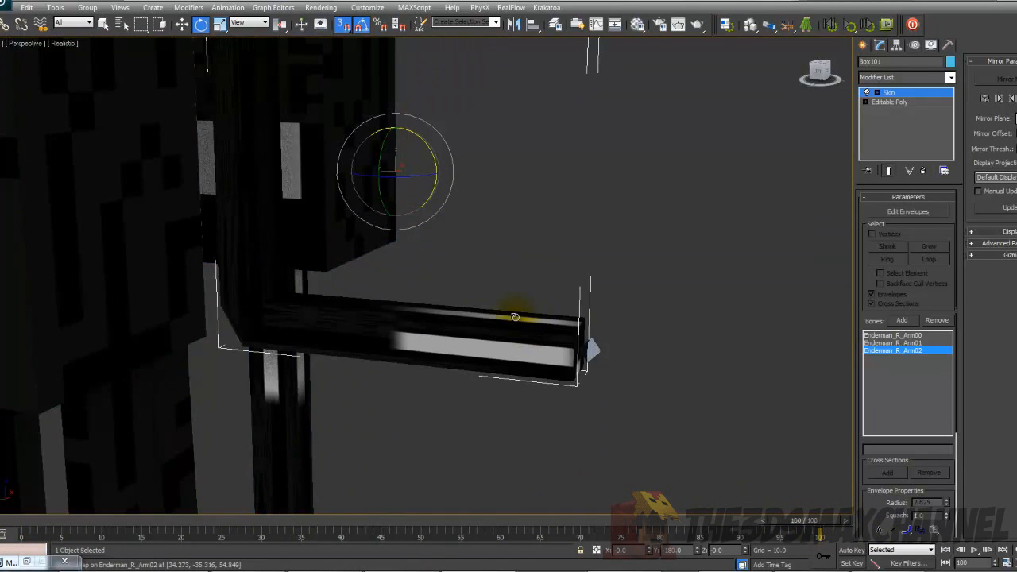
key(F4)
drag(13, 526, 922, 524)
key(e)
mouse_move(413, 342)
alt+middle_down()
mouse_move(496, 326)
mouse_move(371, 357)
mouse_move(412, 343)
alt+middle_up()
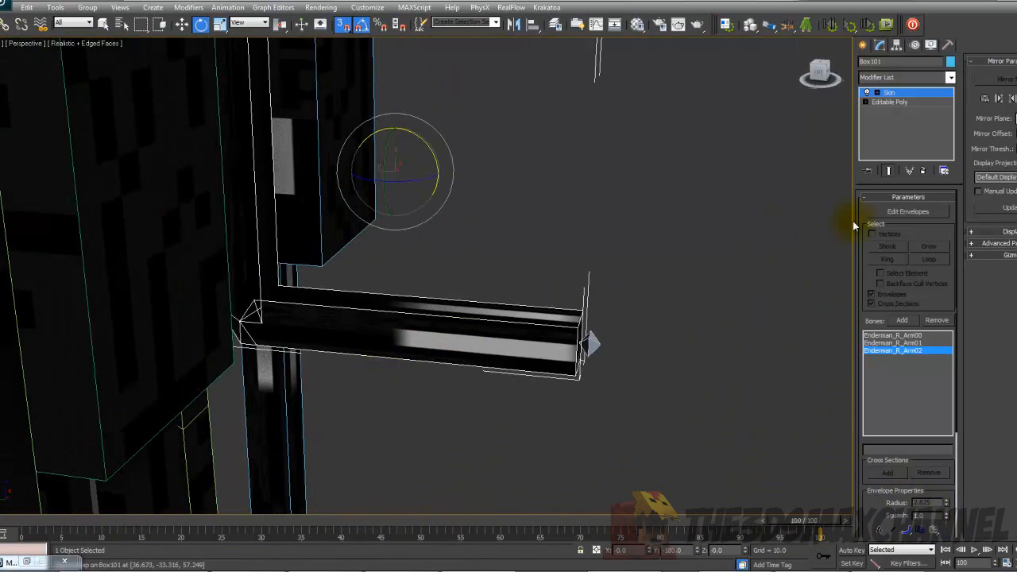
Enable envelope editing on the arm's Skin modifier and select the Enderman_R_Arm01 forearm envelope.
click(906, 210)
middle_drag(477, 235, 491, 235)
click(908, 213)
click(900, 214)
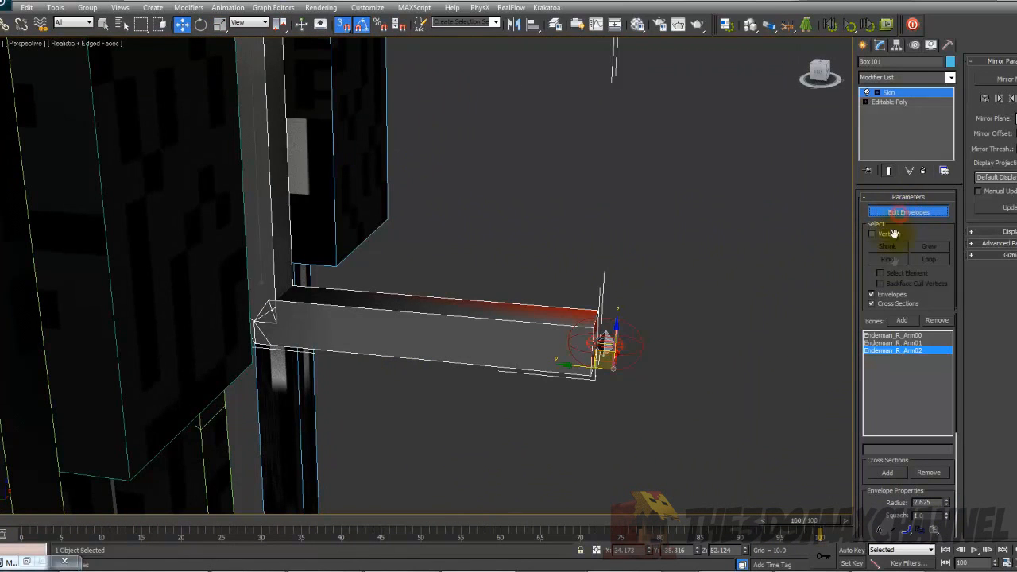
click(522, 338)
alt+middle_drag(522, 337, 477, 356)
alt+middle_drag(638, 348, 511, 307)
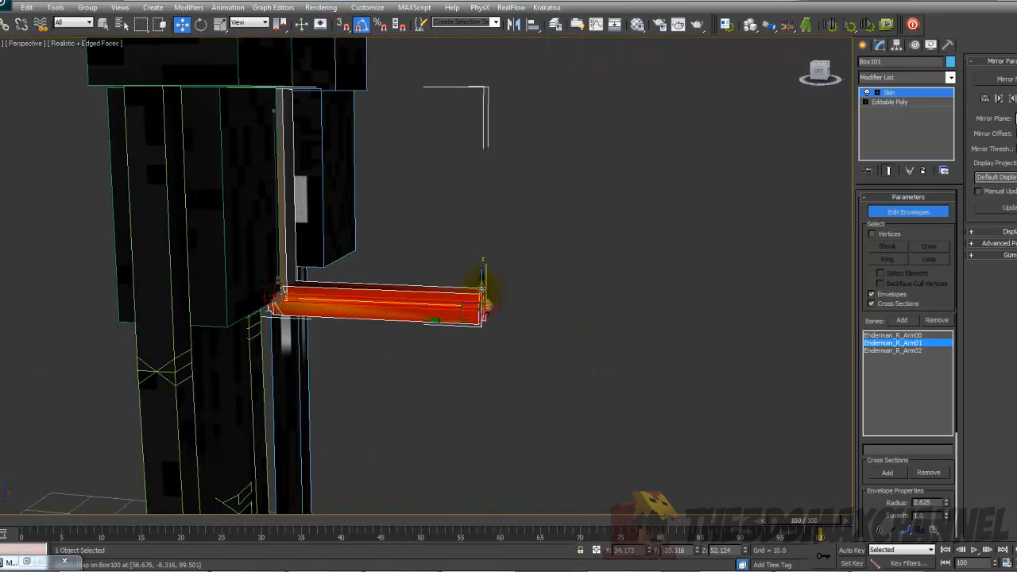
Enlarge the inner envelope at the hand end of the Enderman_R_Arm01 bone to a radius of about 4.8.
alt+middle_drag(483, 306, 434, 326)
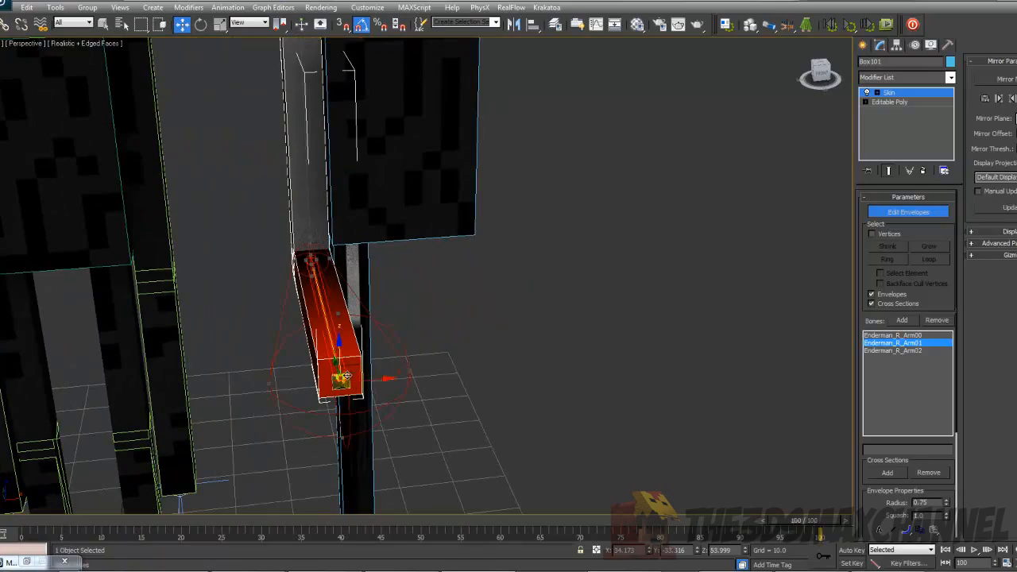
alt+middle_drag(405, 363, 465, 310)
alt+middle_drag(467, 265, 334, 271)
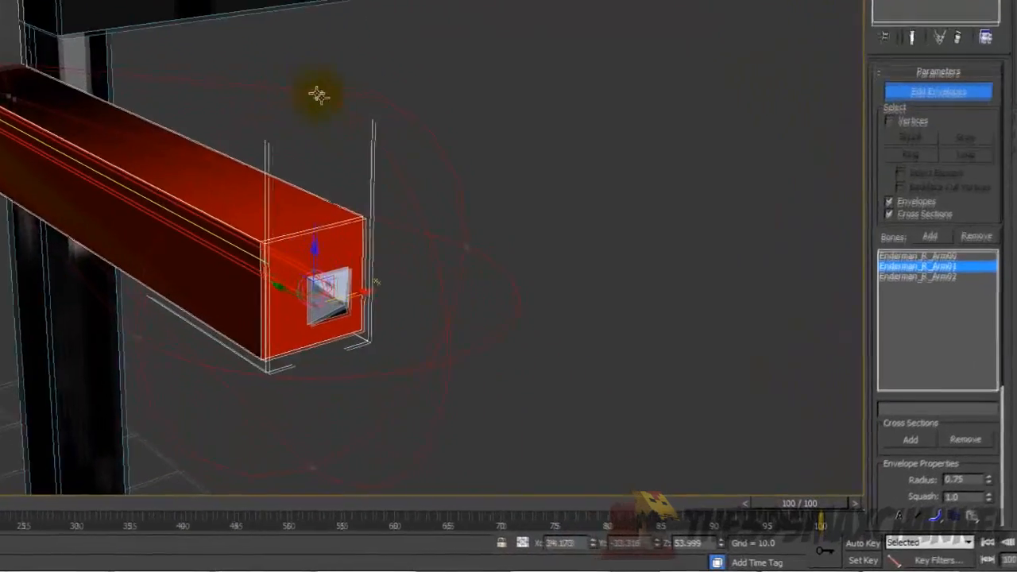
click(304, 271)
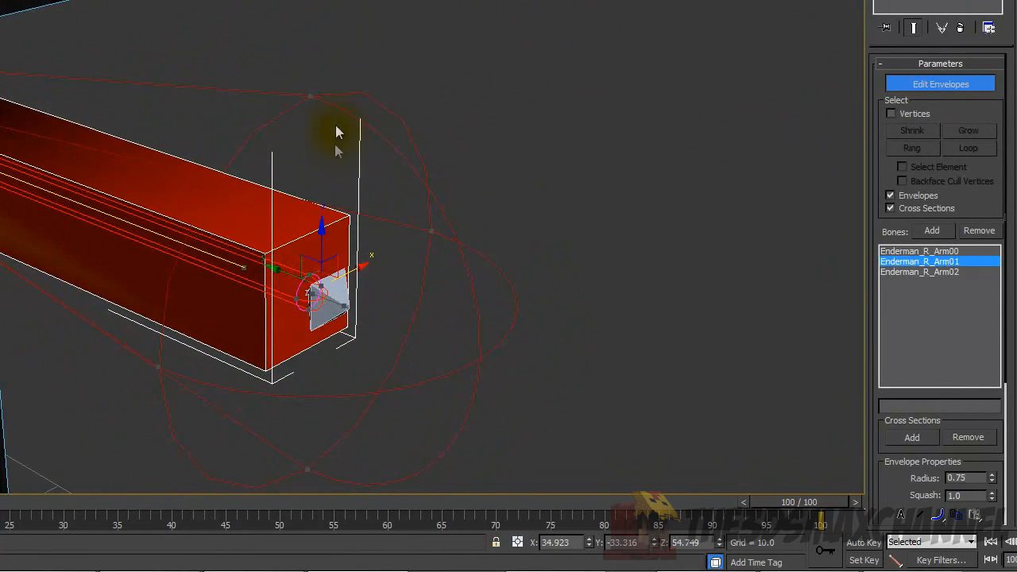
click(309, 97)
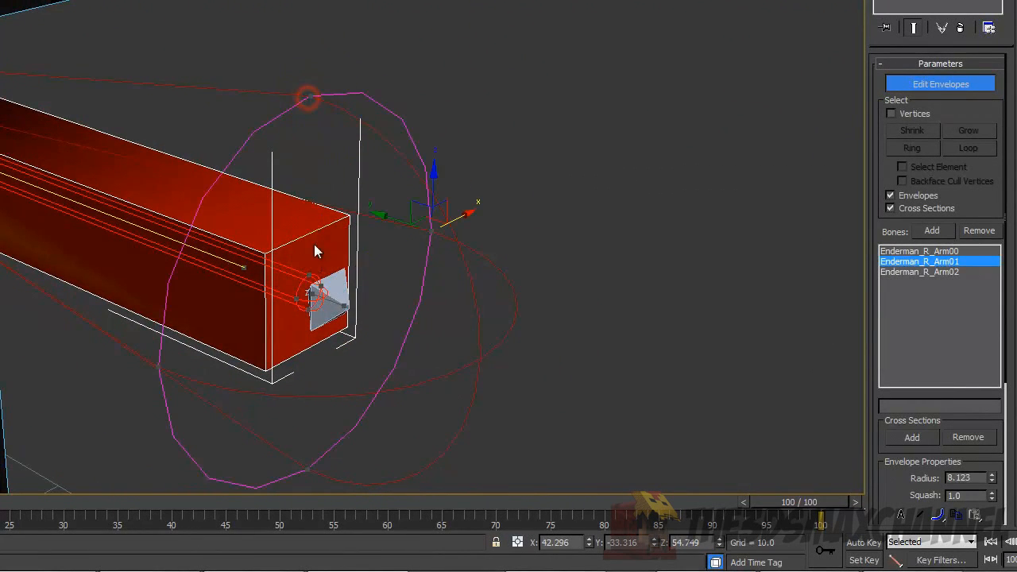
click(301, 276)
alt+middle_drag(291, 275, 388, 169)
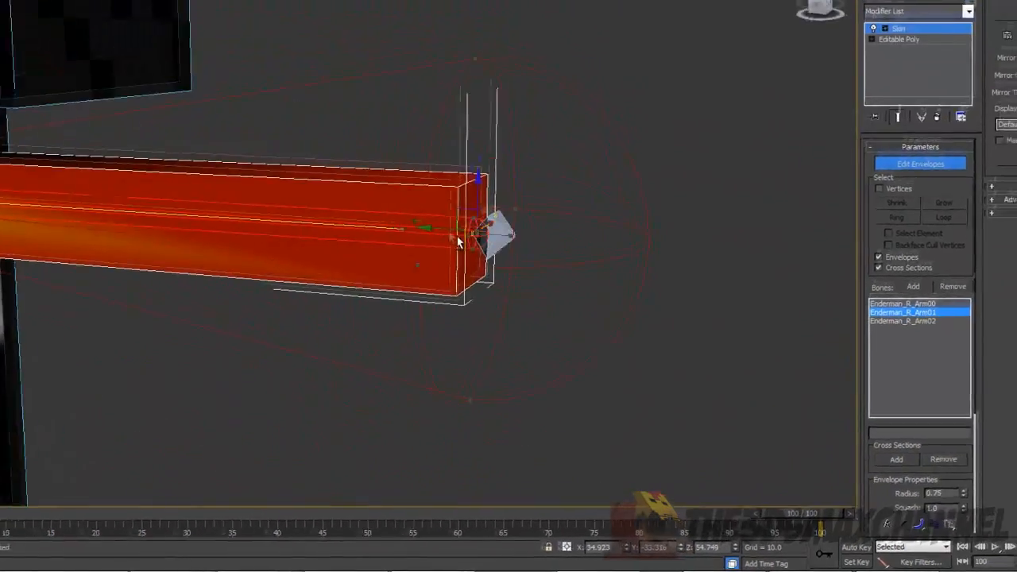
mouse_move(458, 232)
alt+middle_down()
mouse_move(437, 198)
mouse_move(460, 216)
alt+middle_up()
scroll(460, 216, up, 2)
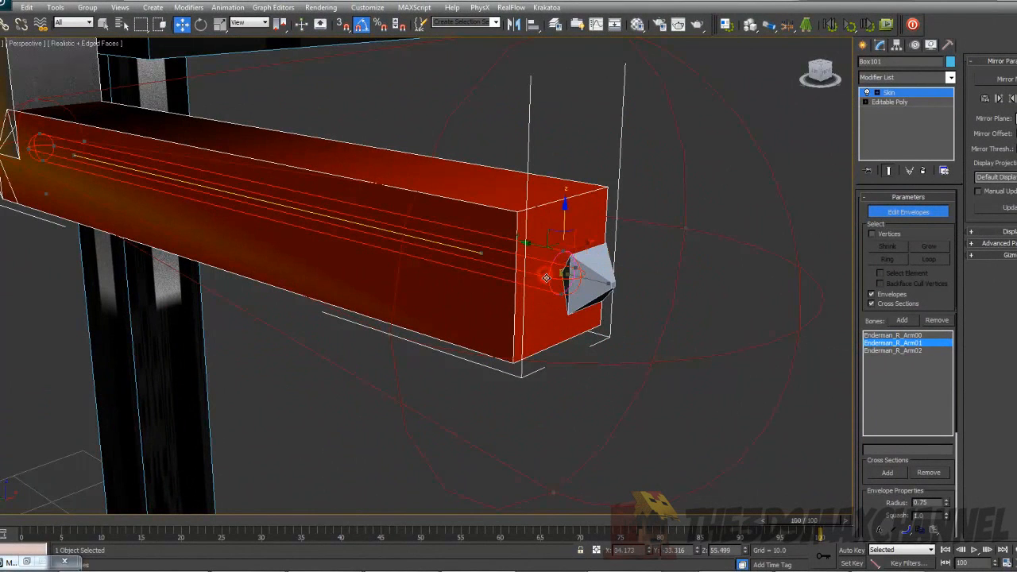
alt+middle_drag(547, 277, 505, 289)
drag(565, 208, 566, 89)
alt+middle_drag(461, 248, 499, 280)
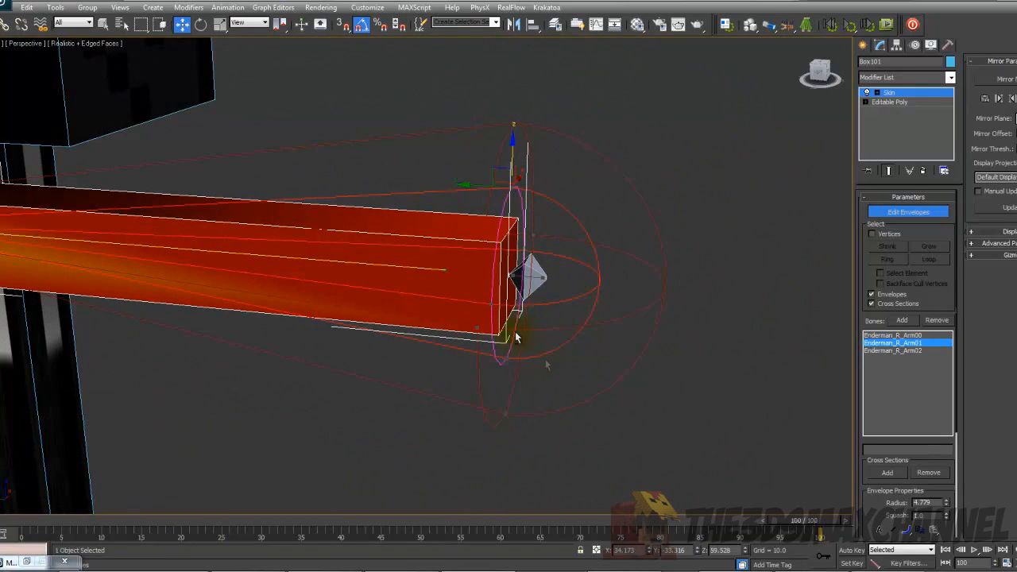
key(F3)
key(F3)
key(F3)
key(F3)
Widen the Enderman_R_Arm00 envelopes at the shoulder end, the outer to a radius of about 6.9 and the inner to about 4.6.
mouse_move(226, 261)
middle_down()
mouse_move(463, 295)
mouse_move(621, 363)
mouse_move(407, 259)
mouse_move(457, 248)
middle_up()
click(463, 151)
middle_drag(463, 152, 483, 371)
middle_drag(448, 116, 456, 297)
scroll(456, 295, up, 3)
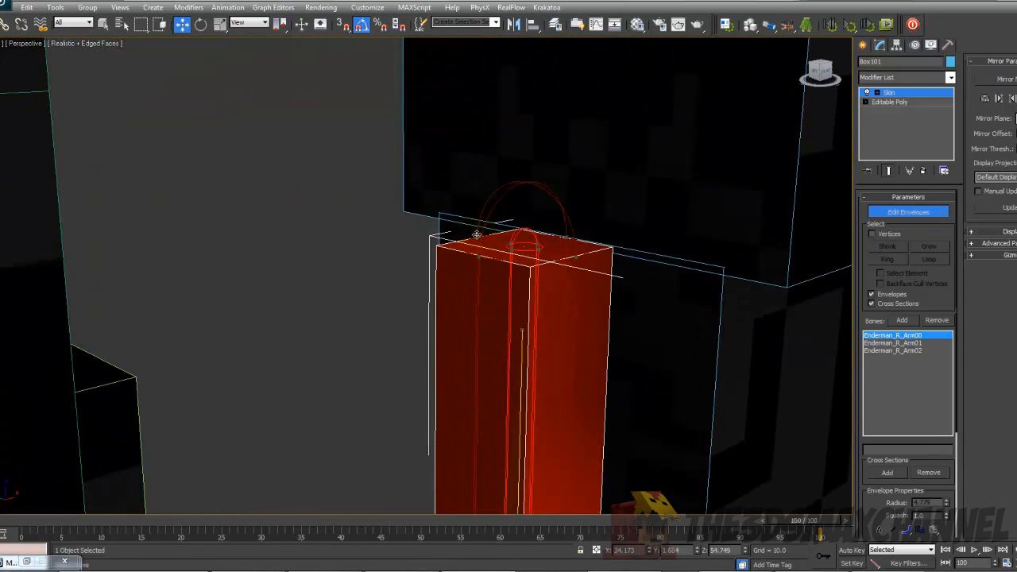
drag(476, 234, 381, 209)
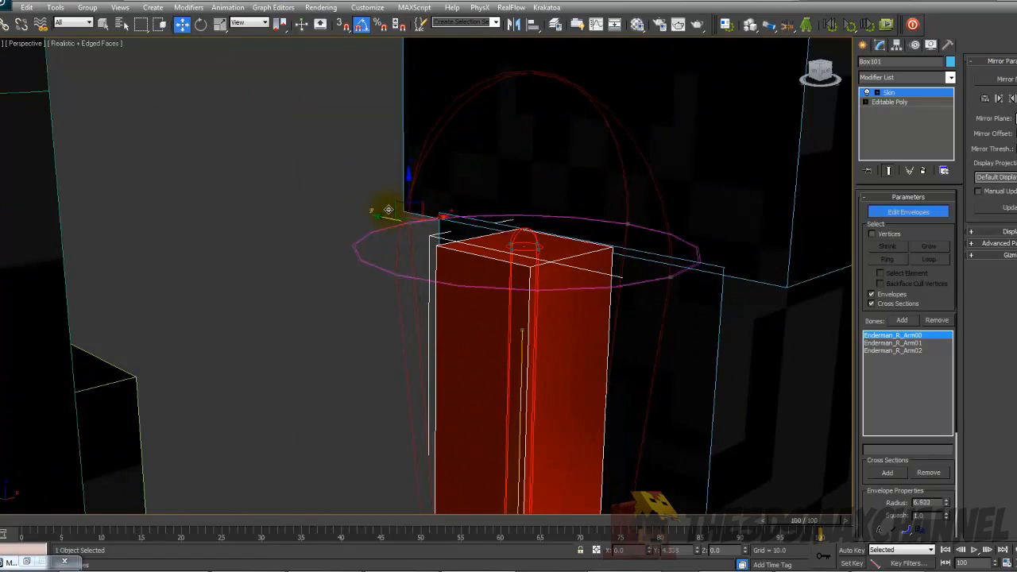
click(512, 248)
drag(526, 245, 459, 256)
alt+middle_drag(459, 255, 480, 267)
Select the outer envelope cross section at the elbow end of the Enderman_R_Arm00 bone.
middle_drag(510, 362, 411, 348)
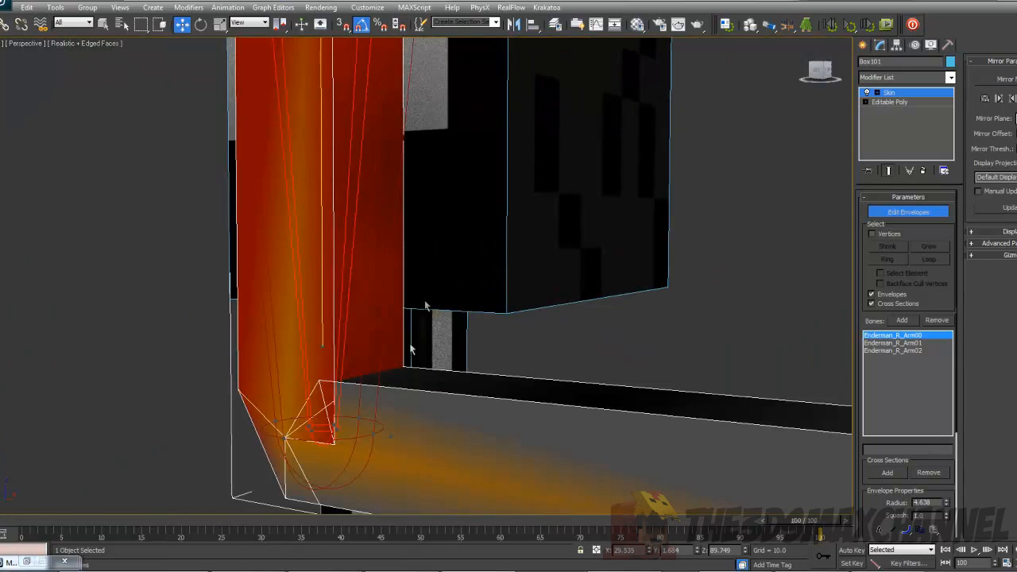
alt+middle_drag(285, 438, 373, 330)
drag(376, 304, 345, 326)
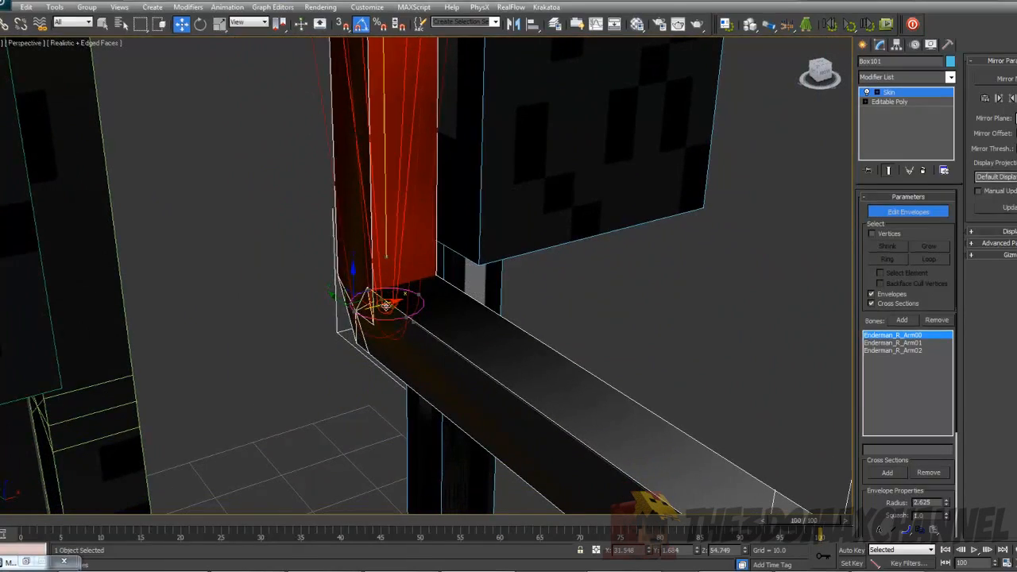
drag(105, 245, 104, 245)
Select the Enderman_R_Arm01 envelope and widen its outer cross section at the elbow to a radius of about 5.9.
alt+middle_drag(147, 253, 223, 240)
click(287, 247)
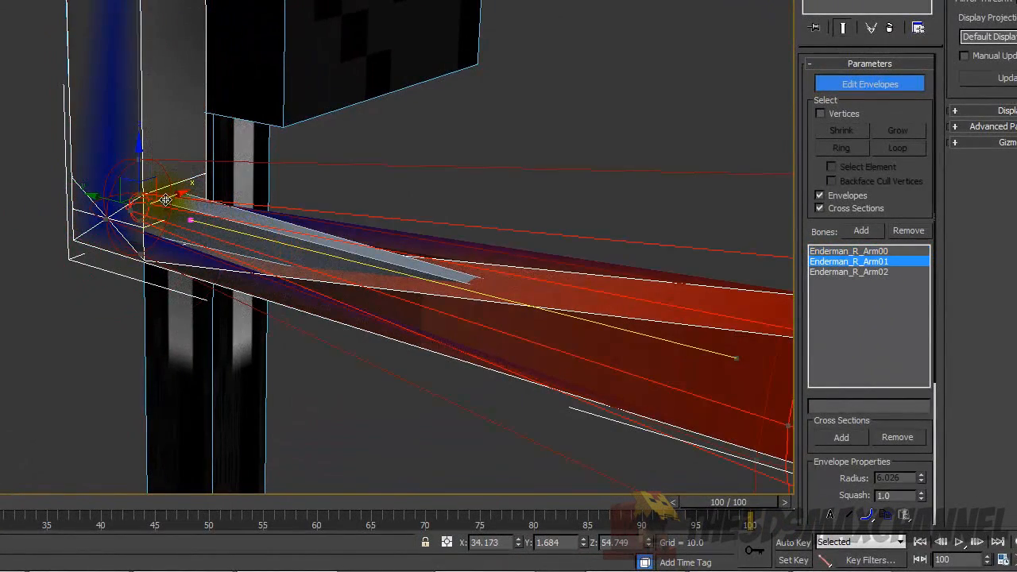
alt+middle_drag(198, 235, 163, 238)
alt+middle_drag(150, 178, 183, 159)
drag(140, 115, 162, 119)
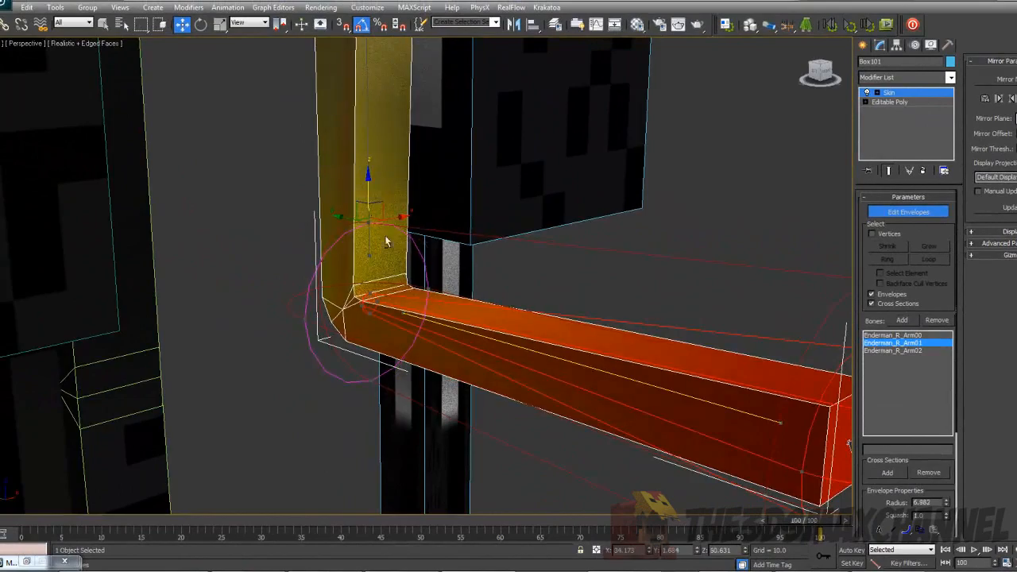
alt+middle_drag(387, 242, 461, 243)
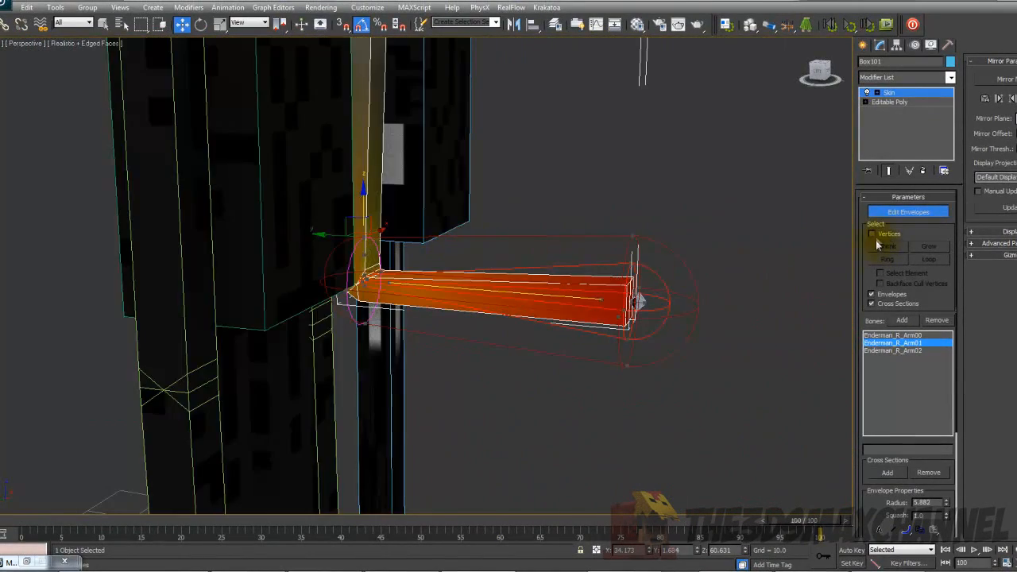
Finish envelope editing, scrub the animation to check how the arm bends, and return to frame 0.
click(909, 212)
alt+middle_drag(806, 233, 516, 257)
drag(64, 521, 807, 520)
alt+middle_drag(626, 358, 516, 395)
click(5, 521)
alt+middle_drag(304, 338, 410, 288)
middle_drag(540, 243, 510, 283)
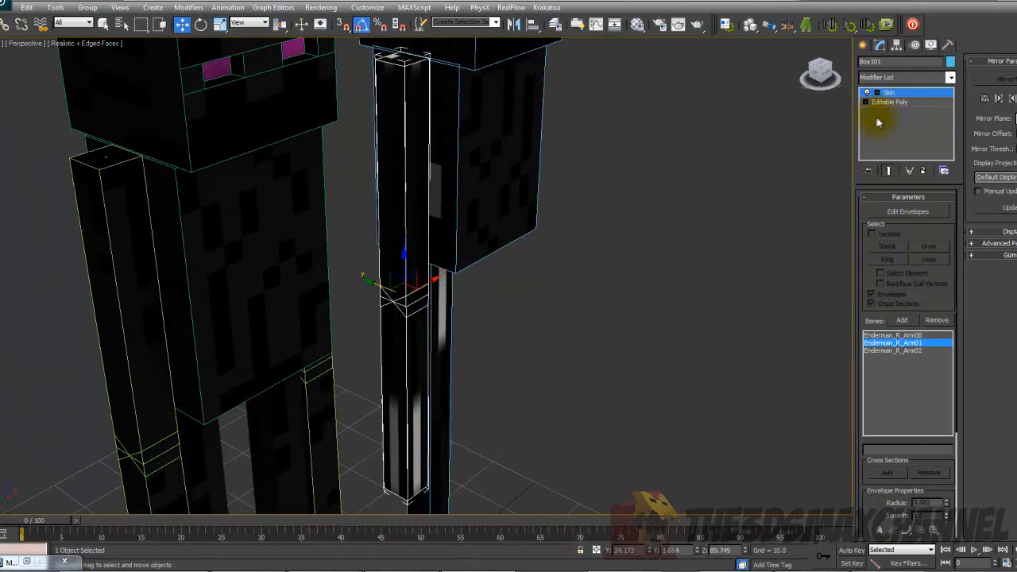
Add a Skin Morph modifier above the Skin modifier on the arm.
click(895, 78)
key(s)
key(s)
key(s)
key(s)
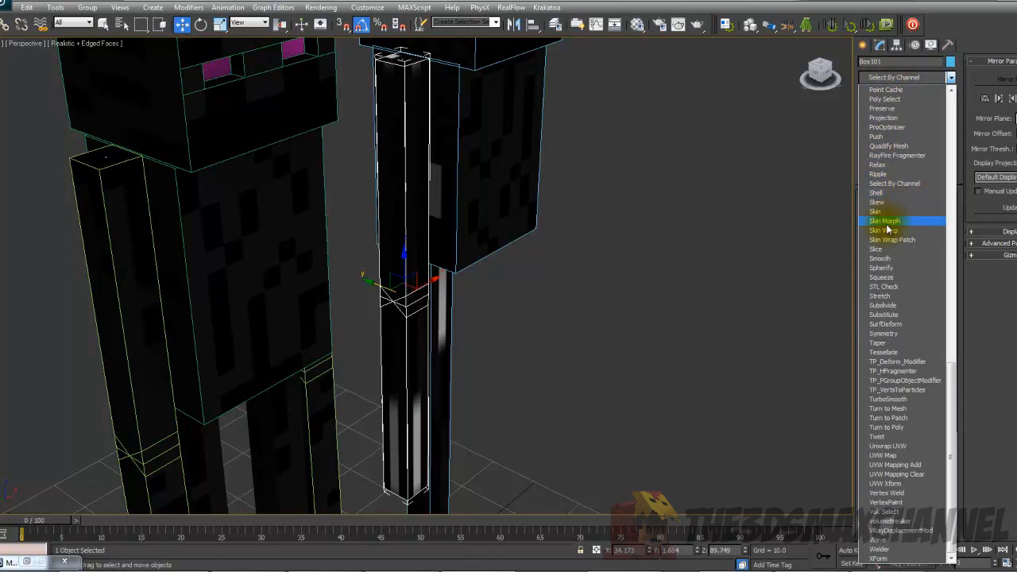
click(886, 222)
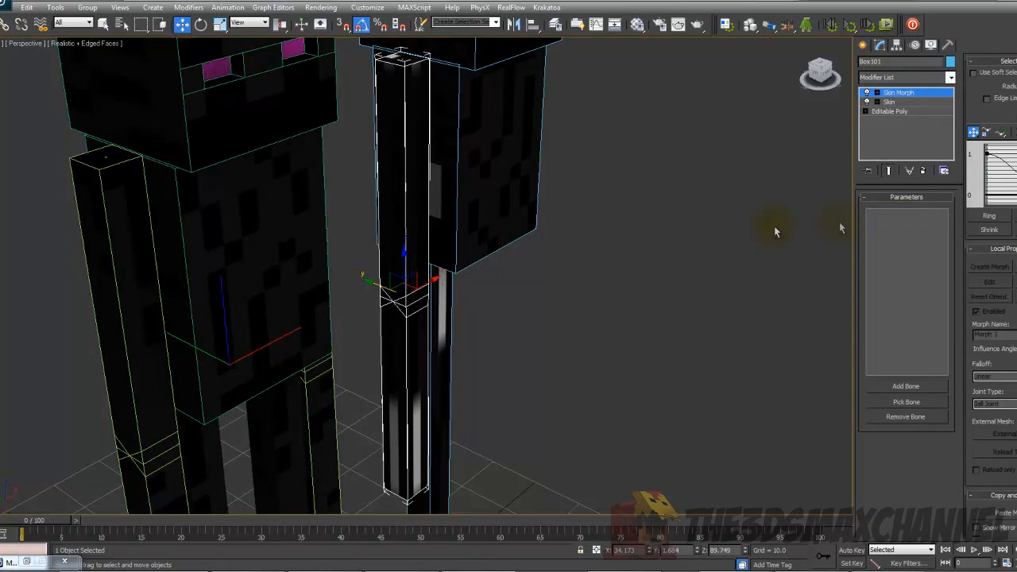
scroll(576, 227, up, 4)
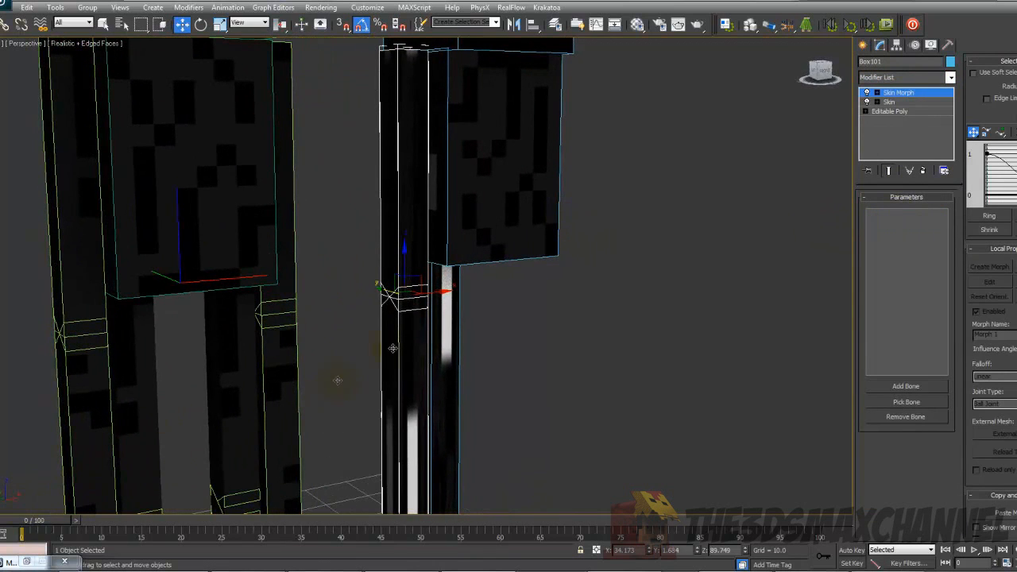
Add the Enderman_R_Arm01 bone to the arm's Skin Morph modifier.
click(904, 387)
click(575, 409)
scroll(613, 407, down, 3)
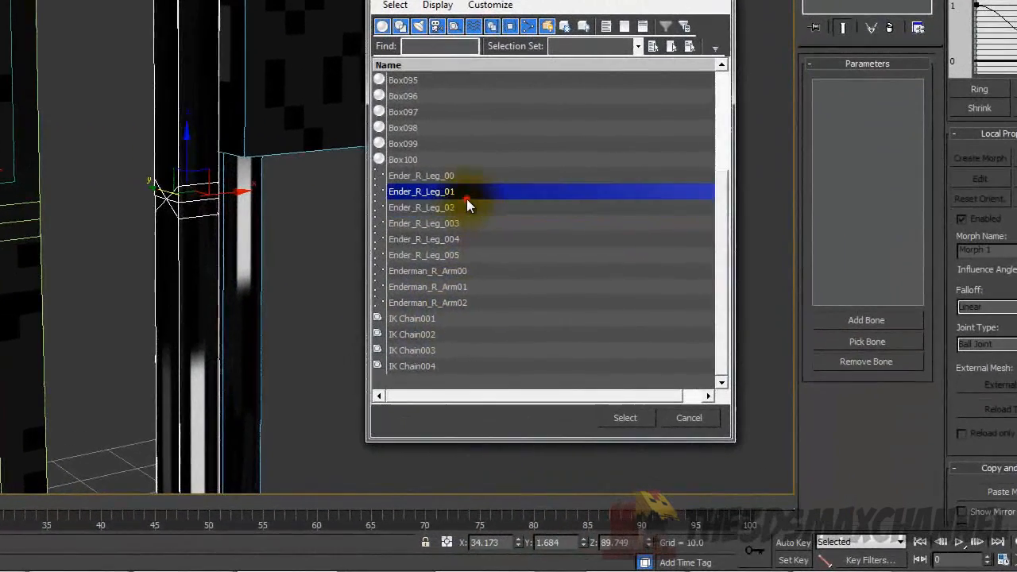
click(611, 295)
click(446, 239)
click(422, 255)
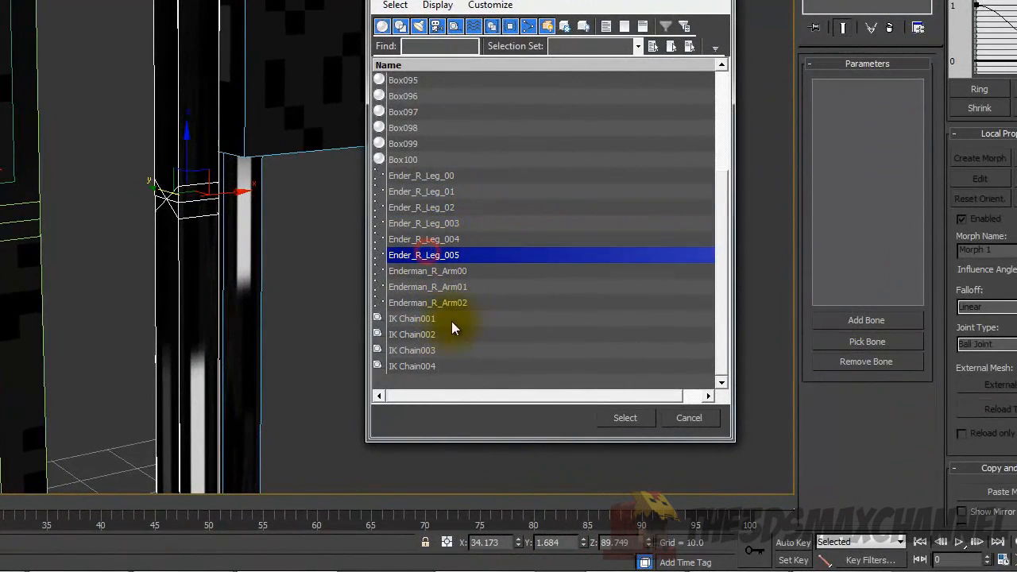
click(476, 303)
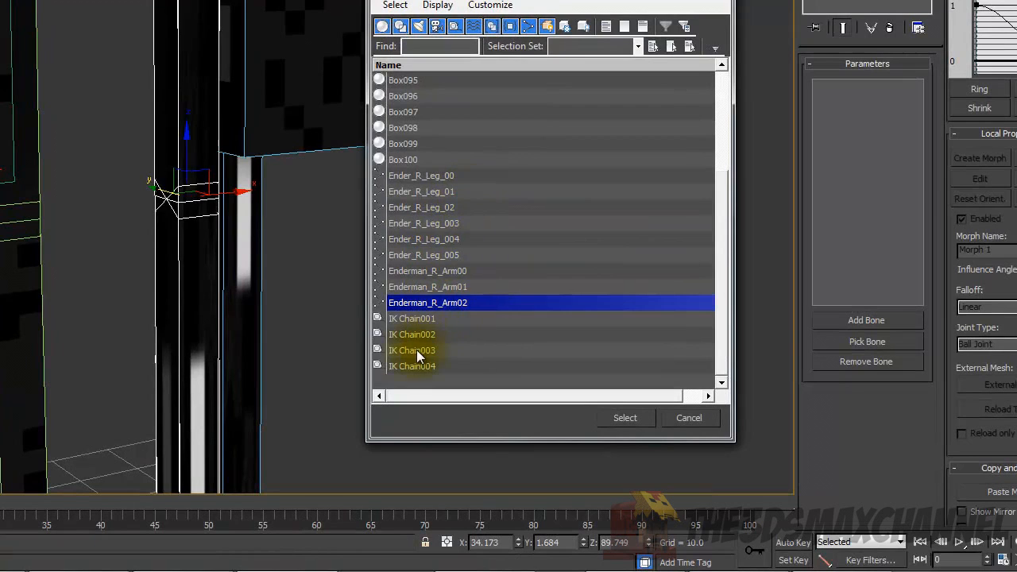
click(459, 288)
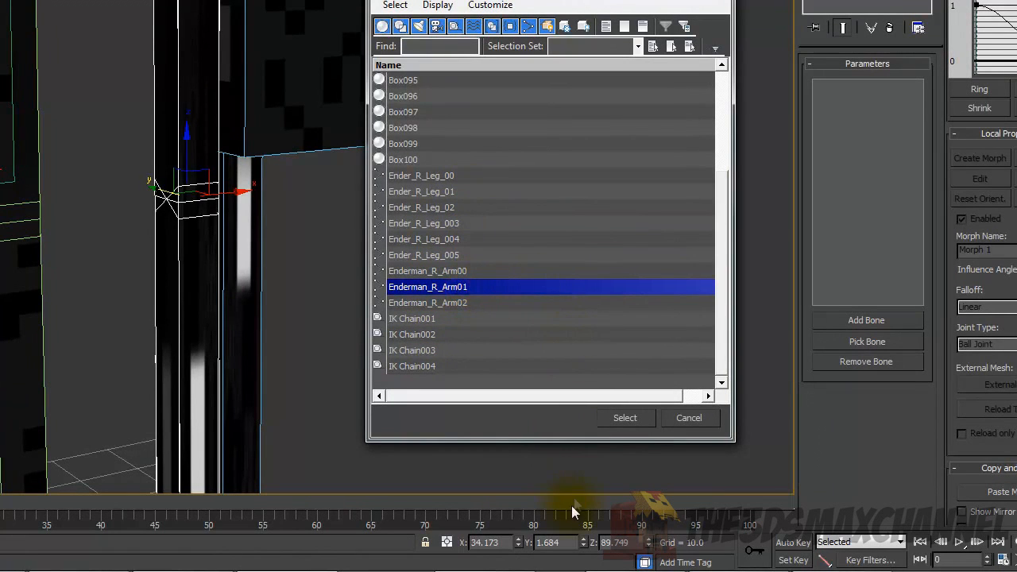
click(632, 418)
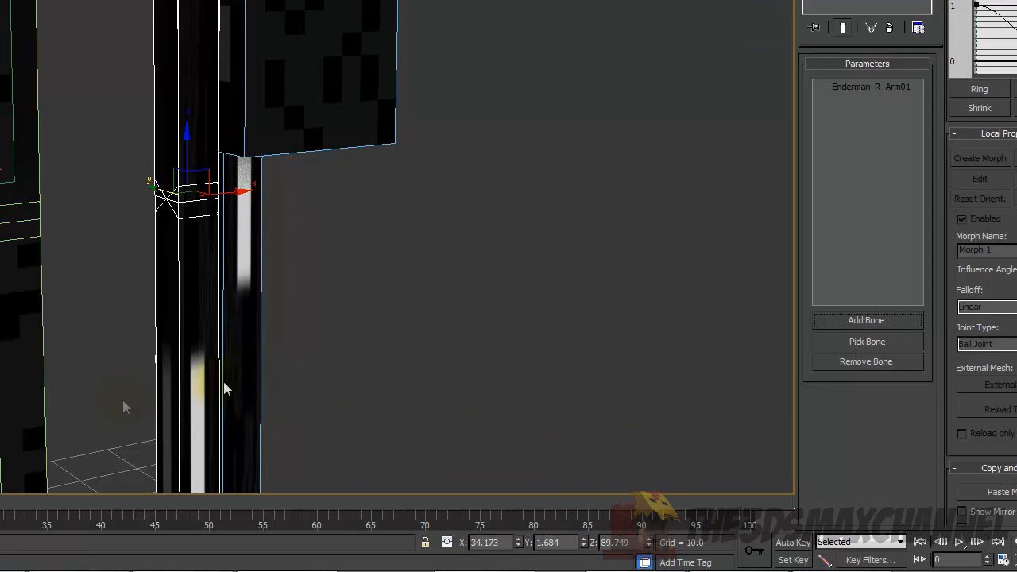
Create a morph for the Enderman_R_Arm01 bone with the arm bent at frame 100.
click(868, 86)
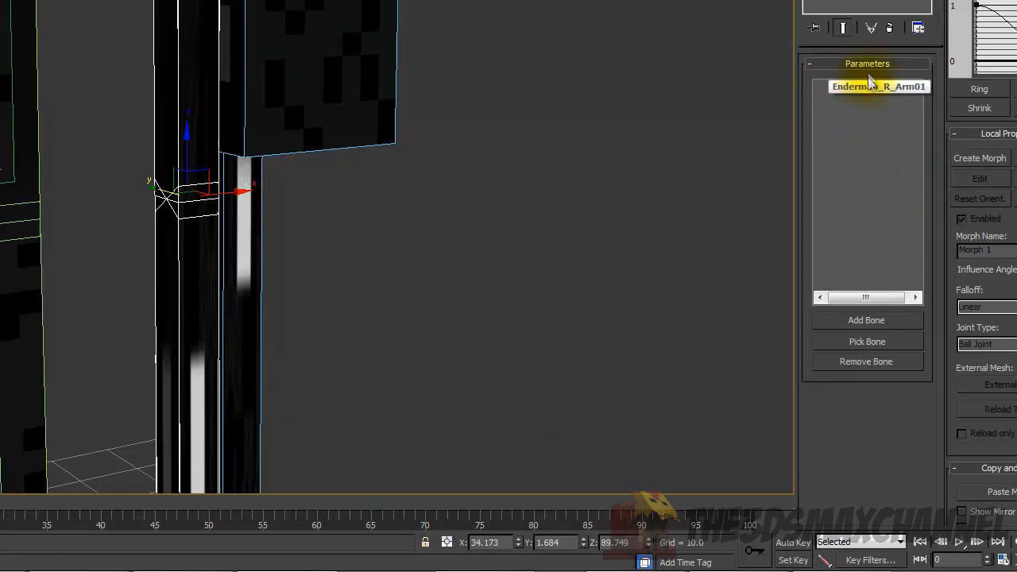
click(974, 157)
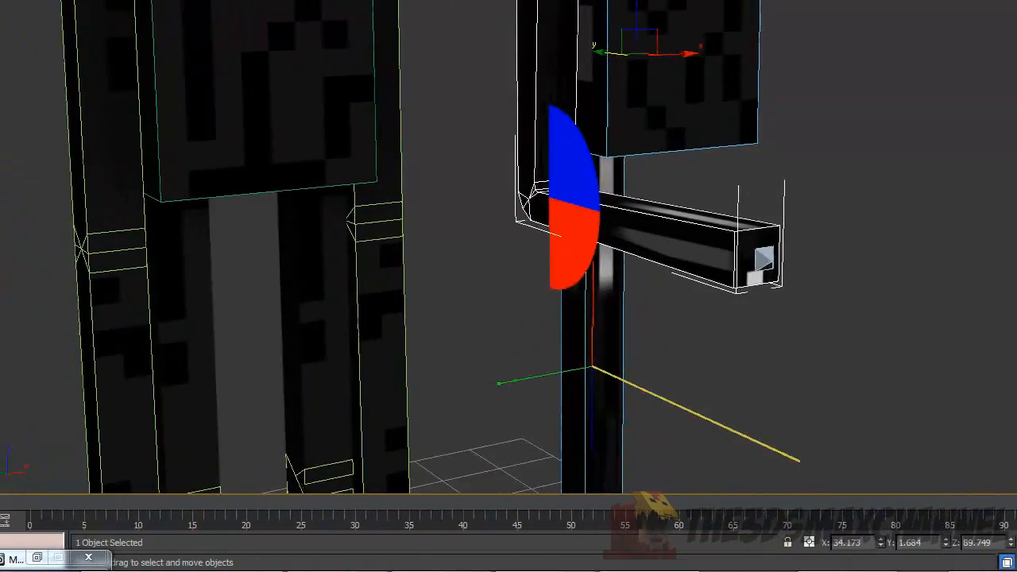
alt+middle_drag(981, 205, 813, 229)
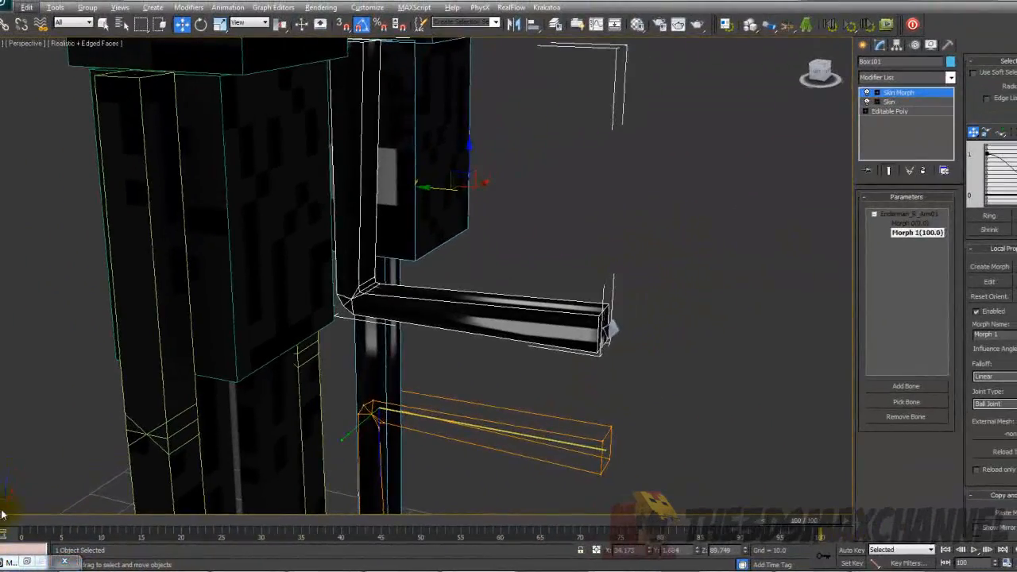
drag(4, 521, 843, 536)
key(w)
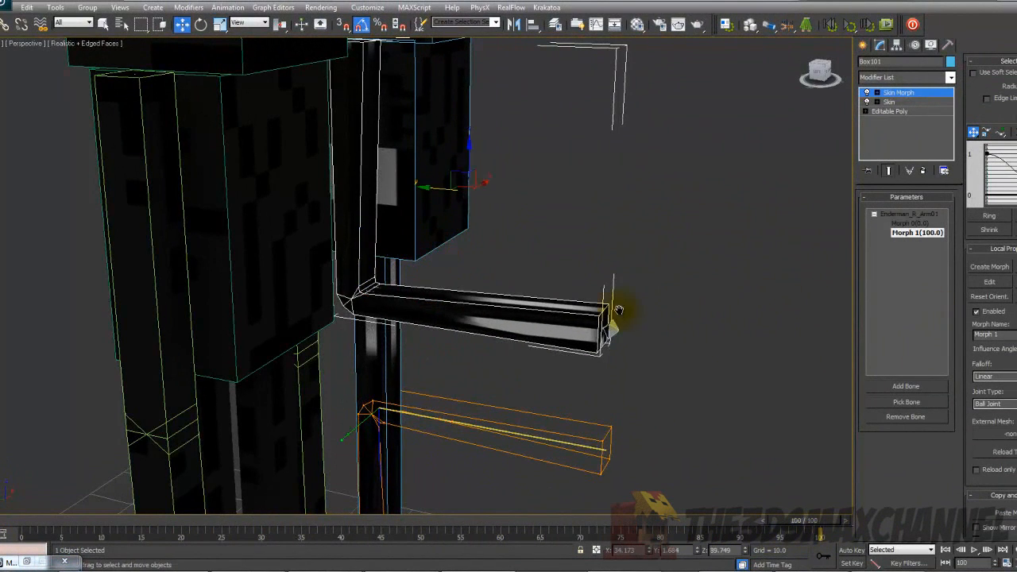
Enable editing of Morph 1 in the Skin Morph modifier and focus on the bent elbow.
middle_drag(616, 313, 639, 300)
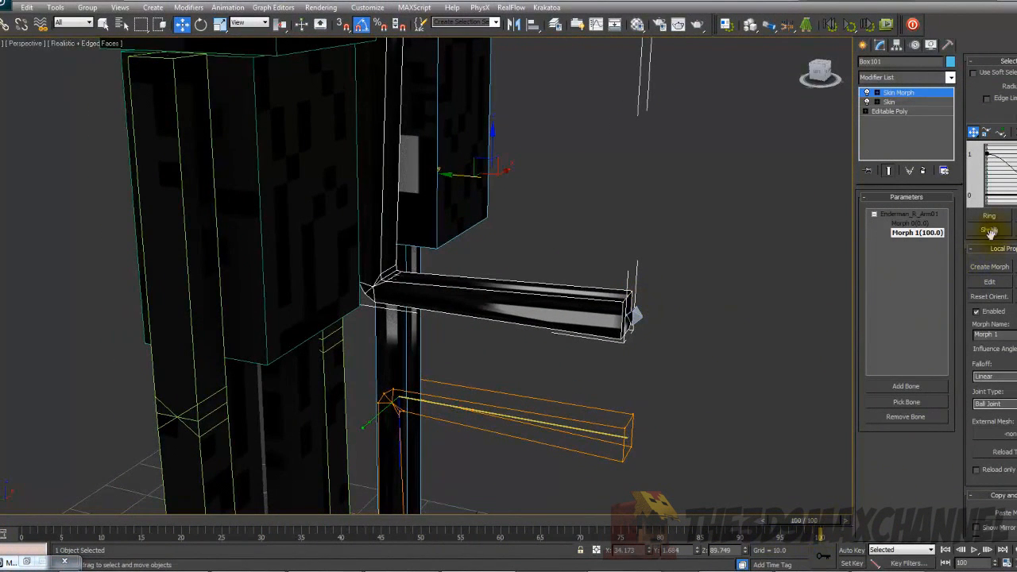
scroll(580, 340, up, 10)
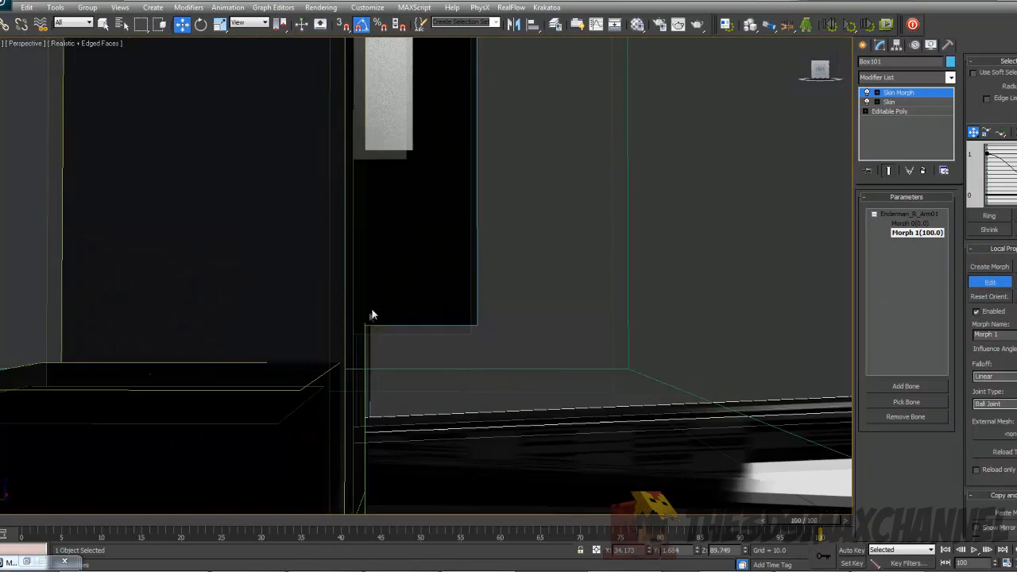
middle_drag(372, 314, 429, 243)
scroll(399, 281, down, 1)
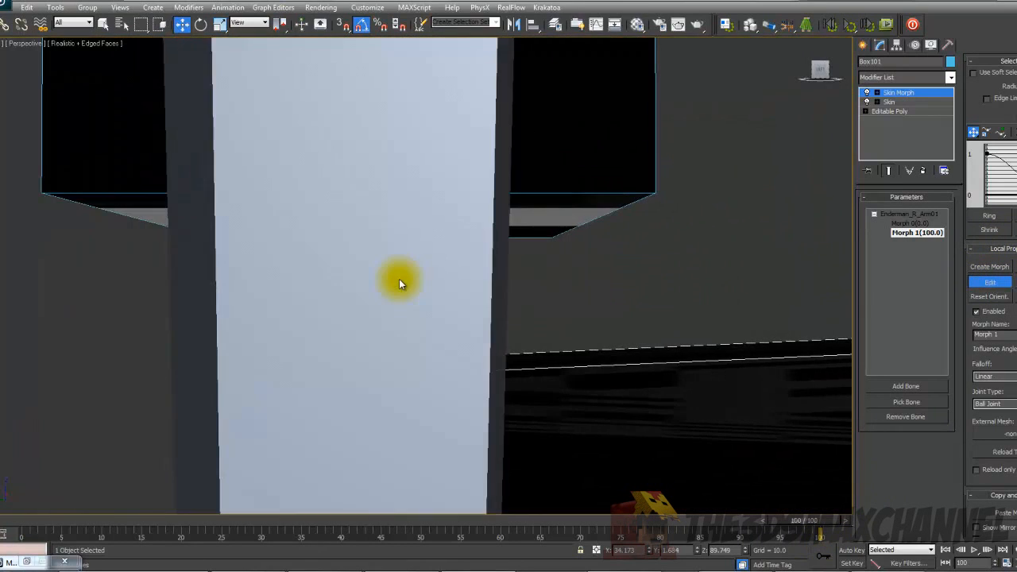
Show the bent arm in wireframe, enable 3D snapping, and align Morph 1's inner elbow point with the upper arm's front edge along Y.
scroll(399, 280, up, 2)
middle_drag(399, 281, 395, 263)
key(F3)
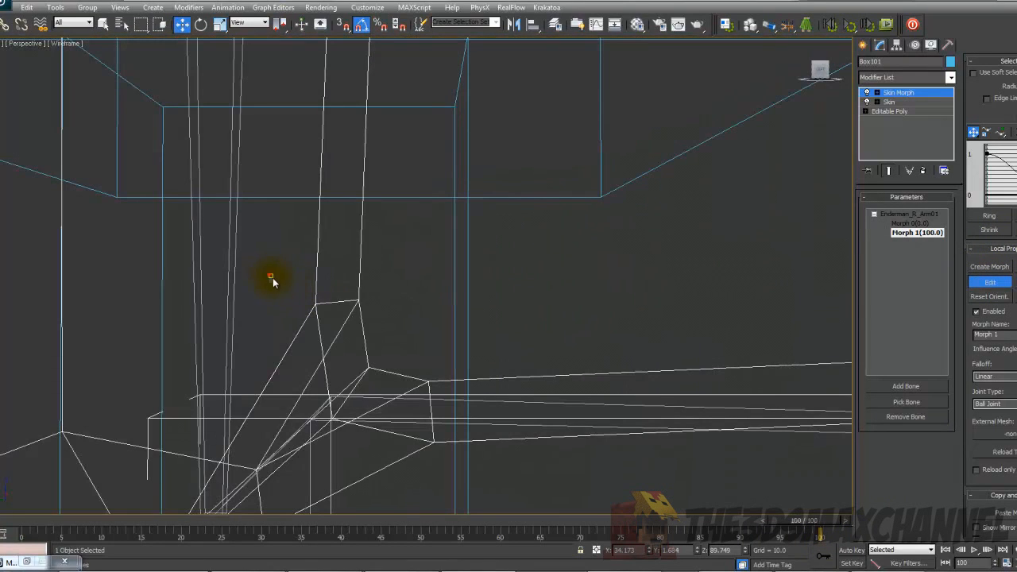
alt+middle_drag(374, 319, 348, 327)
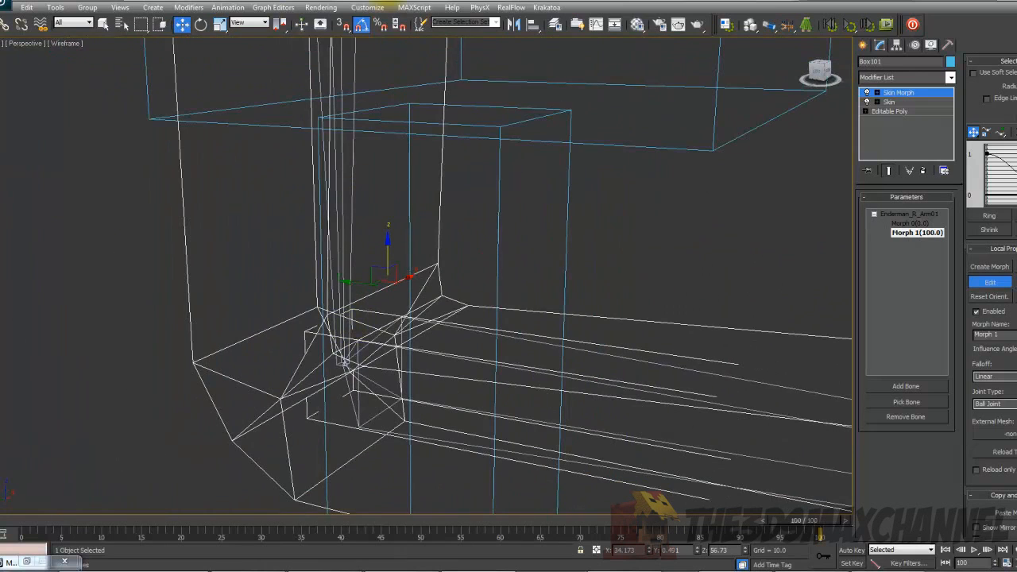
click(347, 30)
middle_drag(401, 223, 357, 291)
scroll(360, 318, down, 2)
scroll(354, 318, down, 4)
middle_drag(353, 338, 344, 380)
middle_drag(390, 294, 376, 348)
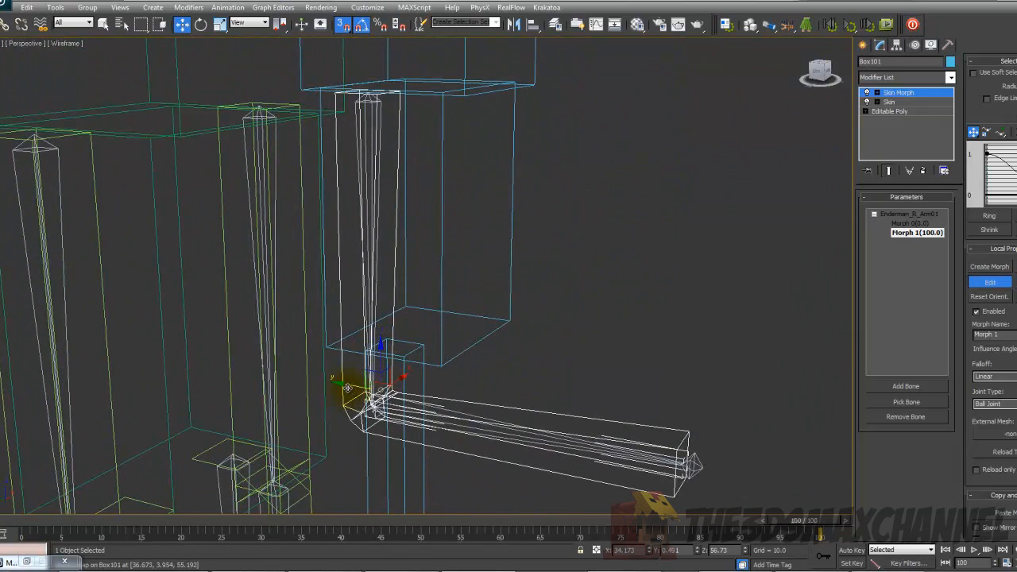
drag(348, 387, 400, 94)
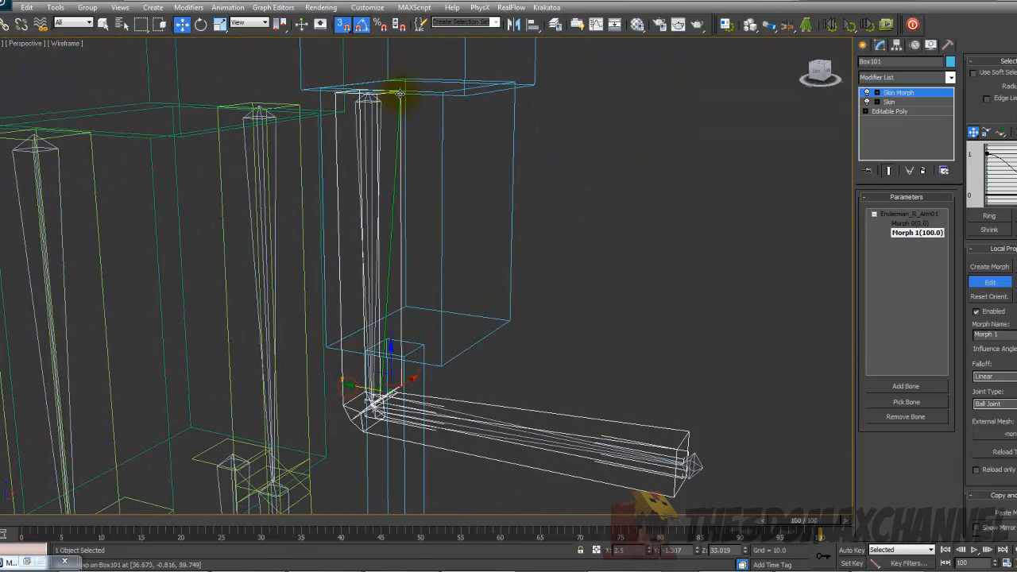
Select the inner elbow points of Morph 1 and snap their height to the forearm's upper edge.
alt+middle_drag(408, 174, 412, 144)
scroll(412, 145, up, 5)
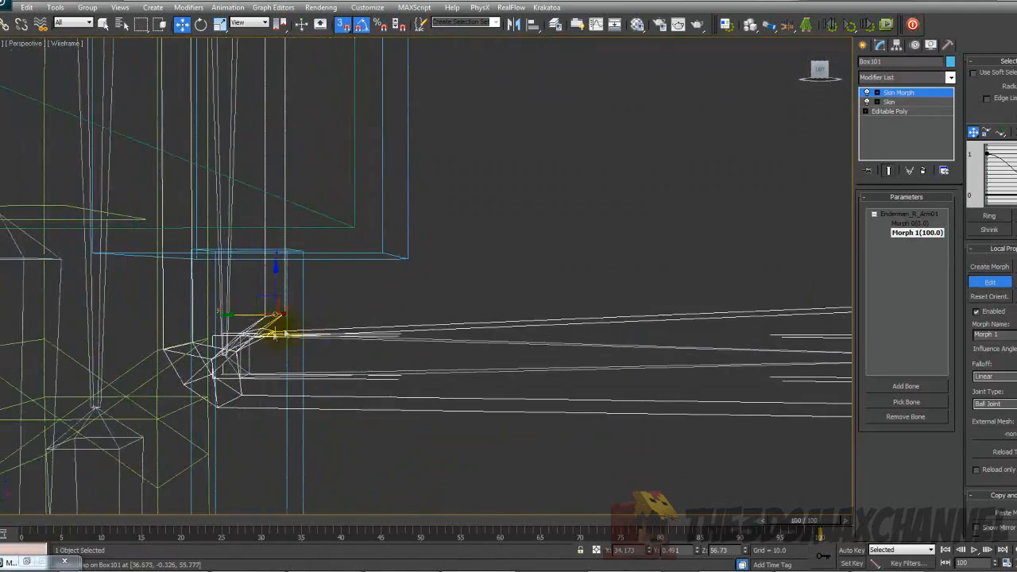
middle_drag(247, 351, 294, 346)
click(220, 328)
ctrl+click(171, 341)
scroll(295, 346, down, 3)
key(F3)
key(F3)
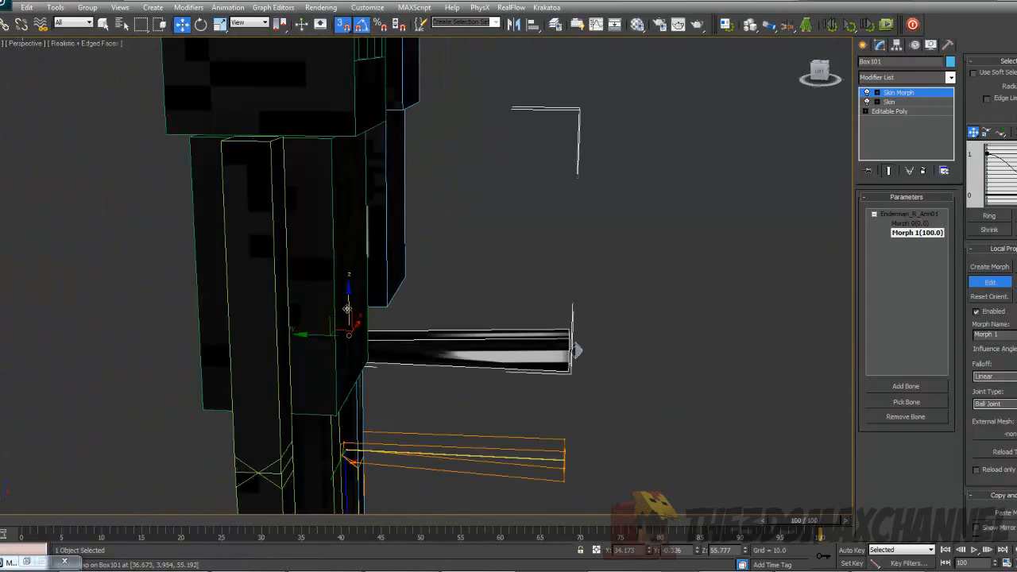
mouse_move(347, 309)
mouse_down()
mouse_move(345, 133)
mouse_move(567, 345)
mouse_move(568, 328)
mouse_up()
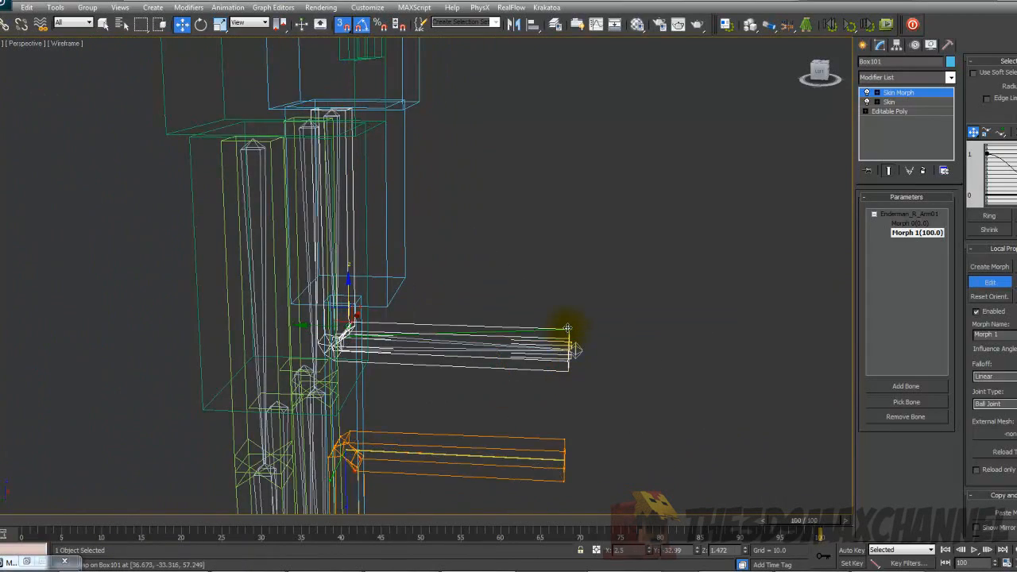
Finish editing the elbow points of Morph 1 and return the animation to frame 0.
mouse_move(454, 334)
alt+middle_down()
mouse_move(405, 336)
mouse_move(471, 338)
alt+middle_up()
scroll(451, 261, up, 3)
middle_drag(334, 322, 403, 342)
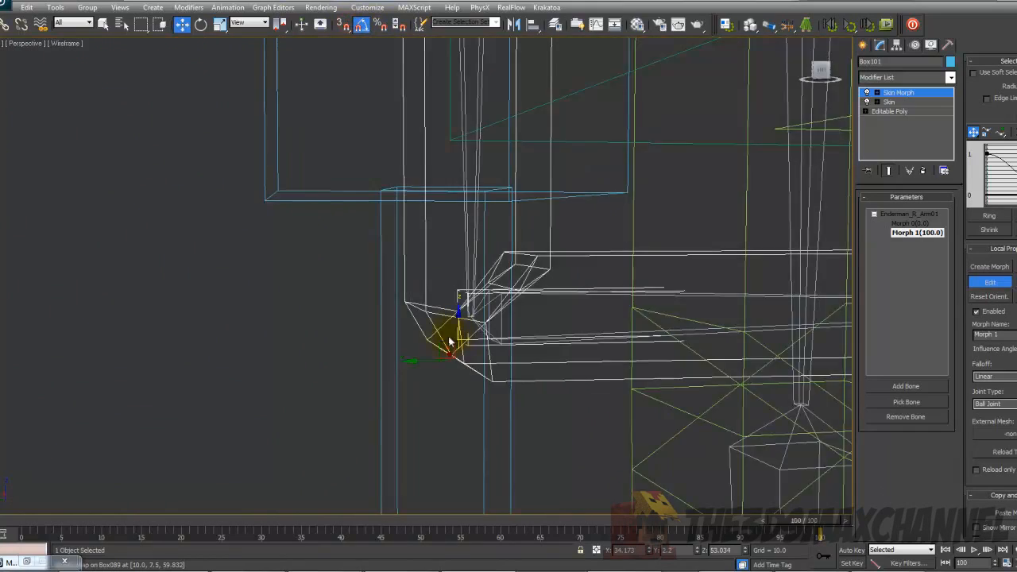
key(F3)
mouse_move(441, 350)
alt+middle_down()
mouse_move(597, 319)
mouse_move(469, 374)
mouse_move(477, 397)
mouse_move(501, 404)
mouse_move(504, 390)
mouse_move(480, 360)
mouse_move(418, 407)
mouse_move(360, 381)
mouse_move(374, 376)
mouse_move(331, 232)
mouse_move(419, 266)
alt+middle_up()
click(460, 354)
scroll(418, 406, up, 2)
scroll(374, 376, down, 3)
scroll(420, 266, down, 1)
click(31, 523)
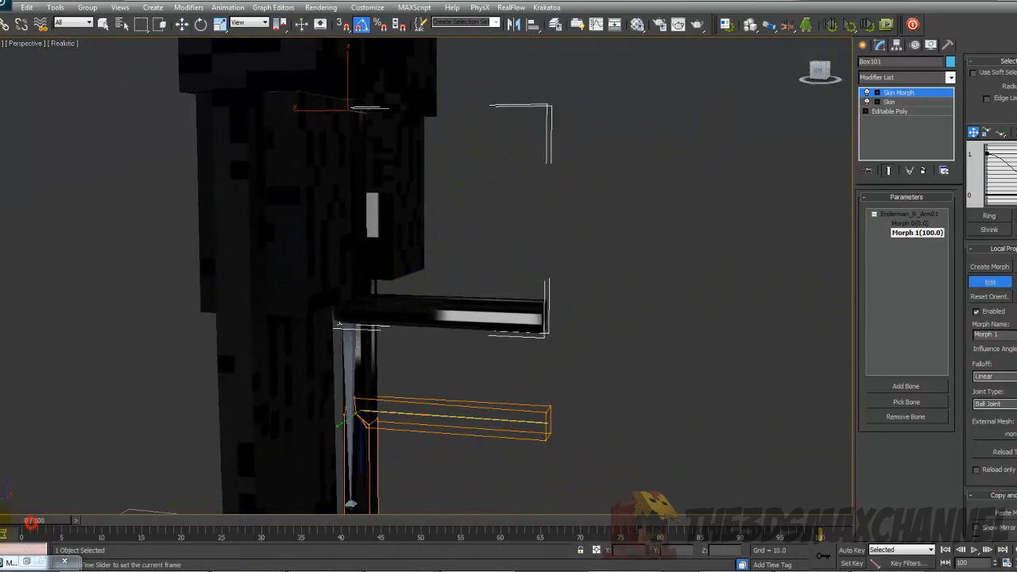
click(985, 283)
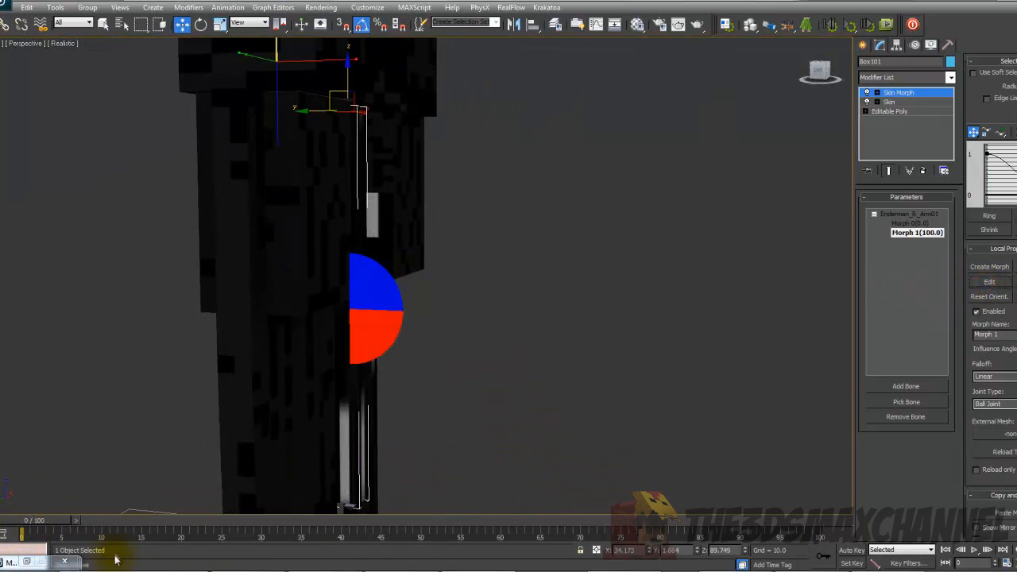
Scrub the animation between frames 0 and 100 and examine how the corrected elbow bends.
drag(43, 523, 395, 550)
alt+middle_drag(477, 400, 396, 398)
middle_drag(336, 395, 436, 330)
scroll(439, 267, up, 5)
scroll(488, 347, up, 2)
alt+middle_drag(488, 295, 424, 306)
scroll(528, 345, down, 7)
drag(35, 525, 893, 559)
key(w)
scroll(529, 394, down, 6)
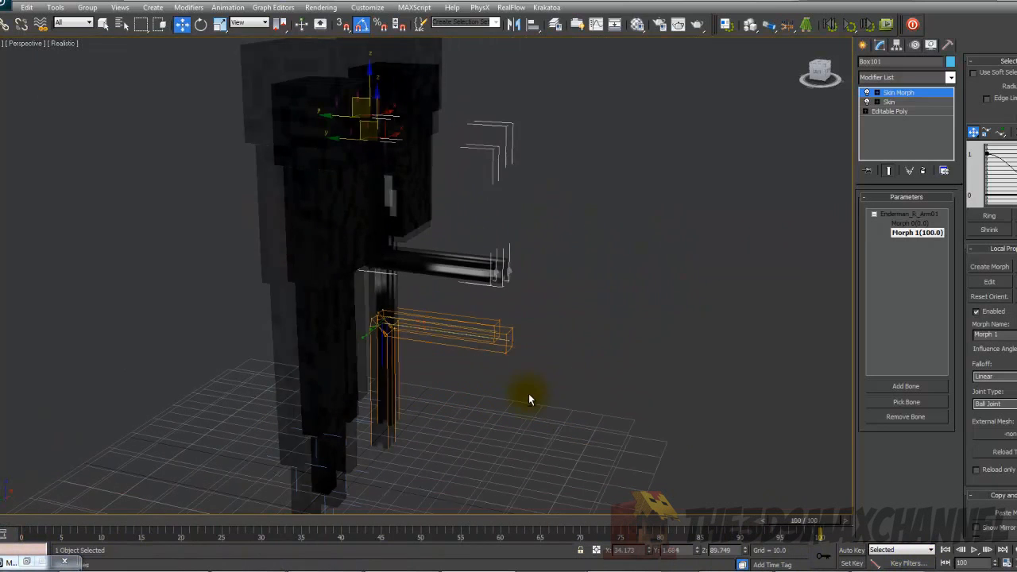
Leave the arm's Skin Morph modifier, deselect the arm and set the animation back to frame 0.
click(896, 94)
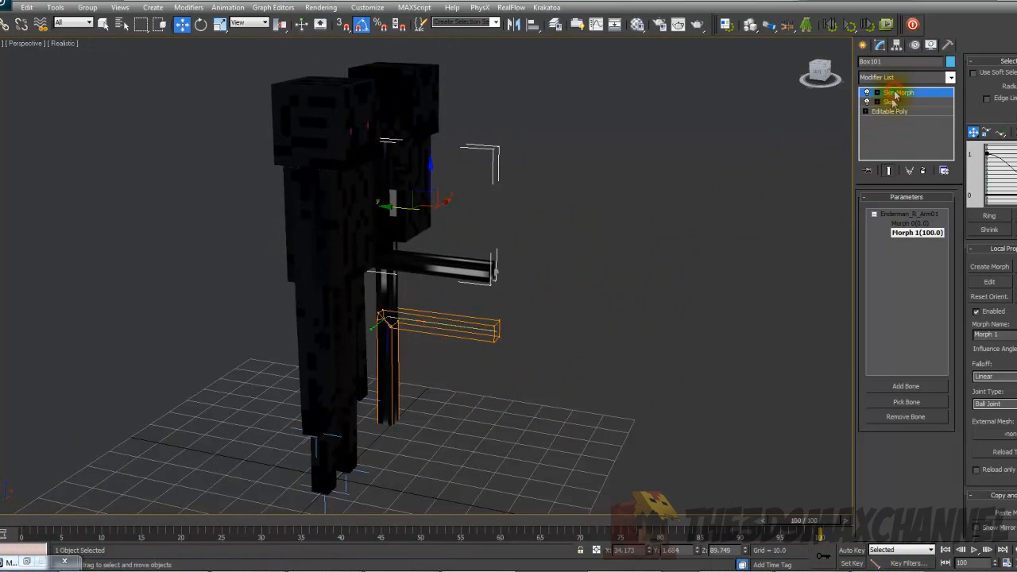
alt+middle_drag(532, 254, 596, 277)
click(595, 278)
click(394, 232)
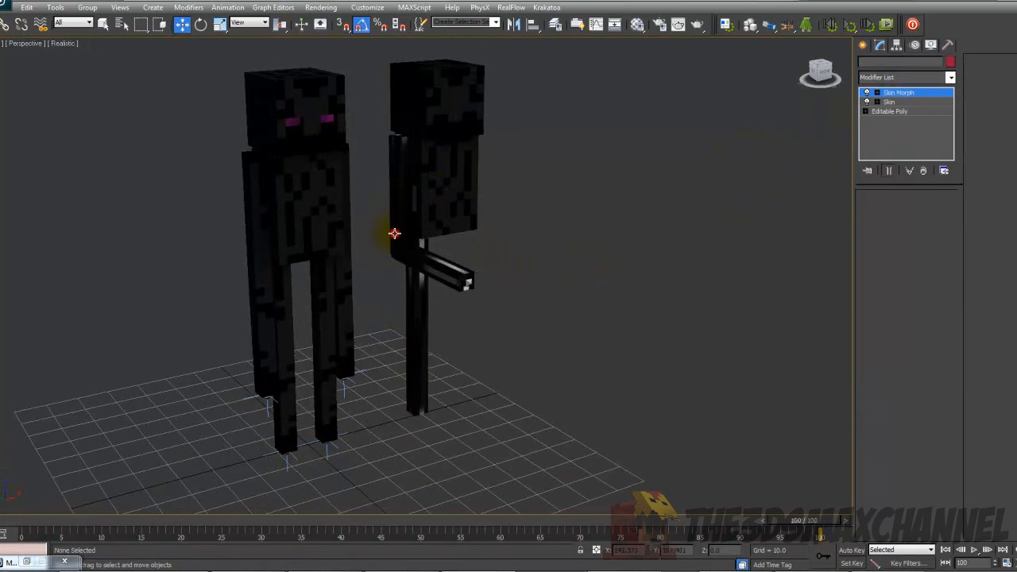
click(898, 92)
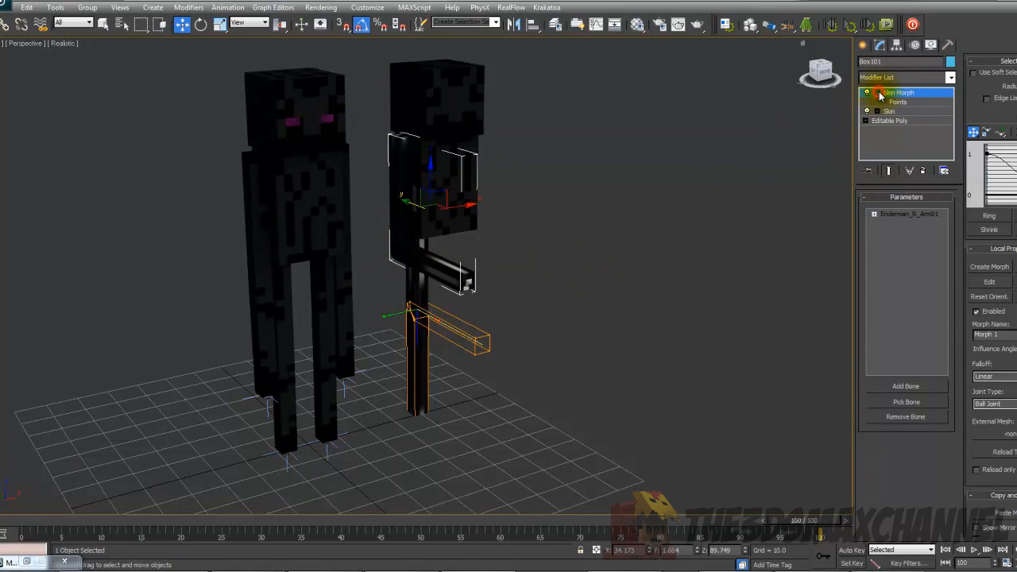
click(530, 236)
scroll(418, 310, up, 5)
middle_drag(481, 233, 454, 315)
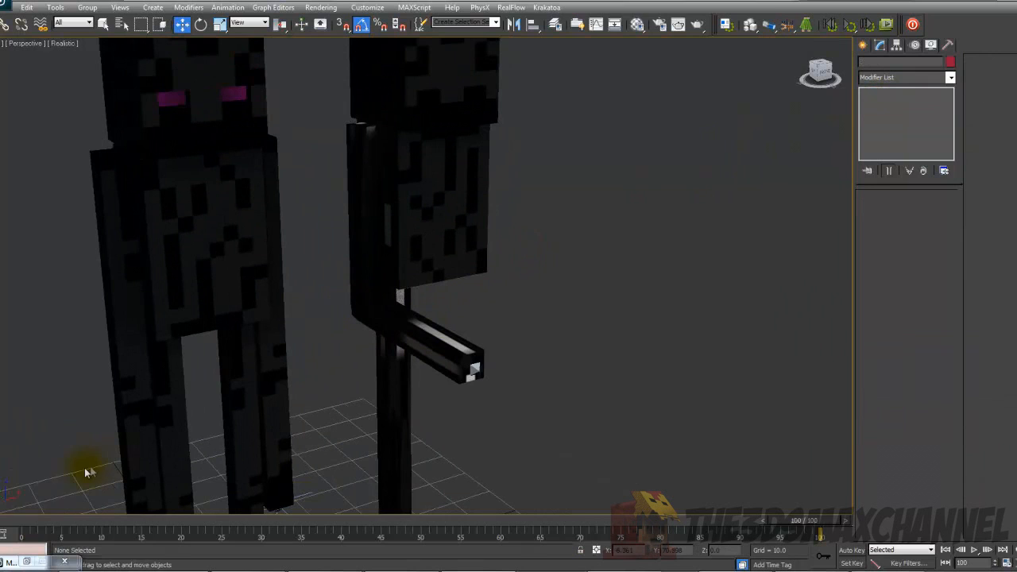
click(1, 519)
key(F3)
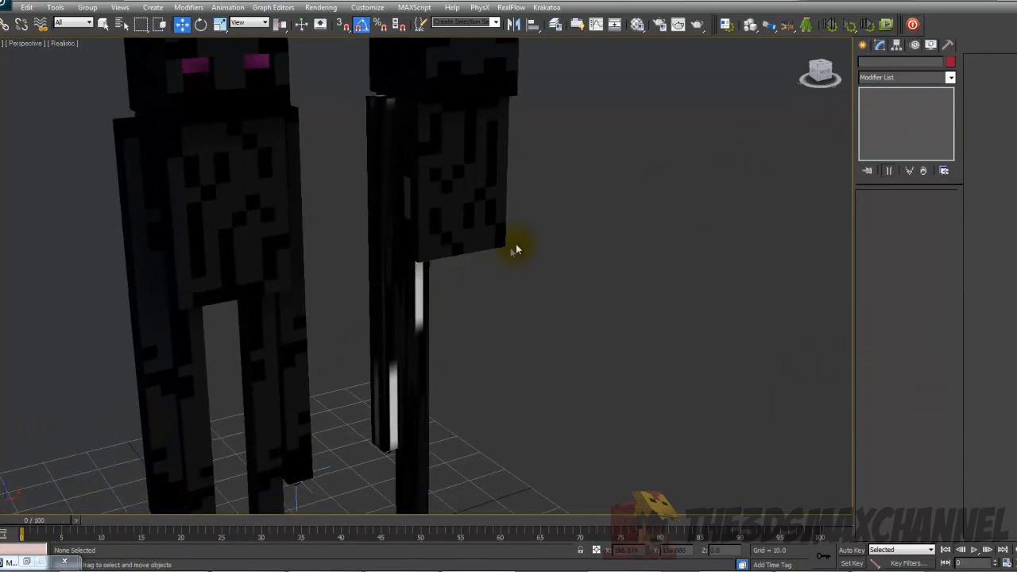
Select the right forearm bone, move the animation to frame 1 and display the scene in wireframe.
click(393, 207)
click(390, 357)
key(F3)
alt+middle_drag(401, 359, 441, 393)
scroll(445, 355, up, 3)
scroll(441, 358, down, 3)
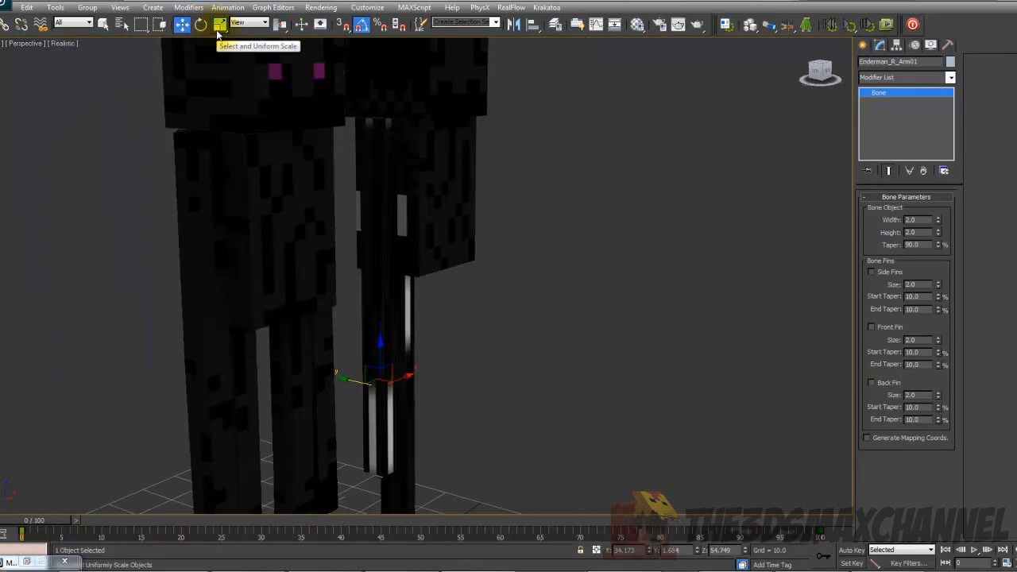
alt+middle_drag(310, 80, 382, 242)
drag(37, 520, 77, 524)
mouse_move(394, 383)
middle_down()
mouse_move(392, 403)
mouse_move(434, 395)
mouse_move(395, 396)
middle_up()
scroll(434, 395, down, 2)
scroll(394, 396, up, 1)
key(F3)
key(F3)
mouse_move(357, 357)
alt+middle_down()
mouse_move(379, 343)
mouse_move(373, 265)
alt+middle_up()
scroll(363, 336, up, 3)
key(F3)
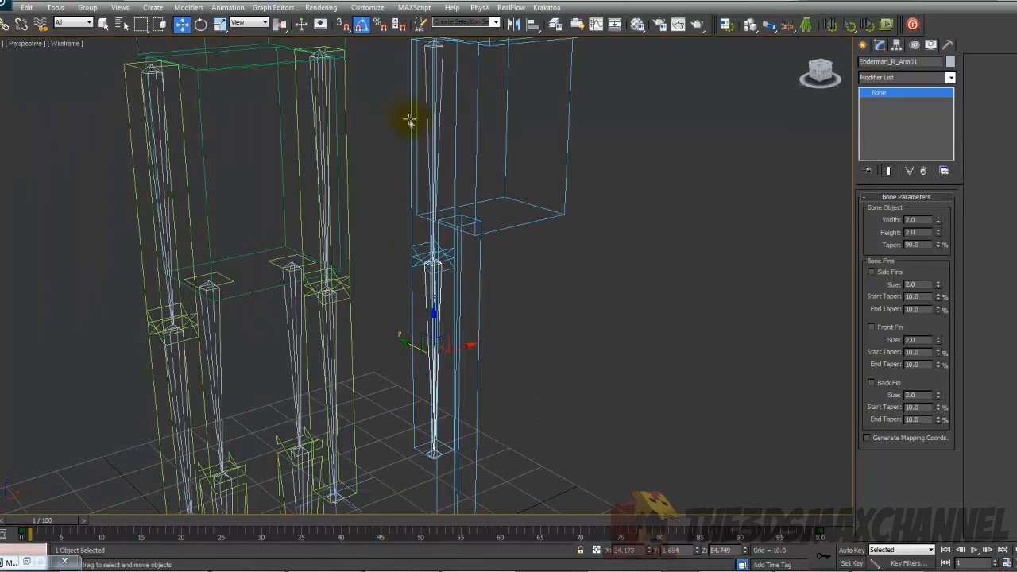
Apply an IK Limb Solver from the upper arm bone Enderman_R_Arm00 to the hand end bone Enderman_R_Arm02.
click(424, 57)
click(425, 48)
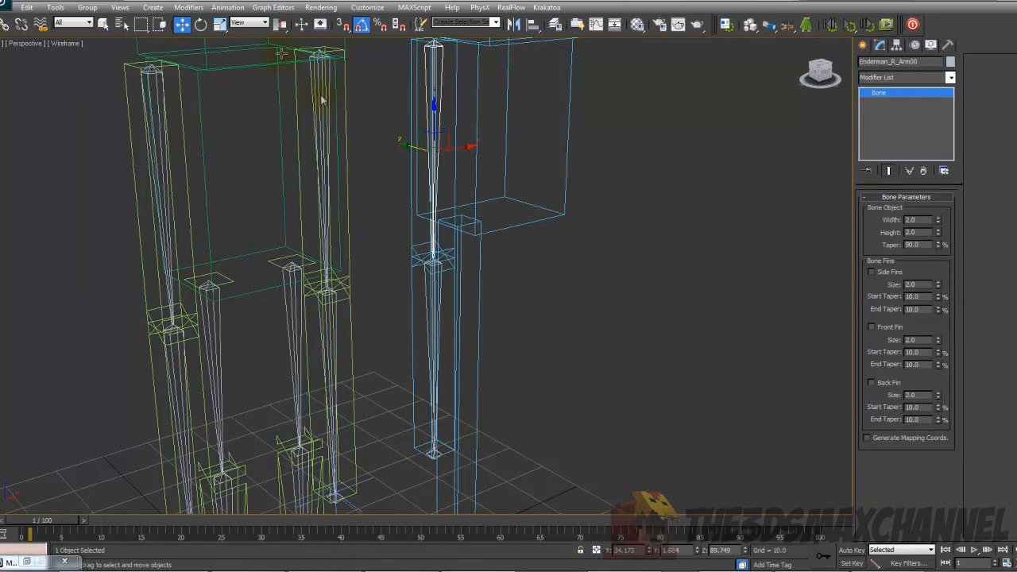
middle_drag(385, 236, 358, 156)
scroll(245, 68, up, 2)
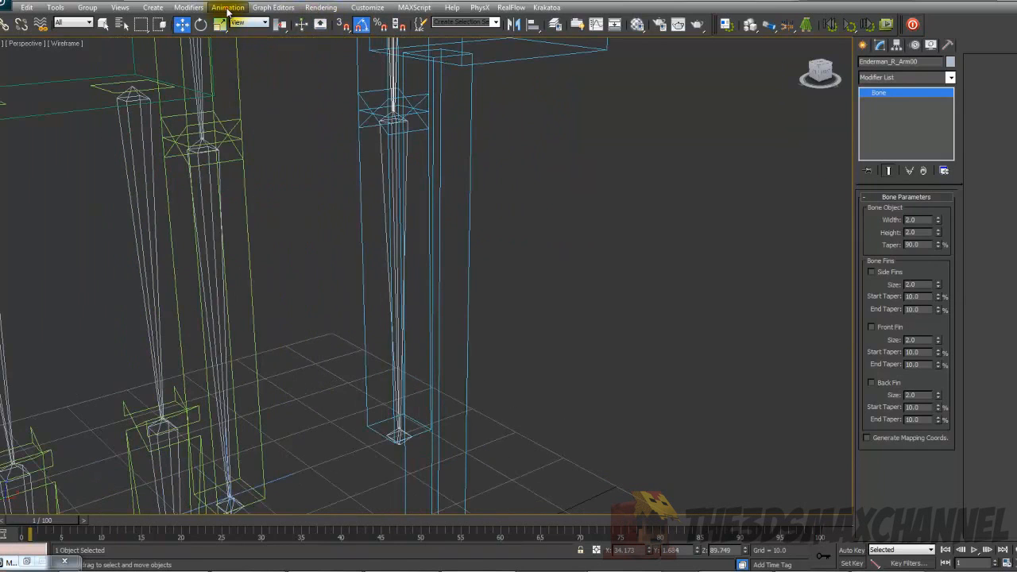
click(228, 8)
mouse_move(243, 53)
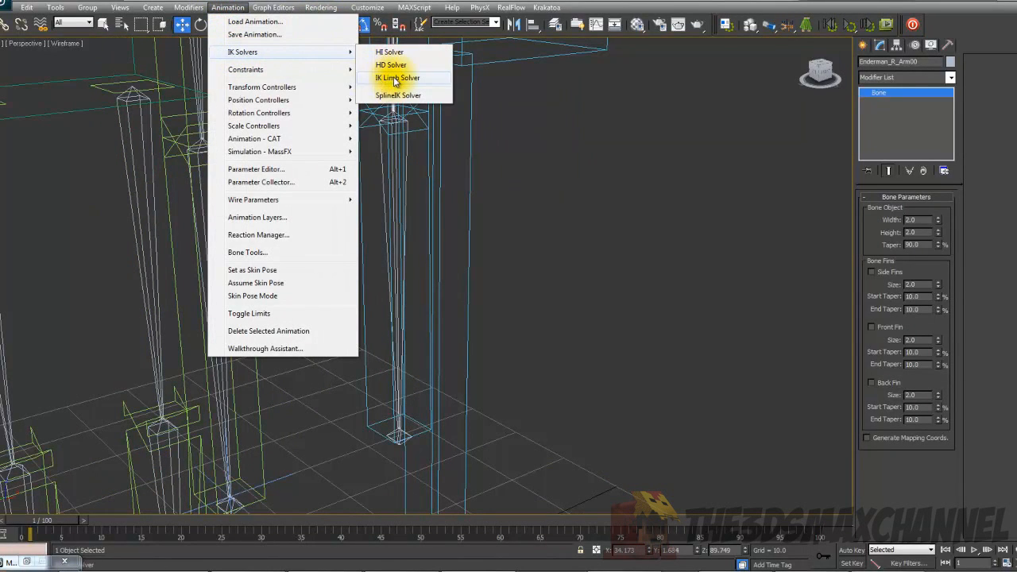
click(385, 80)
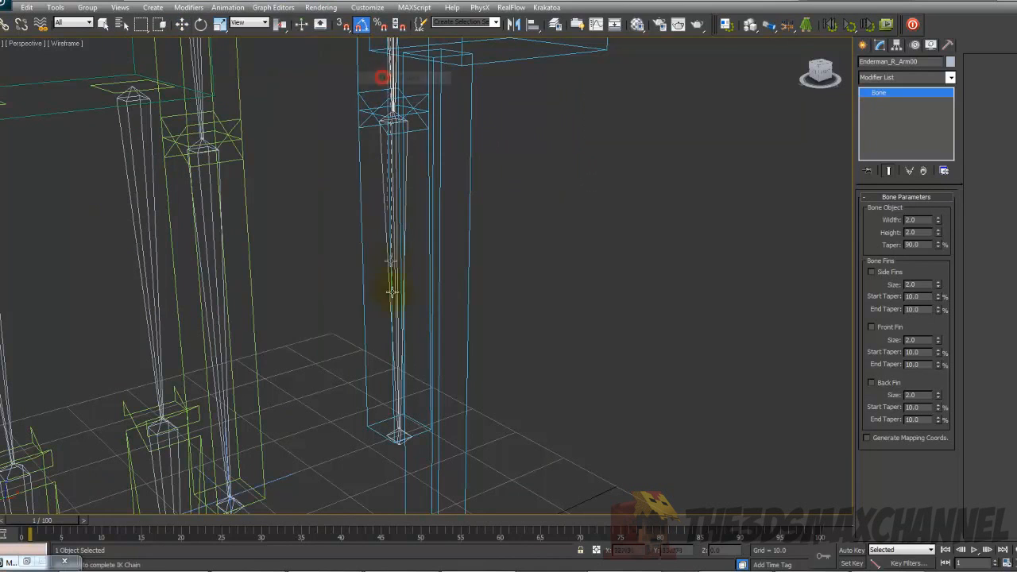
click(391, 438)
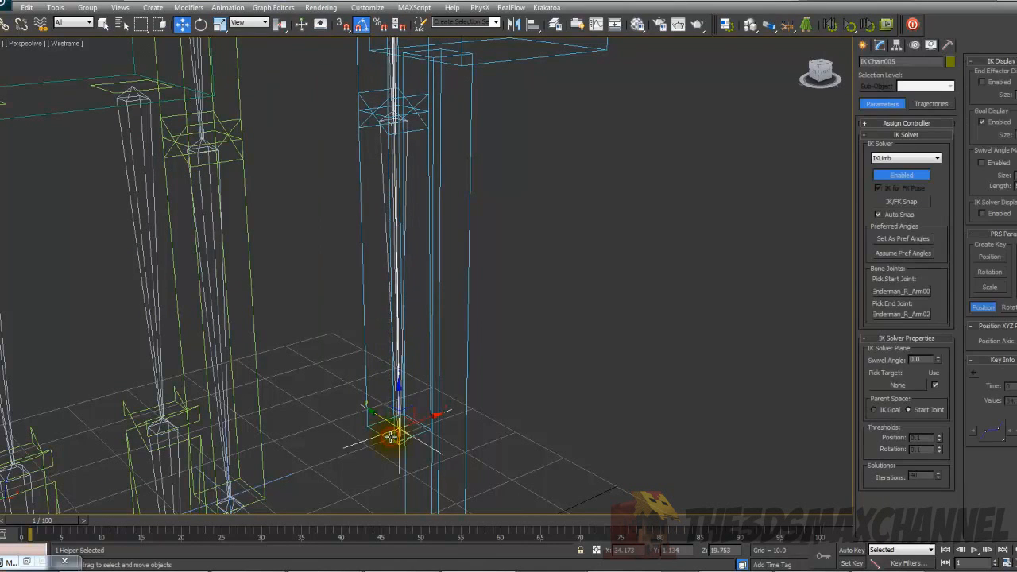
Try moving the right arm's IK goal in shaded view to test how the elbow bends.
key(F3)
scroll(429, 382, down, 5)
scroll(443, 356, up, 6)
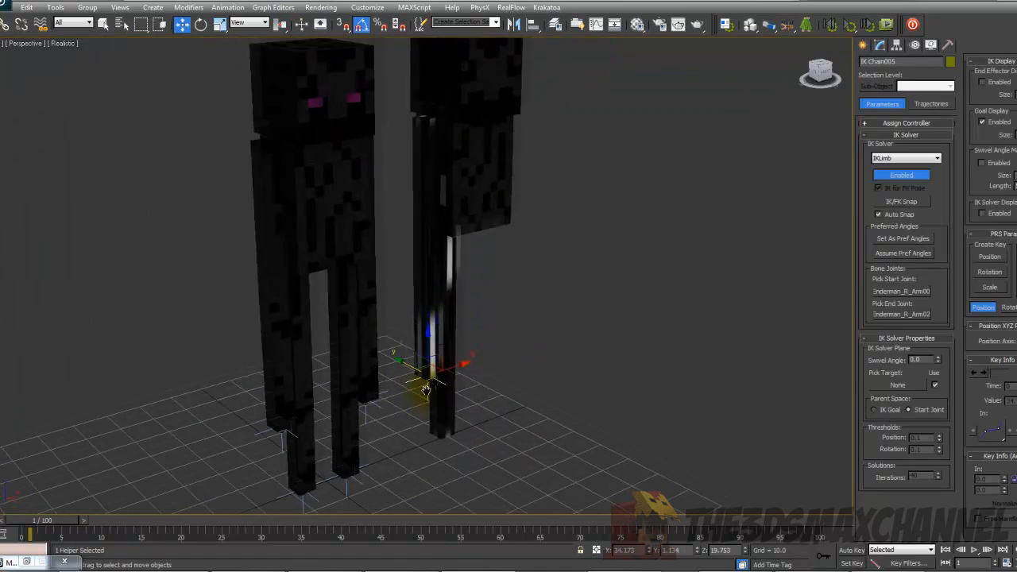
drag(410, 368, 500, 294)
drag(473, 225, 387, 300)
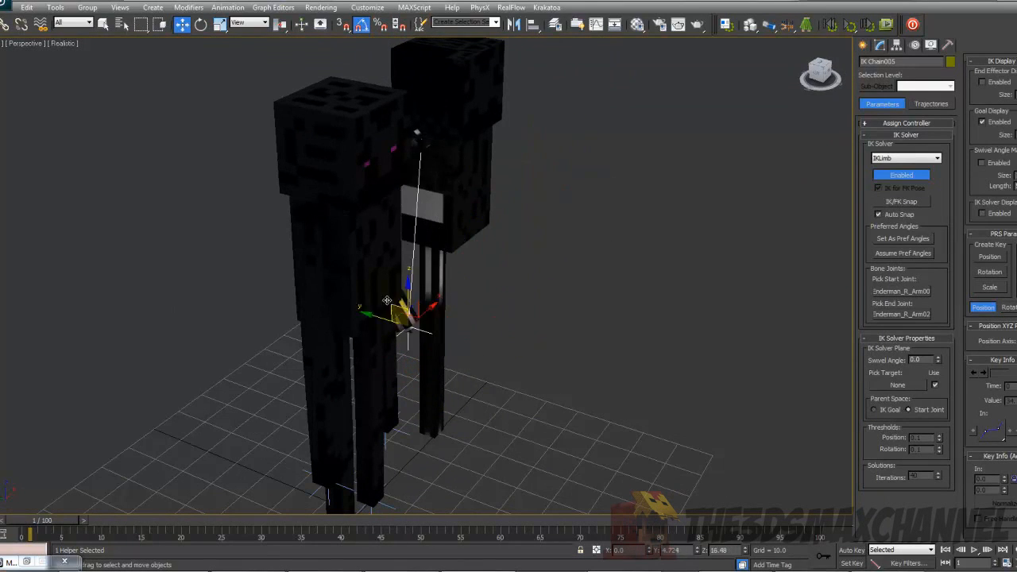
drag(439, 351, 493, 357)
right_click(493, 357)
mouse_move(496, 278)
alt+middle_down()
mouse_move(497, 300)
mouse_move(422, 271)
mouse_move(515, 295)
mouse_move(466, 380)
mouse_move(484, 290)
alt+middle_up()
scroll(459, 297, up, 3)
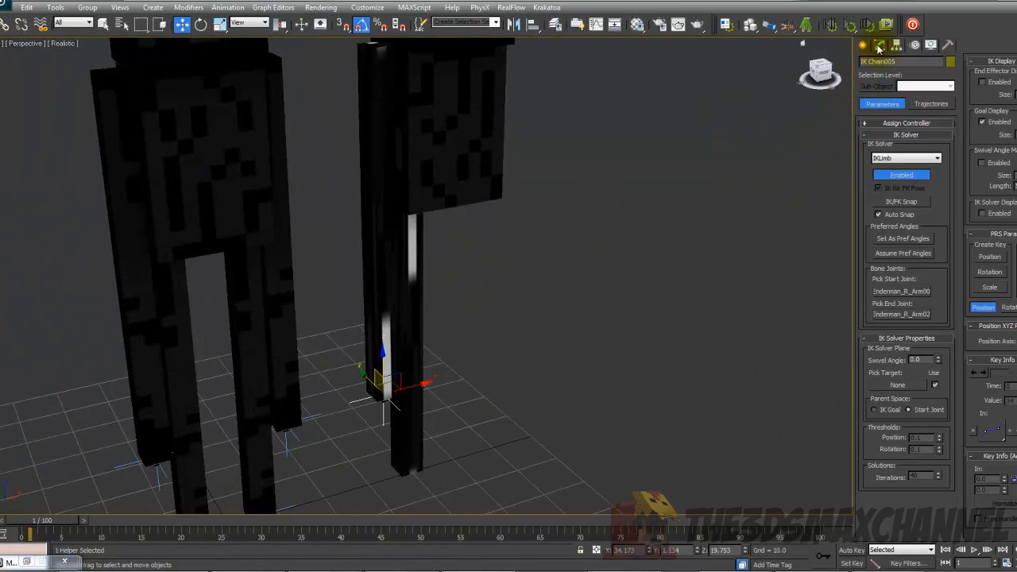
Open the IK chain's modifier settings and return the time slider to frame 0.
click(879, 46)
scroll(521, 309, down, 3)
middle_drag(533, 253, 478, 287)
drag(58, 522, 50, 522)
scroll(483, 272, up, 5)
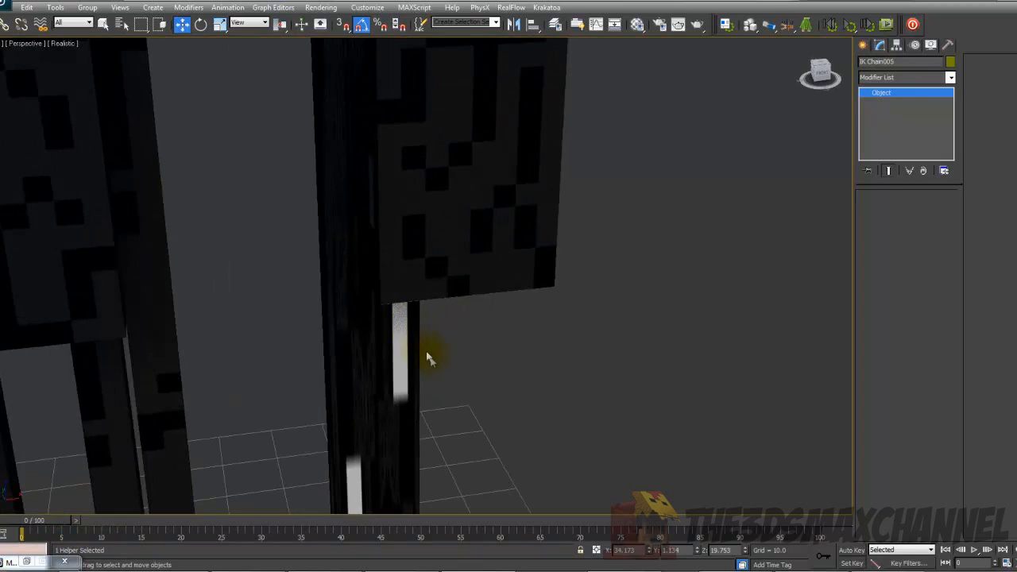
scroll(424, 354, down, 5)
scroll(437, 318, up, 2)
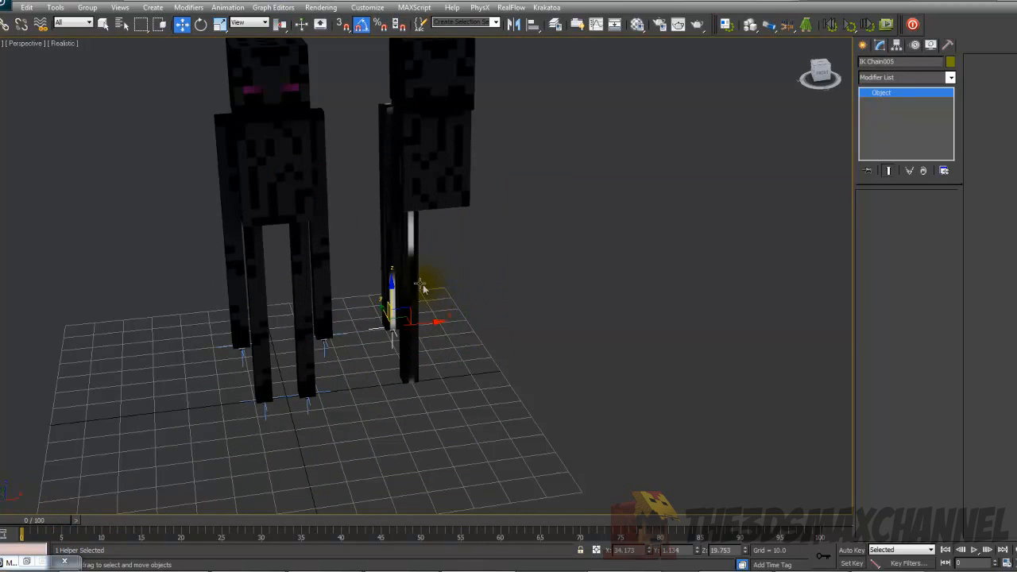
Select the unrigged Enderman's leg mesh and its four long vertical edges, displaying the scene in wireframe.
click(417, 279)
scroll(413, 302, up, 5)
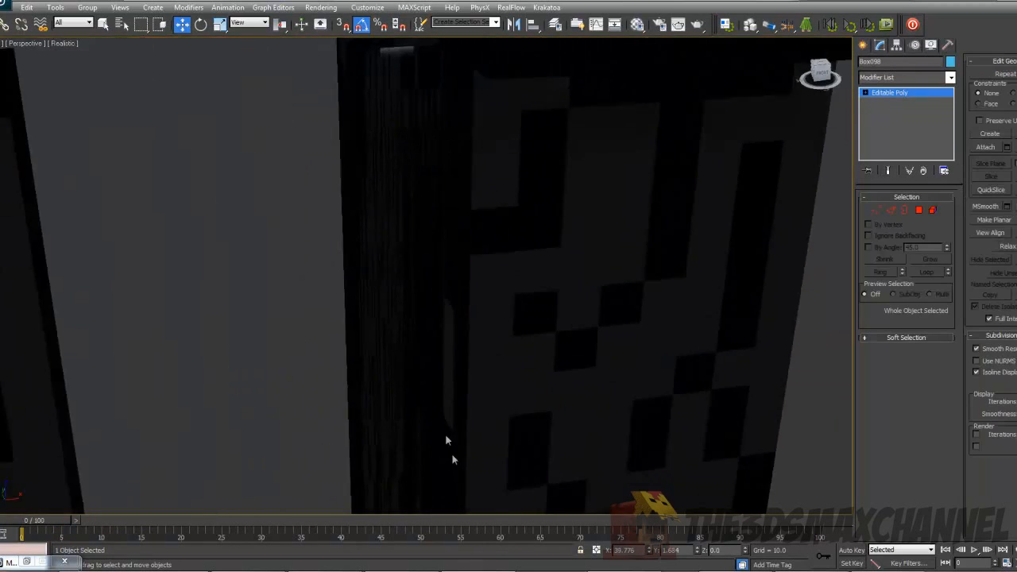
scroll(390, 404, down, 7)
scroll(422, 294, up, 5)
mouse_move(430, 343)
alt+middle_down()
mouse_move(482, 281)
mouse_move(484, 331)
mouse_move(577, 311)
mouse_move(730, 308)
mouse_move(620, 298)
mouse_move(500, 306)
alt+middle_up()
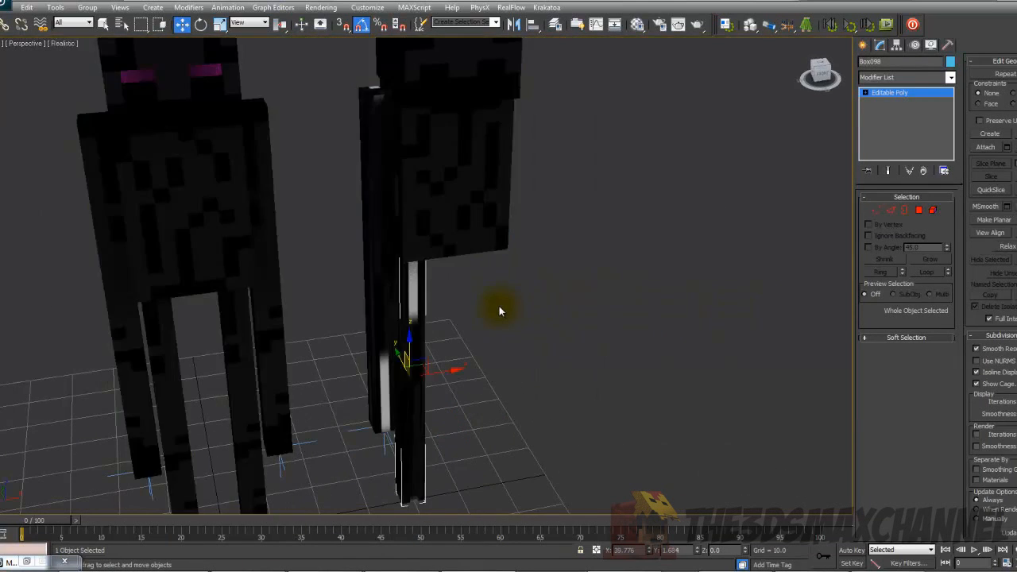
middle_drag(511, 313, 527, 244)
scroll(563, 282, up, 3)
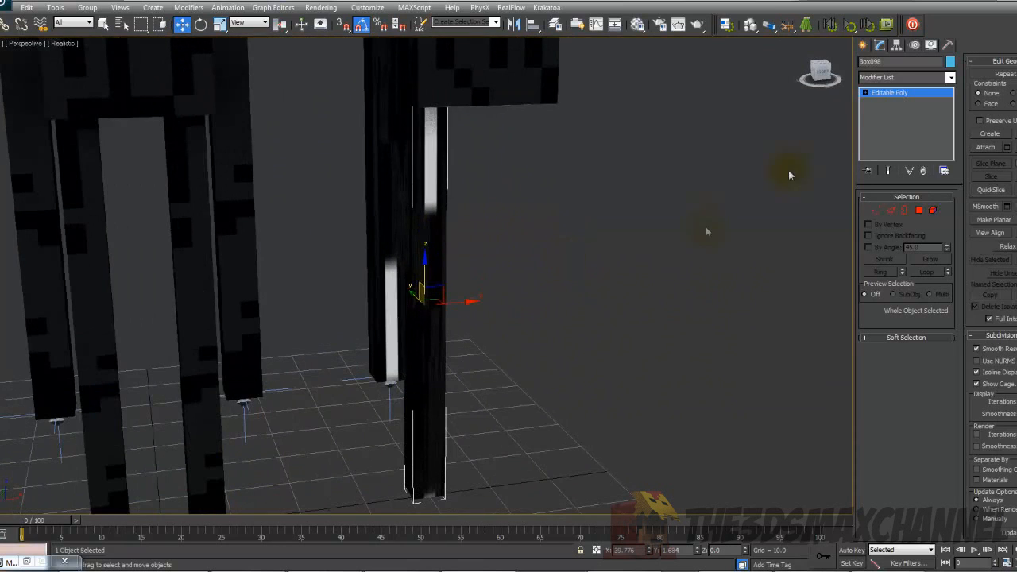
click(892, 213)
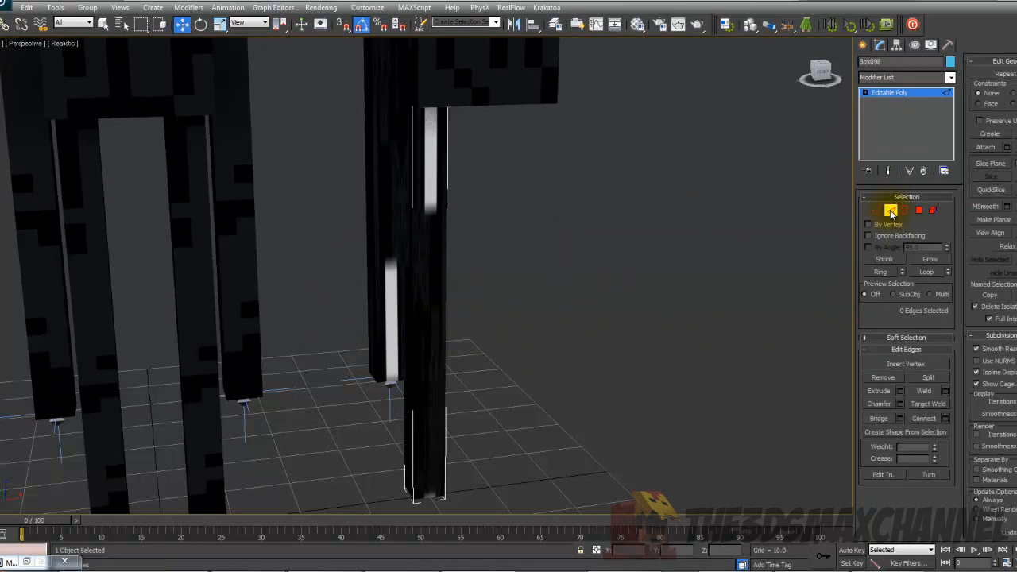
drag(595, 236, 240, 275)
key(F3)
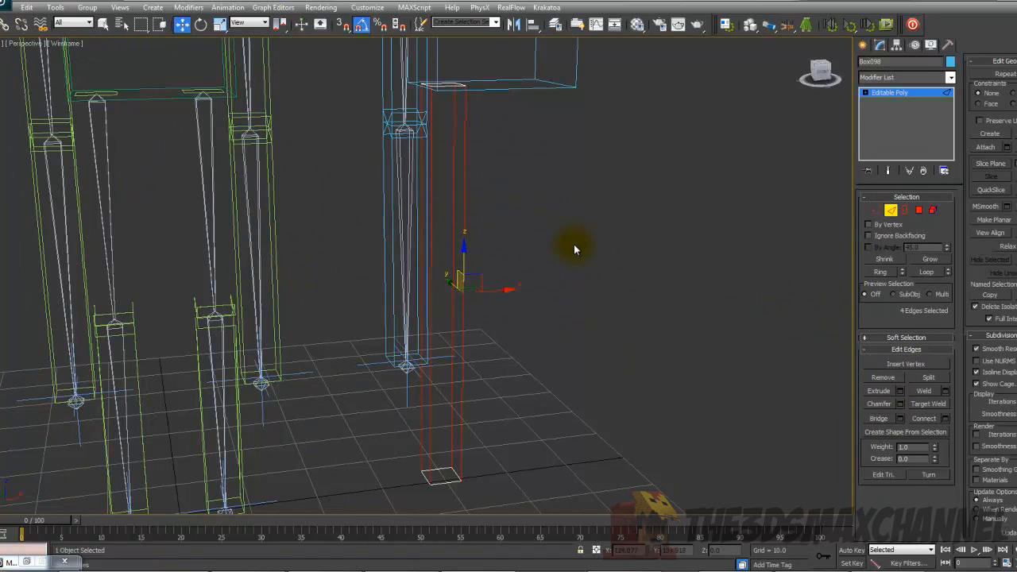
Connect the selected leg edges with 3 segments and a pinch of -90 to form closely spaced knee loops.
click(947, 419)
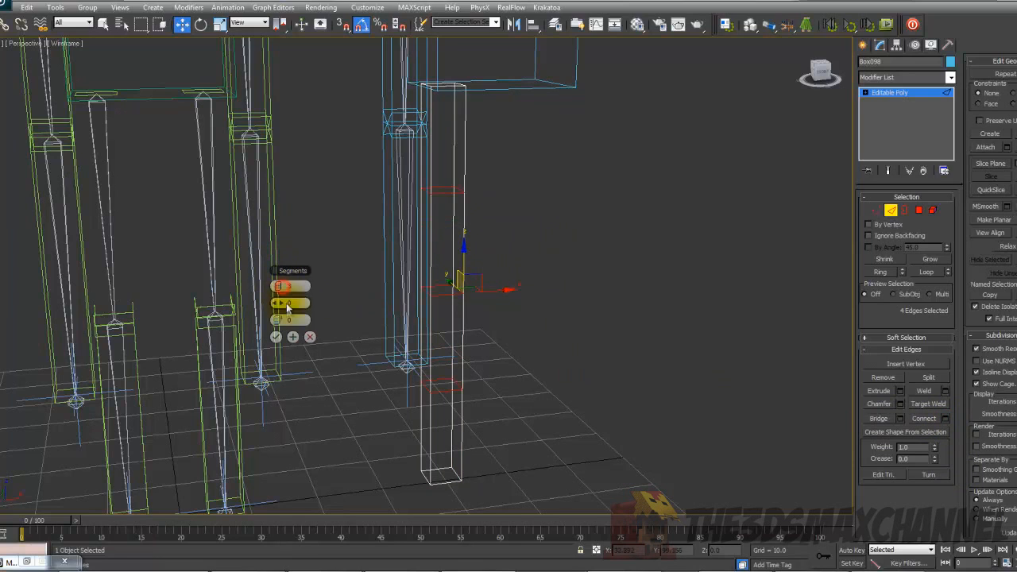
drag(279, 303, 274, 302)
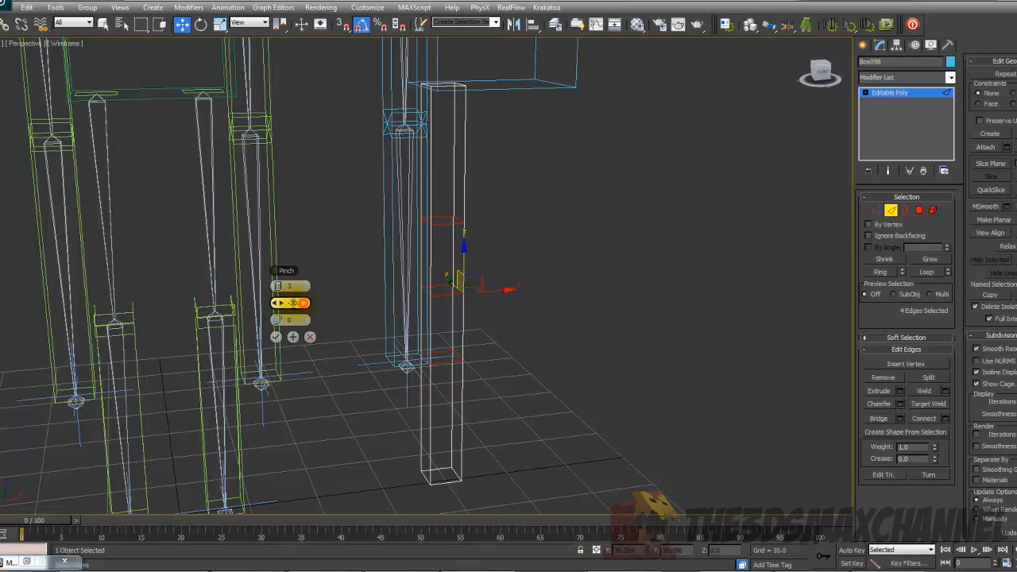
text(90)
key(Return)
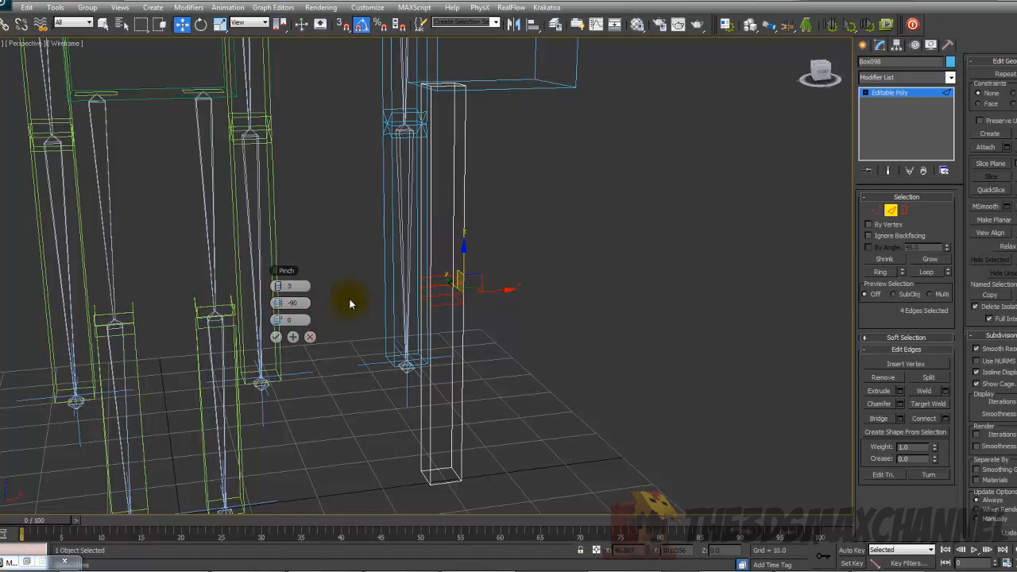
click(277, 337)
Compare the leg's new knee loops with the rigged Enderman's knees in wireframe and shaded display.
middle_drag(498, 218, 454, 297)
scroll(466, 299, down, 1)
scroll(466, 302, down, 3)
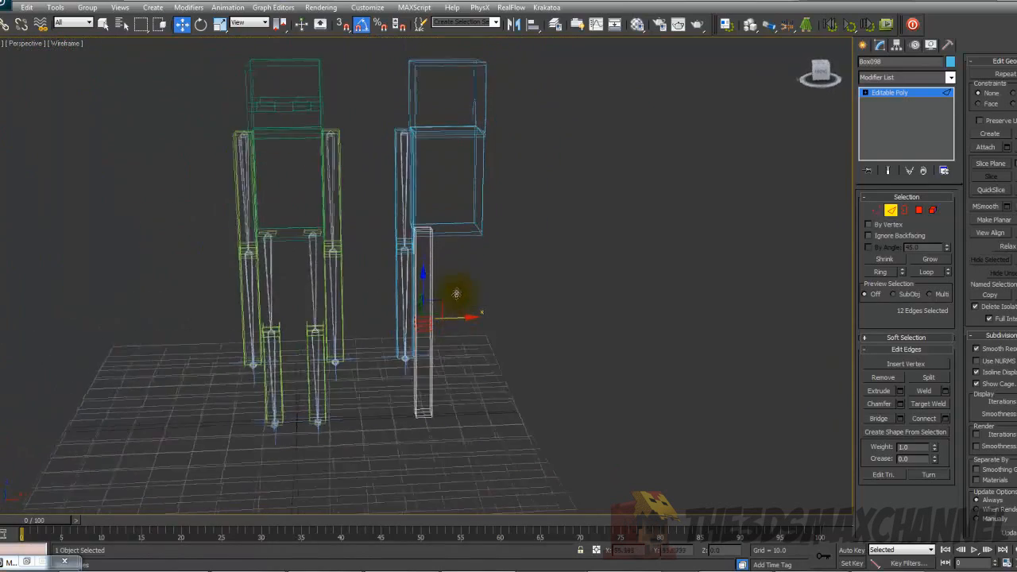
scroll(454, 297, up, 1)
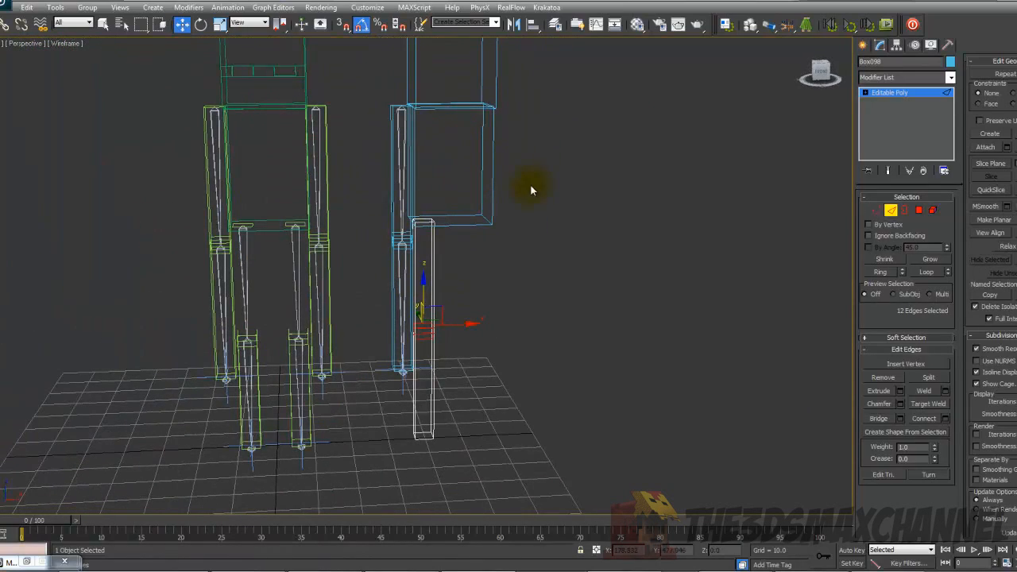
scroll(459, 298, up, 3)
key(F3)
mouse_move(461, 301)
alt+middle_down()
mouse_move(464, 290)
mouse_move(477, 306)
mouse_move(452, 368)
alt+middle_up()
key(F3)
scroll(477, 306, up, 4)
scroll(453, 368, down, 6)
key(F3)
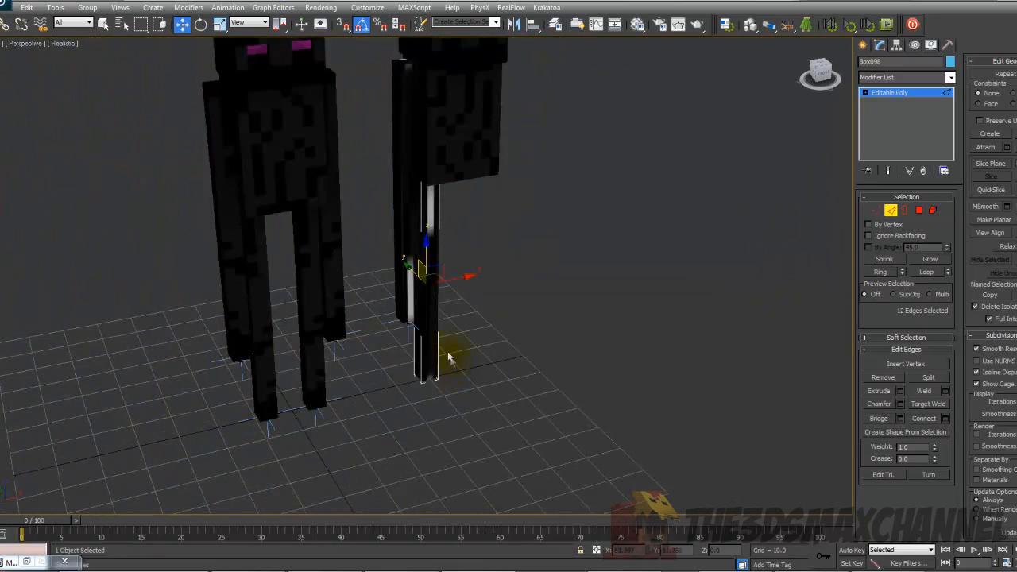
scroll(429, 334, up, 3)
key(F3)
Connect the six knee loop edges on the leg's two side faces with 1 segment to add vertical centre edges.
alt+middle_drag(449, 326, 427, 322)
alt+middle_drag(476, 300, 386, 240)
drag(396, 350, 407, 355)
alt+middle_drag(360, 307, 335, 293)
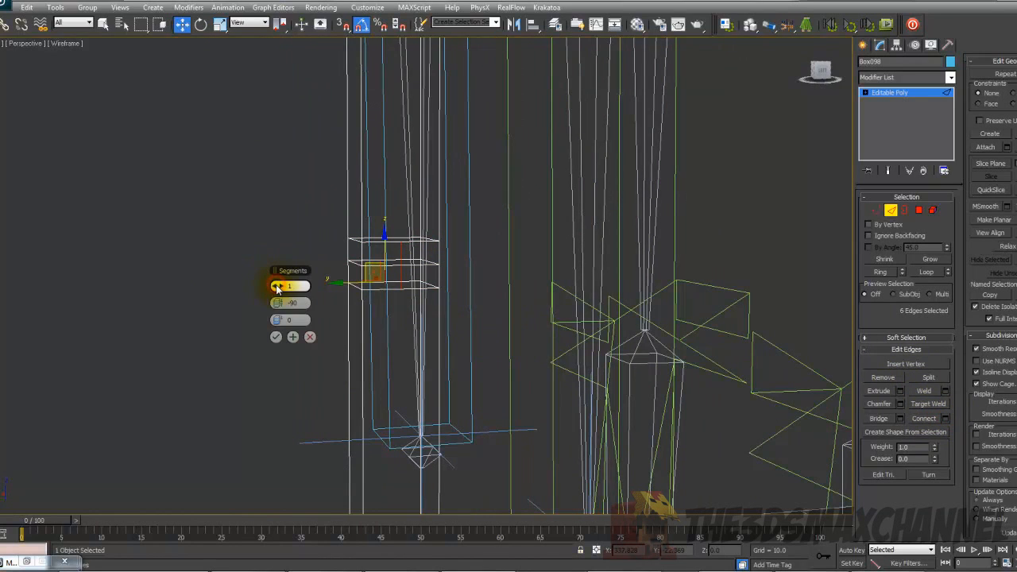
click(274, 337)
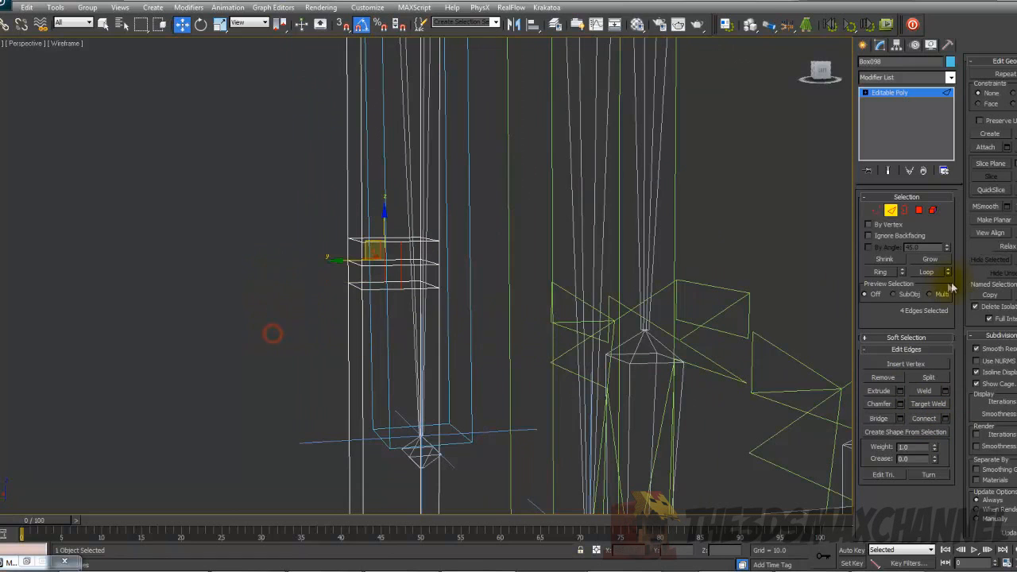
Select the six middle vertices on the knee's side faces and weld each side's vertices by raising the weld threshold.
click(876, 209)
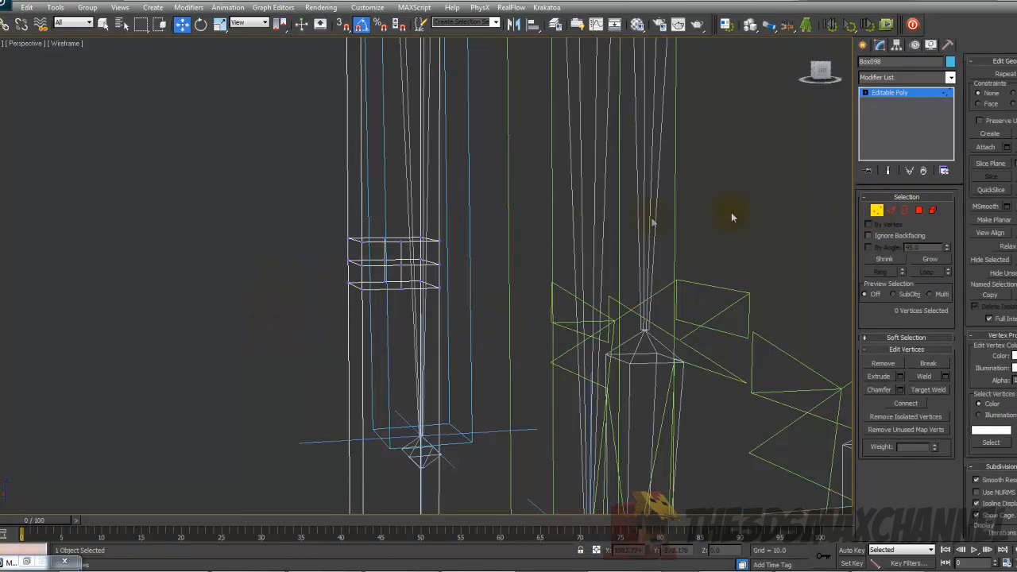
alt+middle_drag(427, 245, 418, 236)
drag(374, 220, 411, 335)
alt+middle_drag(418, 299, 428, 325)
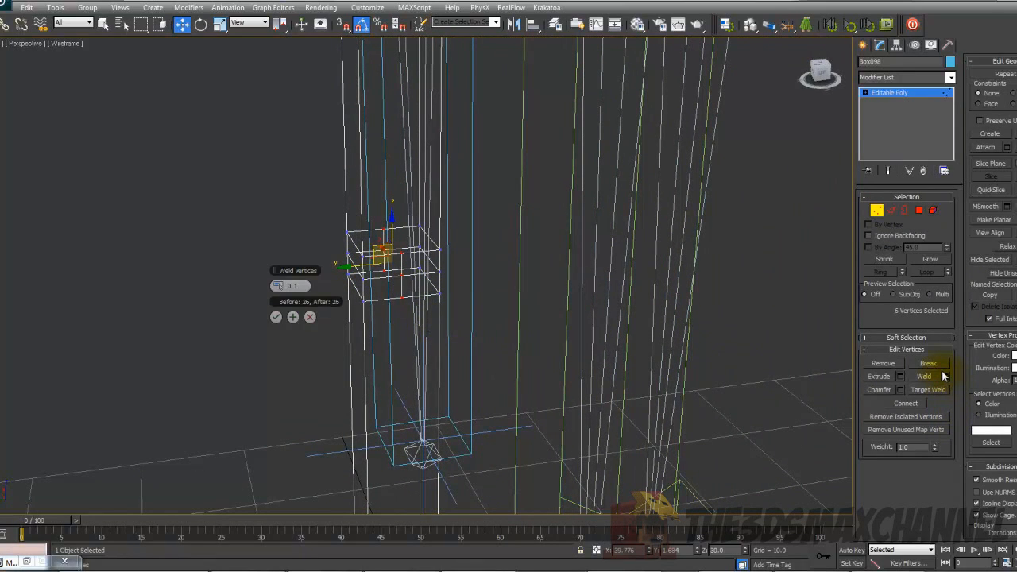
drag(277, 286, 275, 285)
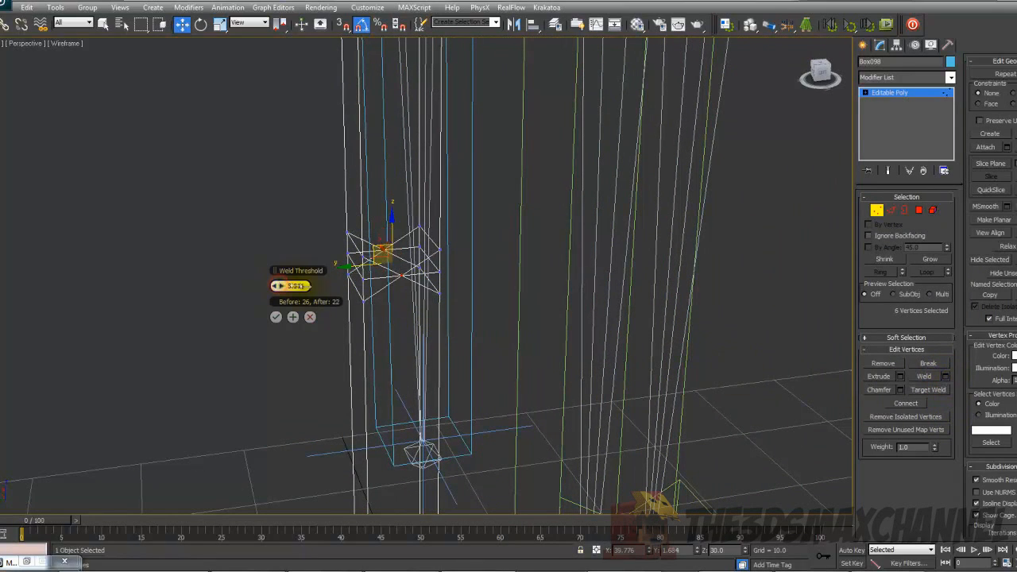
click(275, 317)
Select the ring of edges running across the leg's width and connect it with 1 segment, leaving edge editing.
alt+middle_drag(438, 316, 429, 282)
scroll(430, 282, up, 4)
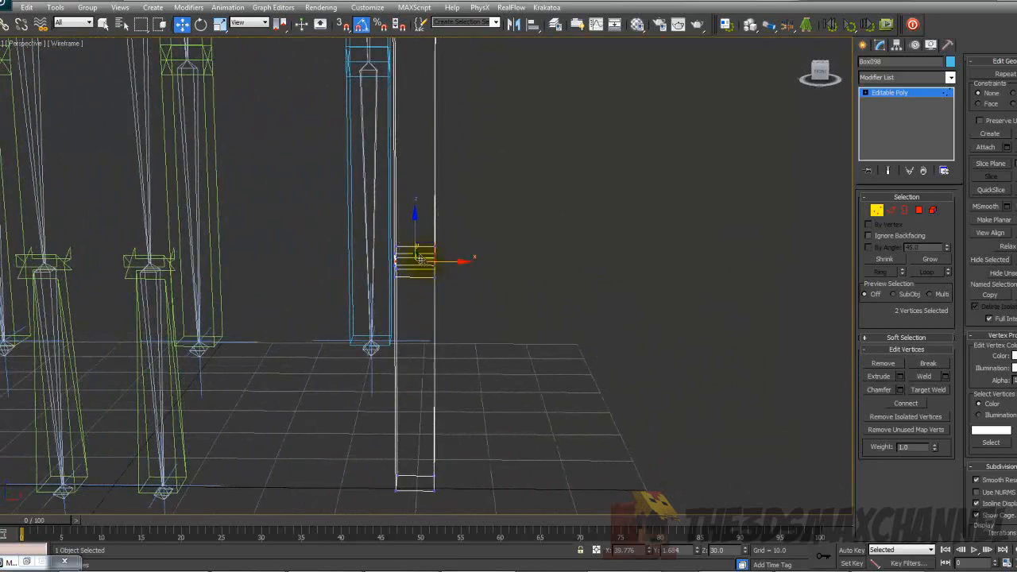
click(396, 218)
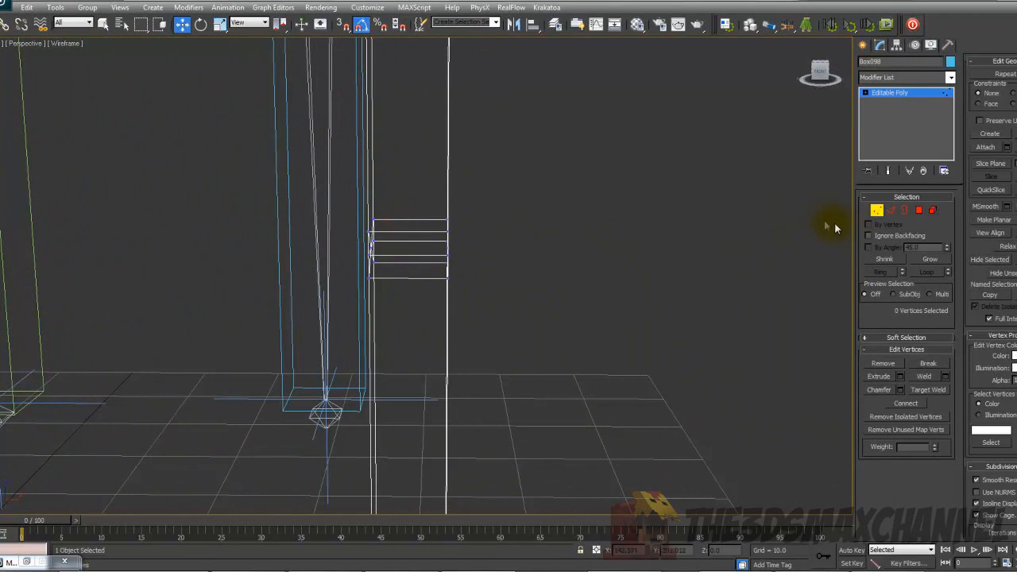
click(892, 210)
click(390, 229)
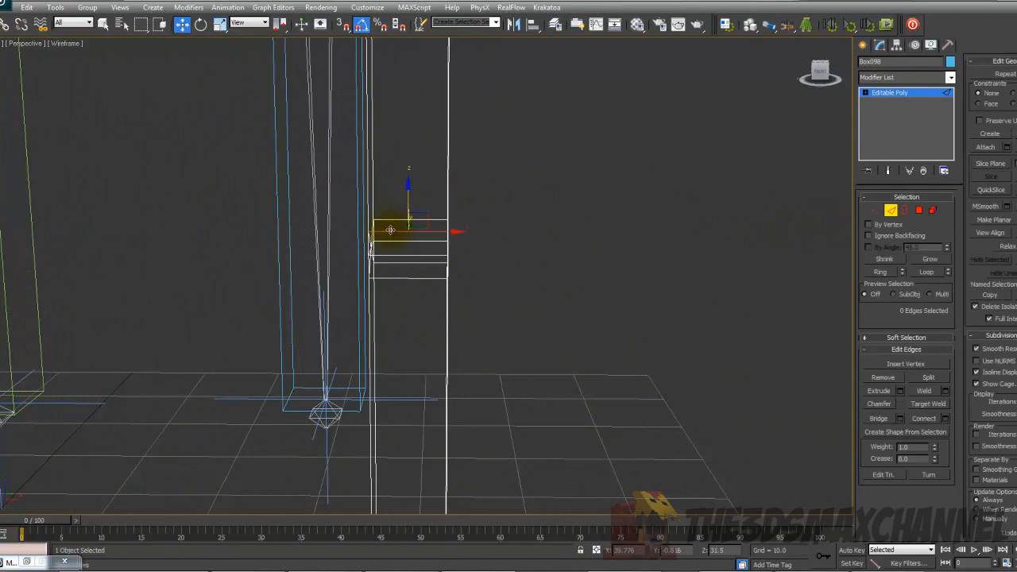
click(883, 273)
alt+middle_drag(497, 287, 513, 330)
scroll(542, 289, down, 4)
click(946, 419)
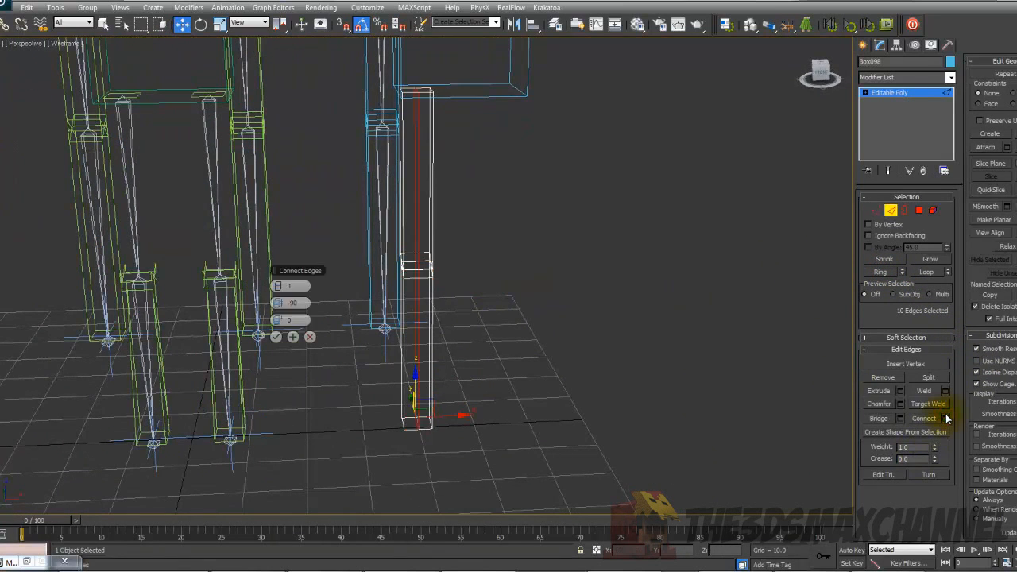
click(276, 337)
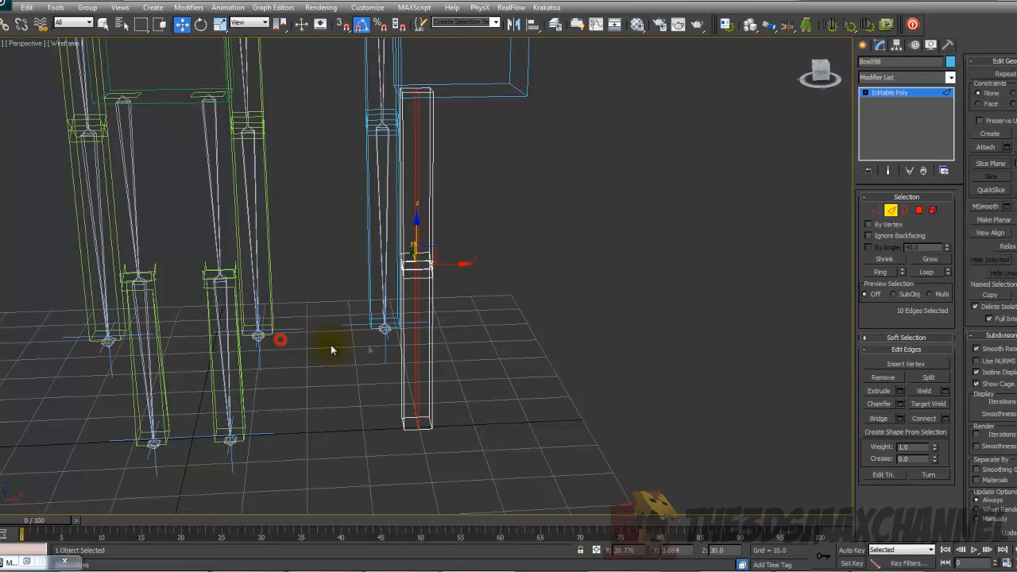
click(891, 210)
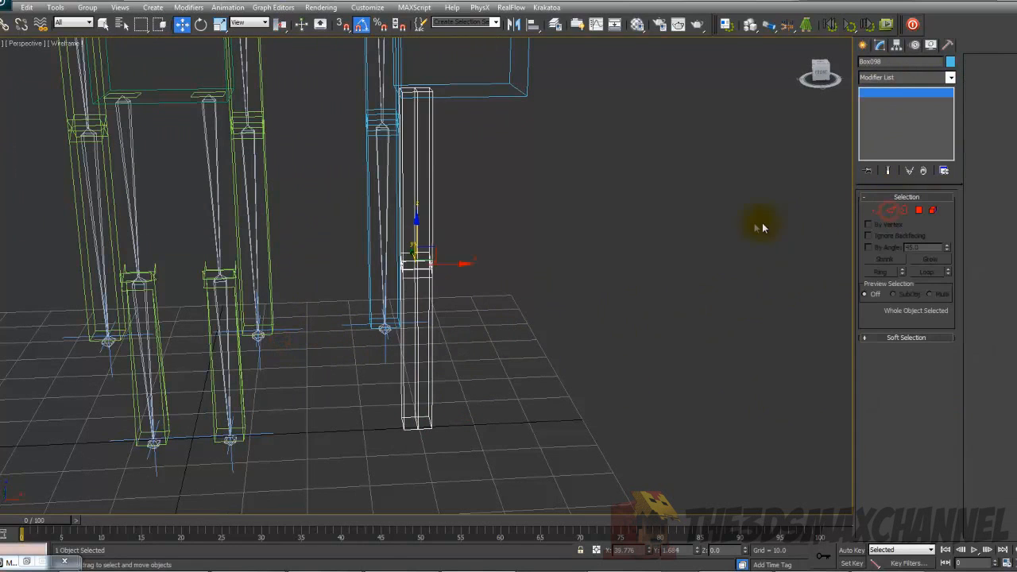
Create a bone chain in the front view with 3D snapping on, from the leg's top centre through the knee to the foot.
click(863, 44)
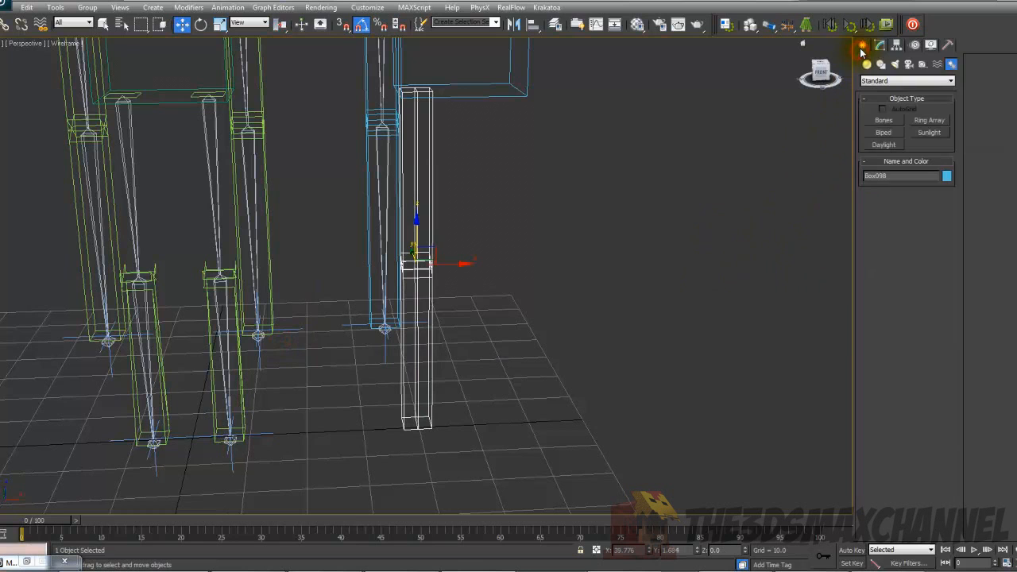
click(883, 120)
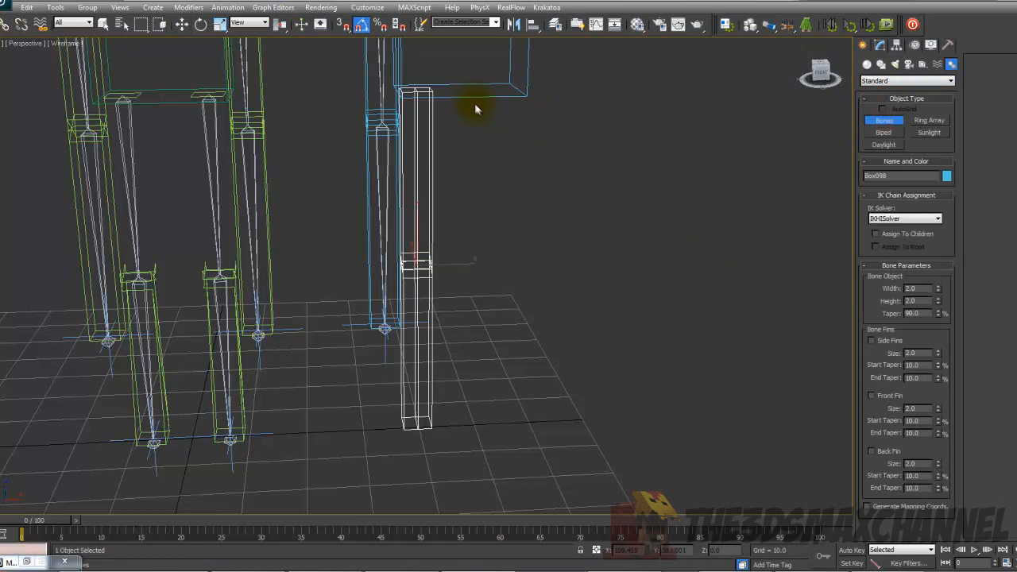
key(f)
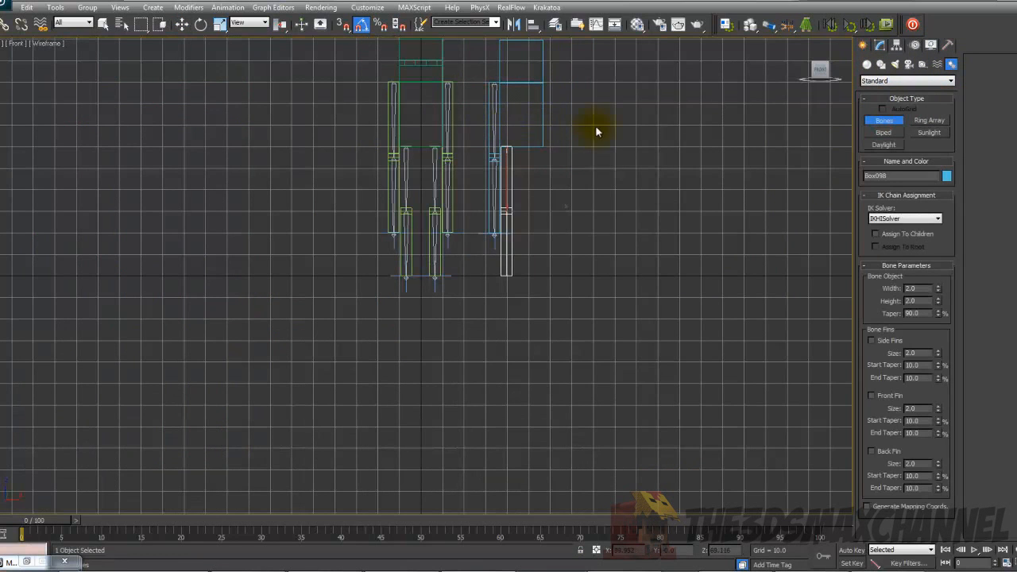
scroll(565, 212, up, 6)
scroll(434, 252, down, 2)
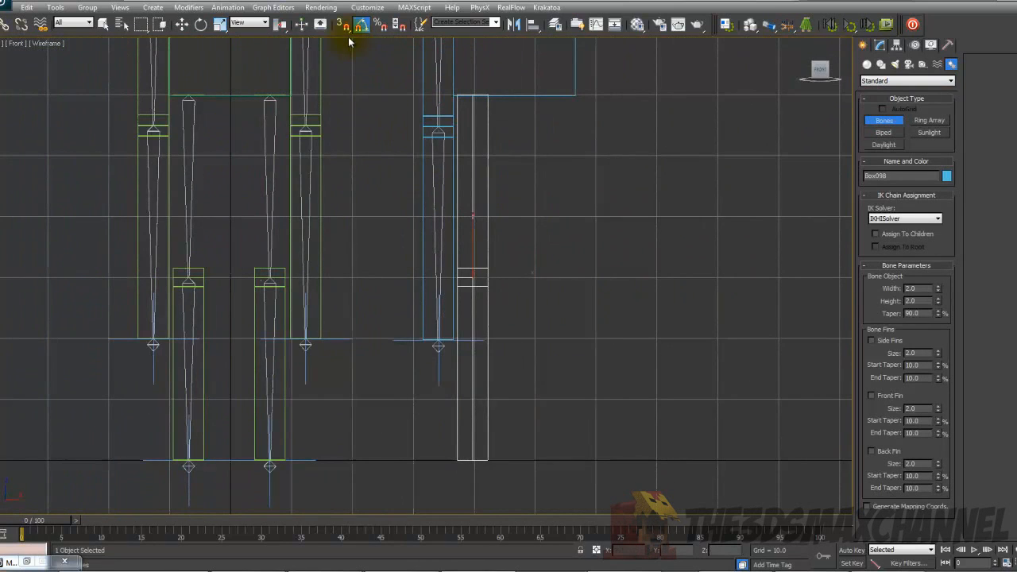
click(339, 28)
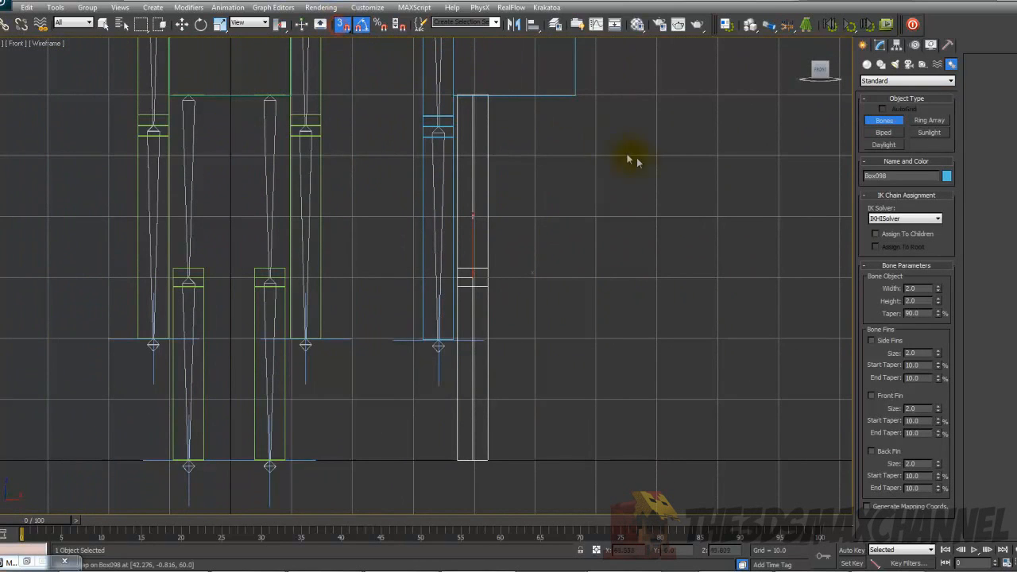
middle_drag(607, 164, 581, 170)
click(446, 106)
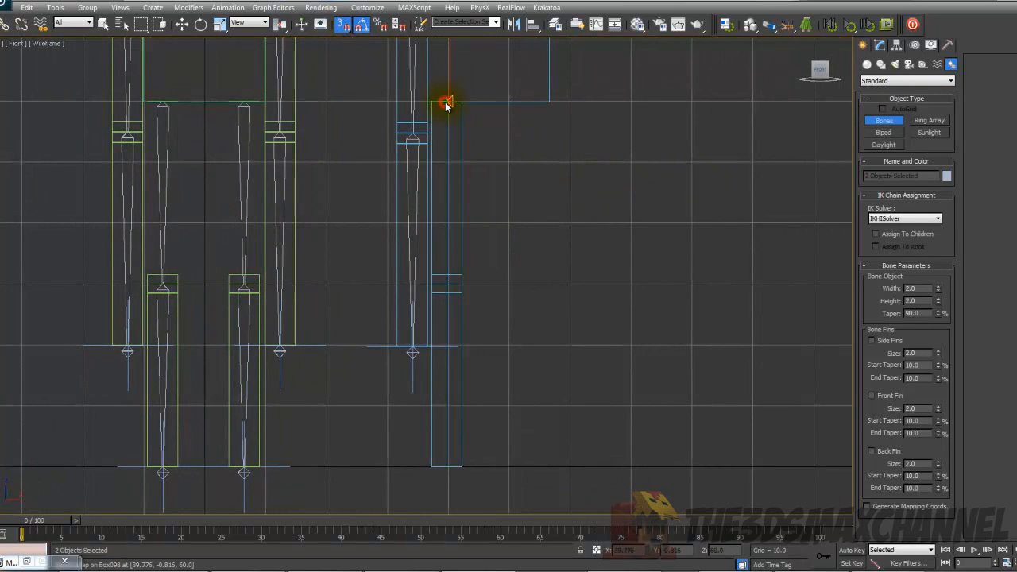
click(449, 287)
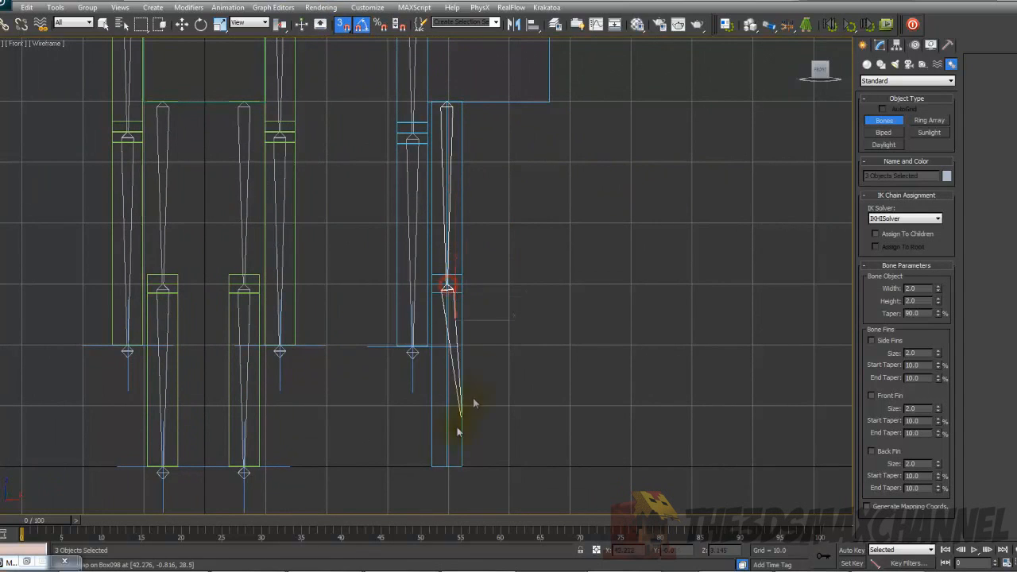
click(450, 472)
right_click(642, 313)
Leave bone creation, select the root leg bone and move the chain along Y into the centre of the leg mesh's depth.
key(p)
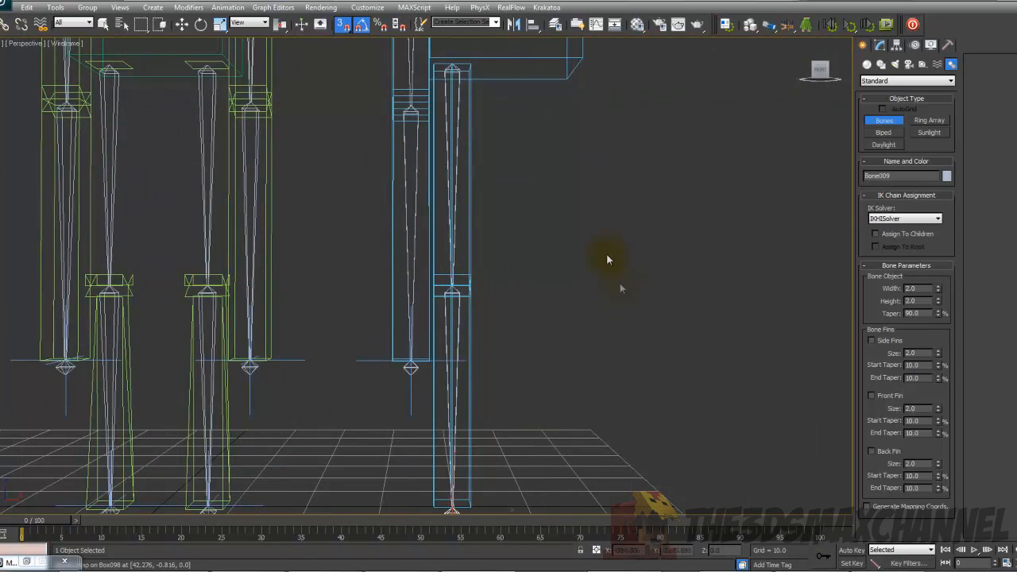
mouse_move(606, 249)
alt+middle_down()
mouse_move(571, 276)
mouse_move(480, 226)
mouse_move(372, 141)
alt+middle_up()
key(F3)
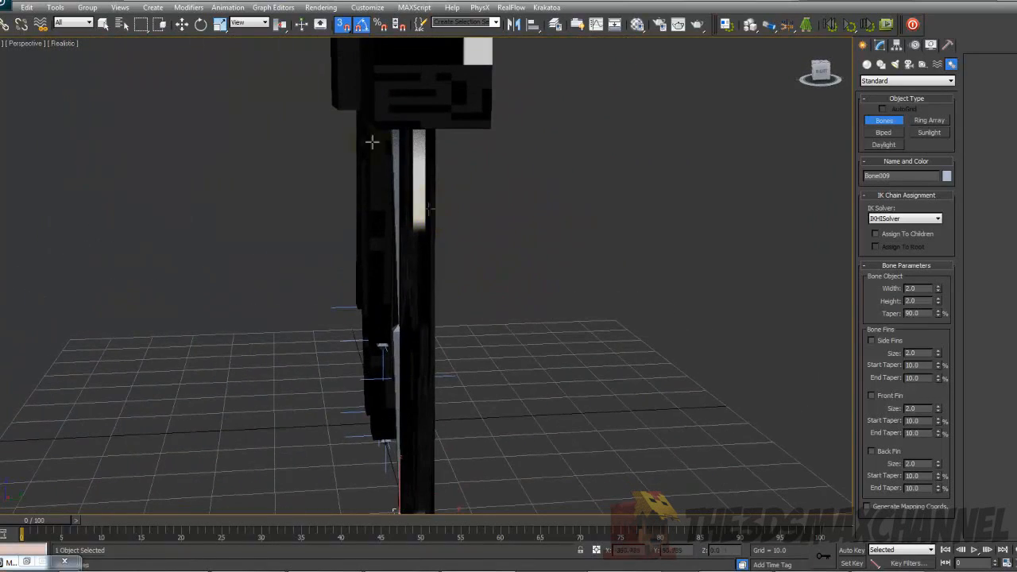
click(101, 25)
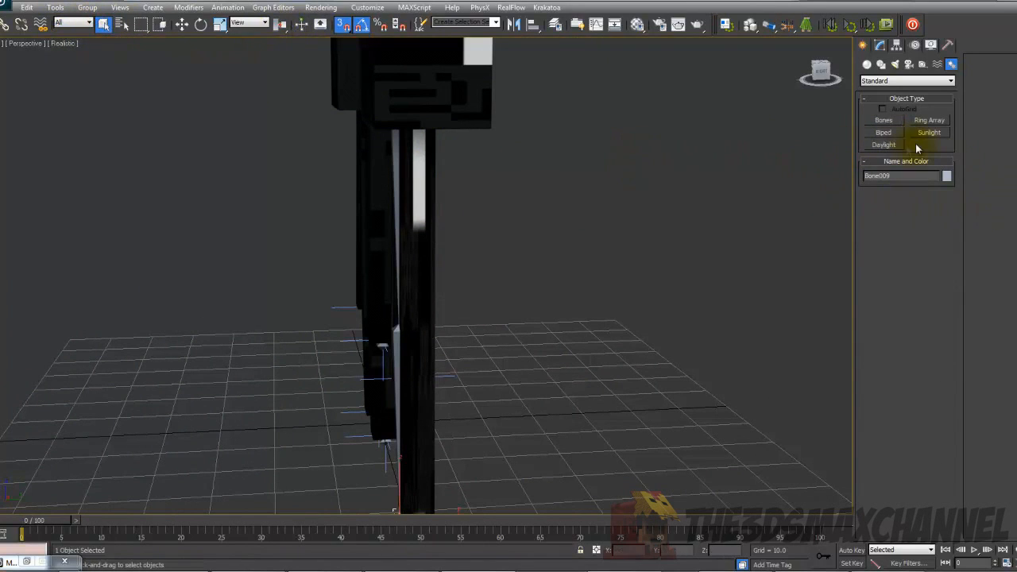
click(394, 142)
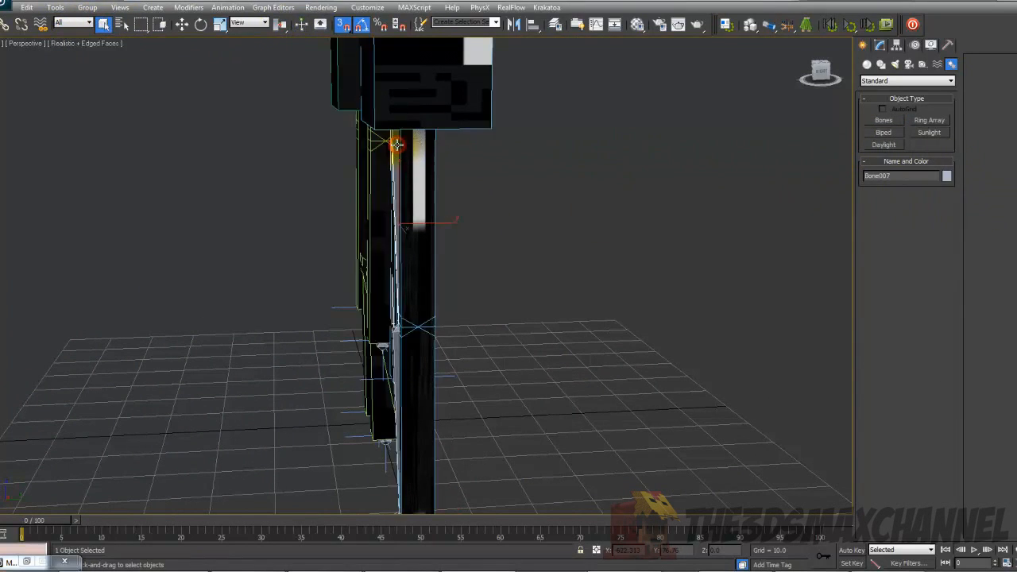
key(F3)
scroll(349, 102, up, 5)
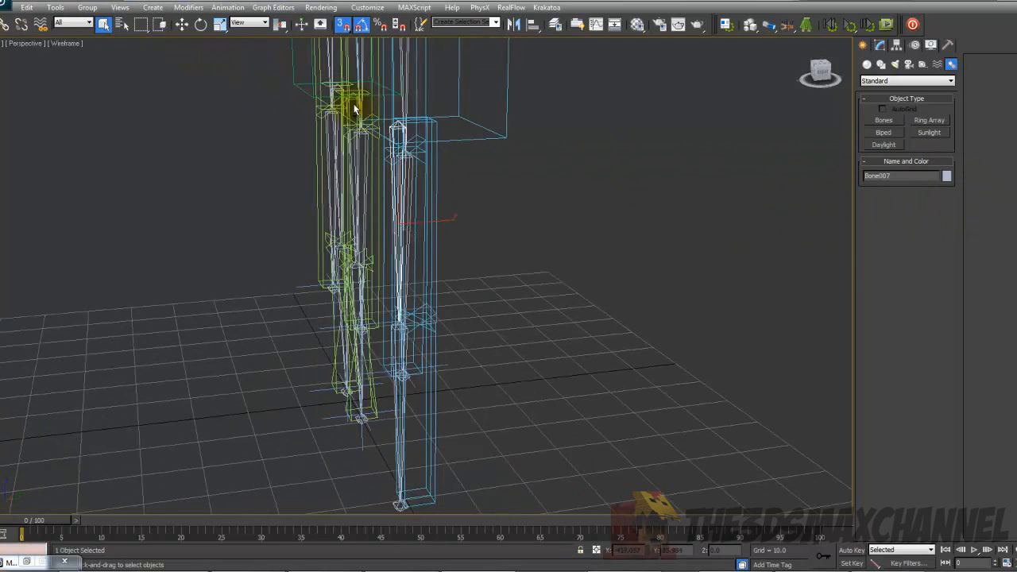
scroll(360, 103, down, 2)
click(182, 24)
alt+middle_drag(477, 192, 443, 207)
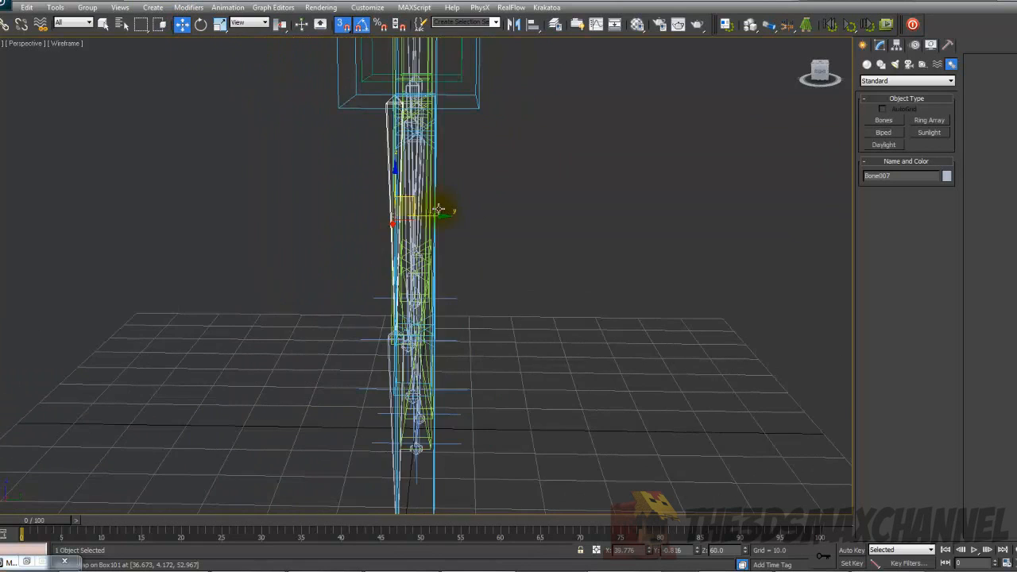
key(F3)
key(F4)
alt+middle_drag(469, 339, 472, 285)
key(F3)
key(F3)
Examine the leg mesh's vertical centre edges by selecting their full loop, clear the selection and leave edge editing.
click(426, 200)
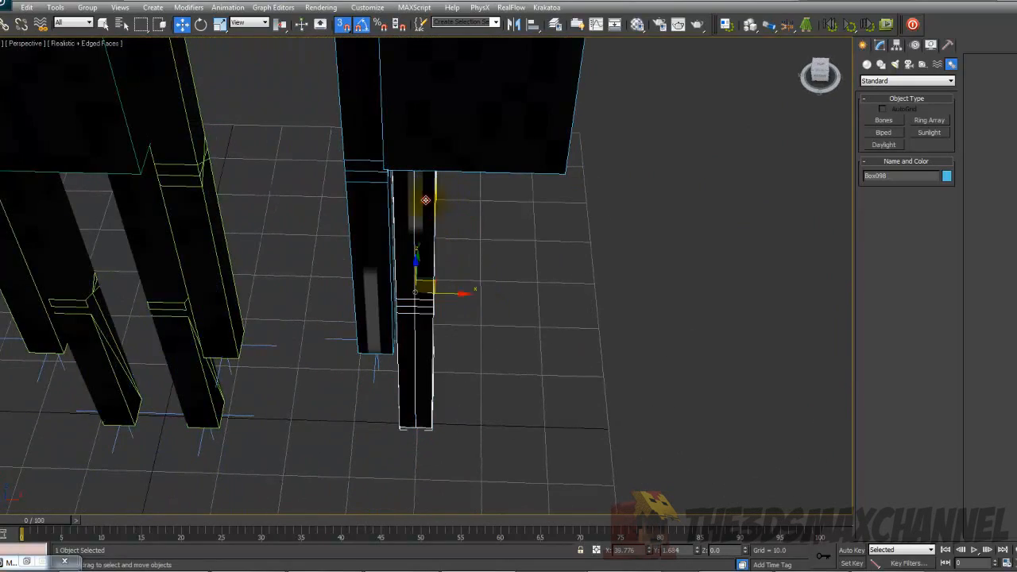
alt+middle_drag(426, 200, 602, 163)
click(896, 45)
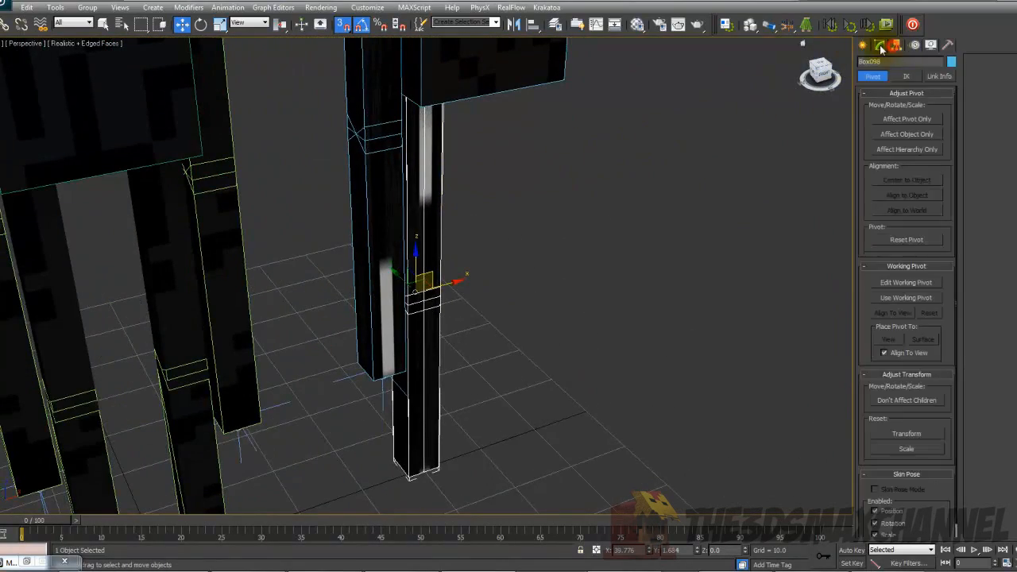
click(892, 212)
double_click(425, 242)
mouse_move(506, 256)
alt+middle_down()
mouse_move(454, 209)
mouse_move(525, 250)
alt+middle_up()
middle_drag(502, 289, 474, 243)
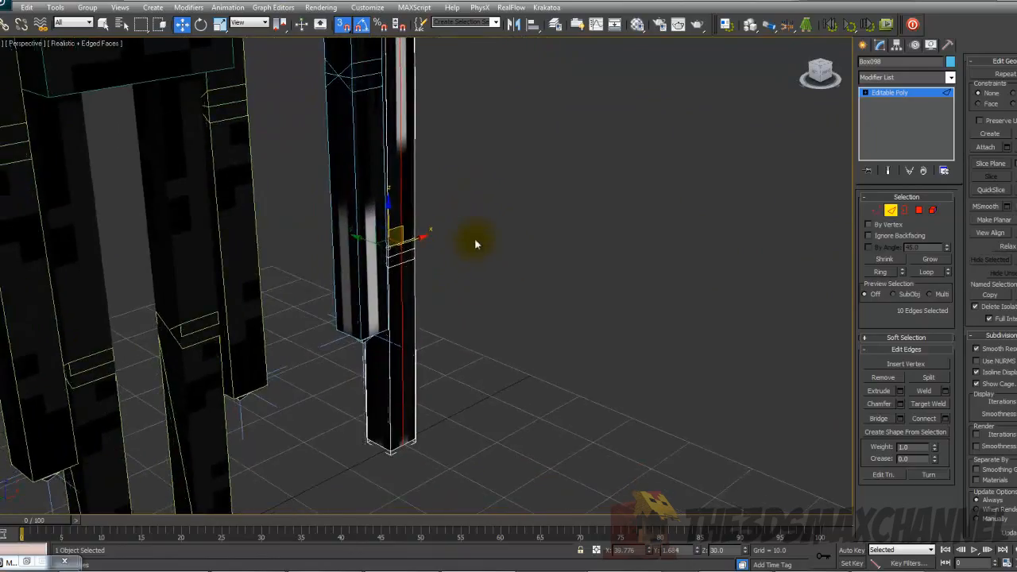
click(404, 200)
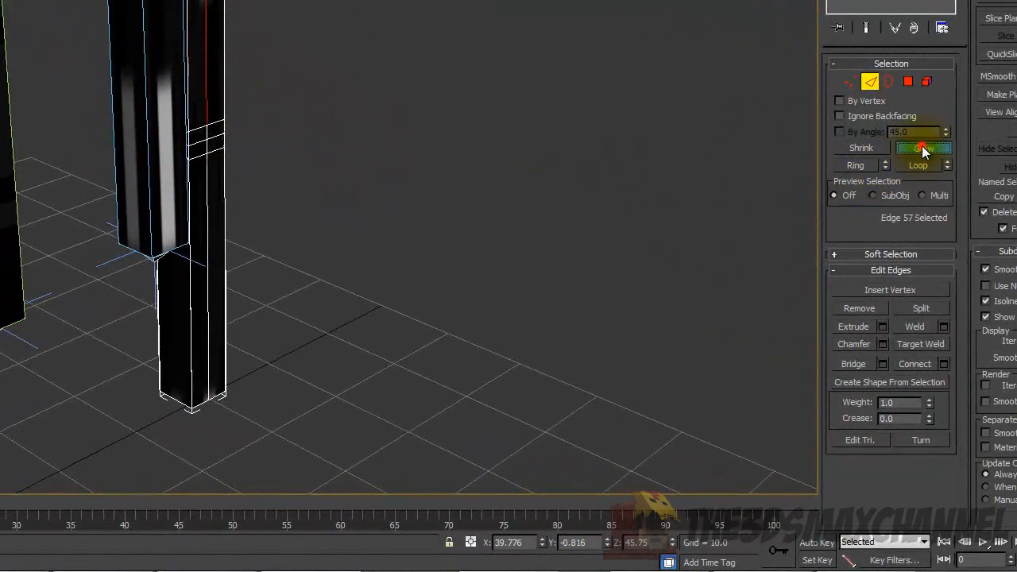
click(918, 166)
alt+middle_drag(496, 148, 491, 143)
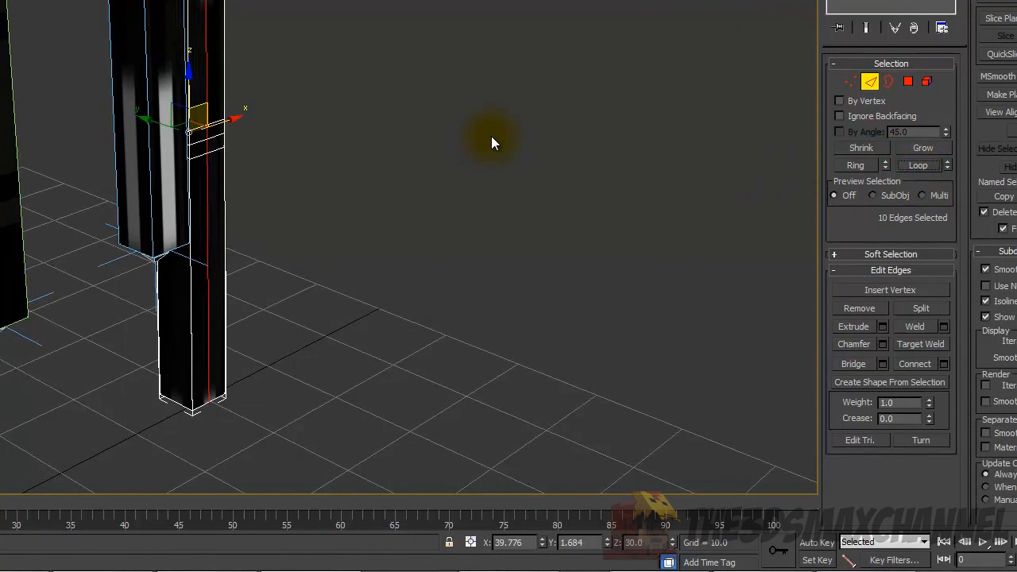
click(491, 143)
mouse_move(388, 211)
alt+middle_down()
mouse_move(314, 189)
mouse_move(275, 204)
mouse_move(255, 247)
mouse_move(177, 199)
mouse_move(136, 209)
mouse_move(151, 199)
alt+middle_up()
click(871, 81)
Select all three leg bones, including the foot end bone, and open the Rename Objects tool.
alt+middle_drag(318, 222, 189, 274)
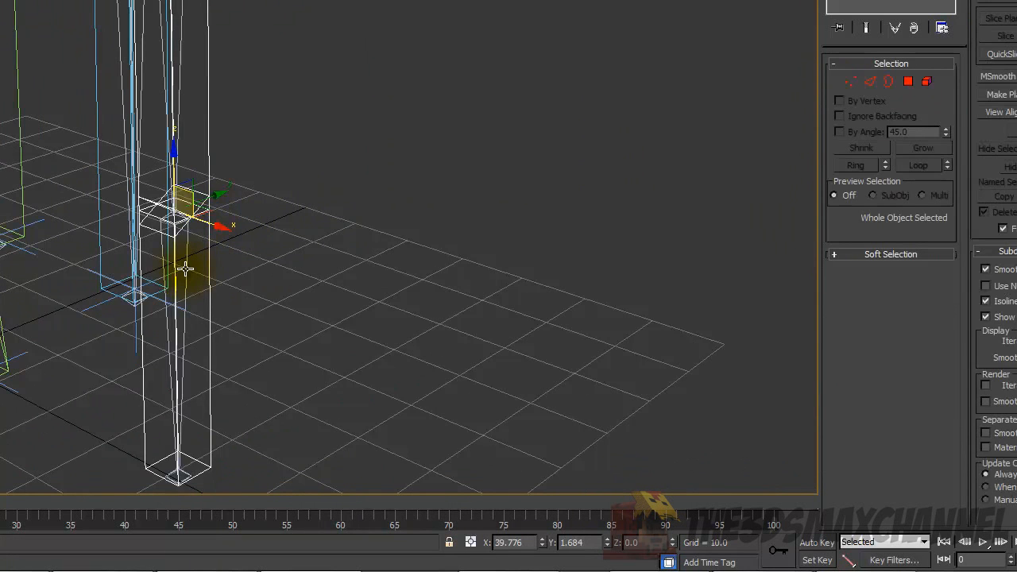
click(184, 270)
middle_drag(208, 270, 283, 201)
key(F3)
click(209, 40)
click(203, 434)
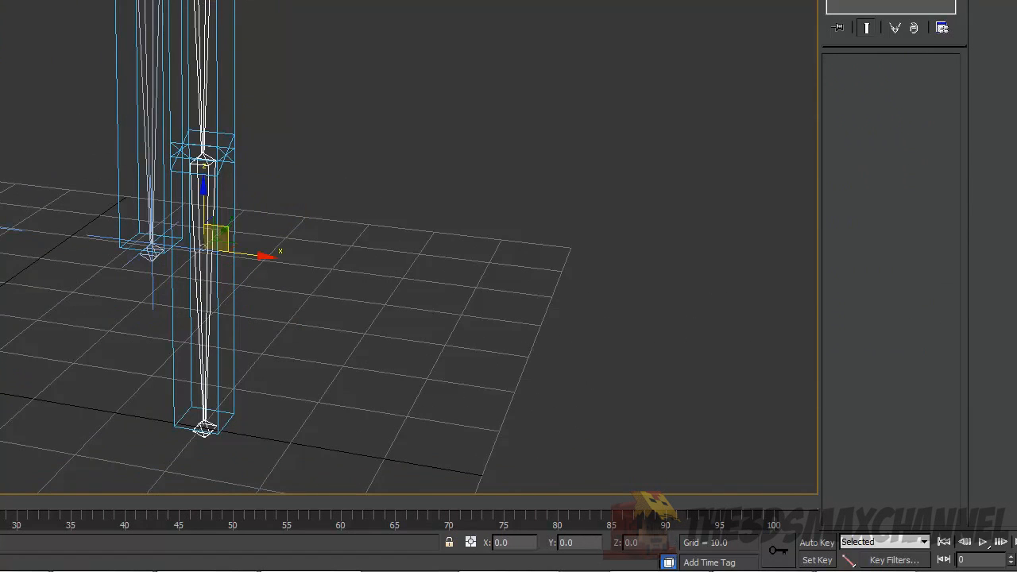
key(F3)
alt+middle_drag(153, 80, 245, 159)
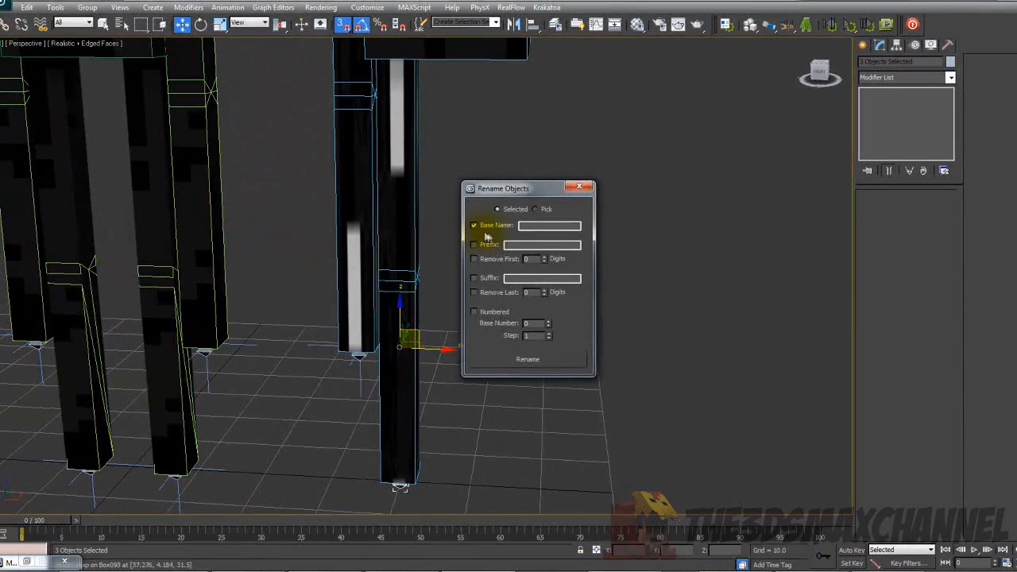
Rename the selected bones with the base name Enderman_R_Leg and numbering, closing the renaming tool.
click(534, 226)
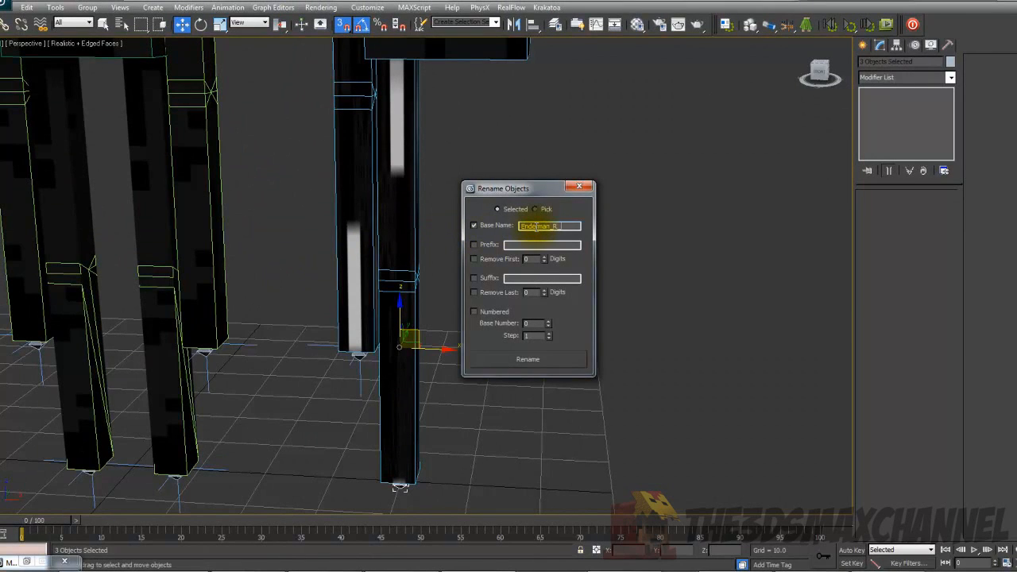
click(536, 226)
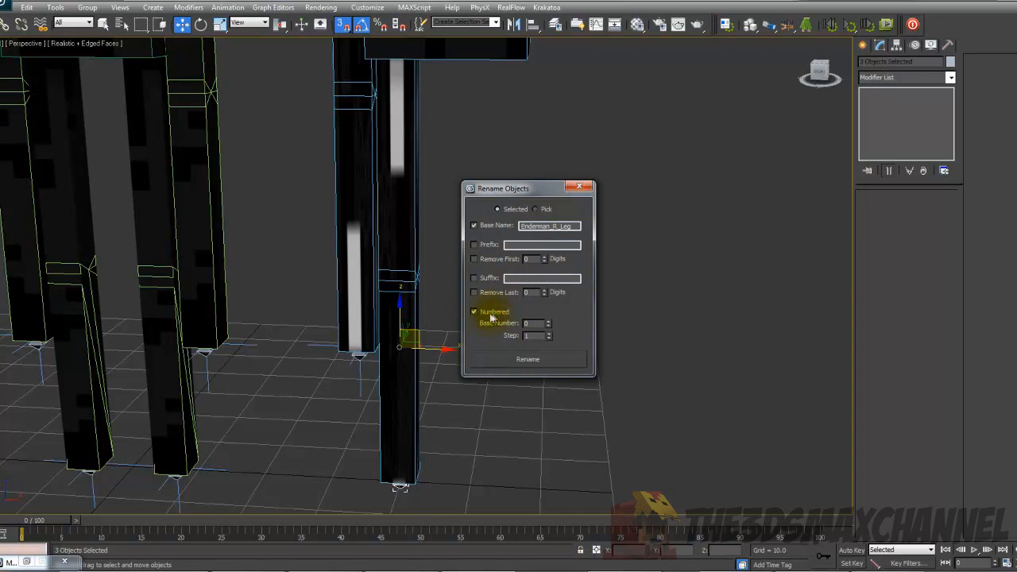
click(579, 187)
Select the lower leg bone between the knee and the foot, viewing it in wireframe.
key(F3)
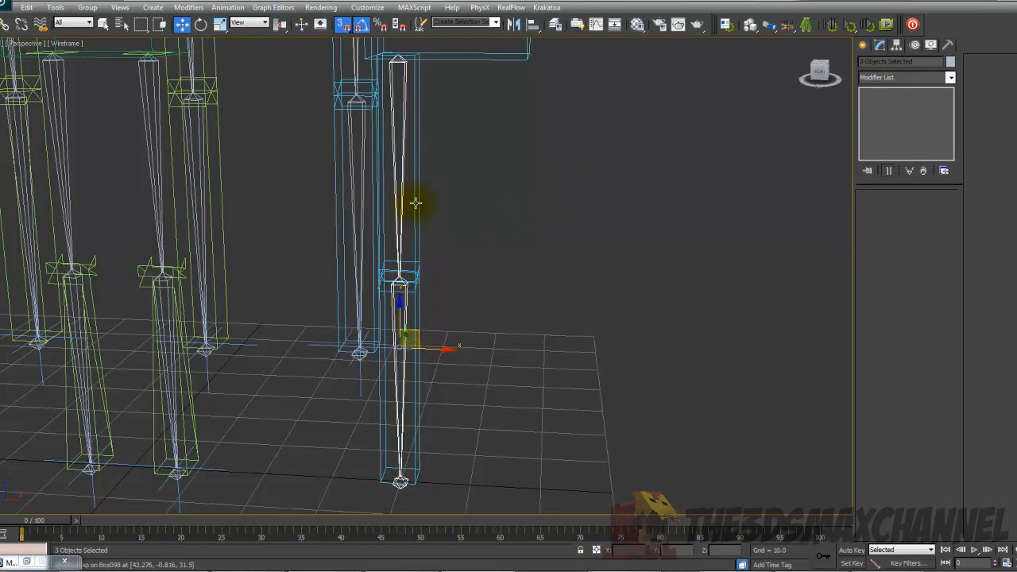
click(397, 188)
click(403, 350)
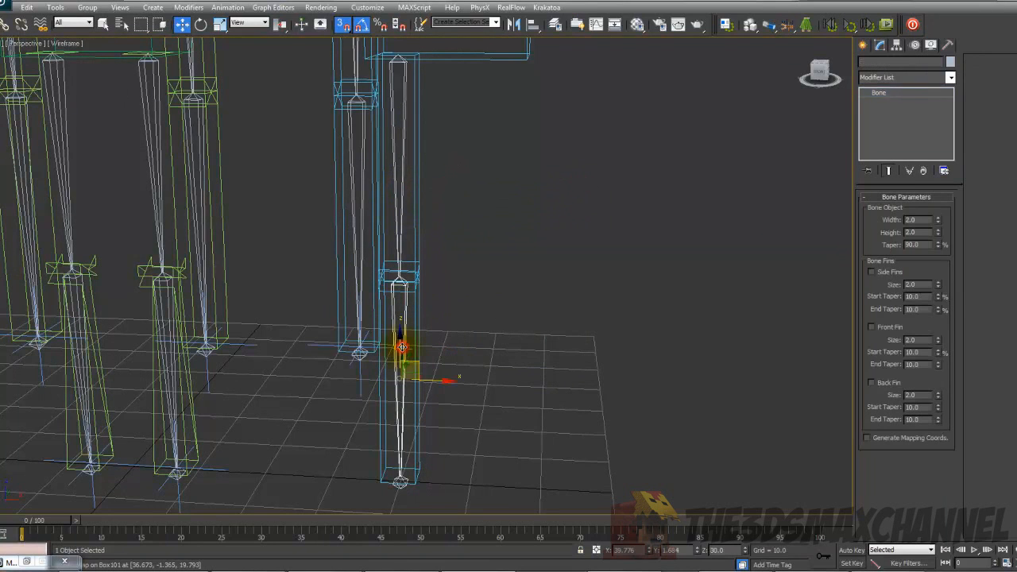
key(F3)
mouse_move(432, 316)
middle_down()
mouse_move(418, 275)
mouse_move(357, 289)
middle_up()
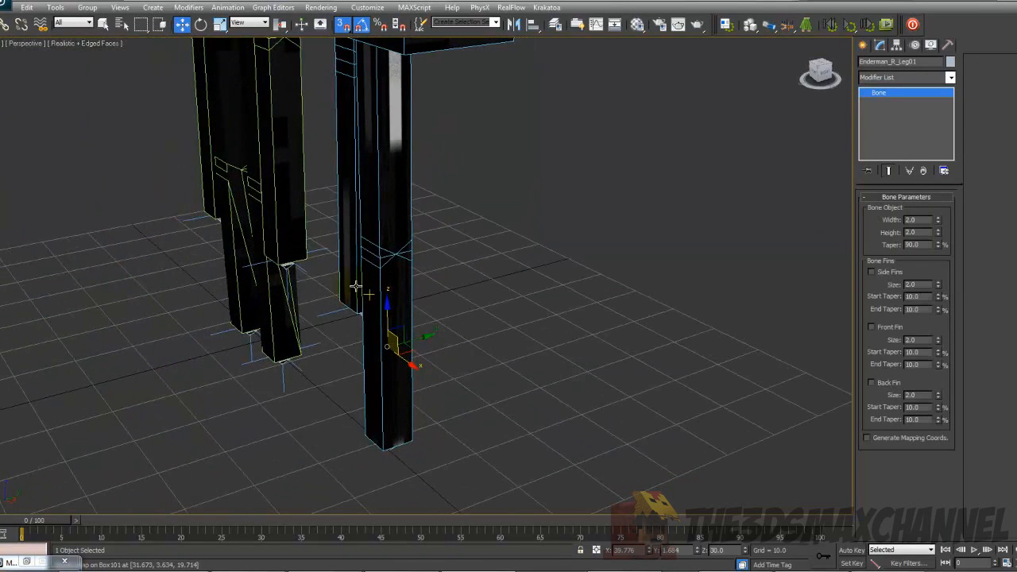
key(F3)
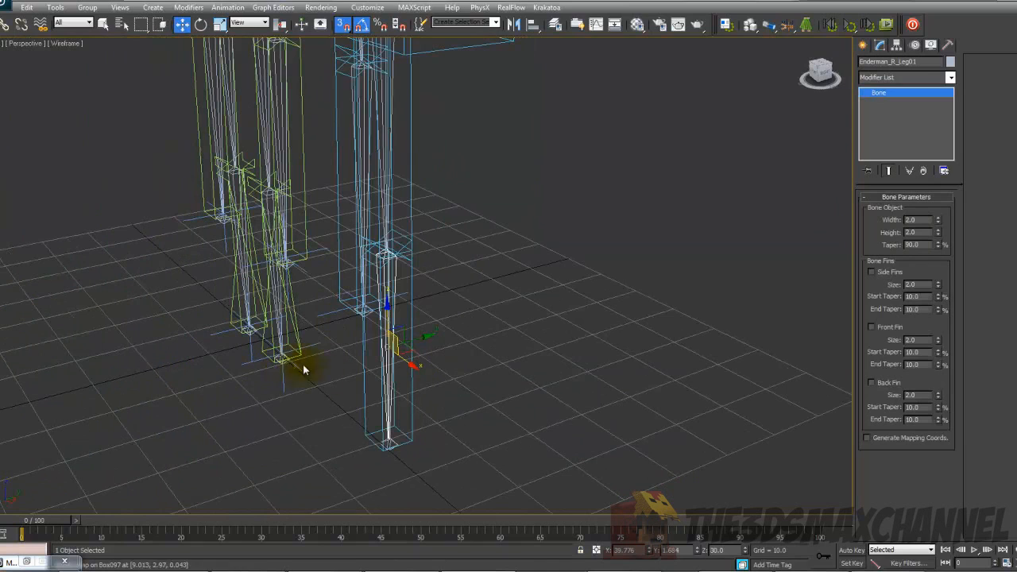
With Auto Key on, rotate the lower leg bone at frame 100 to animate a knee bend, scrub the timeline and turn Auto Key off.
click(851, 551)
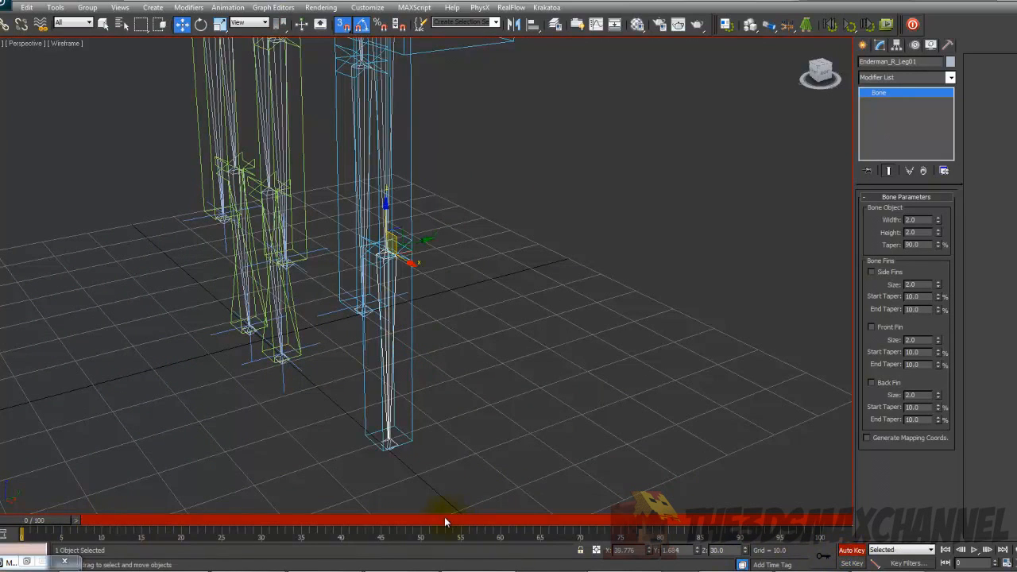
key(End)
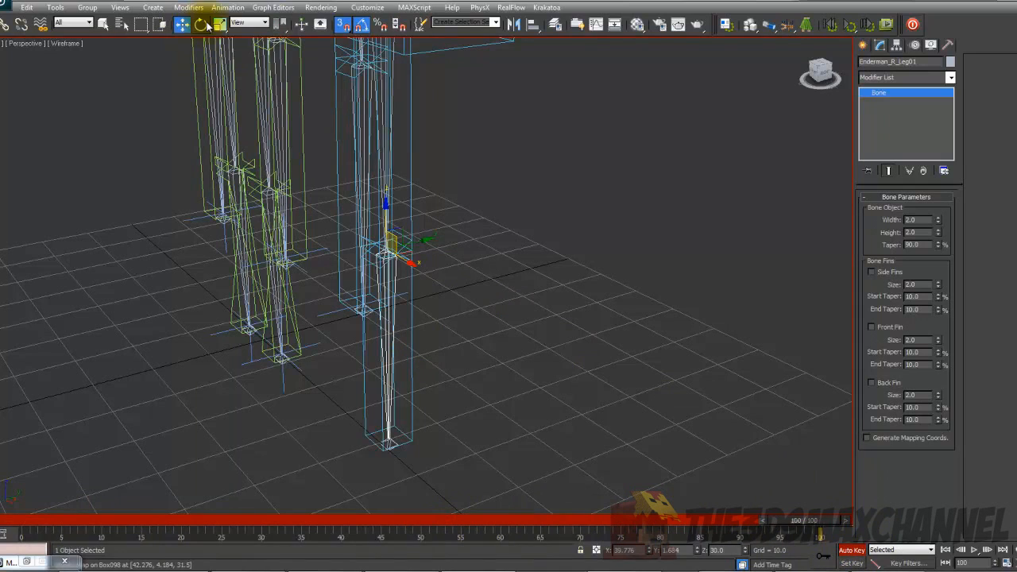
click(205, 25)
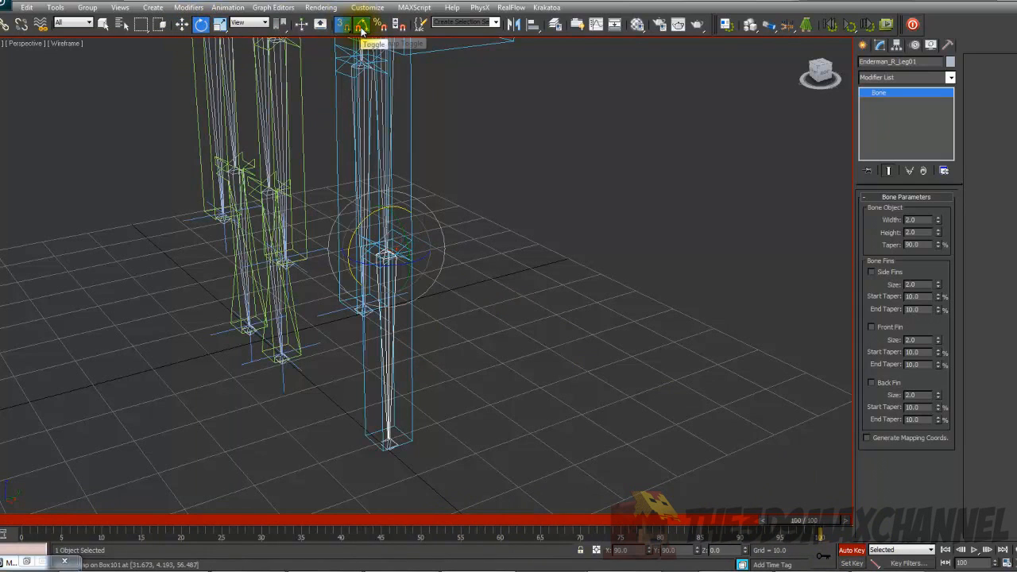
click(362, 26)
drag(358, 231, 333, 278)
mouse_move(333, 279)
alt+middle_down()
mouse_move(387, 272)
mouse_move(323, 245)
mouse_move(396, 266)
alt+middle_up()
key(F3)
drag(11, 525, 42, 531)
click(854, 551)
key(F3)
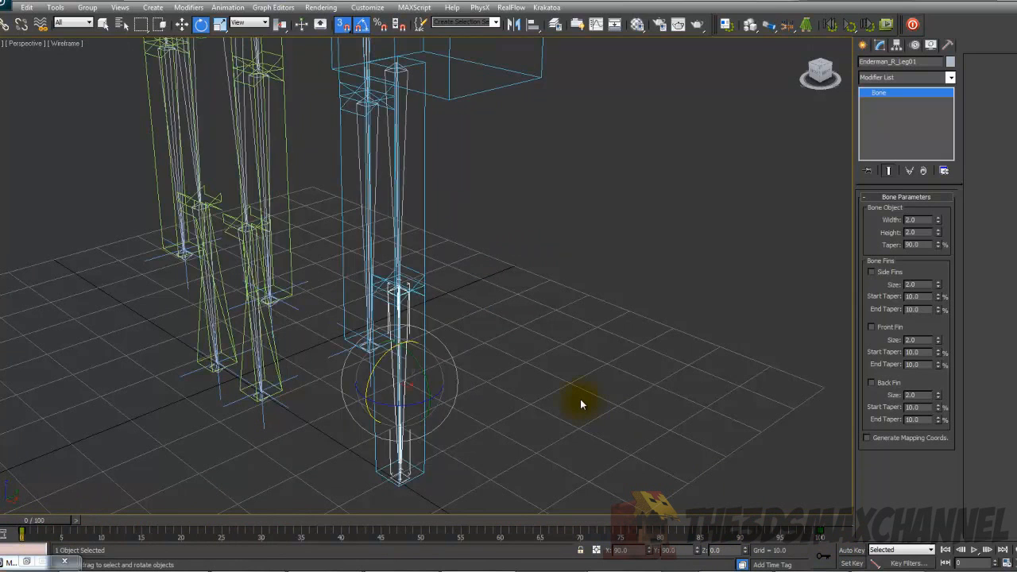
key(F3)
key(F3)
key(F3)
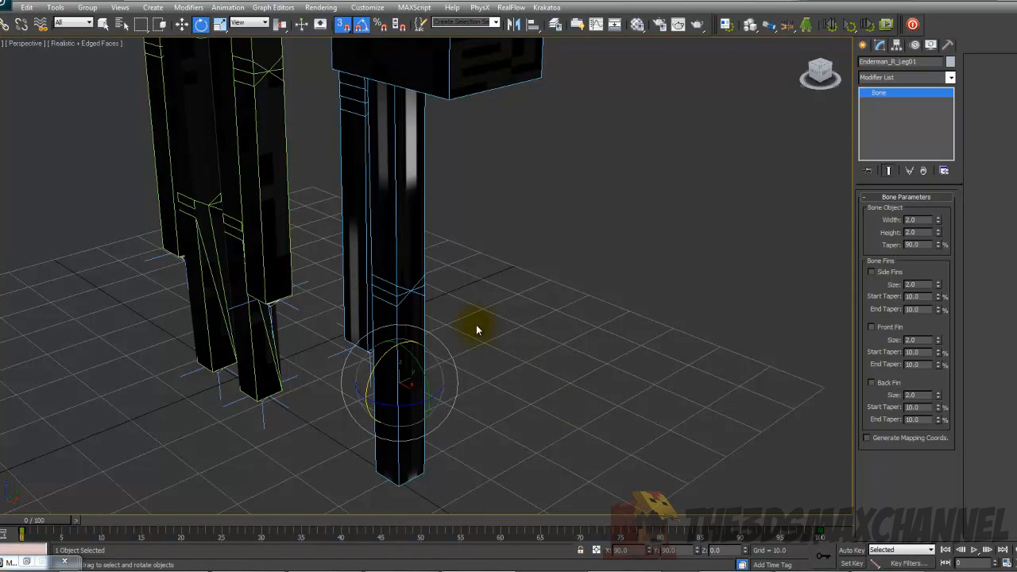
alt+middle_drag(479, 327, 471, 283)
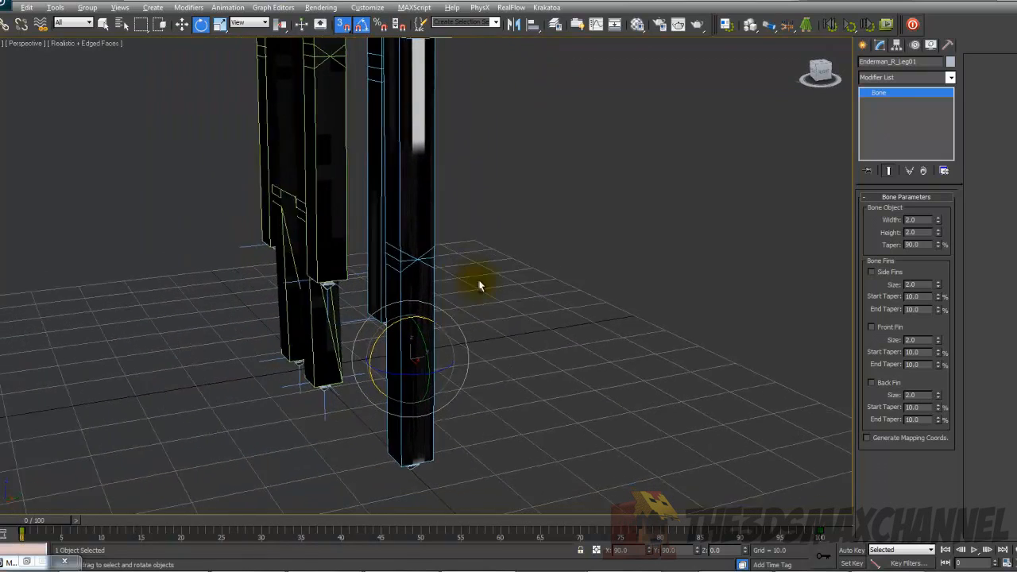
key(F3)
mouse_move(504, 295)
alt+middle_down()
mouse_move(438, 265)
mouse_move(454, 269)
mouse_move(502, 240)
mouse_move(468, 266)
mouse_move(422, 255)
alt+middle_up()
Select the leg mesh and apply a Skin modifier to it.
click(424, 230)
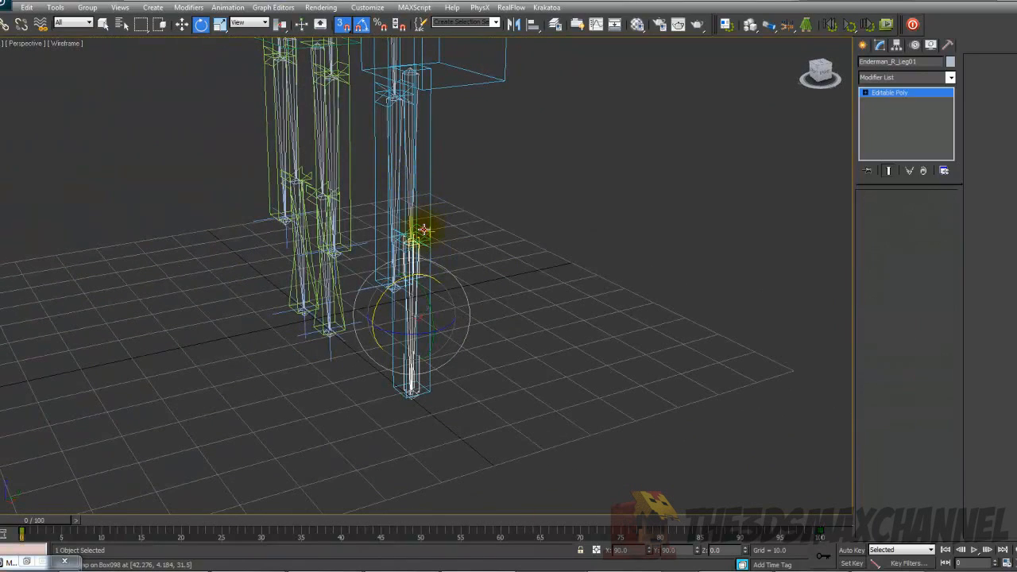
key(F3)
alt+middle_drag(443, 227, 509, 223)
click(892, 74)
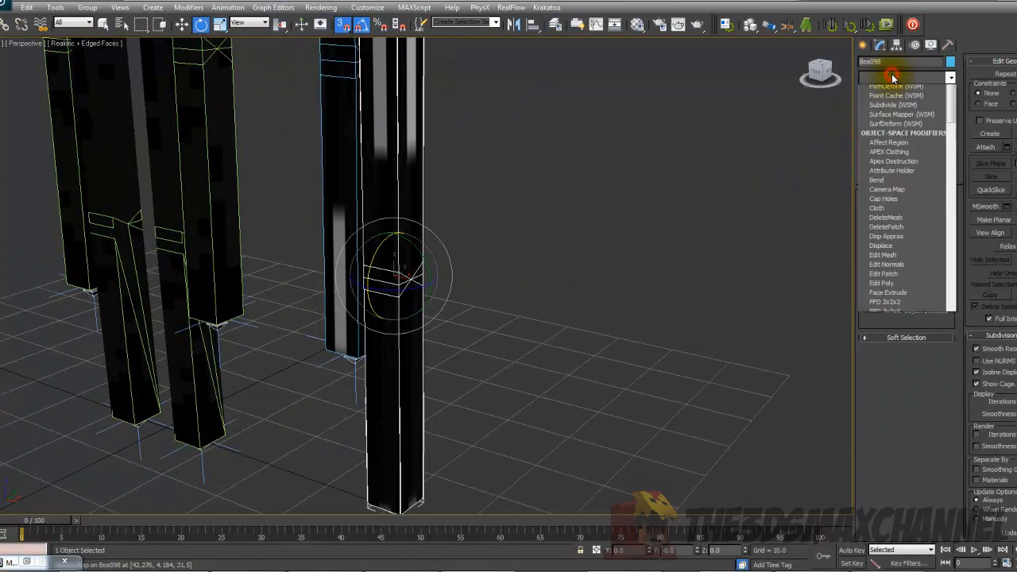
key(s)
key(s)
key(s)
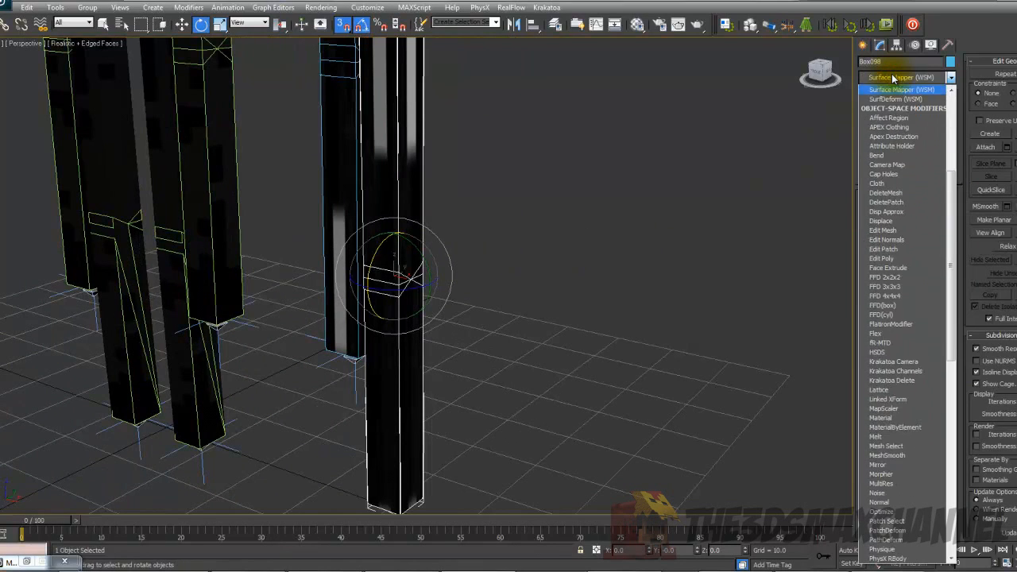
key(s)
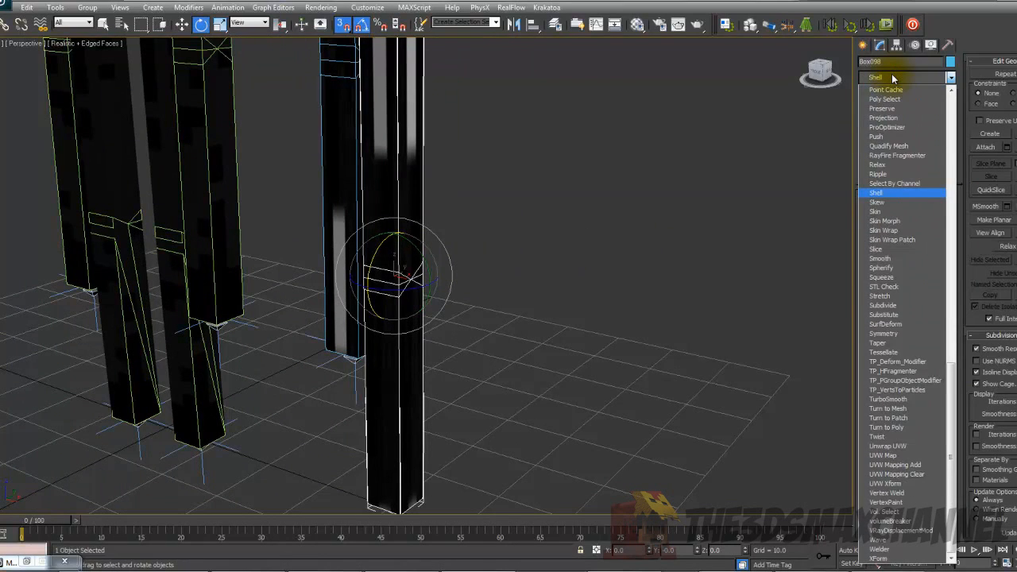
click(878, 211)
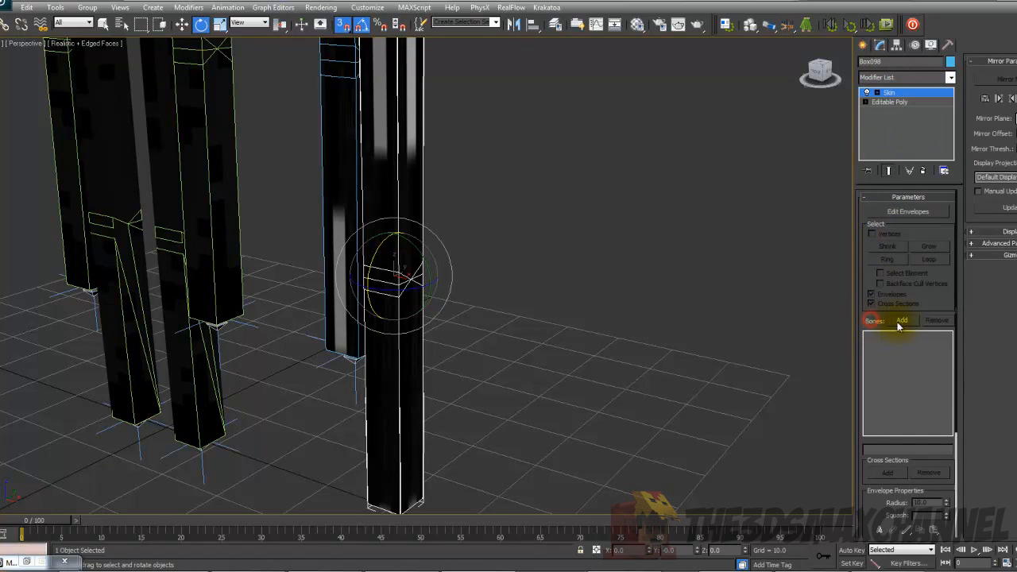
Add the bones Enderman_R_Leg00, Enderman_R_Leg01 and Enderman_R_Leg02 to the leg mesh's Skin modifier.
click(903, 321)
click(651, 397)
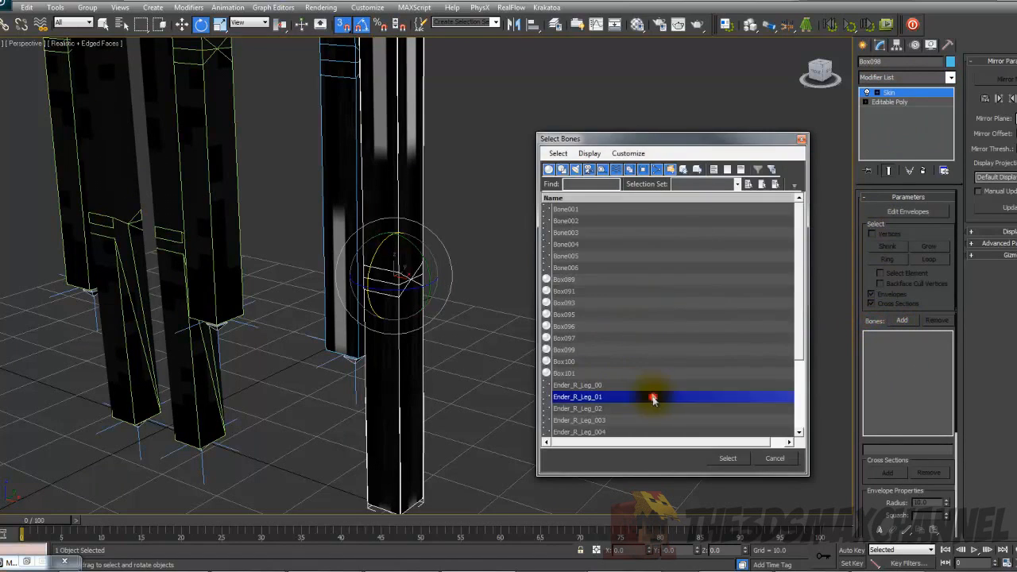
scroll(613, 396, down, 3)
click(623, 400)
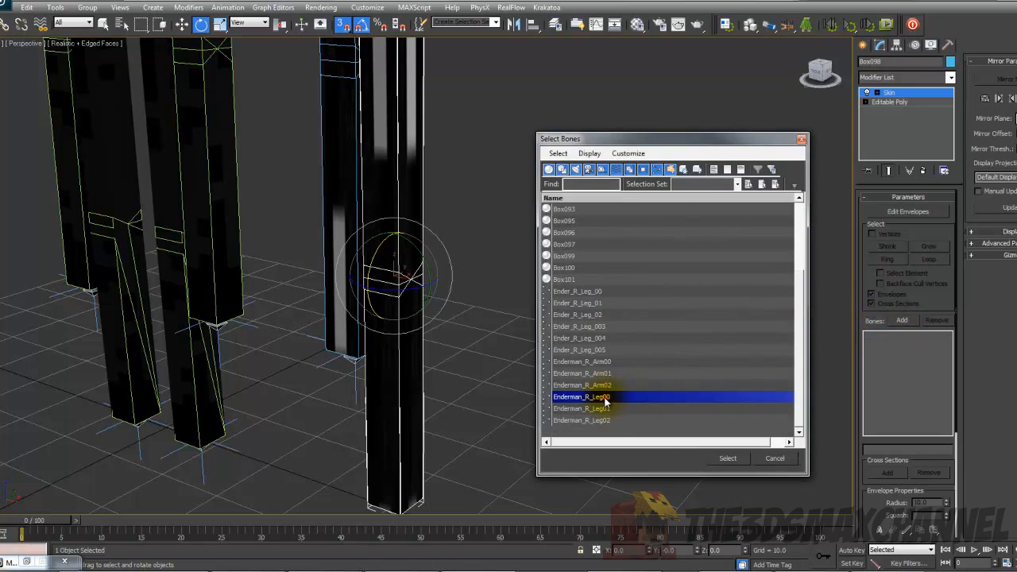
shift+click(609, 420)
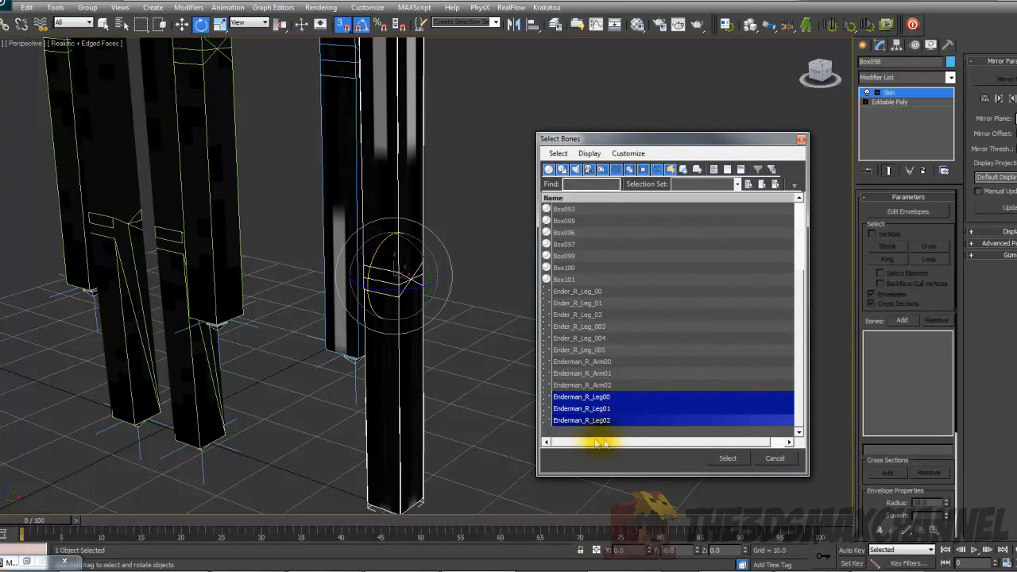
click(729, 460)
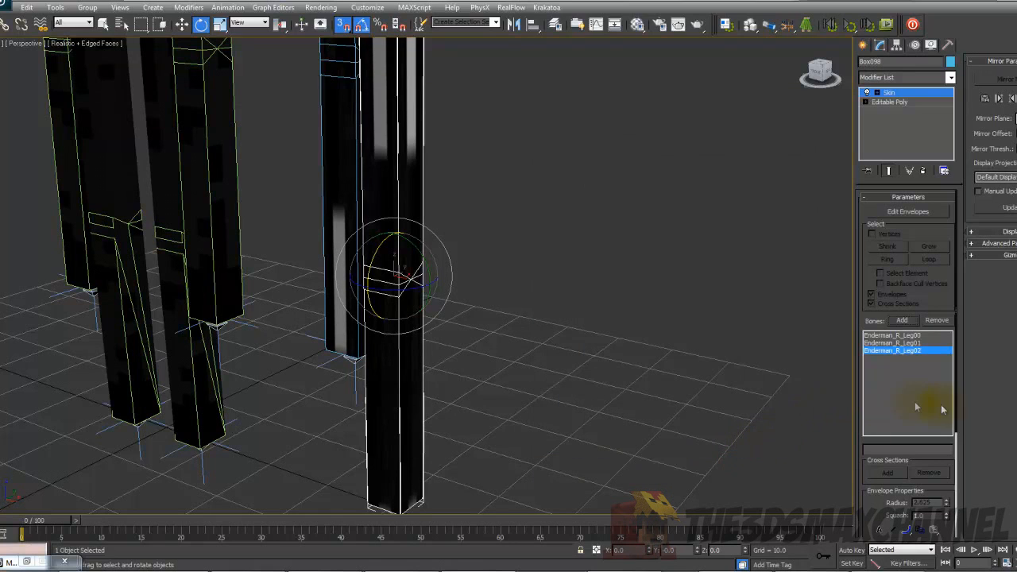
Start editing the Skin envelopes at frame 100 and enlarge the foot end of Enderman_R_Leg01's outer envelope to a radius of about 11.16.
click(896, 211)
drag(31, 526, 867, 565)
alt+middle_drag(549, 397, 456, 374)
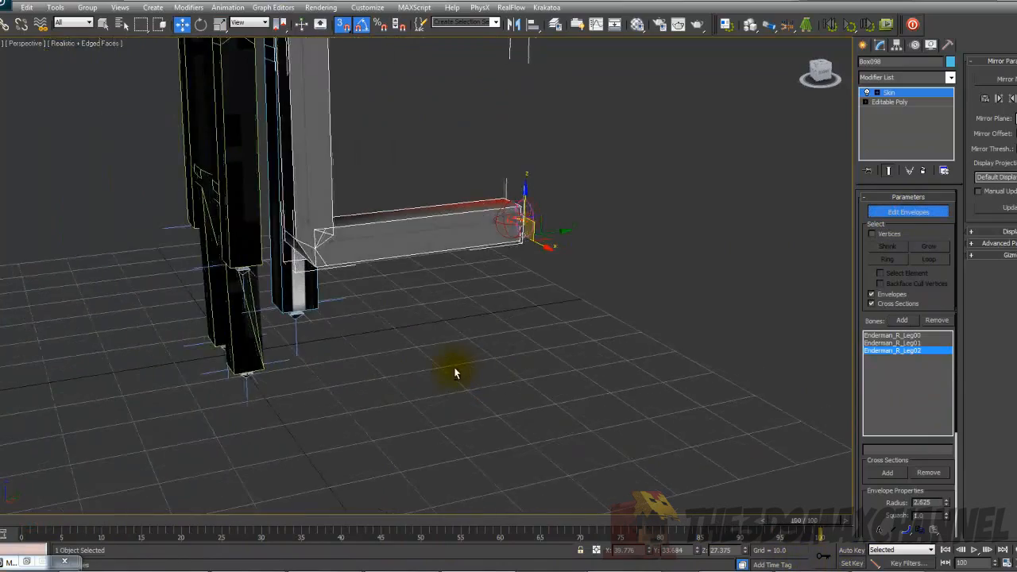
click(394, 232)
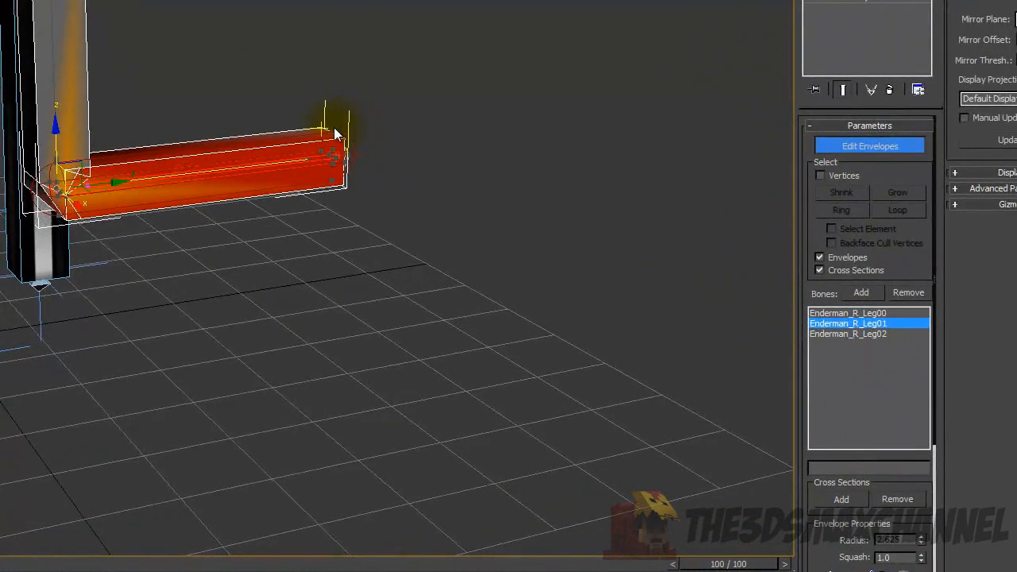
click(335, 133)
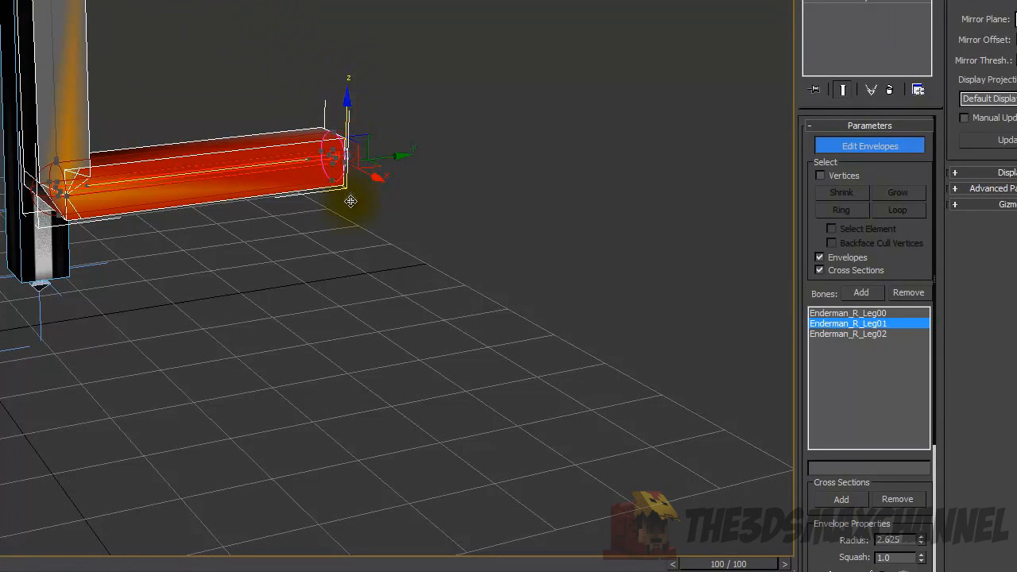
alt+middle_drag(350, 164, 413, 179)
drag(384, 173, 459, 190)
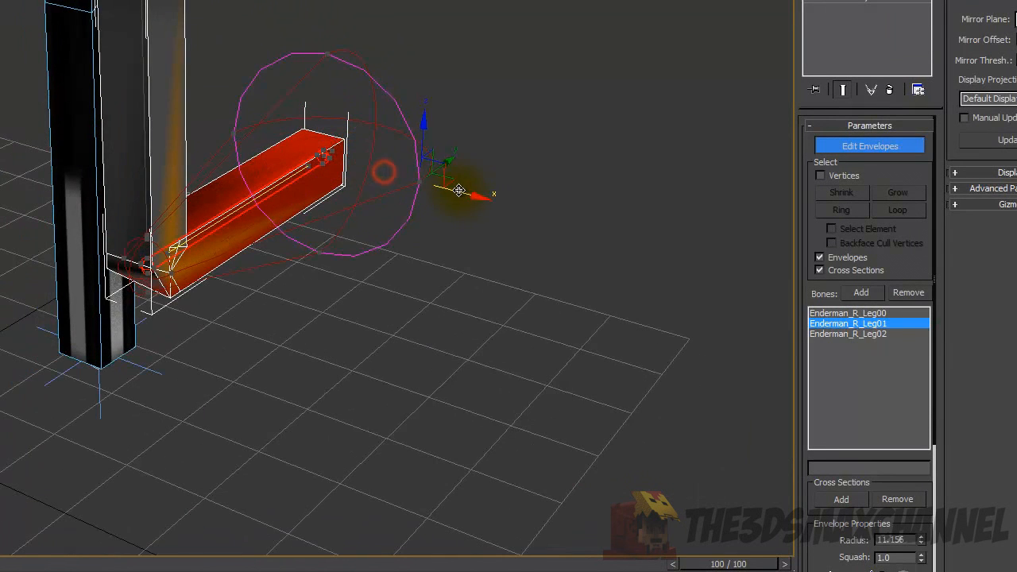
Select the Enderman_R_Leg00 envelope and enlarge its upper outer cross section to a radius of about 9.37.
click(142, 3)
middle_drag(147, 53, 157, 113)
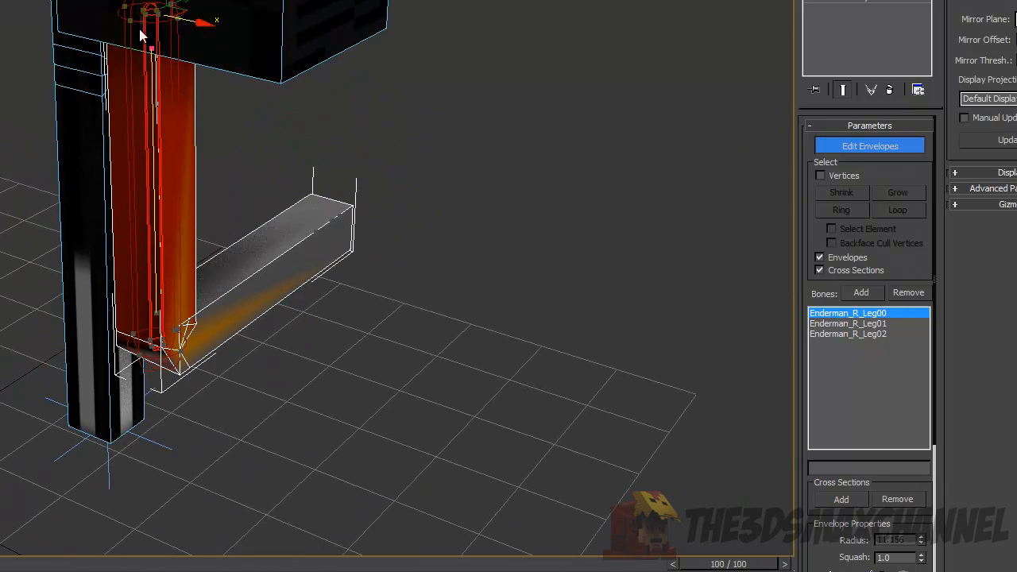
alt+middle_drag(128, 17, 114, 77)
drag(171, 10, 89, 32)
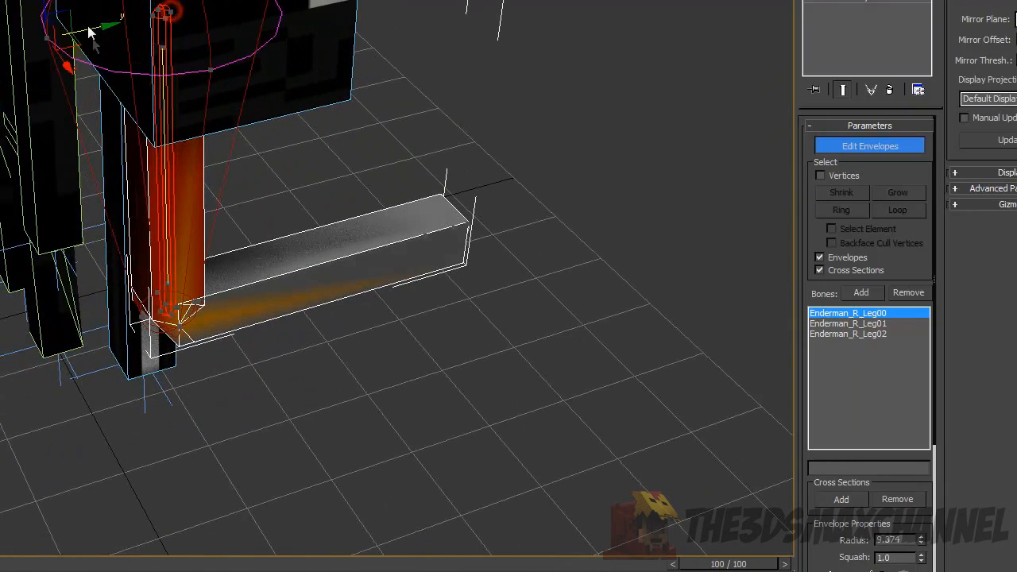
Enlarge the knee end of the Enderman_R_Leg00 outer envelope to a radius of about 7.2.
alt+middle_drag(138, 162, 155, 139)
scroll(149, 237, up, 3)
middle_drag(149, 236, 156, 182)
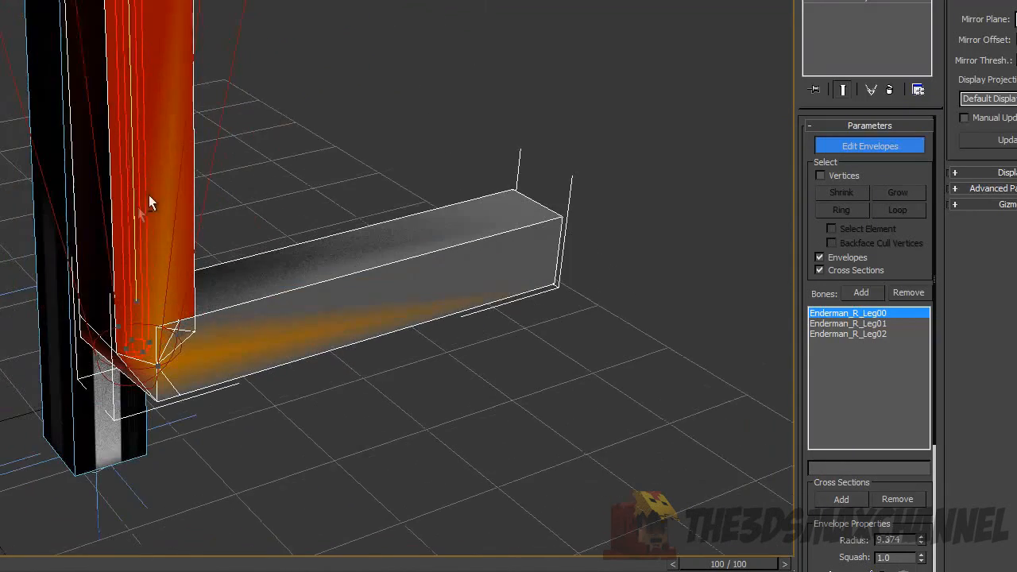
alt+middle_drag(104, 263, 164, 283)
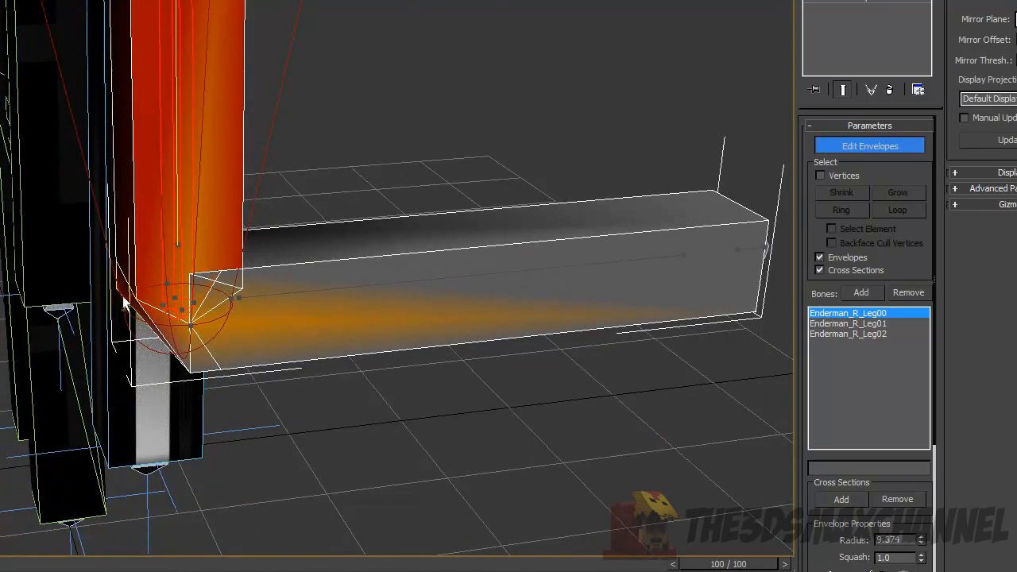
middle_drag(131, 316, 121, 247)
drag(163, 241, 77, 256)
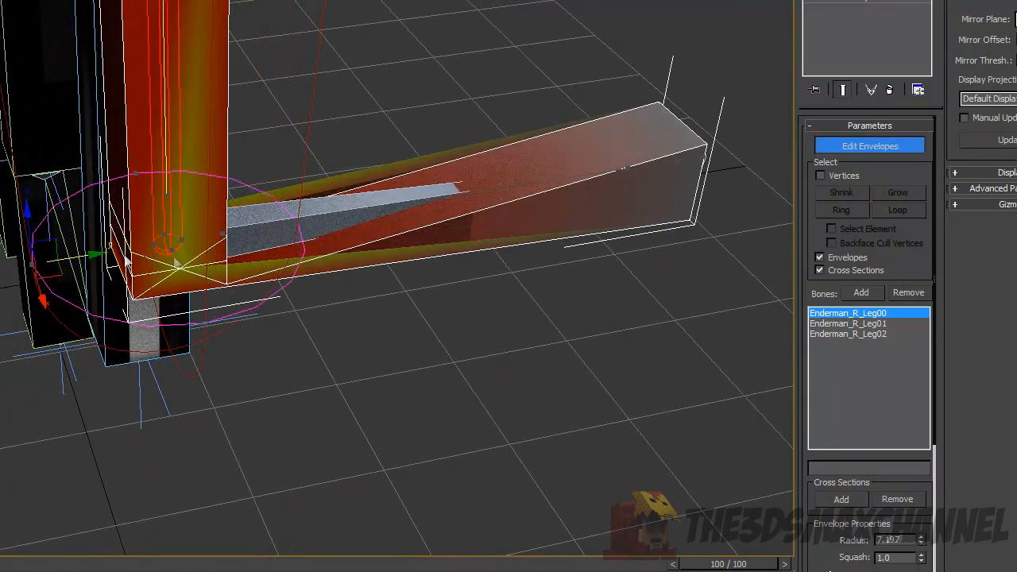
Enlarge the knee end of the Enderman_R_Leg01 envelope to a radius of about 6.83 and leave envelope editing.
click(397, 220)
alt+middle_drag(170, 216, 143, 221)
click(132, 227)
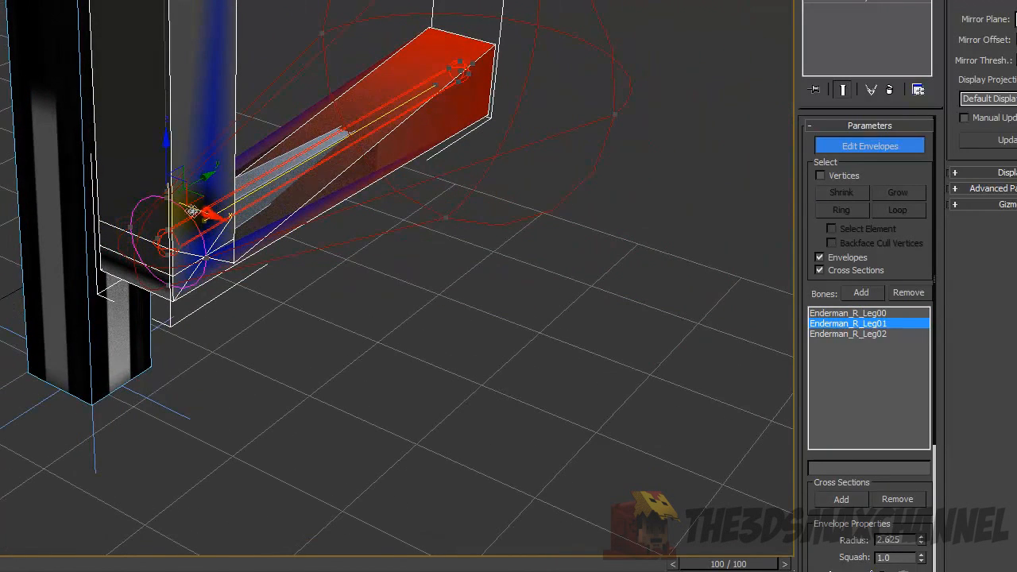
mouse_move(193, 214)
alt+middle_down()
mouse_move(173, 227)
mouse_move(198, 202)
alt+middle_up()
drag(169, 167, 165, 112)
alt+middle_drag(93, 174, 63, 131)
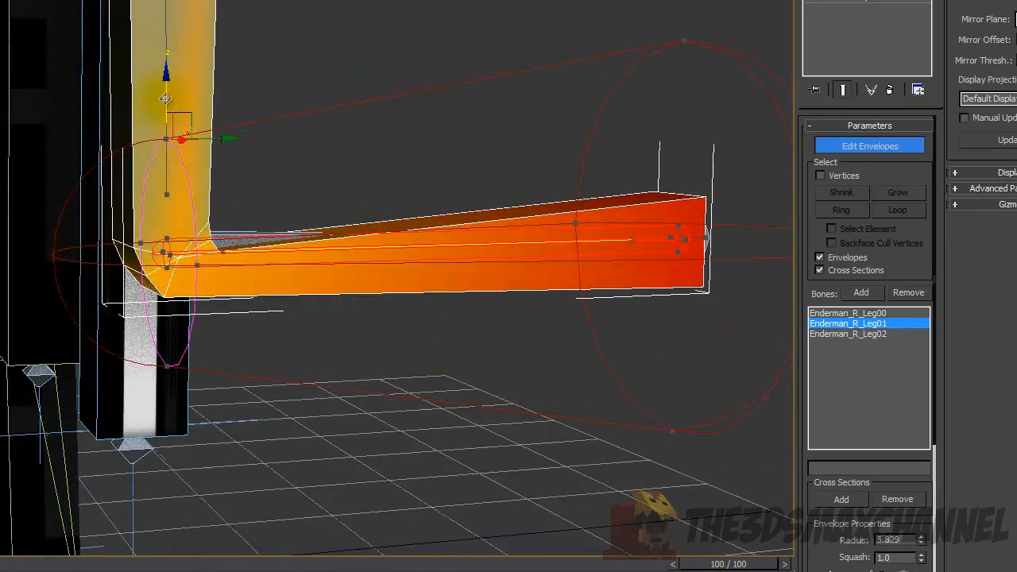
drag(163, 96, 145, 74)
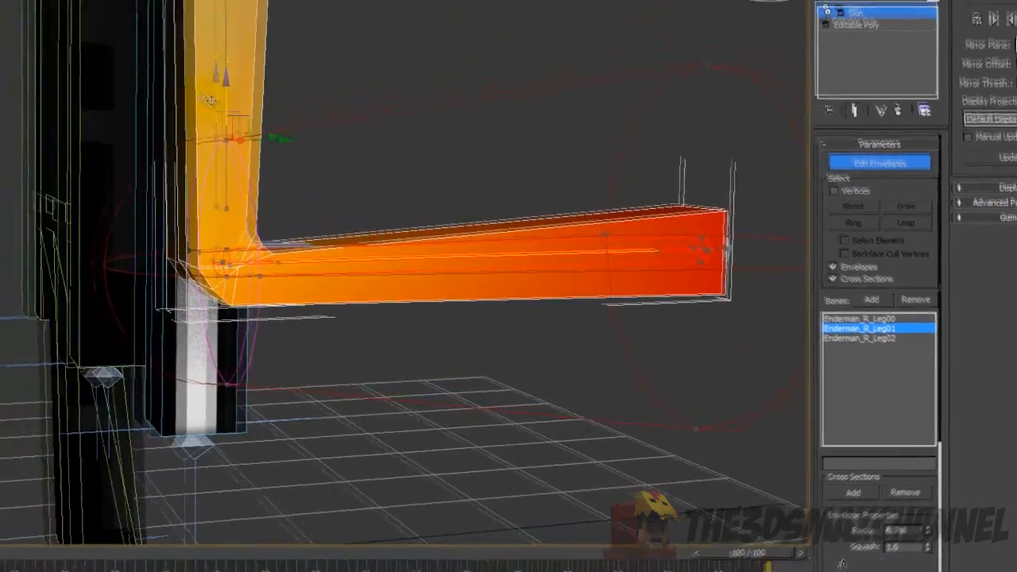
alt+middle_drag(370, 158, 467, 300)
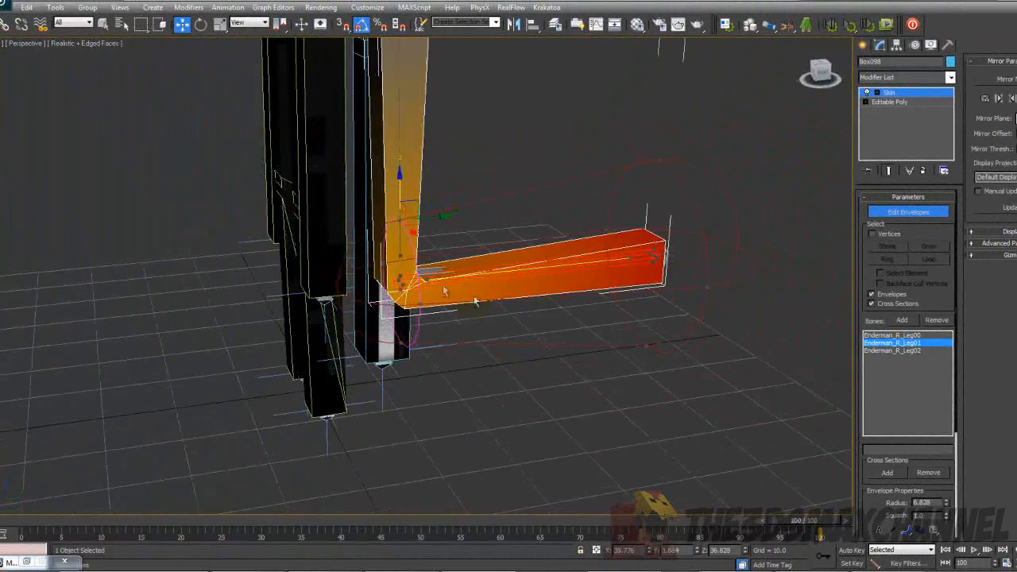
click(906, 213)
Add a Skin Morph modifier above the Skin modifier on the leg mesh.
alt+middle_drag(721, 234, 696, 229)
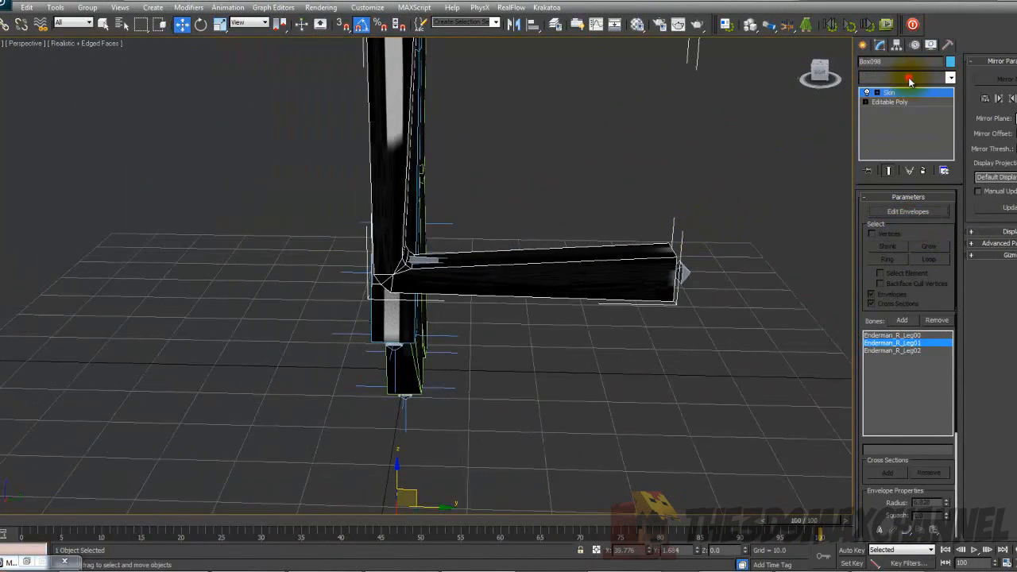
click(911, 78)
key(s)
key(s)
key(s)
key(s)
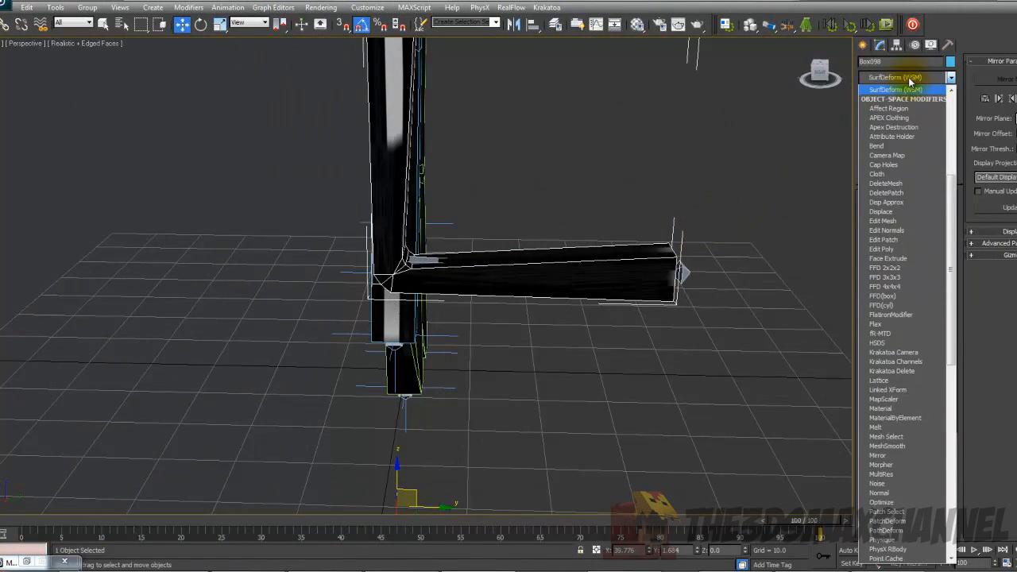
click(889, 221)
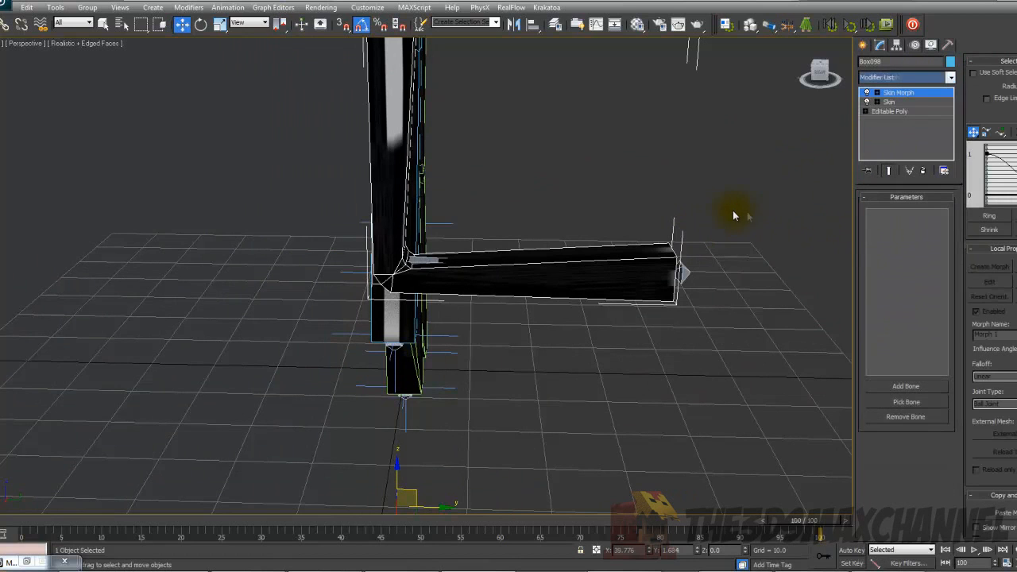
Add the bone Enderman_R_Leg01 to the Skin Morph modifier.
alt+middle_drag(720, 210, 789, 218)
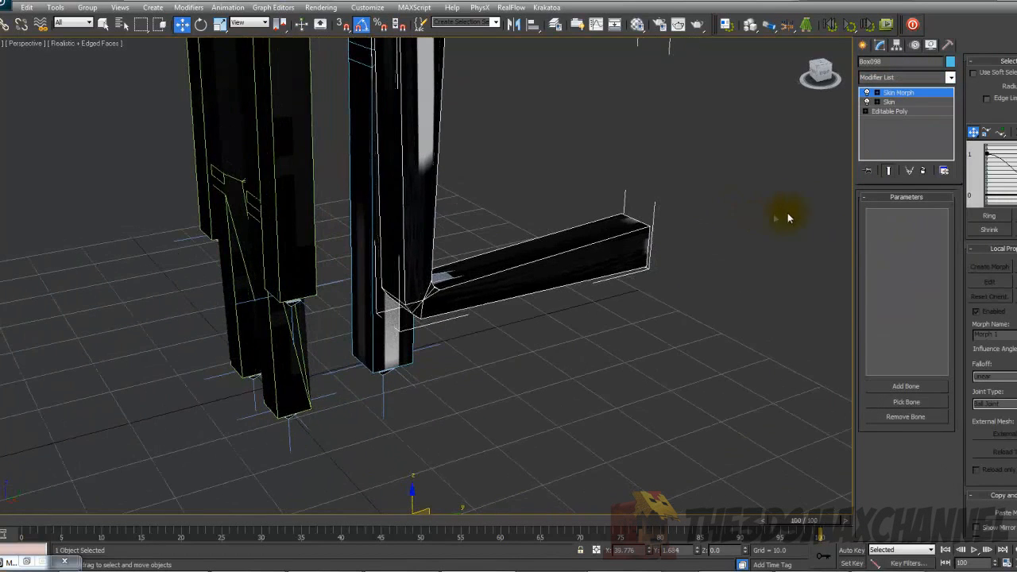
click(904, 387)
click(586, 388)
scroll(608, 389, down, 4)
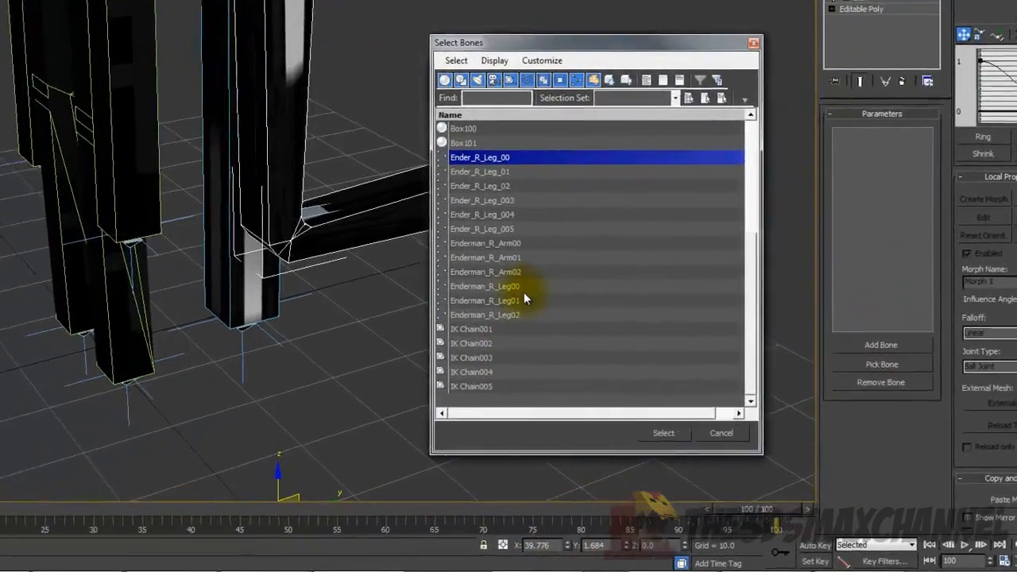
click(610, 350)
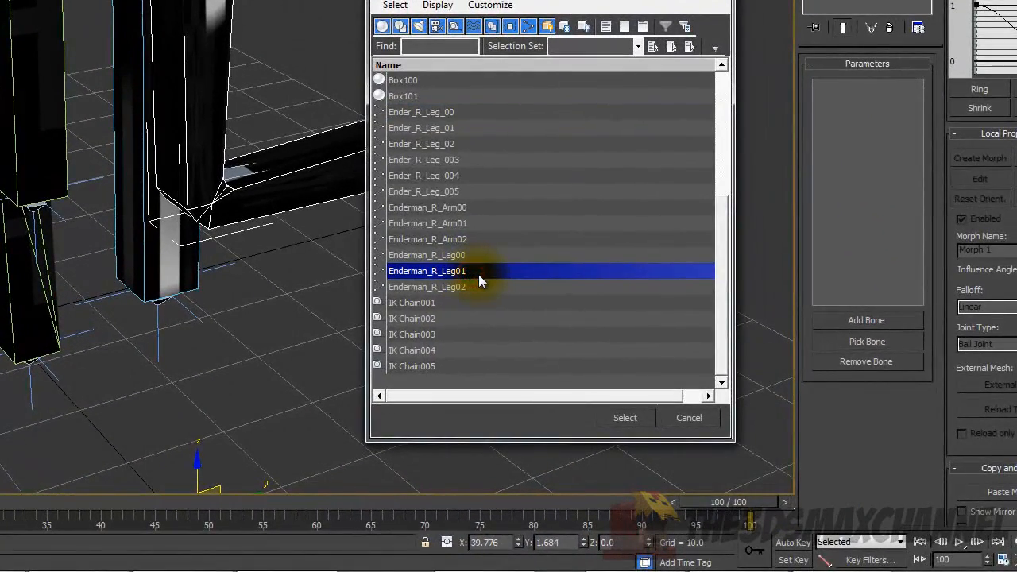
double_click(466, 270)
Create one morph for Enderman_R_Leg01 at frame 0 with the leg straight and another at frame 100 with the knee bent.
alt+middle_drag(282, 225, 506, 220)
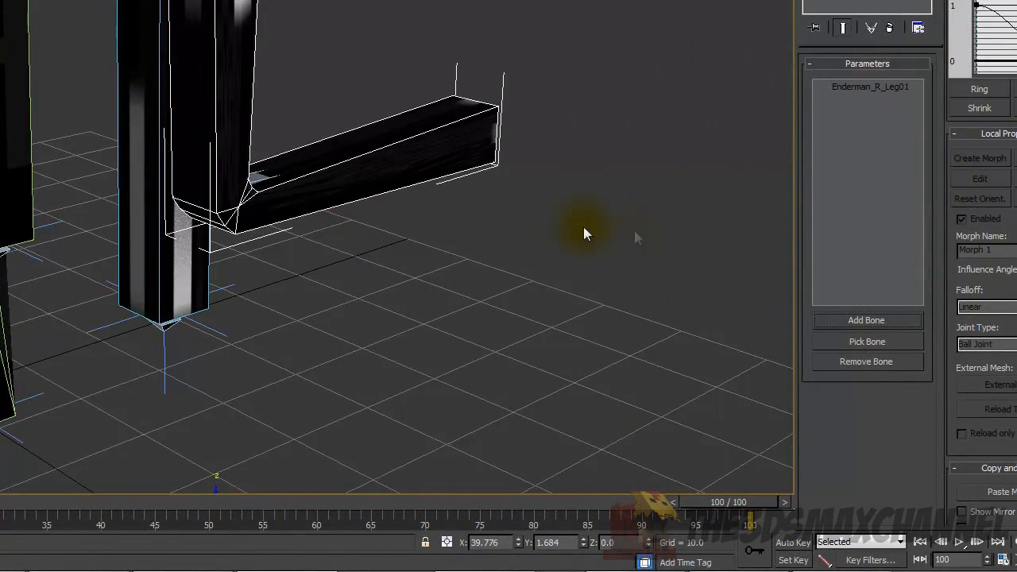
click(853, 88)
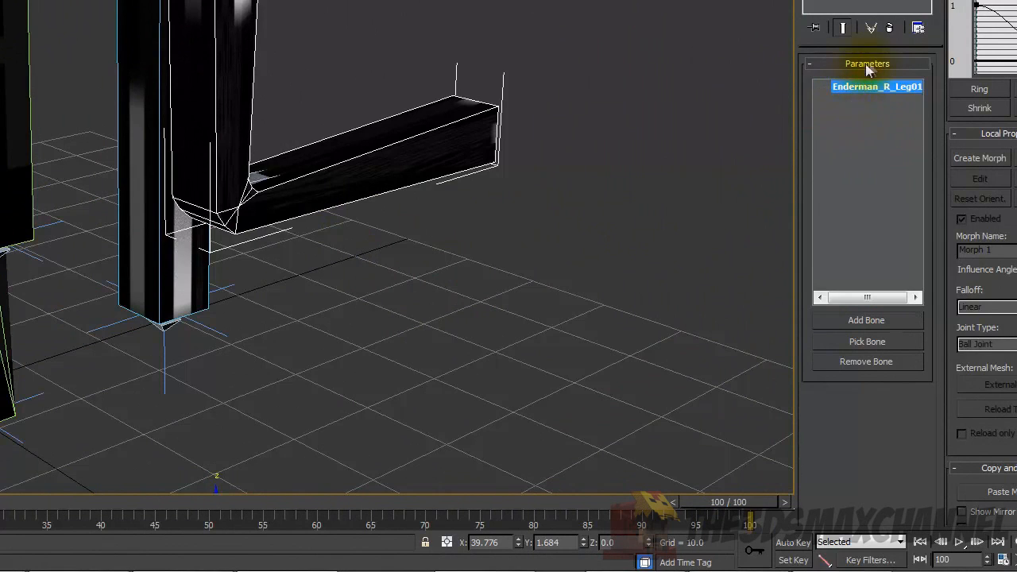
click(994, 161)
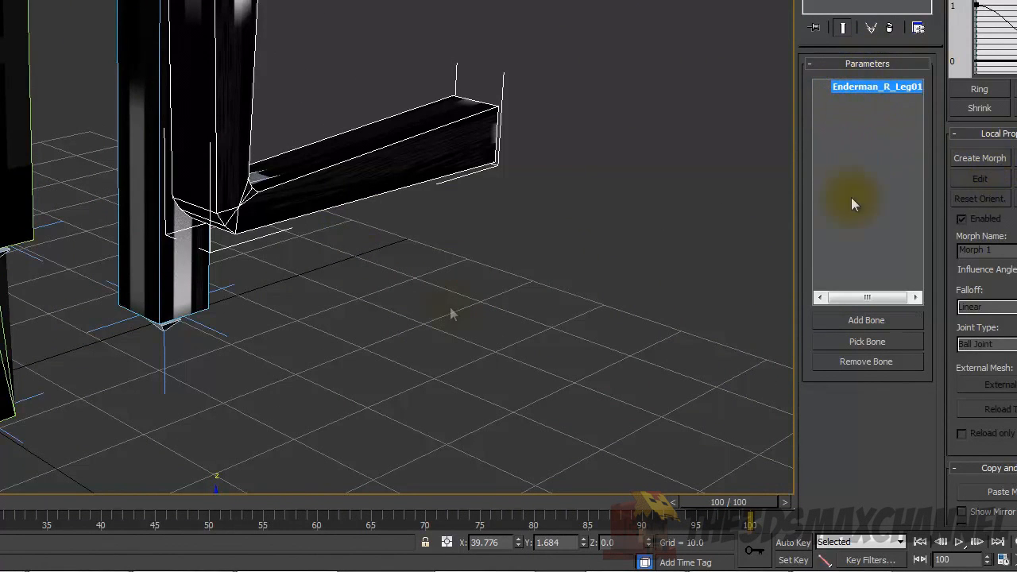
key(Home)
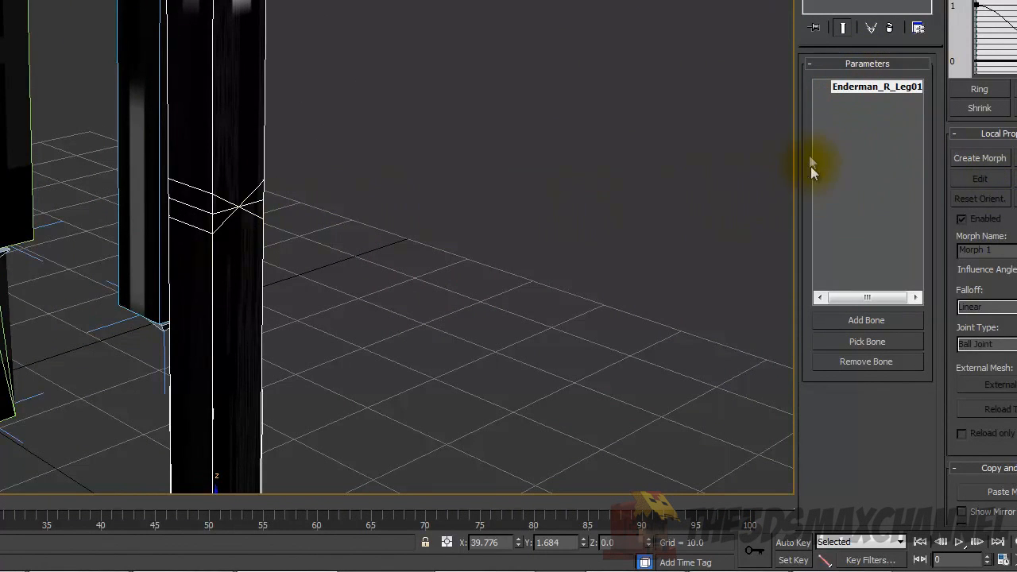
click(970, 158)
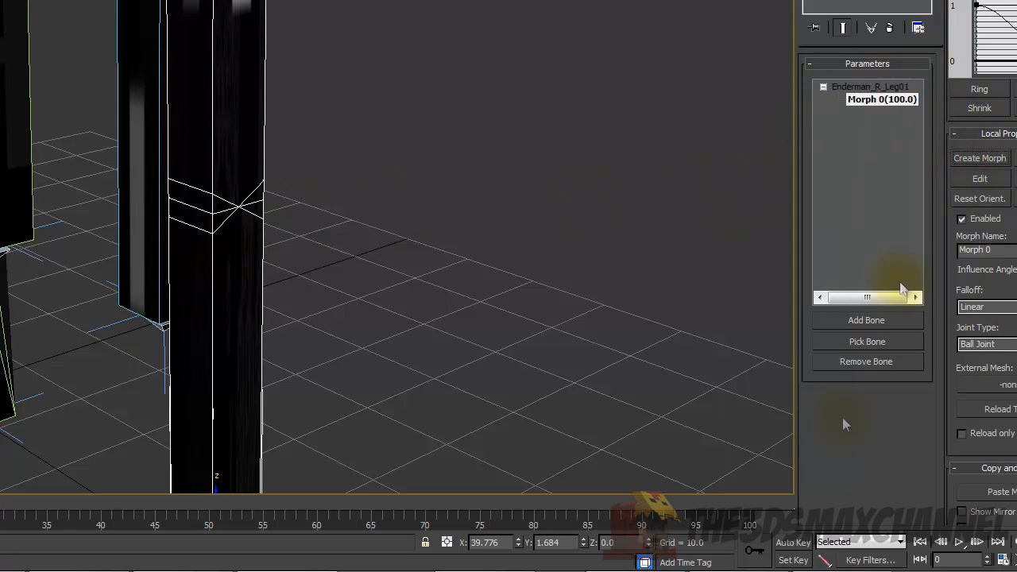
click(788, 503)
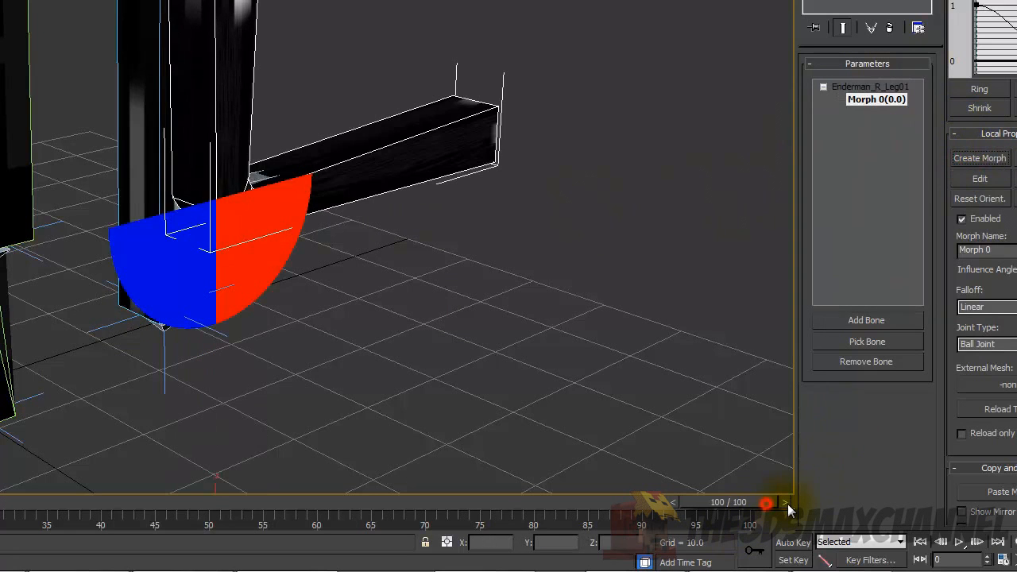
click(995, 162)
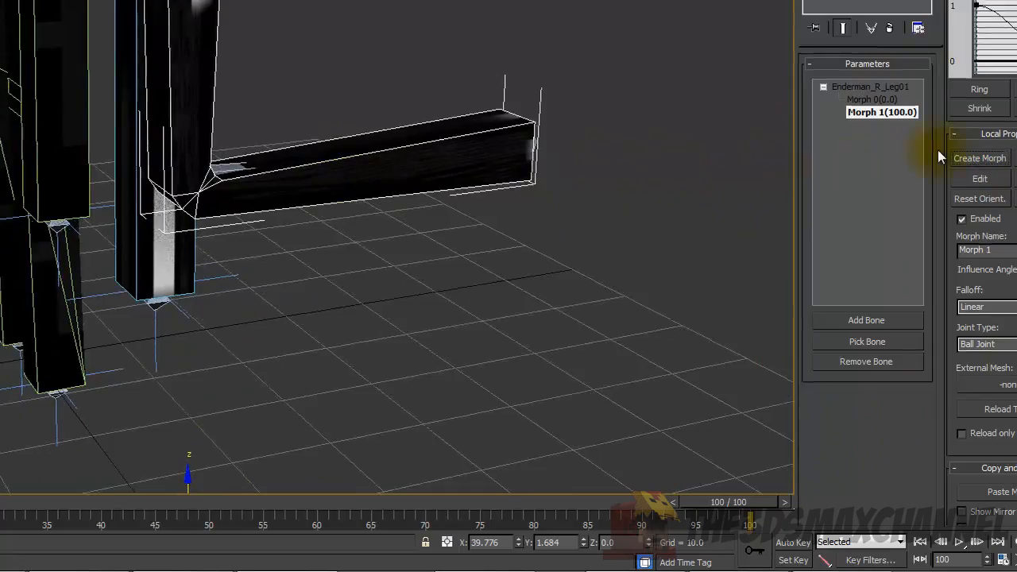
Start editing the bent-knee morph at frame 100 and select the vertices on the inner side of the knee.
click(980, 179)
alt+middle_drag(315, 174, 279, 160)
scroll(236, 150, up, 3)
middle_drag(208, 147, 237, 151)
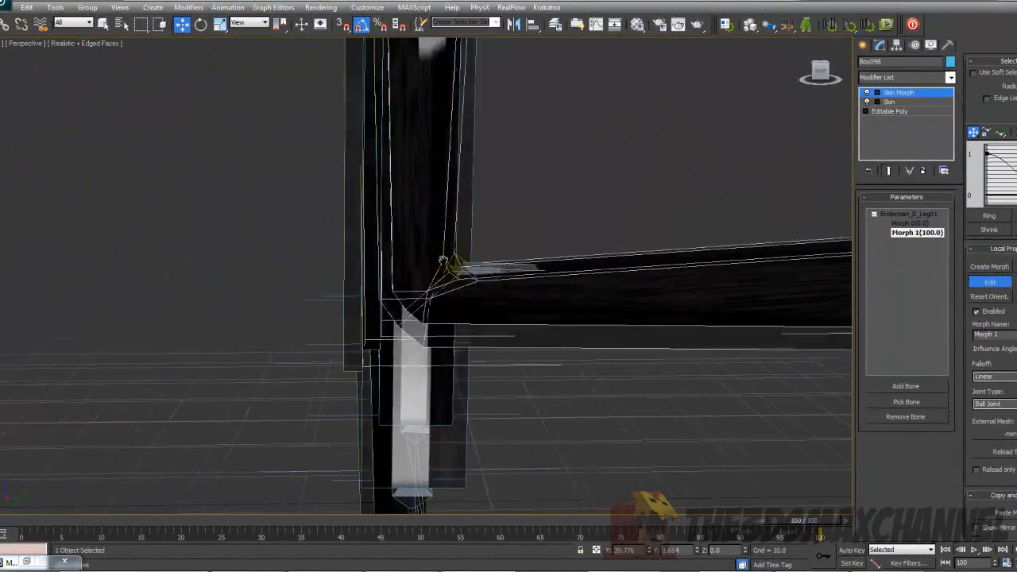
key(F3)
alt+middle_drag(454, 257, 501, 350)
key(F3)
scroll(472, 209, down, 2)
scroll(500, 354, down, 3)
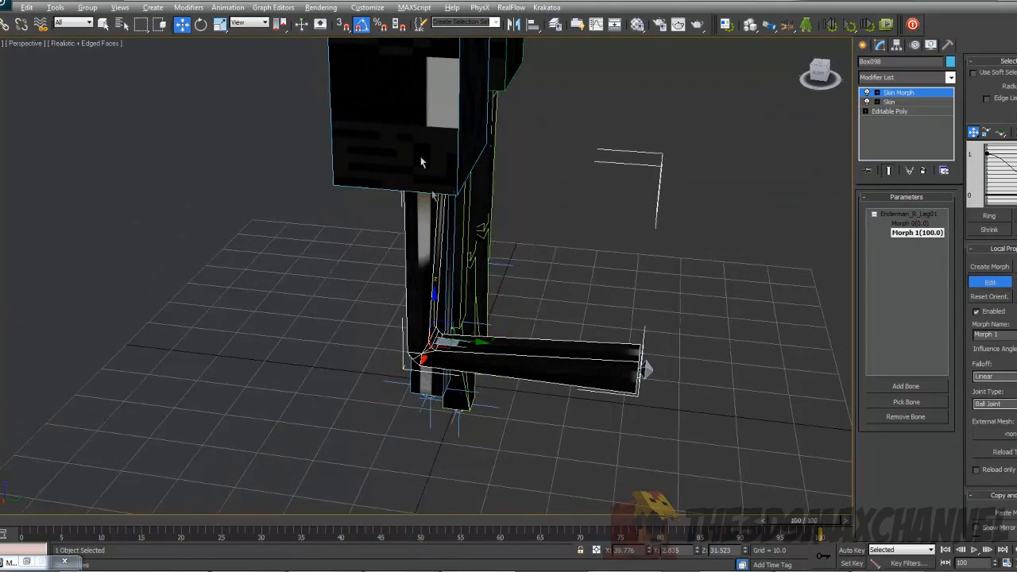
With 3D snapping on, reposition the inner knee vertices of the bent-knee morph to square up the crease.
click(344, 24)
alt+middle_drag(477, 336, 334, 339)
key(F3)
middle_drag(400, 315, 408, 363)
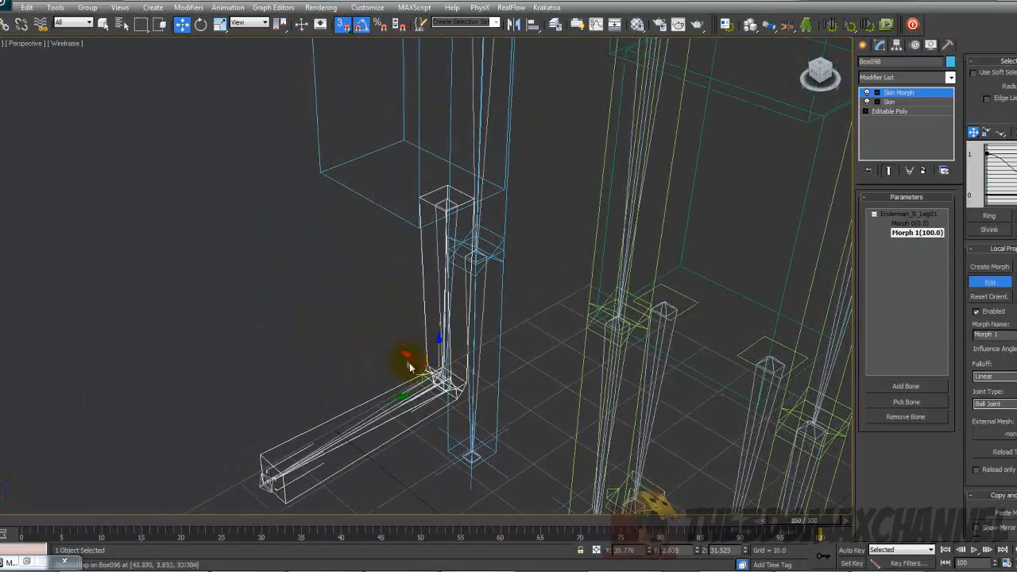
drag(412, 393, 422, 201)
alt+middle_drag(412, 234, 382, 251)
scroll(422, 318, up, 6)
middle_drag(424, 302, 433, 404)
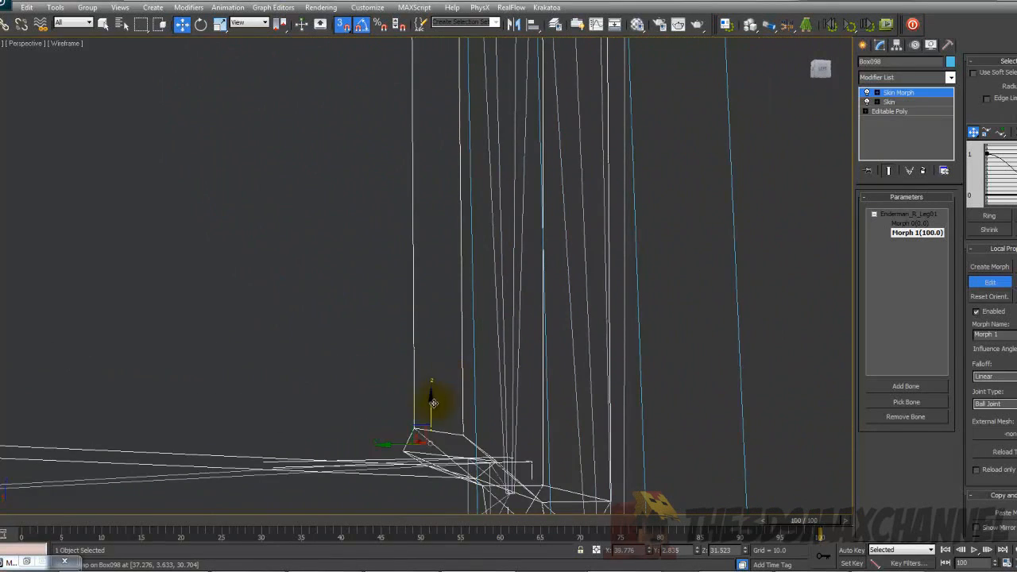
alt+middle_drag(404, 463, 400, 456)
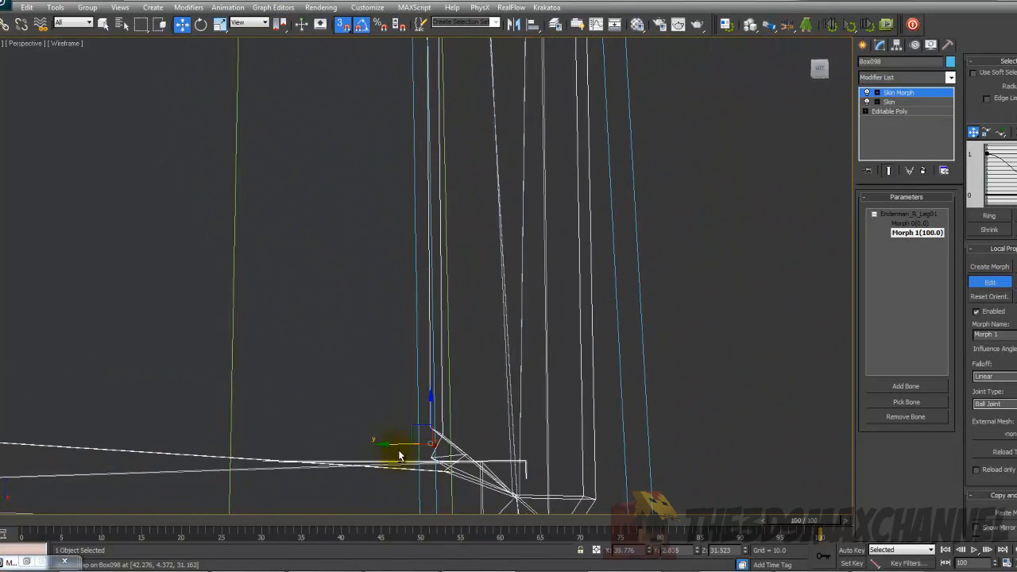
alt+middle_drag(457, 476, 461, 358)
drag(464, 336, 69, 346)
mouse_move(339, 353)
alt+middle_down()
mouse_move(400, 336)
mouse_move(358, 311)
mouse_move(391, 295)
mouse_move(598, 308)
mouse_move(507, 311)
mouse_move(469, 325)
mouse_move(485, 250)
mouse_move(398, 342)
mouse_move(407, 233)
alt+middle_up()
Move the outer knee vertices of the bent-knee morph to reshape the front of the knee.
key(F3)
mouse_move(341, 302)
mouse_down()
mouse_move(368, 341)
mouse_move(358, 311)
mouse_up()
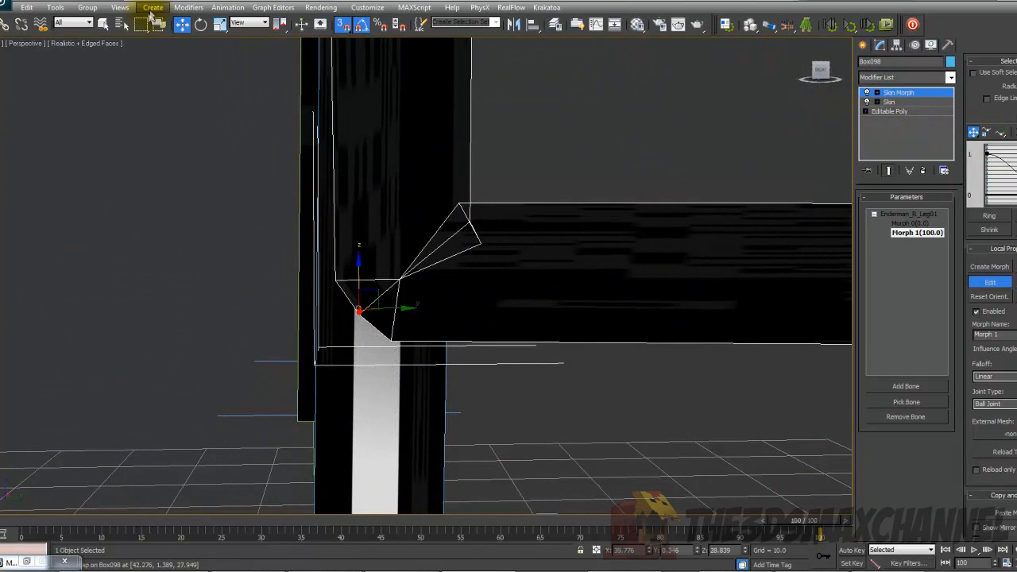
drag(350, 283, 356, 299)
mouse_move(395, 288)
alt+middle_down()
mouse_move(405, 257)
mouse_move(370, 290)
mouse_move(307, 283)
mouse_move(258, 294)
mouse_move(217, 281)
mouse_move(205, 262)
alt+middle_up()
Fine-tune the knee vertices of the bent-knee morph in wireframe and leave morph editing.
key(F3)
drag(199, 269, 200, 267)
alt+middle_drag(200, 267, 227, 277)
drag(170, 224, 194, 223)
alt+middle_drag(194, 223, 228, 212)
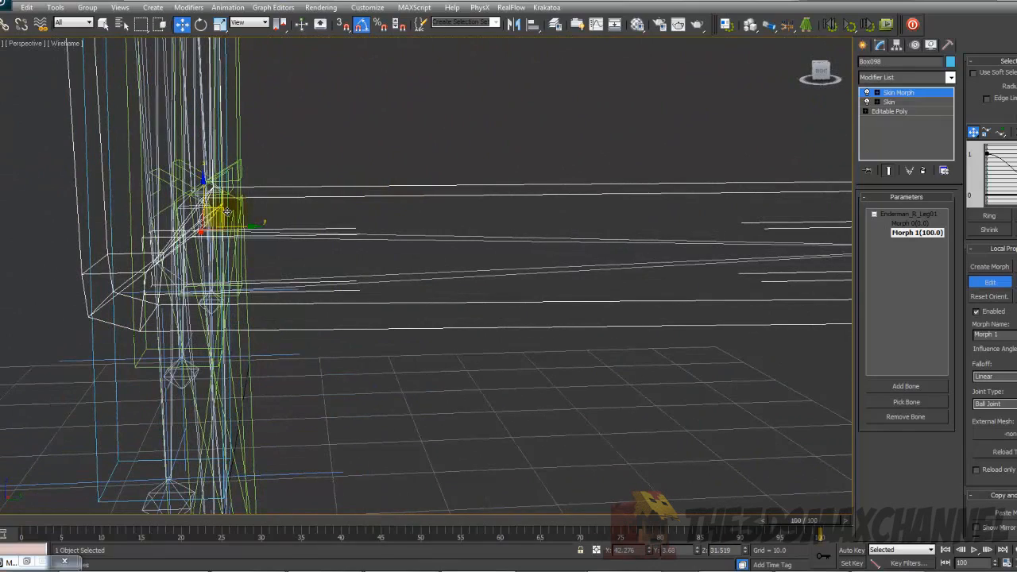
drag(228, 212, 223, 212)
alt+middle_drag(225, 211, 255, 263)
key(F3)
scroll(390, 282, down, 6)
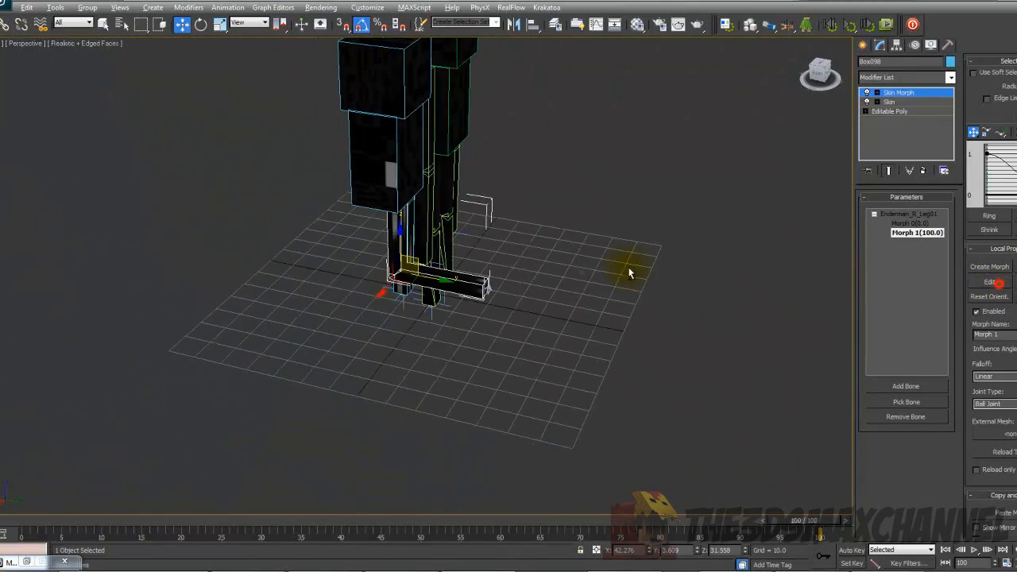
Scrub the timeline back to frame 0 and examine the straightened leg and its Skin Morph in wireframe.
alt+middle_drag(681, 273, 580, 242)
drag(32, 525, 27, 550)
middle_drag(318, 413, 464, 398)
scroll(438, 377, up, 3)
scroll(464, 397, down, 1)
key(F3)
middle_drag(440, 130, 460, 208)
click(898, 93)
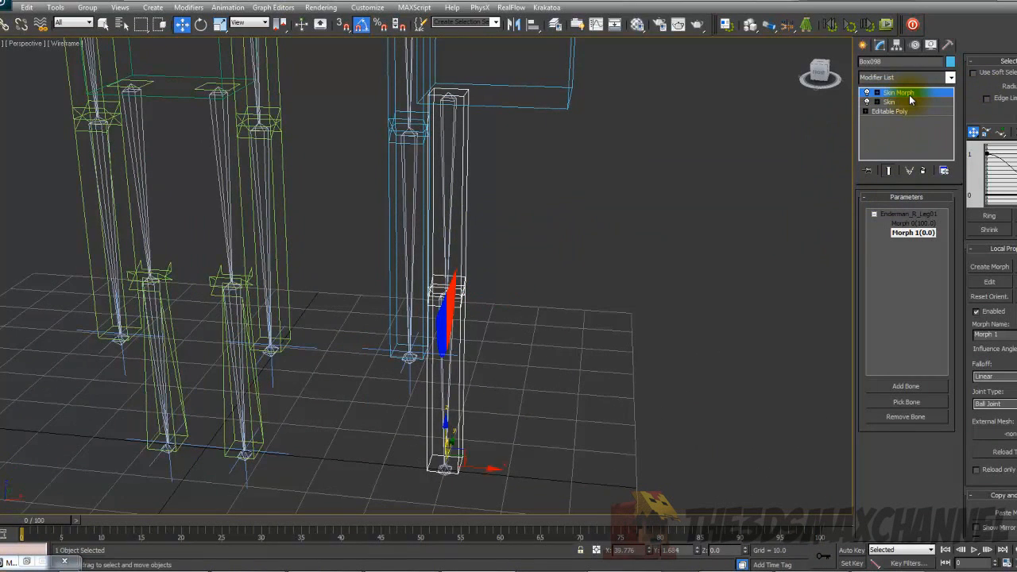
Advance to frame 1 and apply an IK Limb Solver from the right upper leg bone to the end bone at the foot.
mouse_move(592, 170)
alt+middle_down()
mouse_move(504, 193)
mouse_move(495, 223)
alt+middle_up()
click(445, 209)
key(F3)
key(F3)
alt+middle_drag(567, 234, 573, 230)
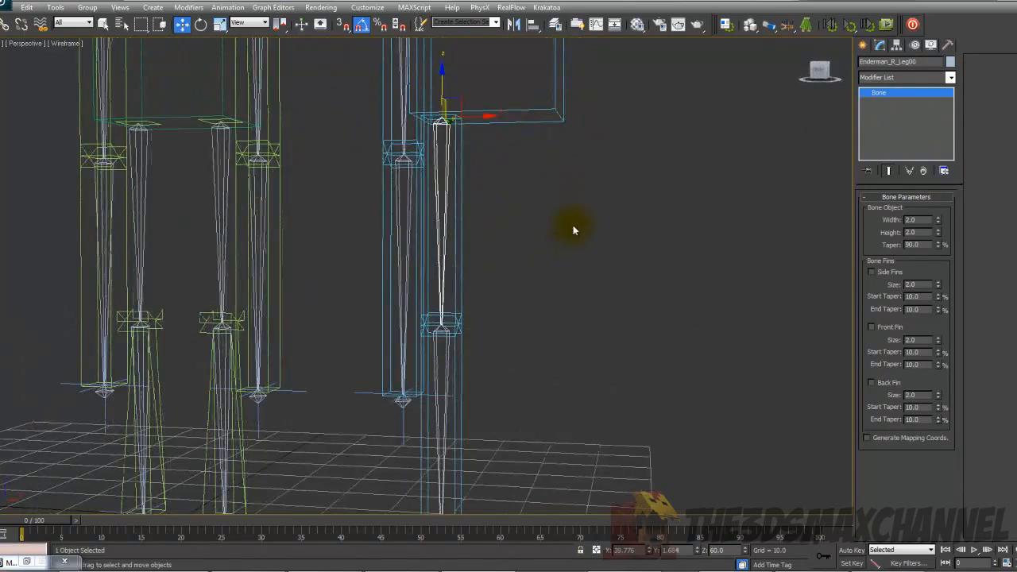
alt+middle_drag(464, 208, 446, 227)
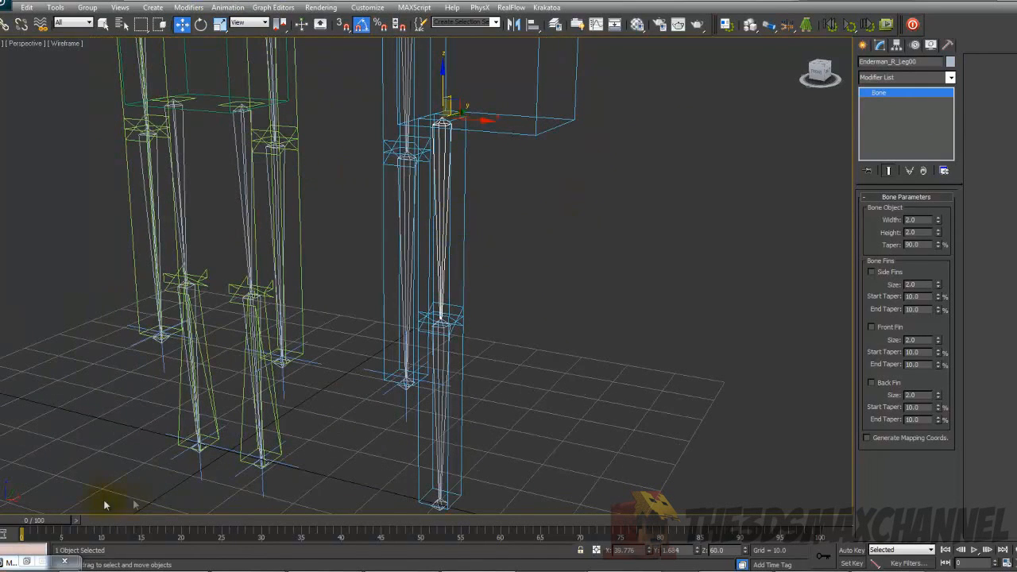
click(78, 520)
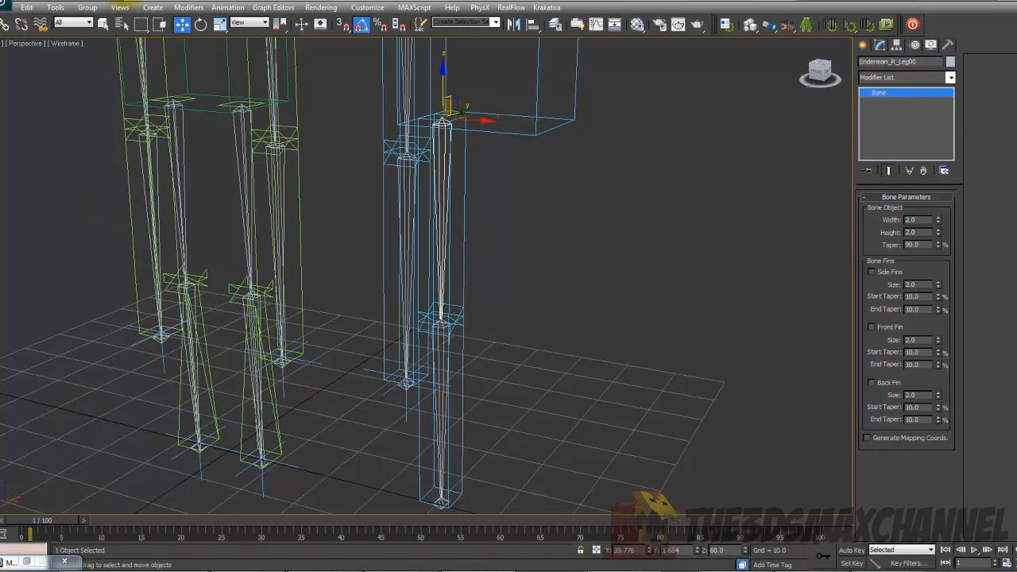
click(226, 9)
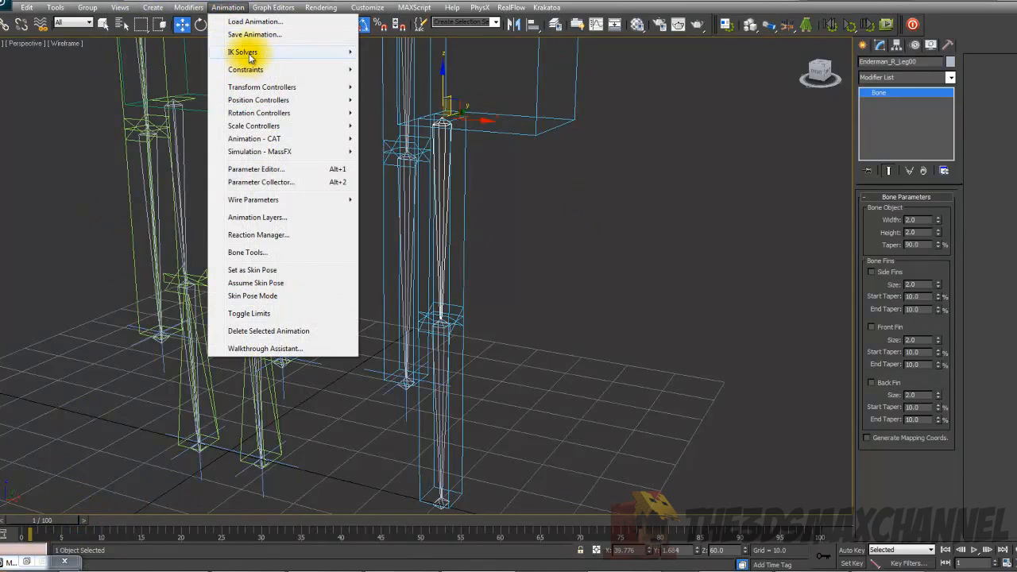
mouse_move(249, 57)
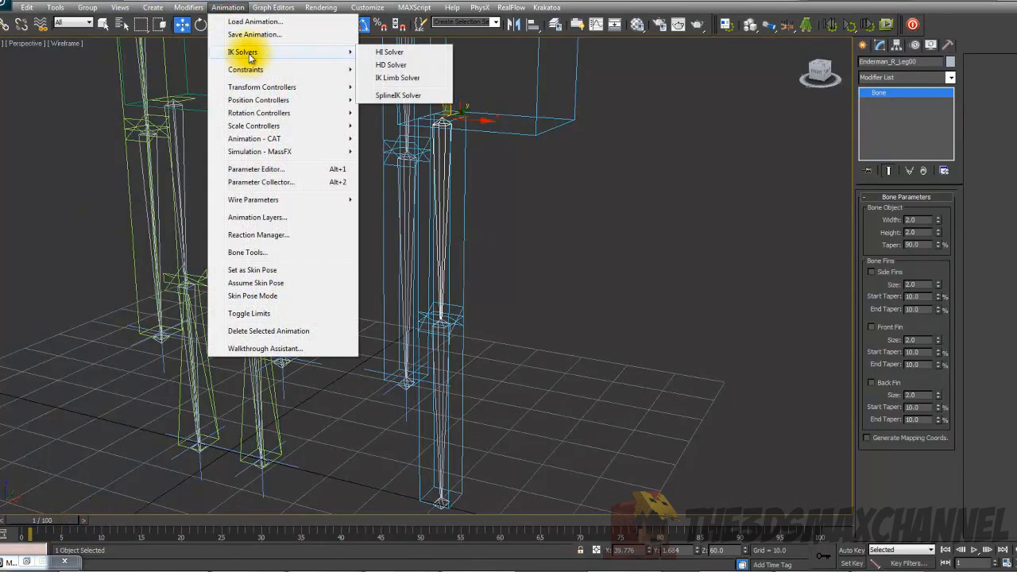
click(392, 78)
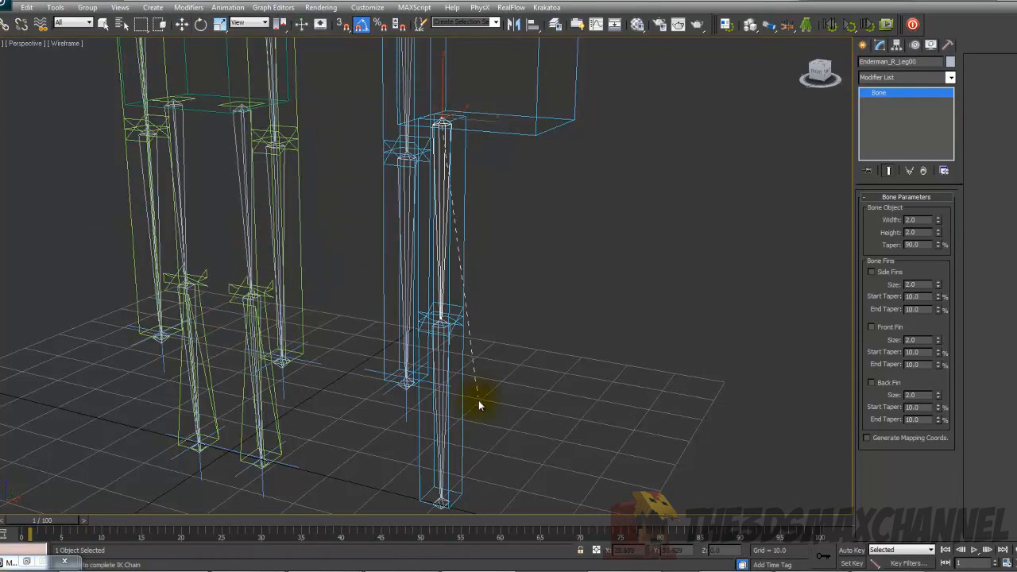
click(442, 502)
Try moving the leg's IK goal up and forward in shaded view to test the knee bend.
alt+middle_drag(443, 503, 435, 488)
mouse_move(450, 478)
mouse_down()
mouse_move(434, 422)
mouse_move(540, 337)
mouse_move(456, 302)
mouse_move(575, 291)
mouse_move(505, 285)
mouse_up()
key(F3)
alt+middle_drag(443, 280, 416, 306)
scroll(518, 294, down, 3)
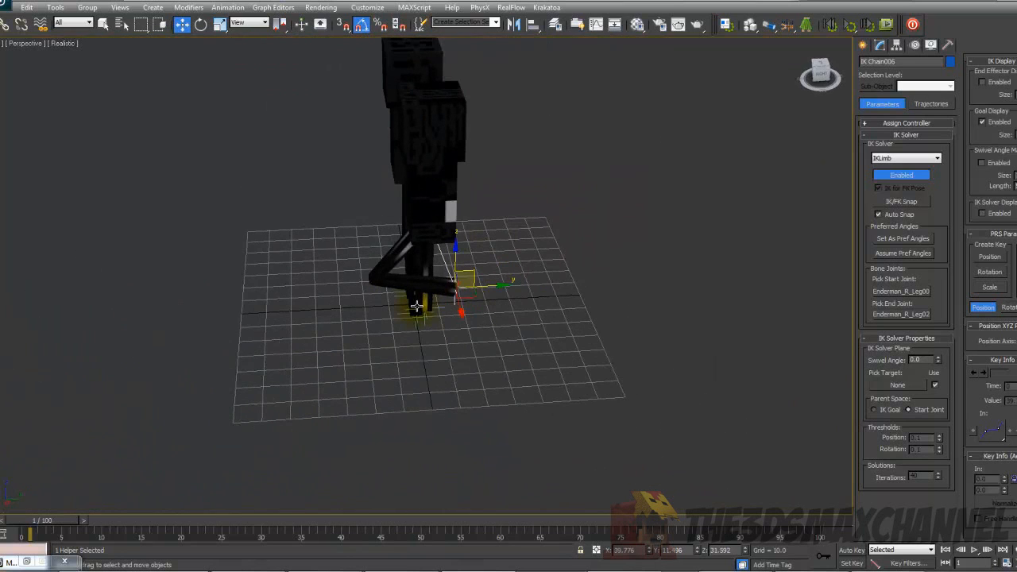
drag(417, 306, 448, 266)
alt+middle_drag(448, 266, 507, 321)
Select the right upper arm bone and upper leg bone together and link both to the torso box as children.
scroll(507, 323, up, 3)
click(389, 219)
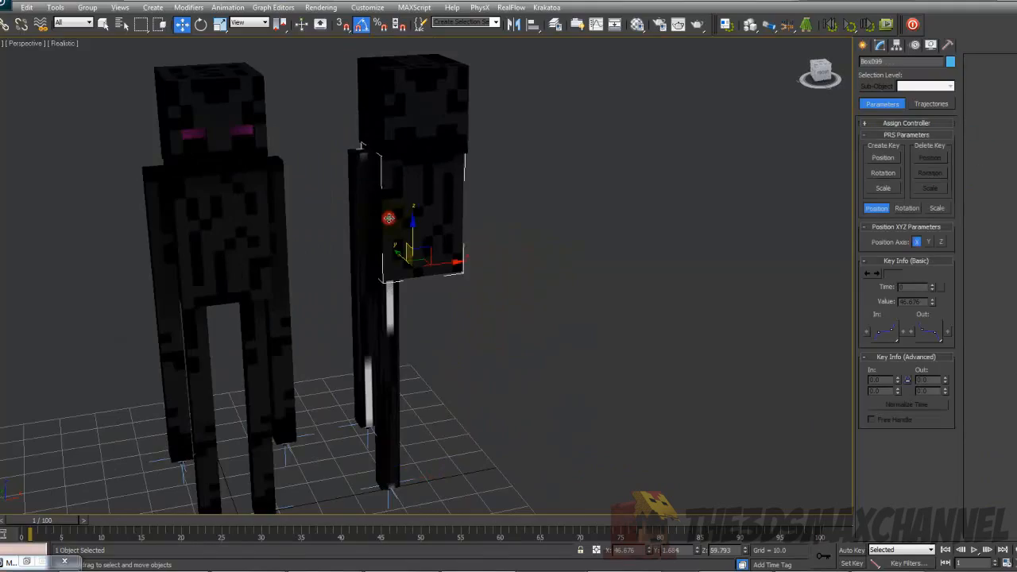
alt+middle_drag(389, 218, 434, 217)
key(F3)
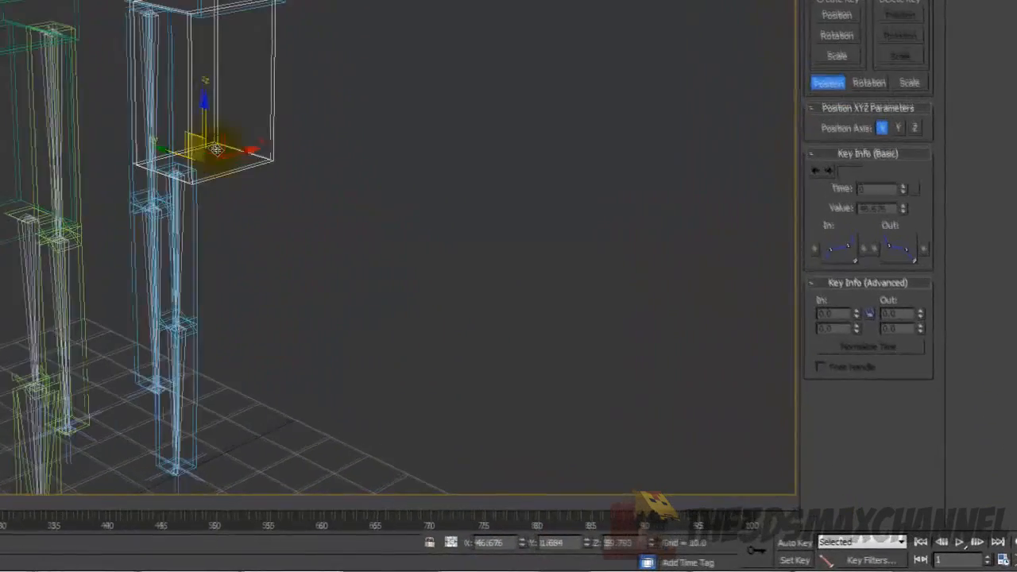
click(135, 16)
alt+middle_drag(133, 15, 99, 16)
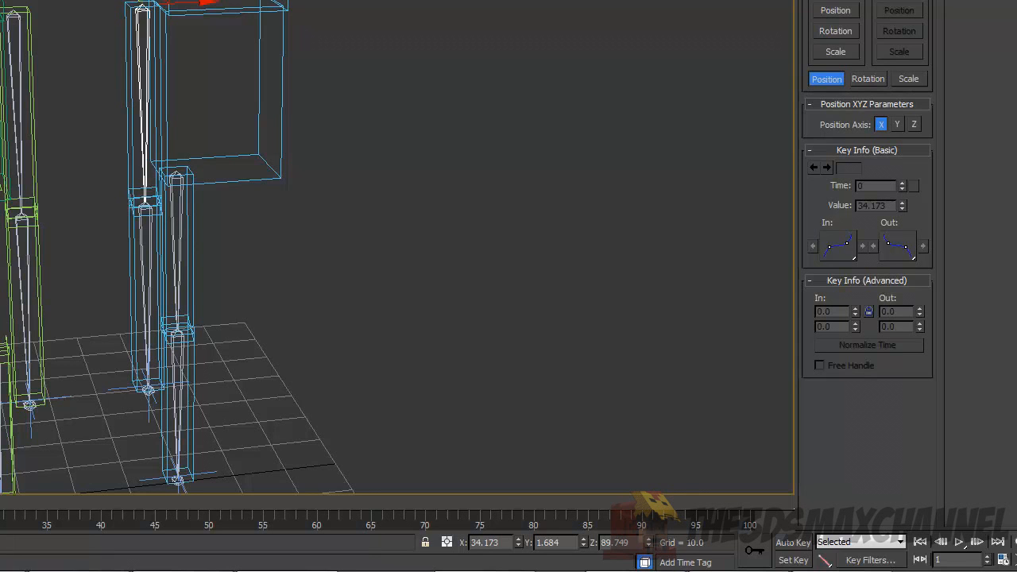
alt+middle_drag(100, 1, 127, 2)
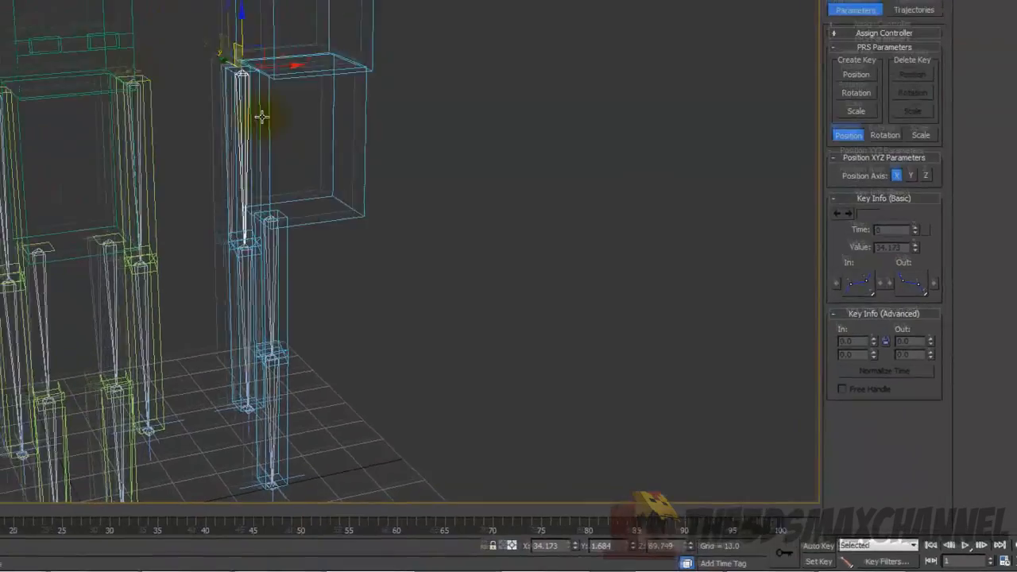
scroll(159, 15, up, 3)
middle_drag(170, 1, 190, 93)
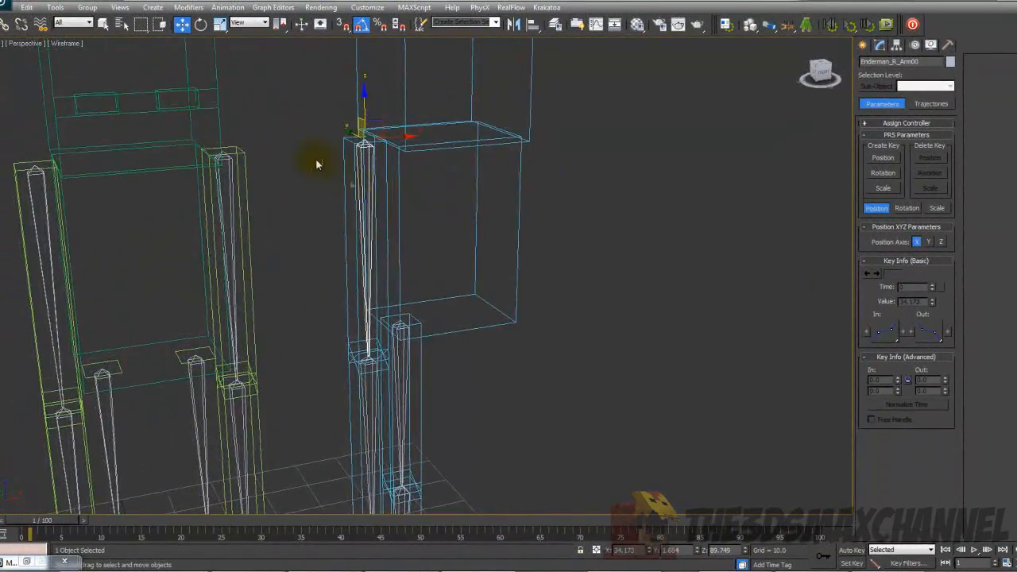
middle_drag(368, 203, 320, 101)
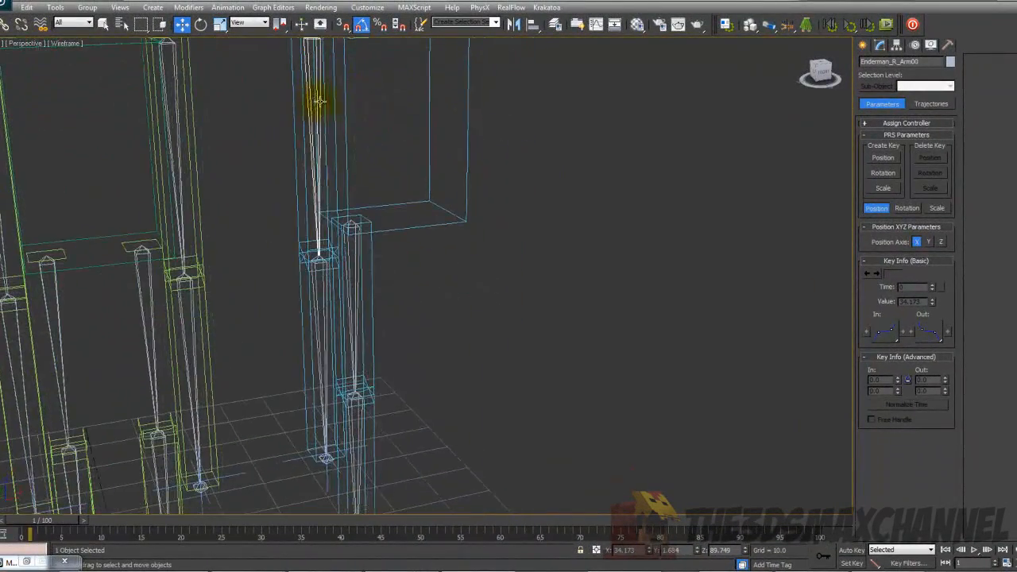
ctrl+click(355, 251)
scroll(354, 251, up, 4)
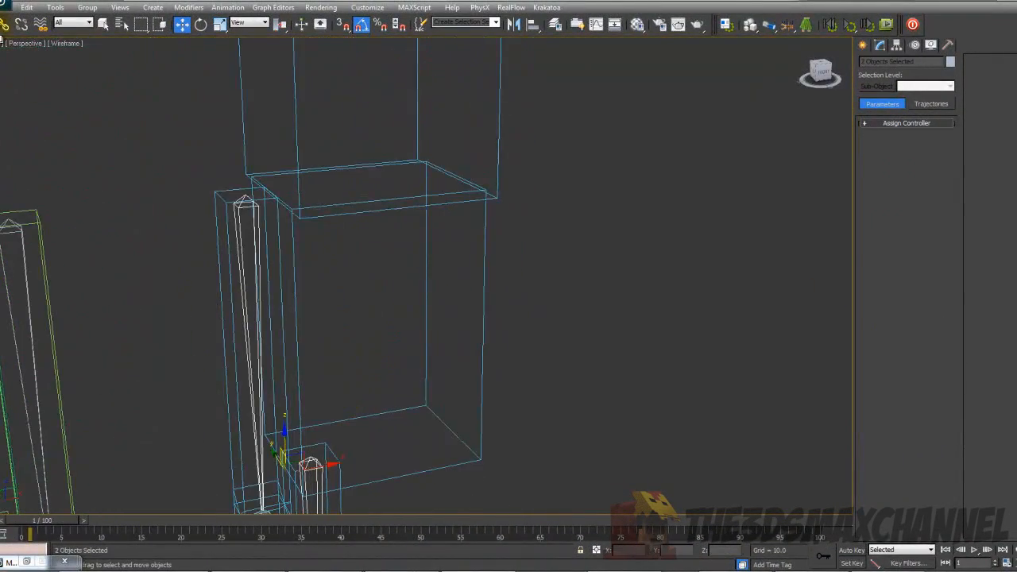
click(4, 26)
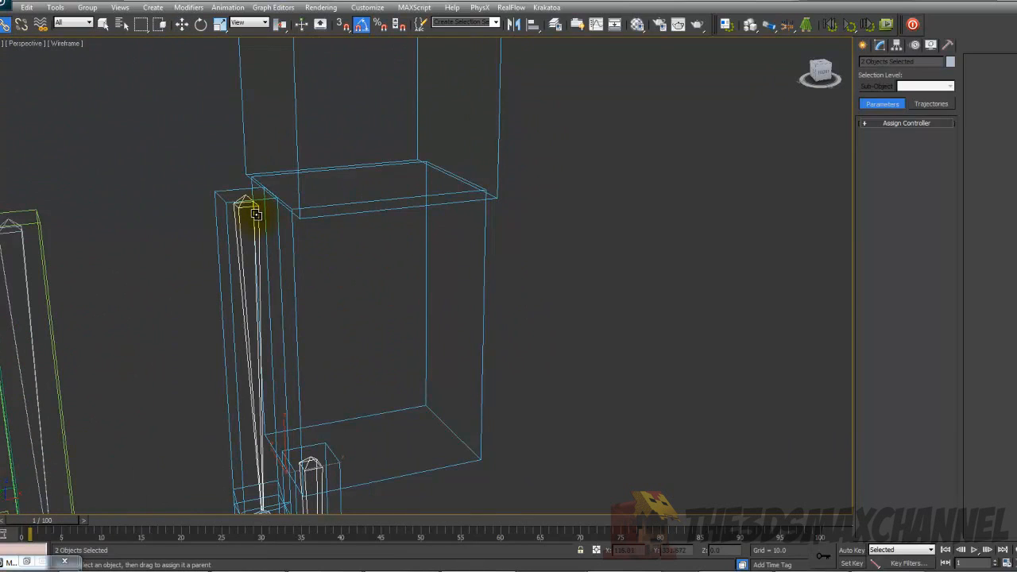
key(F3)
drag(332, 247, 339, 243)
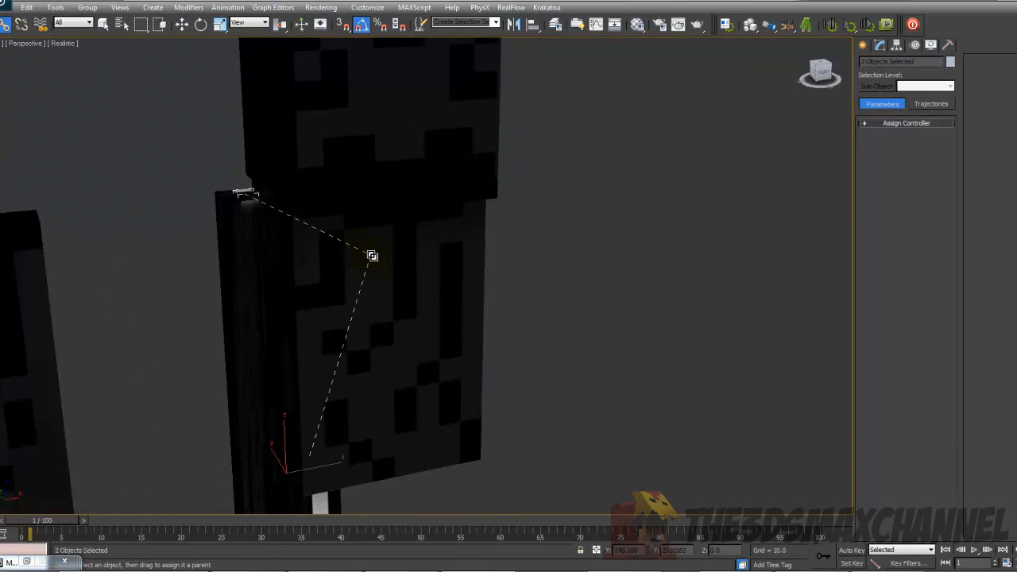
drag(373, 280, 370, 279)
Link the head box to the torso so that the torso is its parent.
click(371, 279)
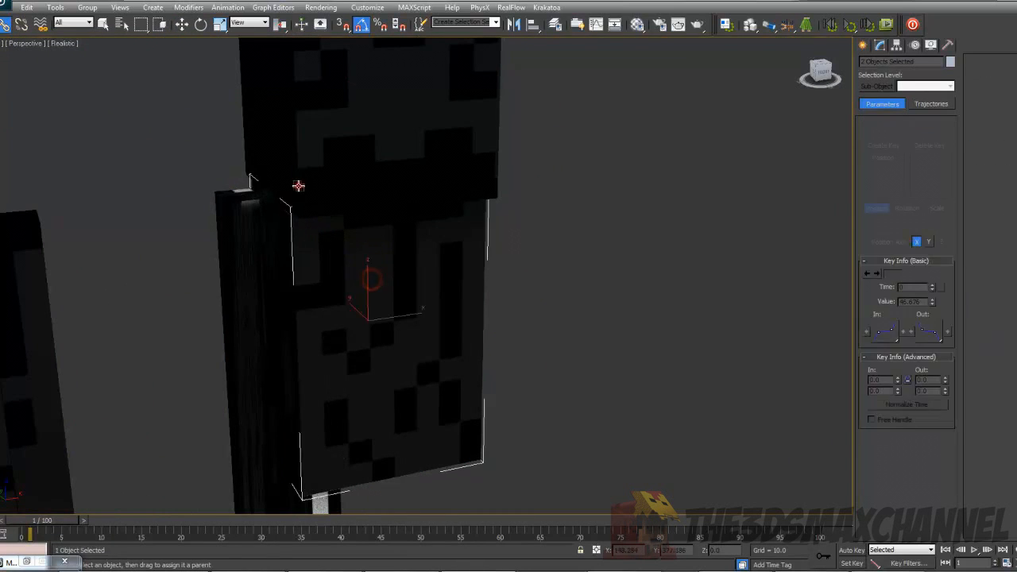
click(297, 186)
drag(341, 178, 378, 282)
Try moving the torso down and sideways to test the linked head, arm and leg, and undo the move.
key(F3)
middle_drag(377, 283, 383, 209)
scroll(384, 209, down, 4)
key(F3)
click(403, 317)
click(200, 24)
click(182, 24)
alt+middle_drag(291, 159, 389, 285)
drag(392, 302, 506, 374)
alt+middle_drag(505, 374, 445, 381)
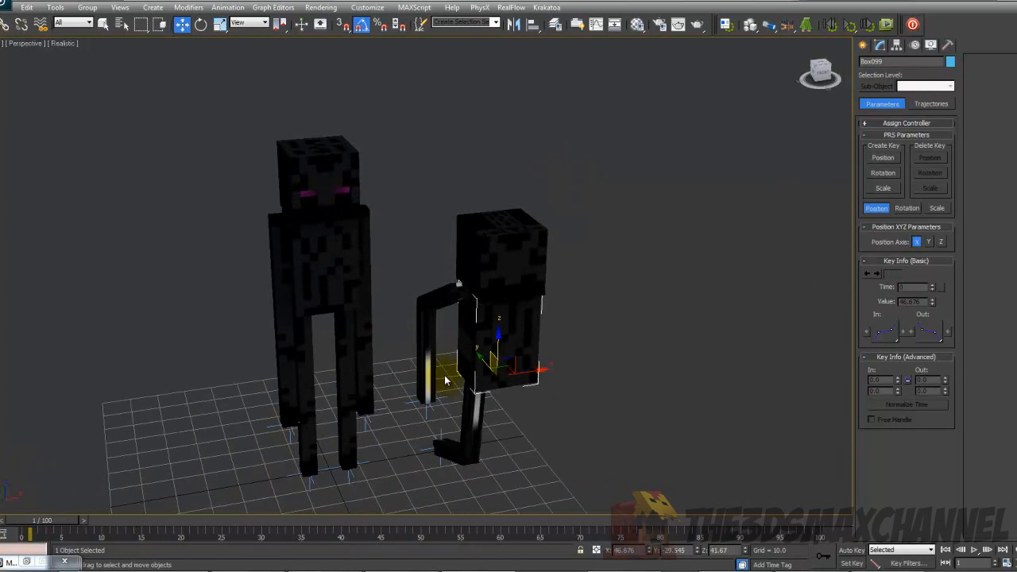
key(ctrl+z)
Copy the right arm mesh with its bones and IK goal along X to the opposite side of the torso.
mouse_move(466, 302)
alt+middle_down()
mouse_move(427, 295)
mouse_move(469, 291)
alt+middle_up()
scroll(488, 277, up, 3)
scroll(488, 277, down, 5)
key(F3)
scroll(302, 101, up, 4)
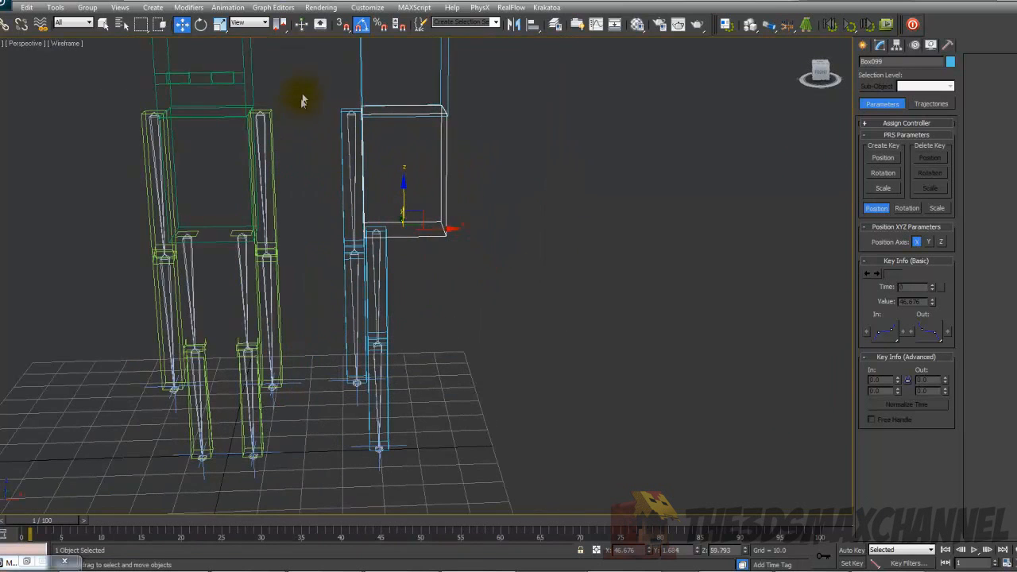
drag(355, 416, 356, 414)
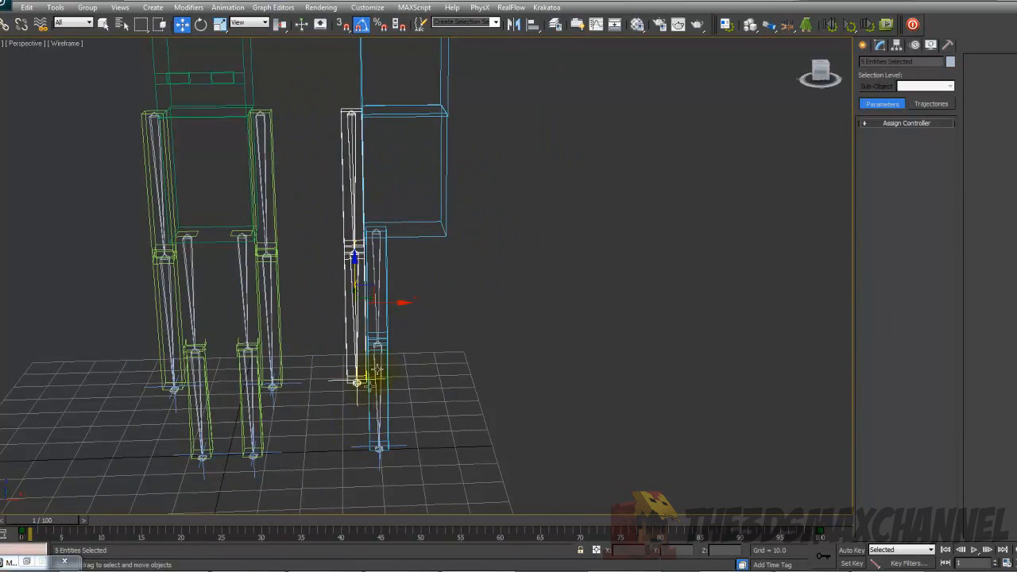
key(F3)
scroll(365, 321, up, 3)
scroll(390, 319, down, 2)
middle_drag(395, 322, 309, 282)
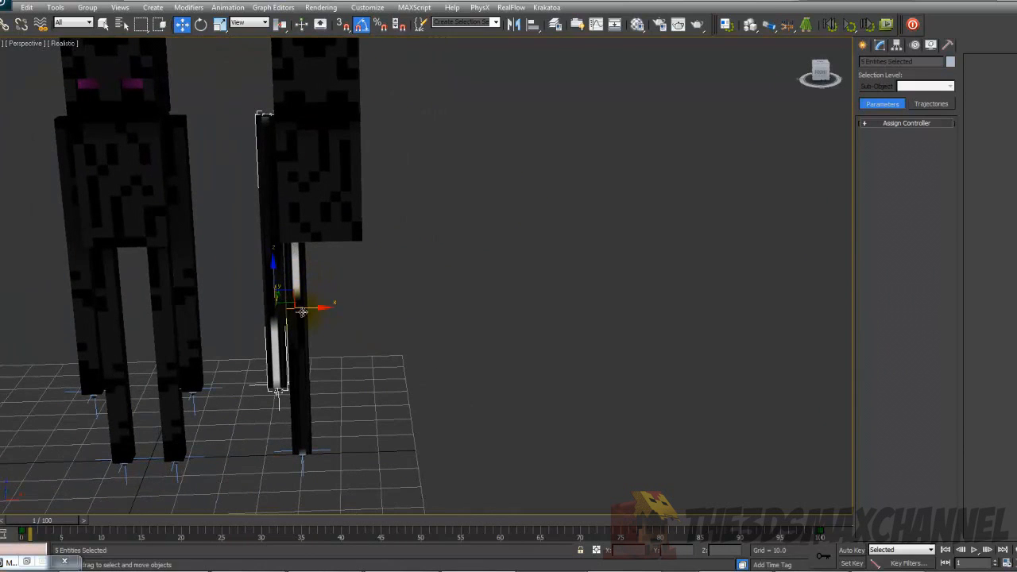
shift+drag(312, 310, 411, 316)
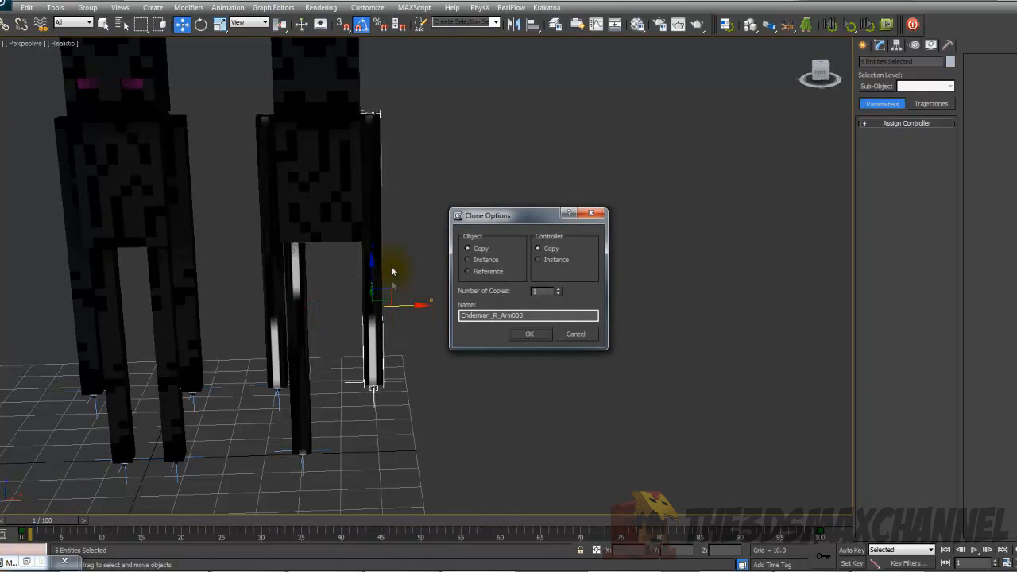
key(Return)
Toggle the Mirror modifier on the finished Enderman's matching arm and compare its texture with the copied arm.
scroll(397, 211, up, 6)
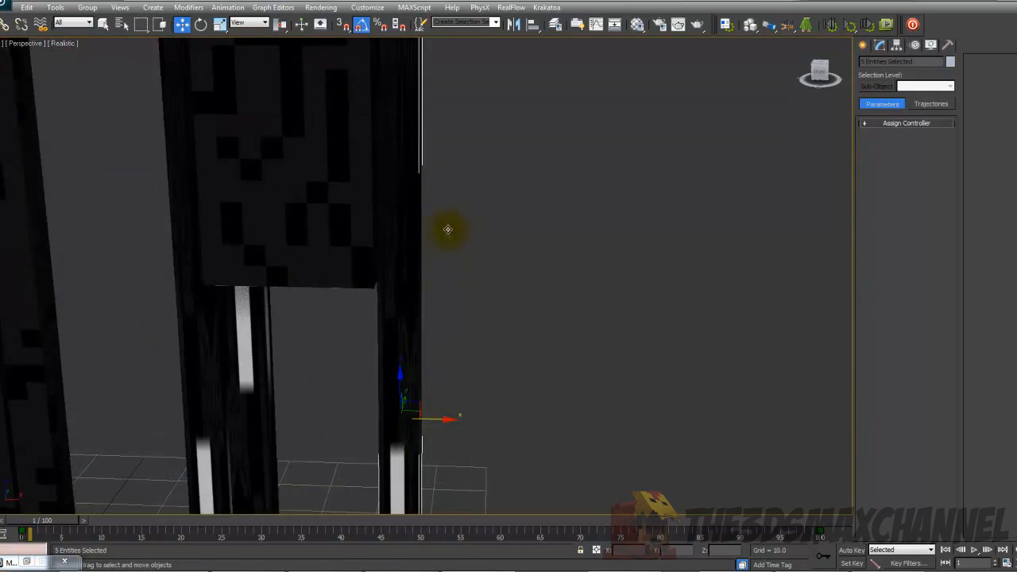
scroll(430, 203, down, 8)
scroll(446, 218, up, 4)
scroll(437, 231, down, 3)
alt+middle_drag(455, 227, 517, 188)
scroll(393, 270, up, 3)
click(400, 242)
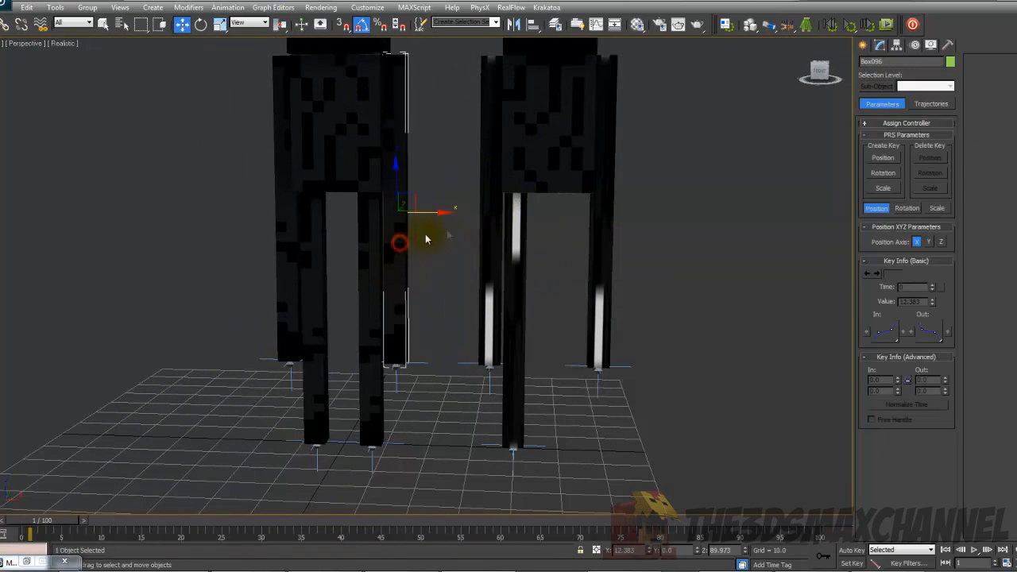
scroll(511, 236, up, 2)
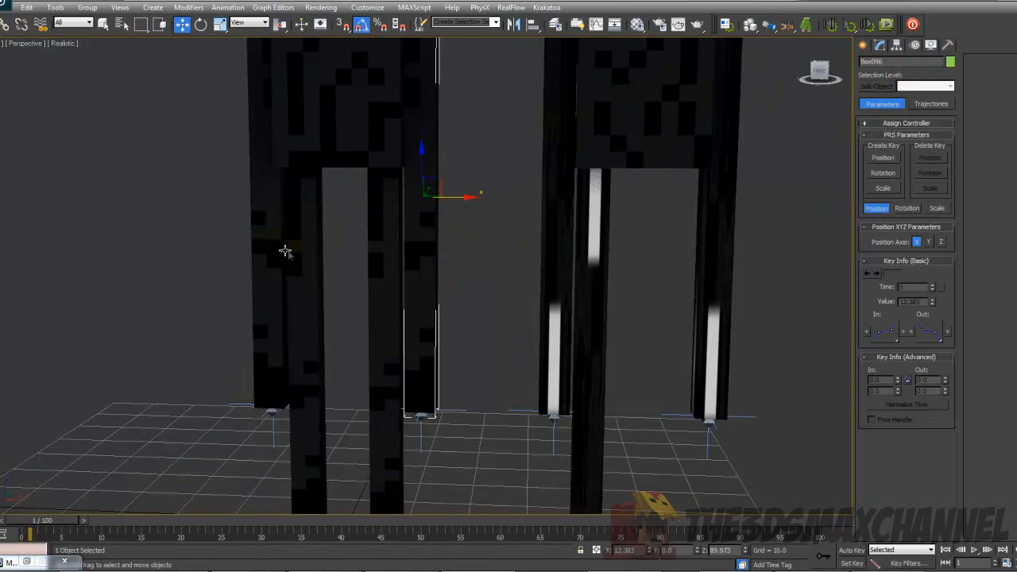
click(880, 44)
click(867, 92)
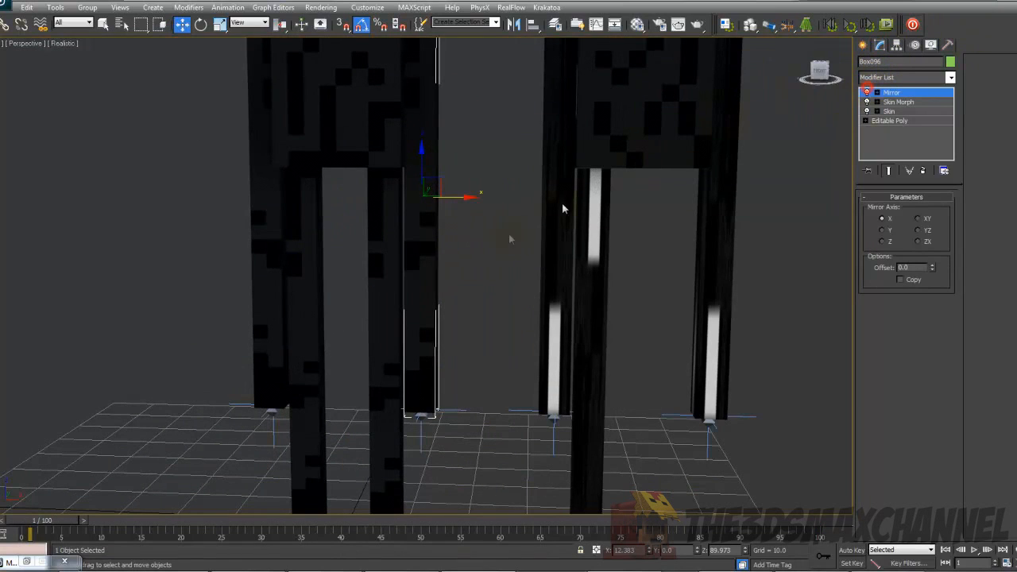
click(867, 93)
middle_drag(509, 146, 538, 141)
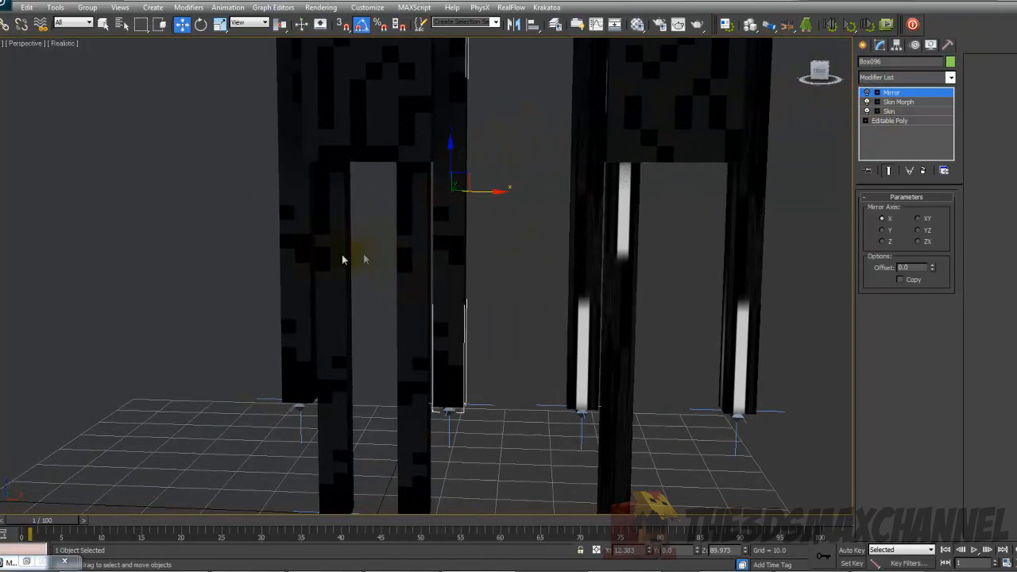
middle_drag(445, 256, 457, 238)
scroll(491, 247, down, 4)
scroll(459, 238, up, 2)
scroll(461, 237, down, 3)
key(F3)
key(F3)
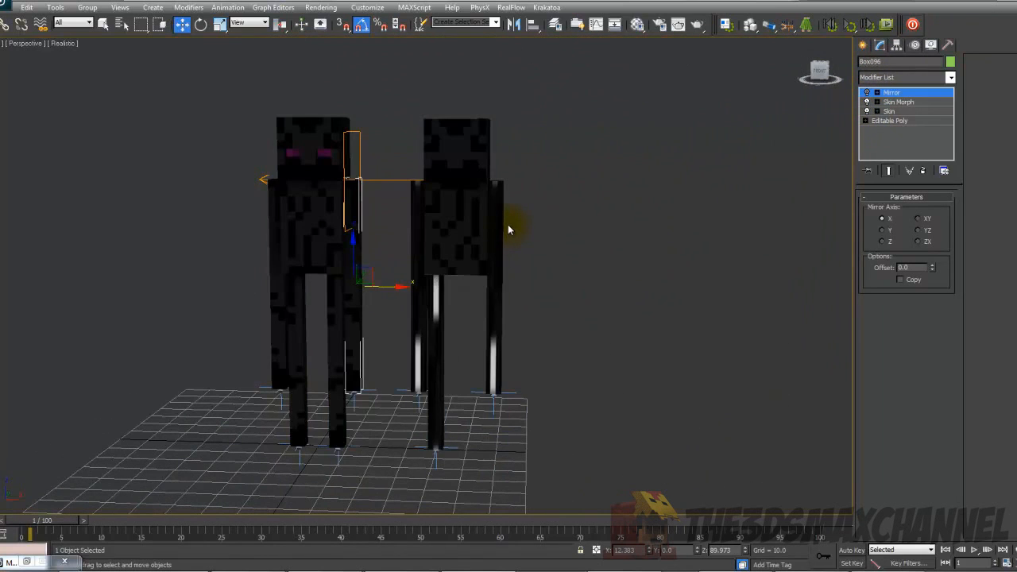
Add a Mirror modifier on the X axis to the copied arm mesh and clear the selection.
click(495, 227)
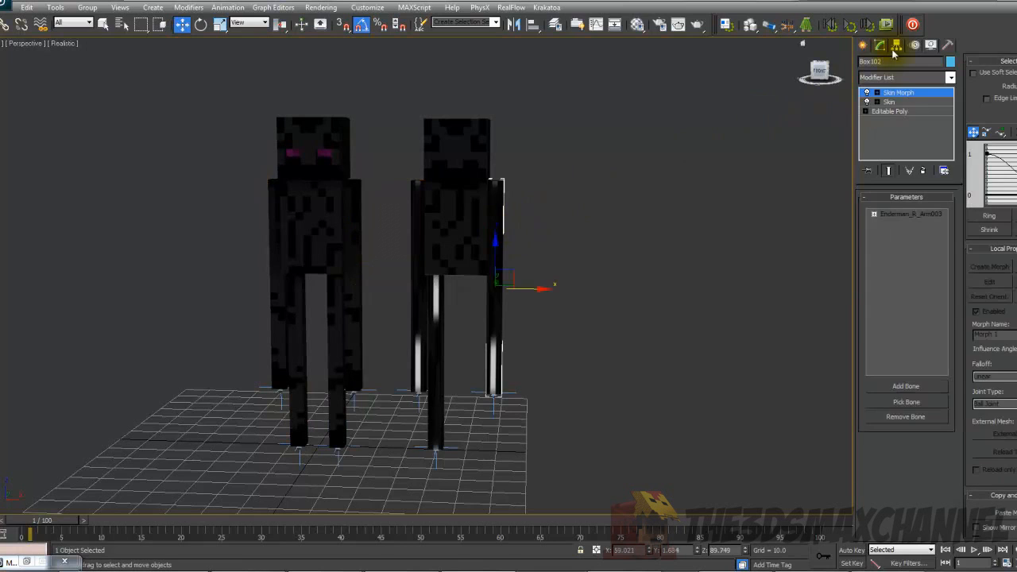
click(888, 78)
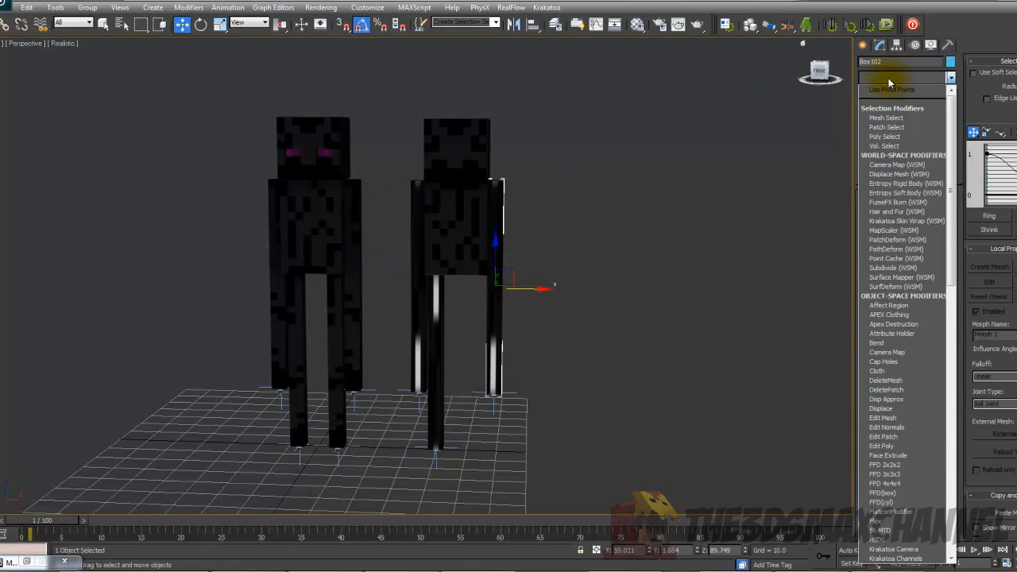
key(m)
key(m)
key(m)
key(m)
key(m)
key(m)
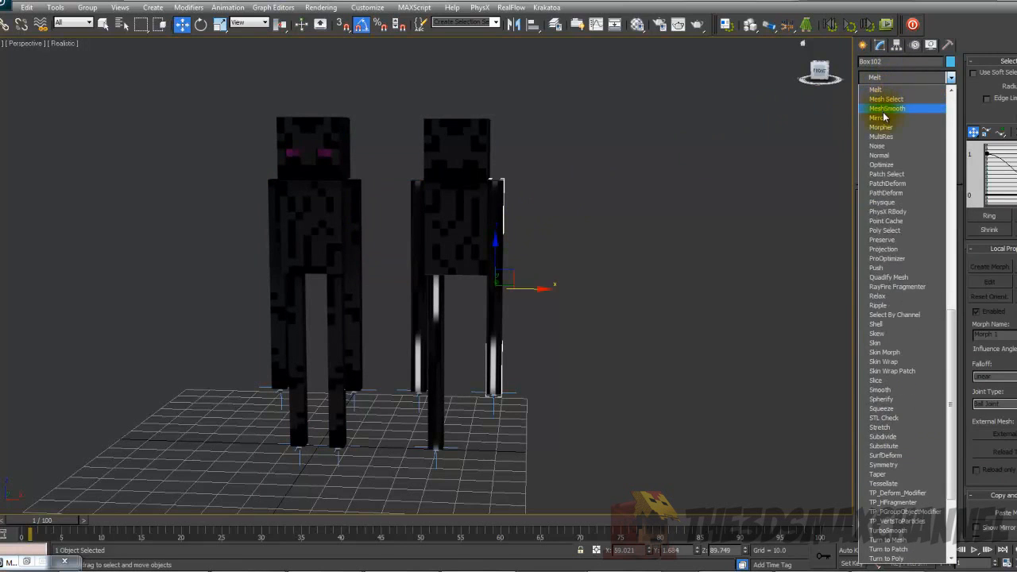
click(878, 118)
scroll(650, 193, down, 2)
scroll(651, 194, up, 4)
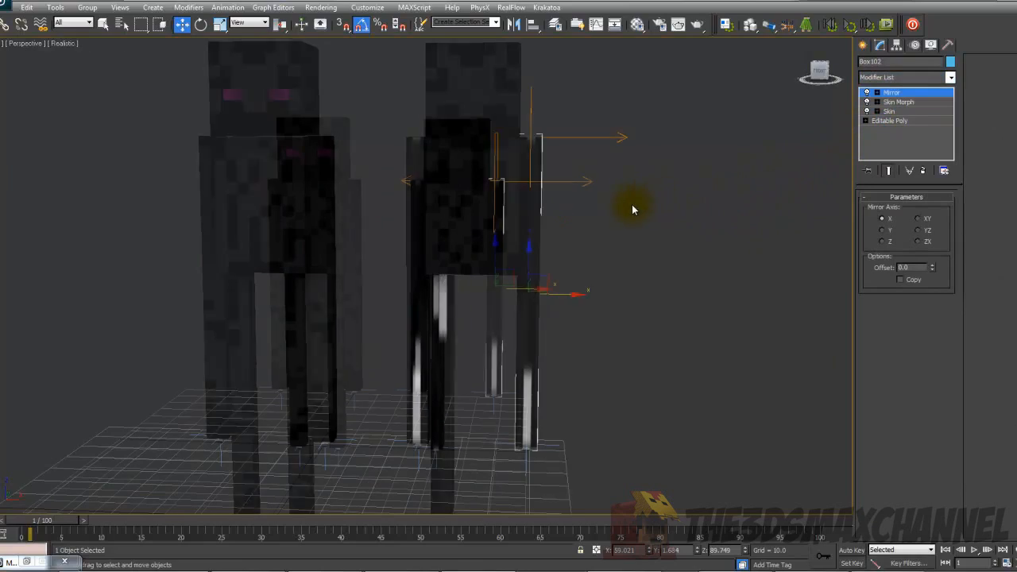
click(699, 270)
Try moving the copied arm's IK goal to test the mirrored arm's bending, and cancel the move.
alt+middle_drag(698, 269, 647, 287)
scroll(586, 378, down, 1)
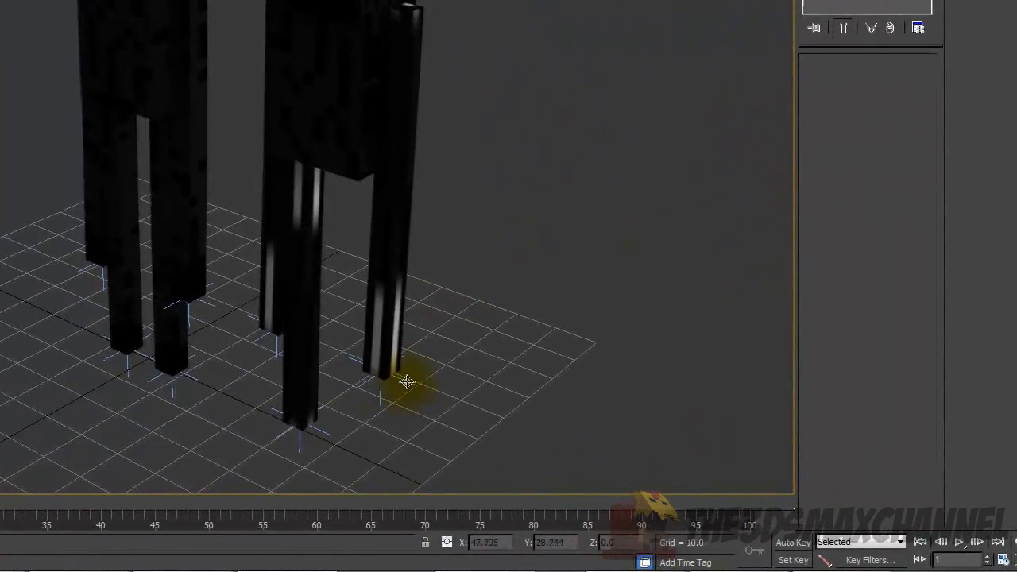
click(407, 381)
alt+middle_drag(420, 383, 404, 367)
drag(404, 347, 226, 165)
right_click(227, 165)
alt+middle_drag(270, 164, 362, 141)
key(F3)
key(F3)
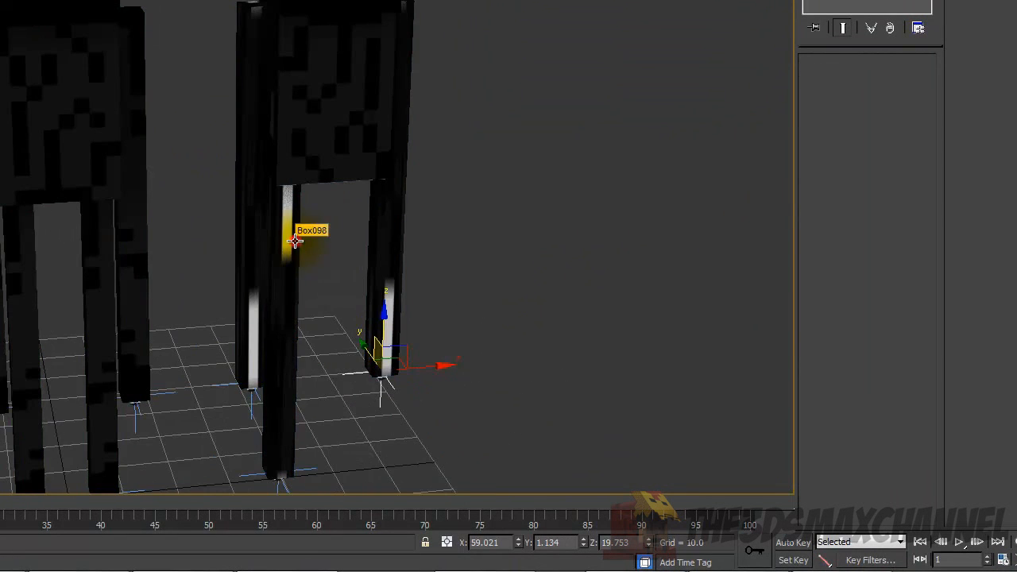
Examine the rigged Enderman's head, torso and limbs beside the finished Enderman.
click(295, 241)
alt+middle_drag(332, 223, 384, 184)
middle_drag(385, 185, 307, 320)
click(276, 107)
alt+middle_drag(302, 111, 278, 155)
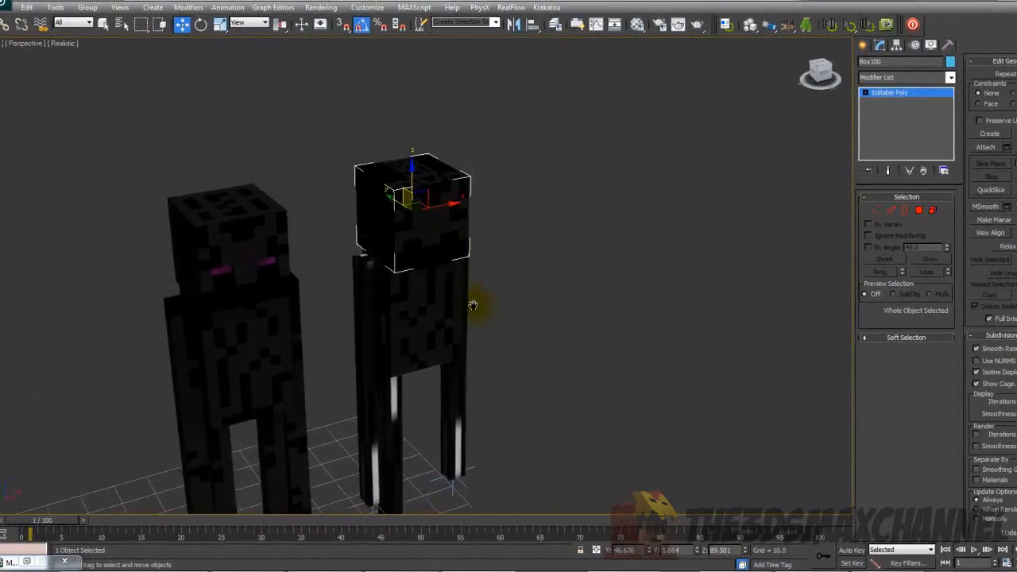
scroll(277, 210, up, 3)
middle_drag(277, 210, 275, 71)
scroll(471, 202, down, 5)
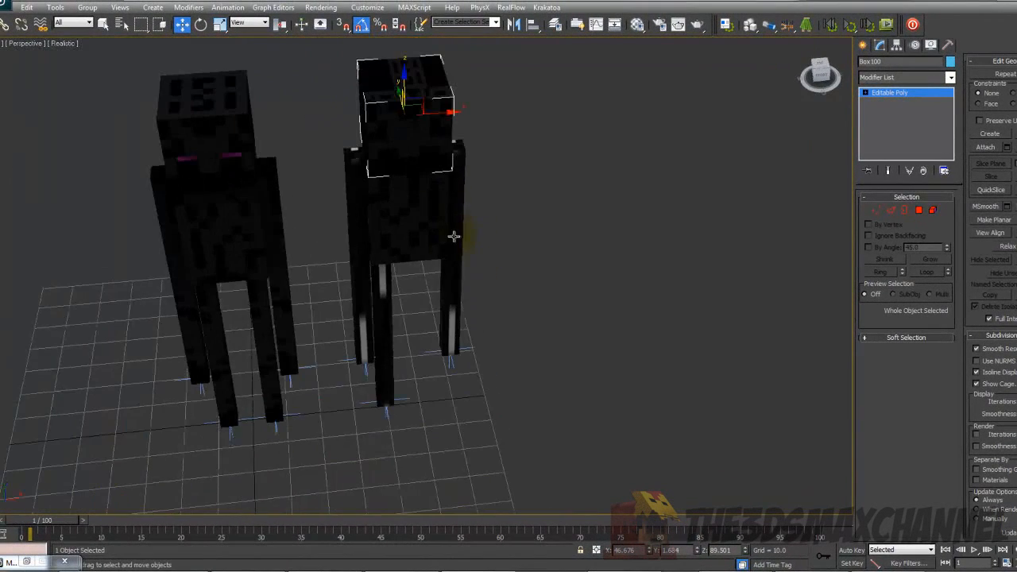
scroll(480, 225, up, 2)
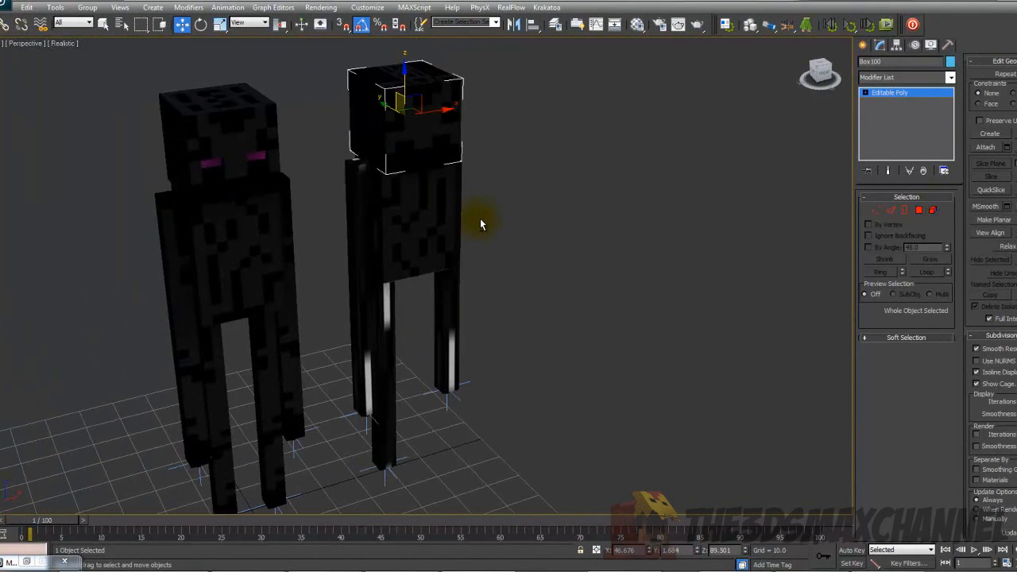
middle_drag(481, 220, 409, 138)
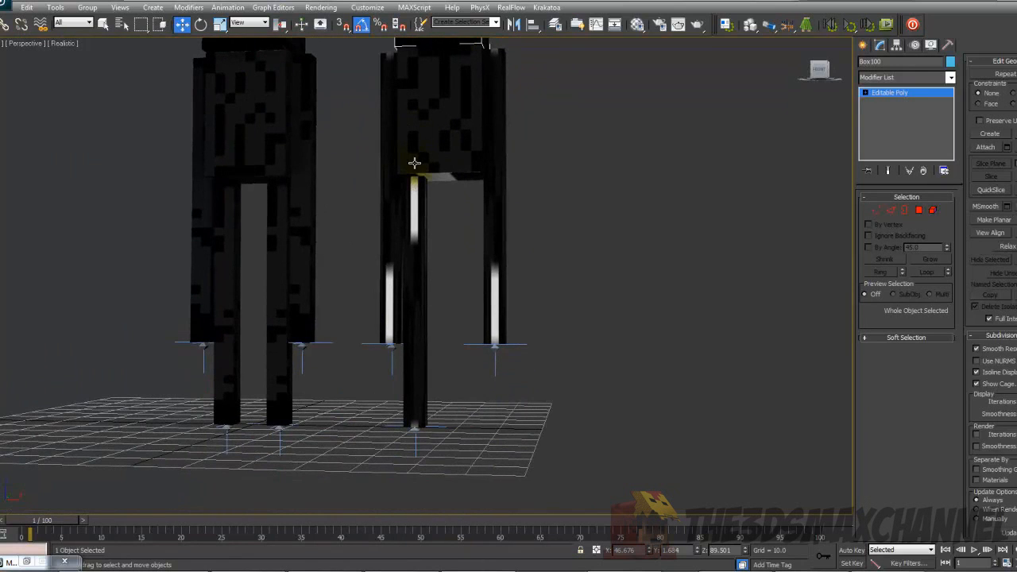
scroll(448, 235, up, 6)
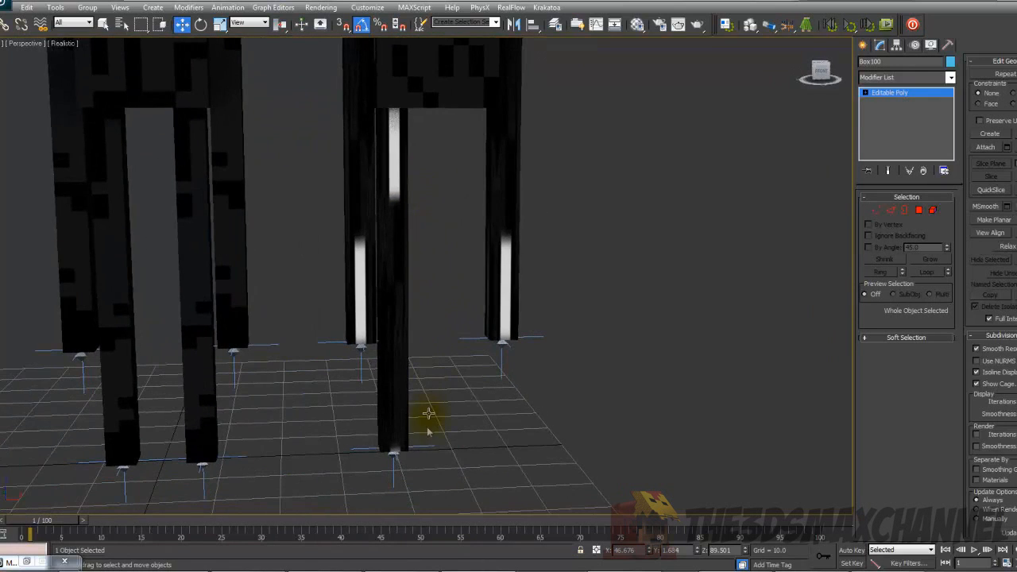
Copy the right leg mesh with its bones and IK goal along X to the opposite side of the torso.
key(F3)
drag(395, 202, 391, 173)
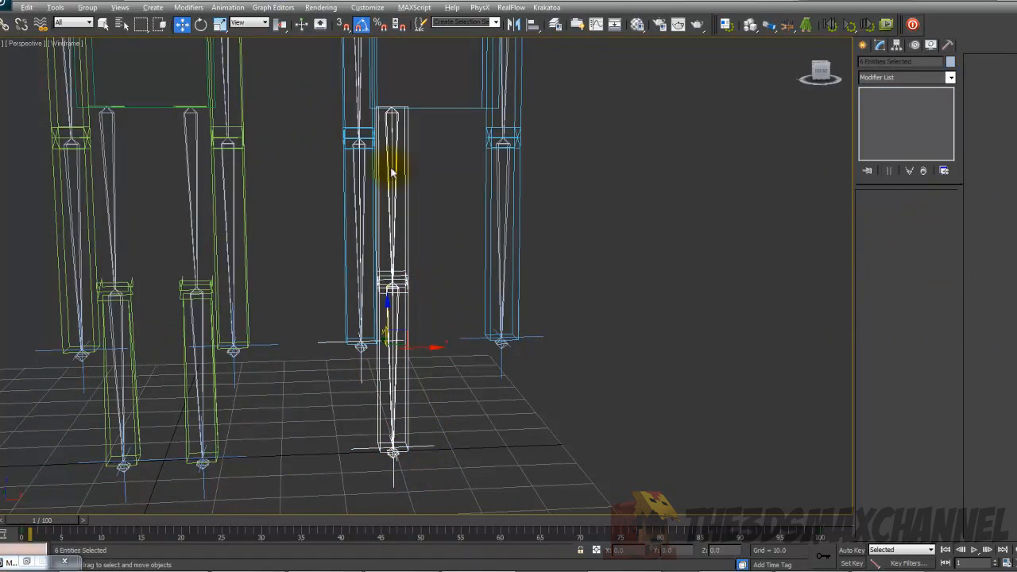
alt+drag(299, 317, 329, 375)
middle_drag(318, 232, 290, 253)
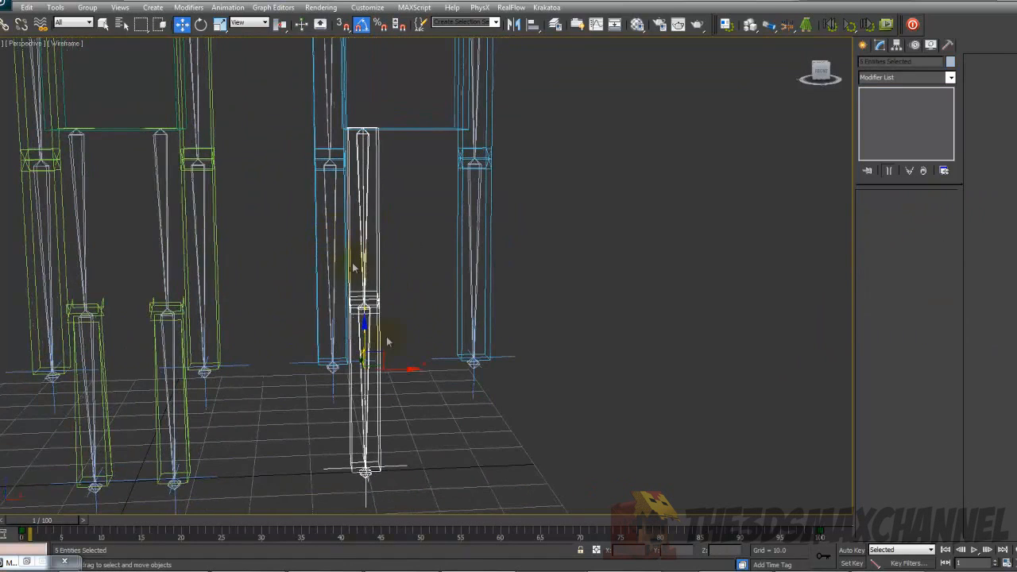
shift+drag(407, 374, 474, 368)
click(436, 296)
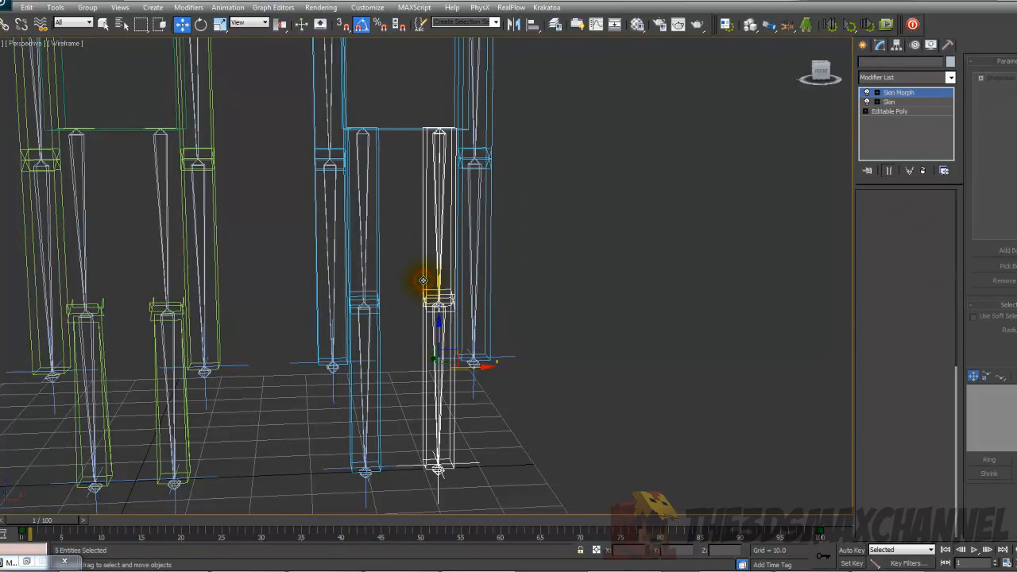
Add a Mirror modifier on the X axis to the copied leg mesh and return to the shaded view.
click(878, 78)
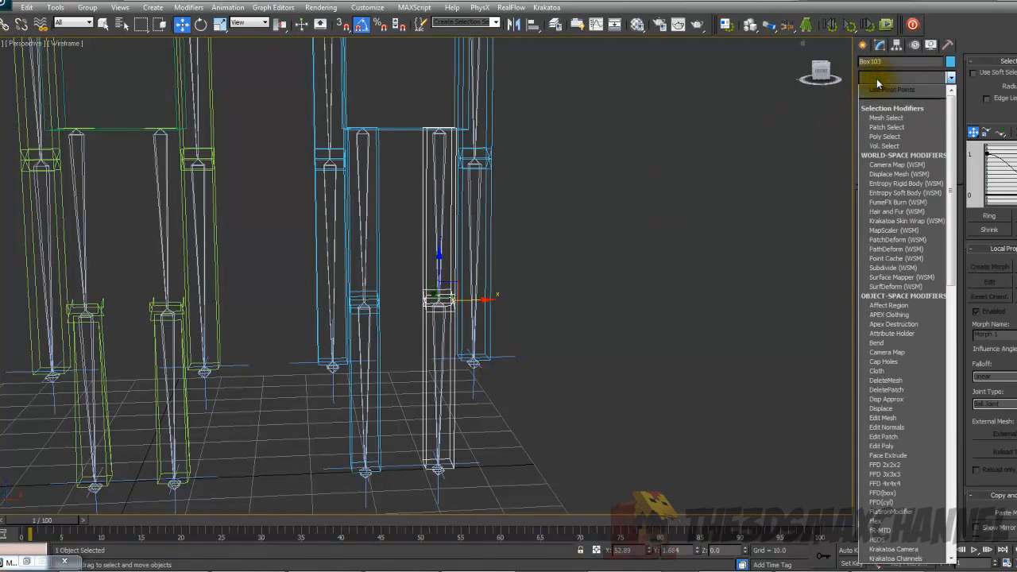
key(m)
key(m)
key(m)
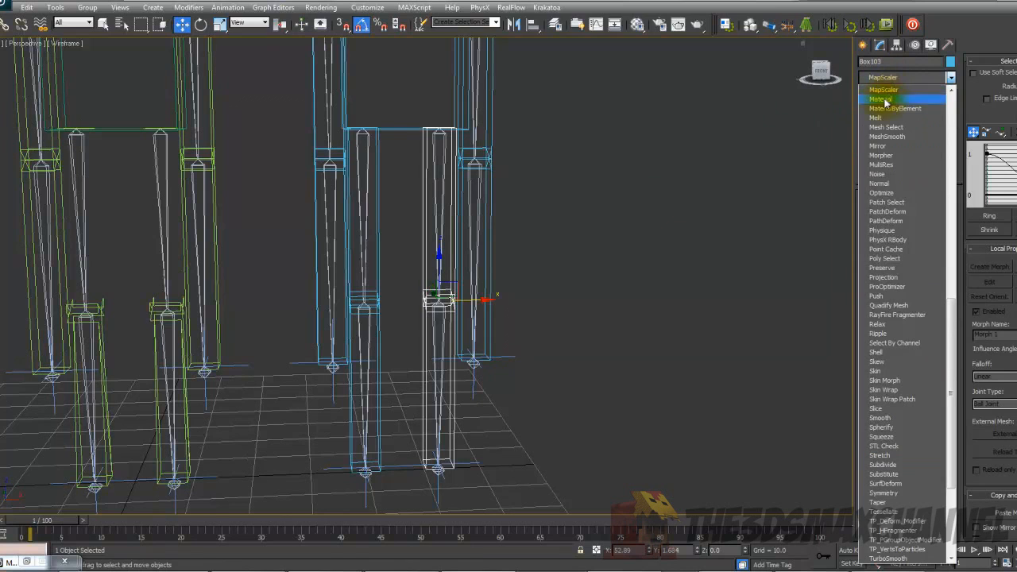
click(887, 147)
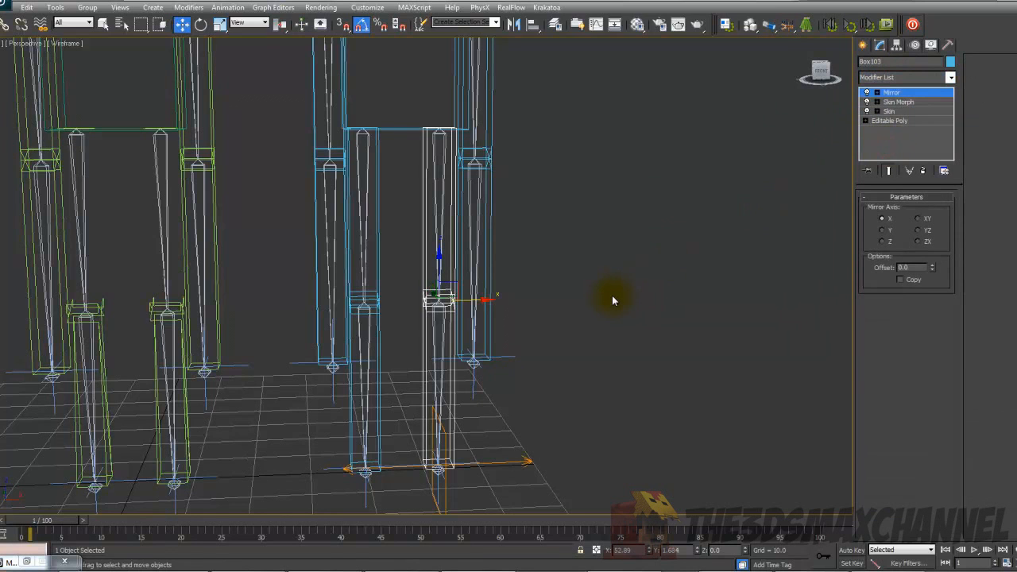
key(F3)
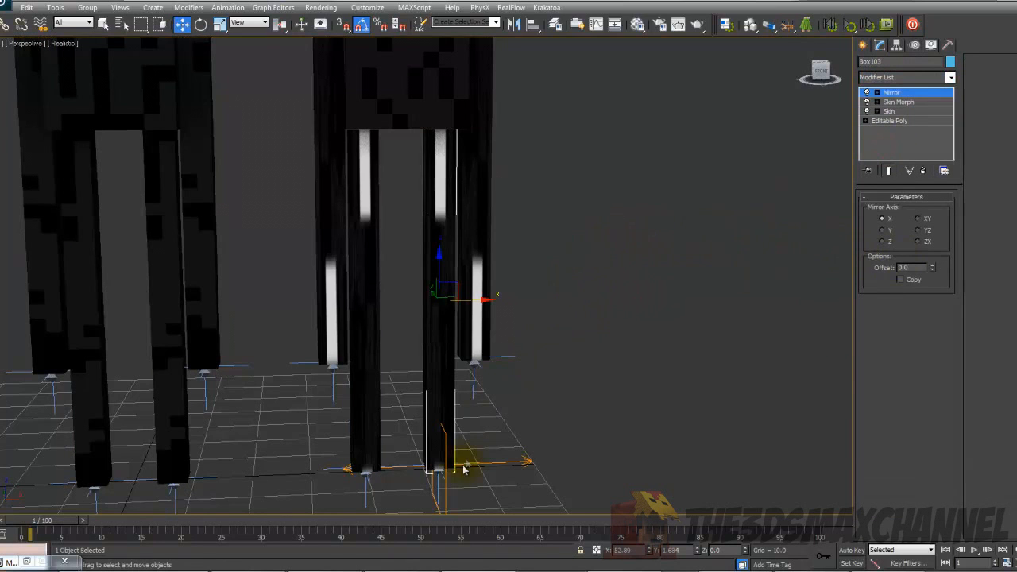
Try the Y and Z mirror axes on the copied leg mesh and switch back to X.
scroll(459, 467, up, 6)
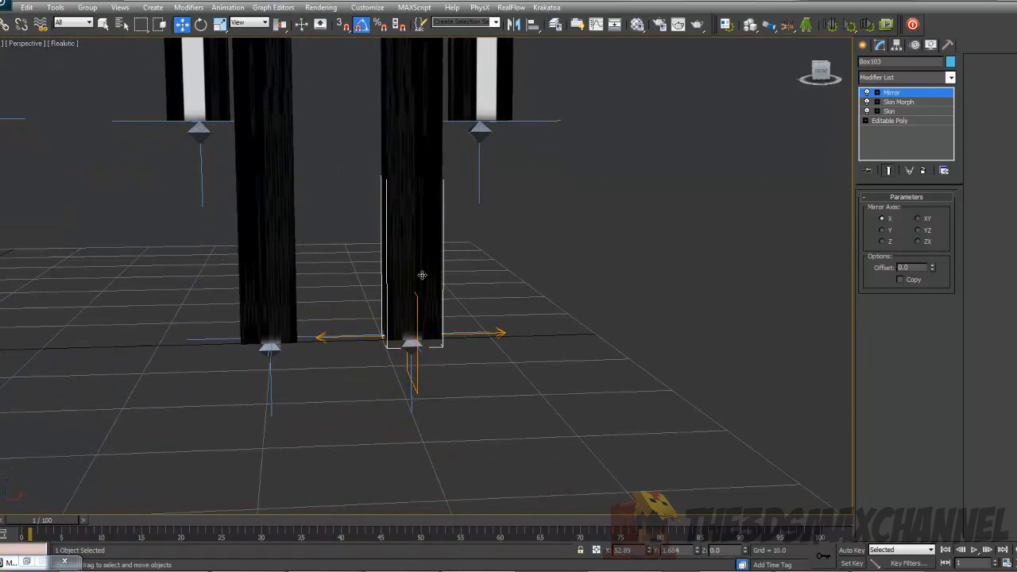
scroll(436, 326, down, 4)
alt+middle_drag(439, 329, 435, 273)
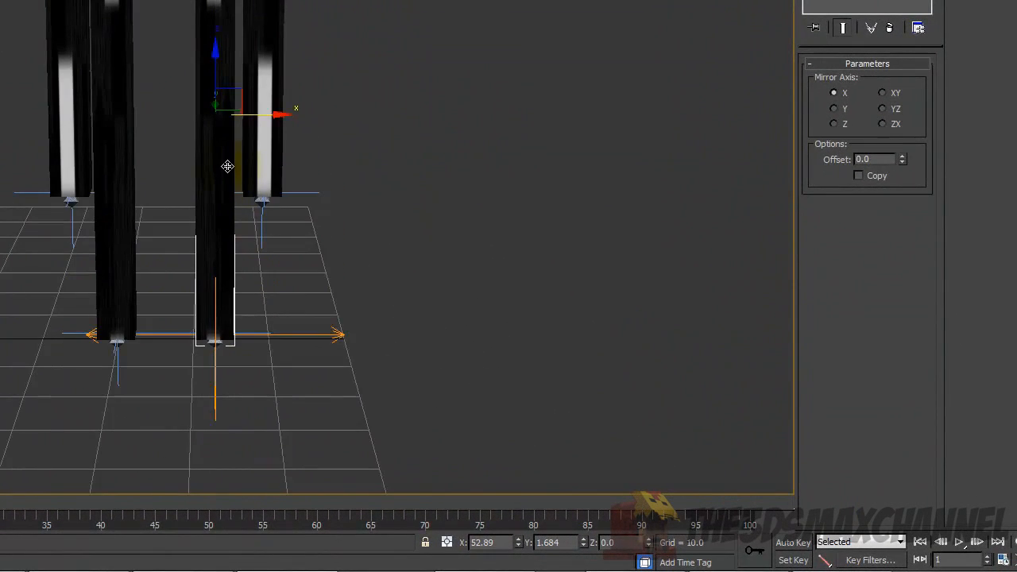
alt+middle_drag(227, 166, 255, 194)
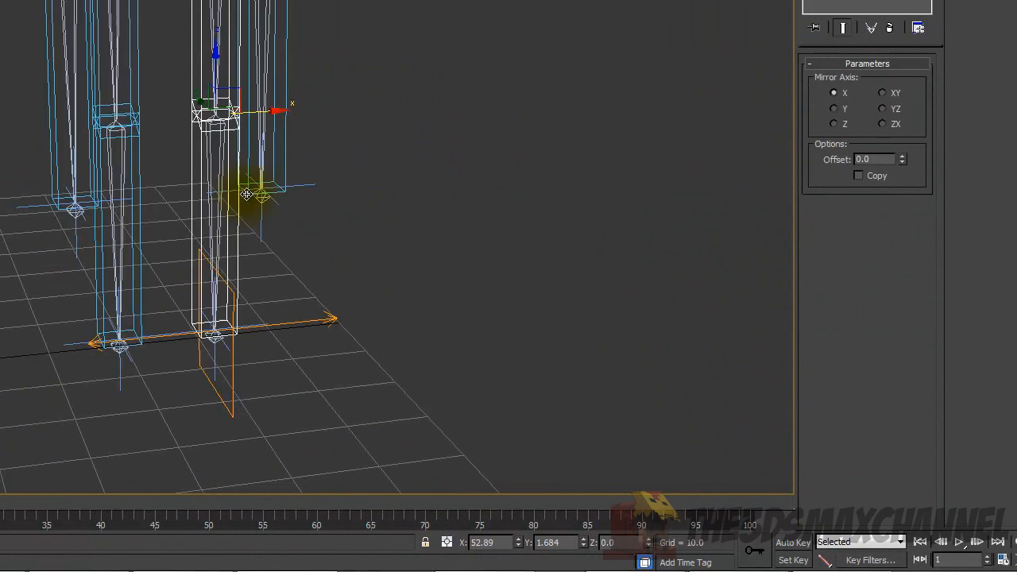
click(834, 108)
click(835, 94)
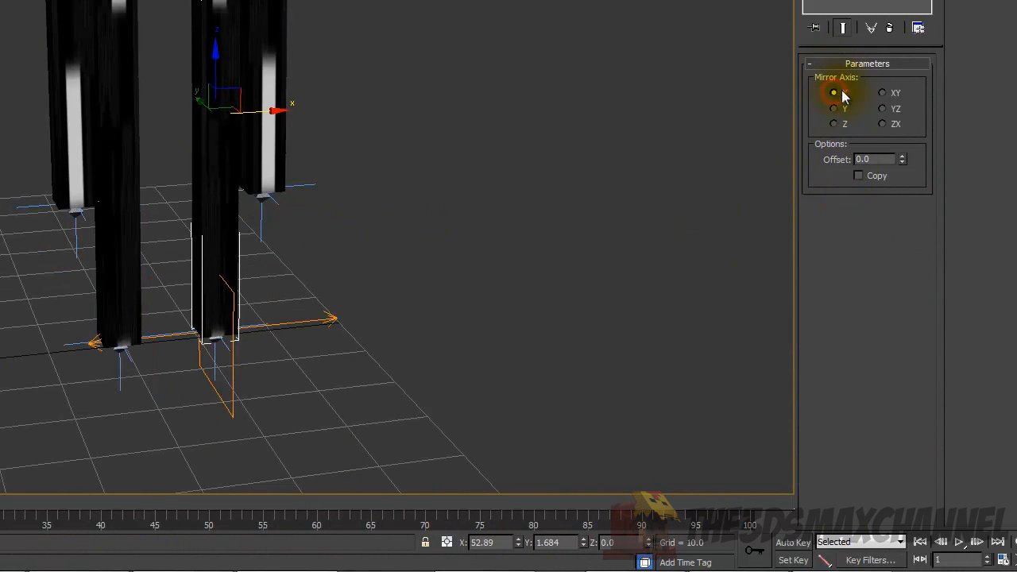
click(834, 108)
click(833, 123)
click(834, 93)
Compare the rigged Enderman's head with the finished Enderman's purple eyes and the edges around them.
middle_drag(404, 128, 369, 207)
alt+middle_drag(415, 232, 435, 344)
scroll(435, 344, down, 2)
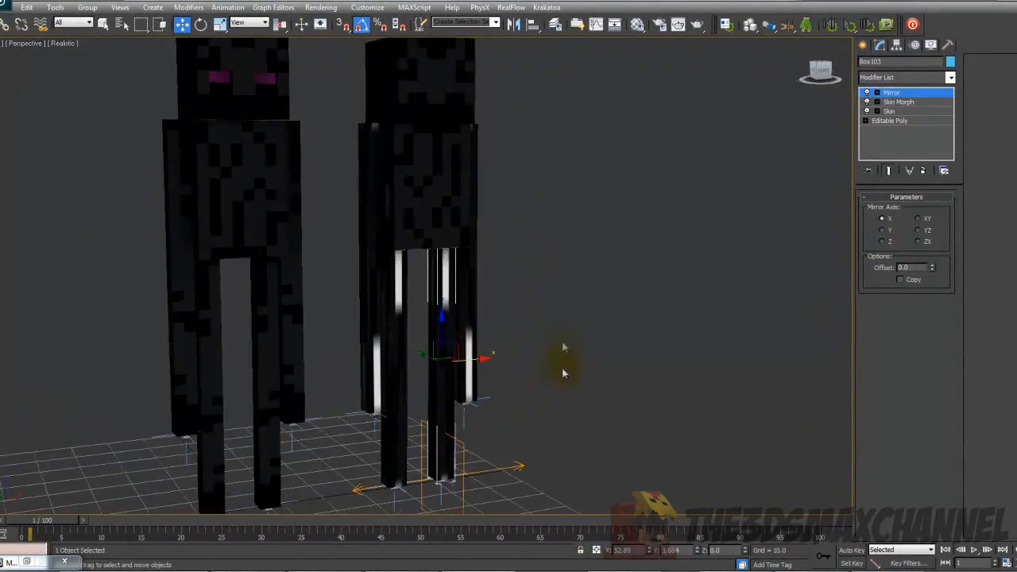
middle_drag(398, 125, 393, 288)
click(421, 246)
alt+middle_drag(420, 245, 445, 246)
scroll(395, 271, up, 2)
middle_drag(445, 246, 515, 238)
scroll(515, 238, up, 3)
alt+middle_drag(333, 189, 364, 182)
click(365, 187)
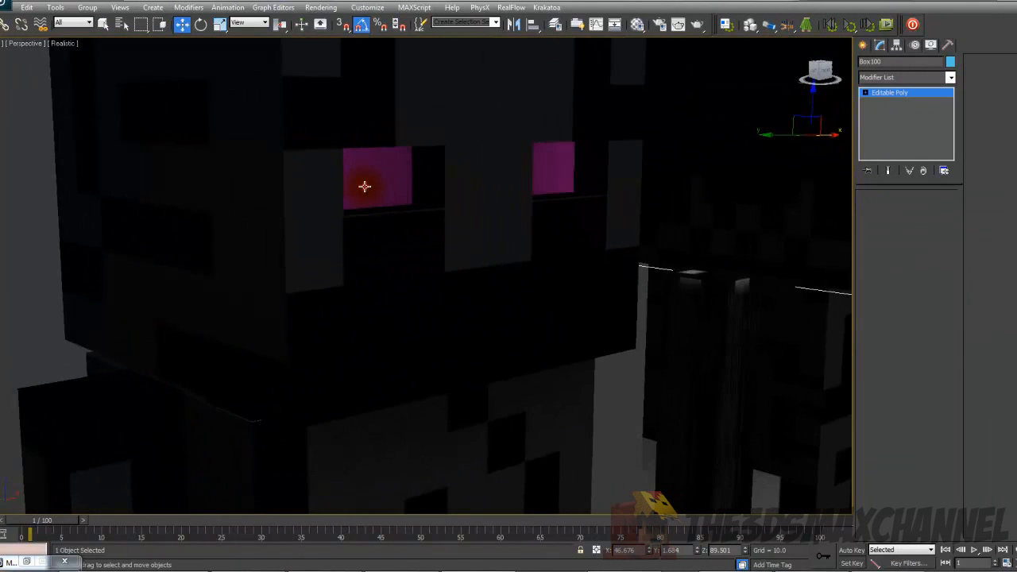
scroll(382, 199, down, 4)
click(643, 220)
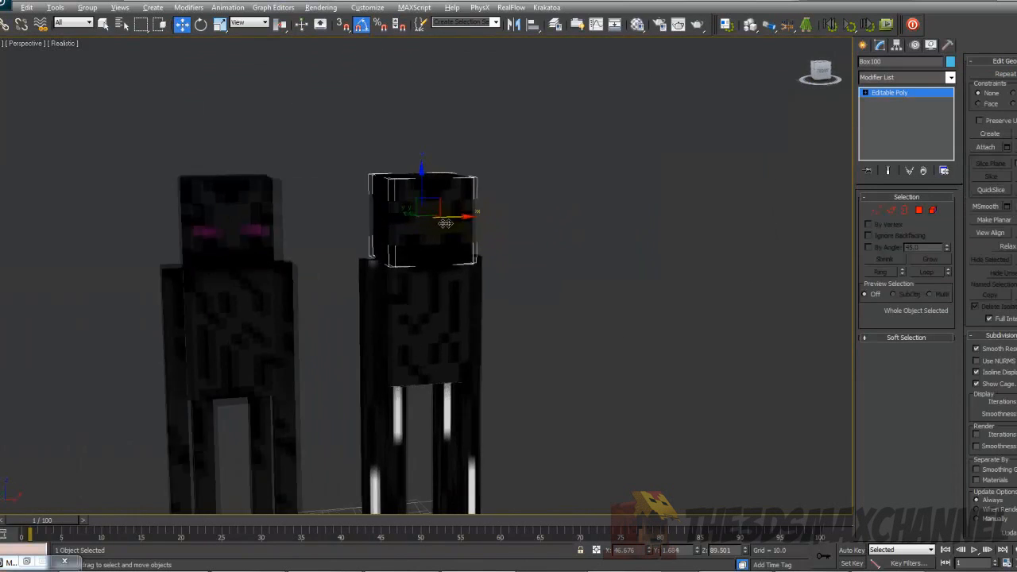
scroll(399, 221, up, 3)
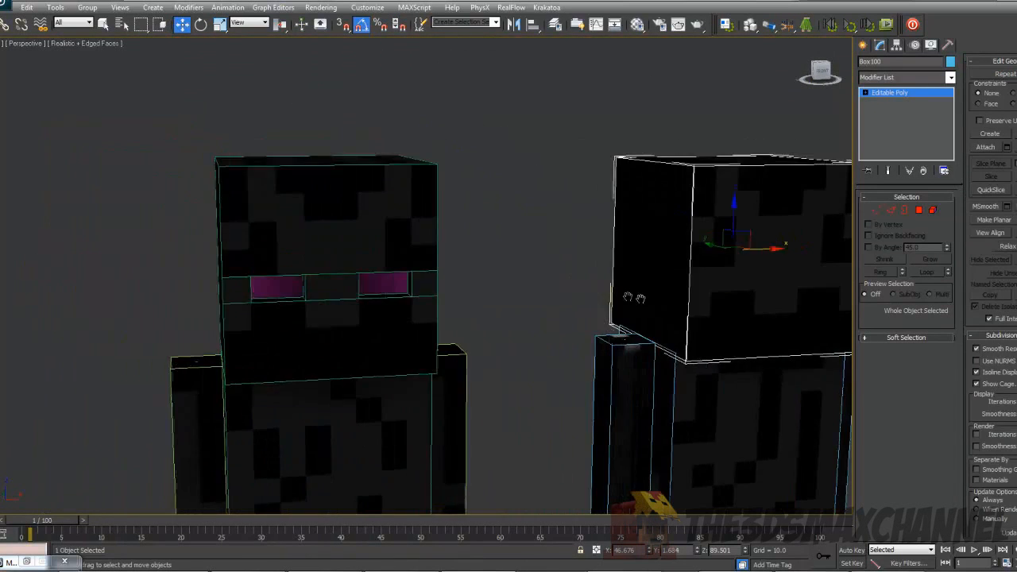
scroll(647, 291, down, 2)
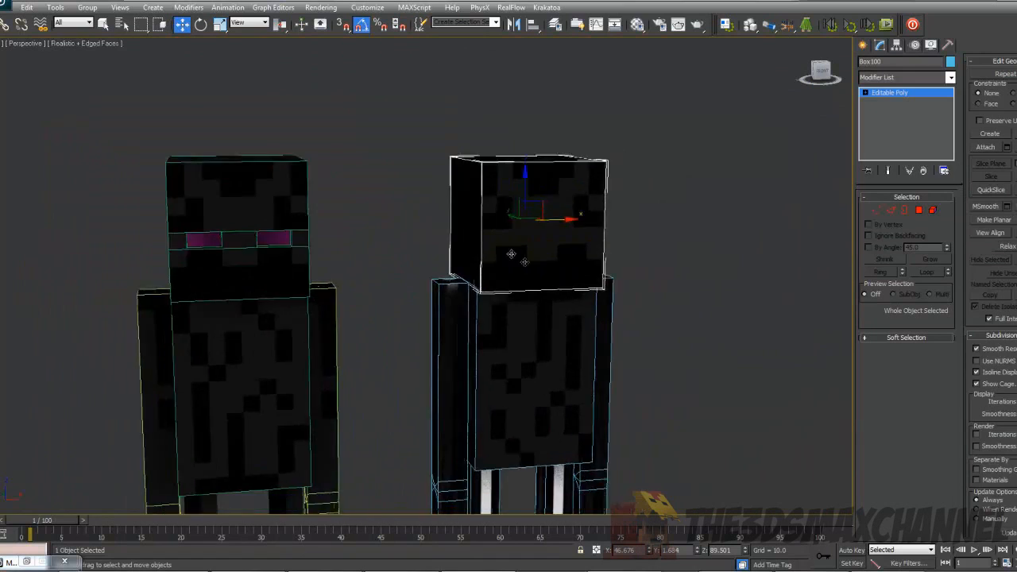
scroll(463, 252, up, 3)
Create a box about 4.1 long, 10.3 wide and 4.9 high on the ground beside the rigged Enderman.
click(864, 45)
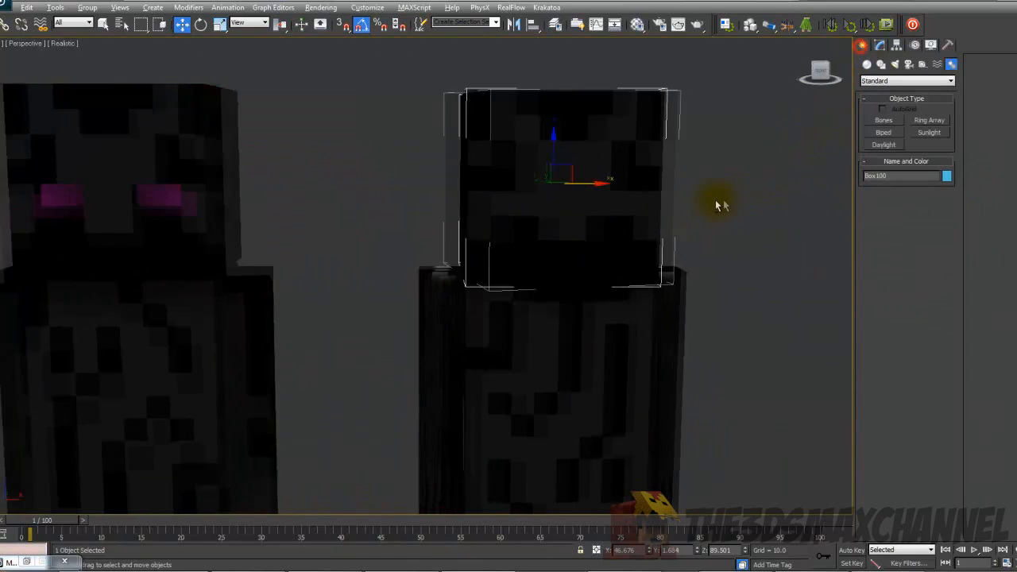
scroll(715, 204, down, 6)
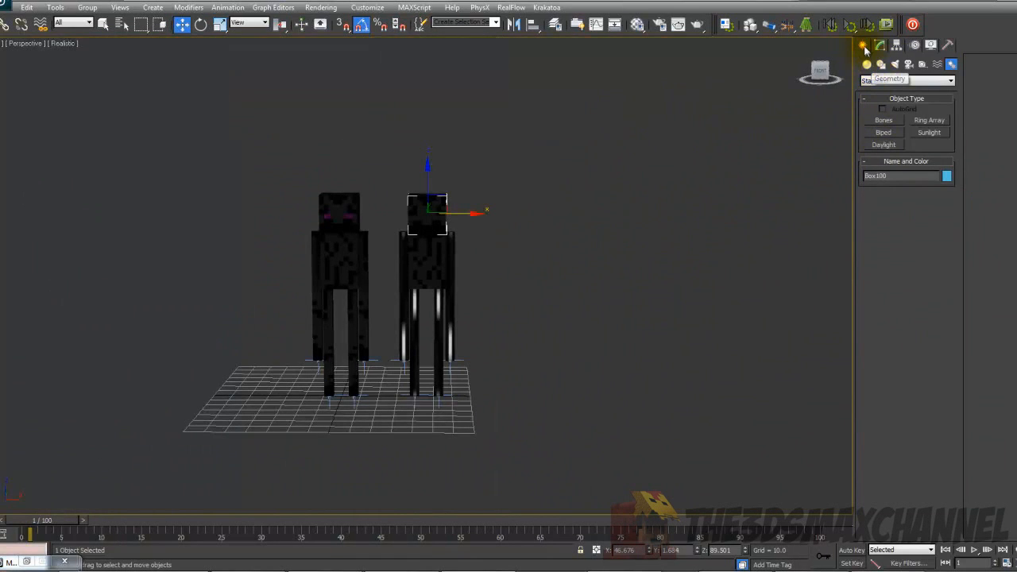
alt+middle_drag(684, 94, 719, 123)
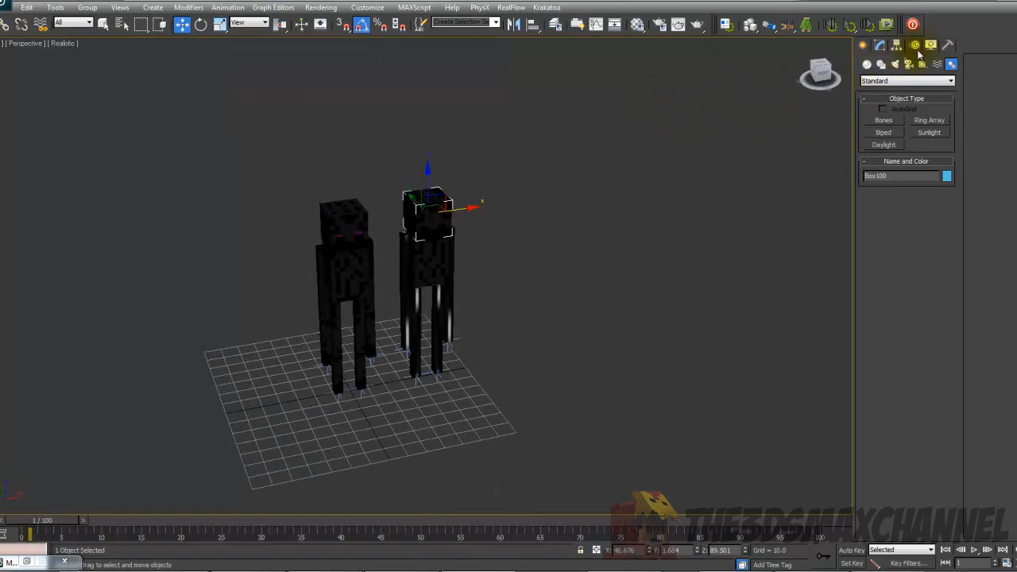
click(867, 66)
scroll(707, 125, up, 3)
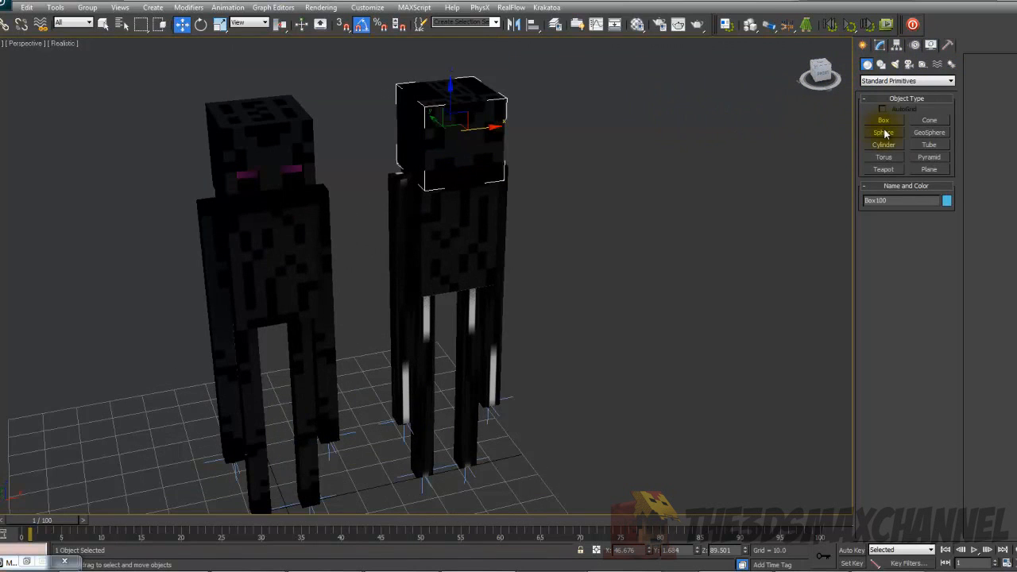
middle_drag(761, 202, 601, 188)
drag(516, 383, 561, 384)
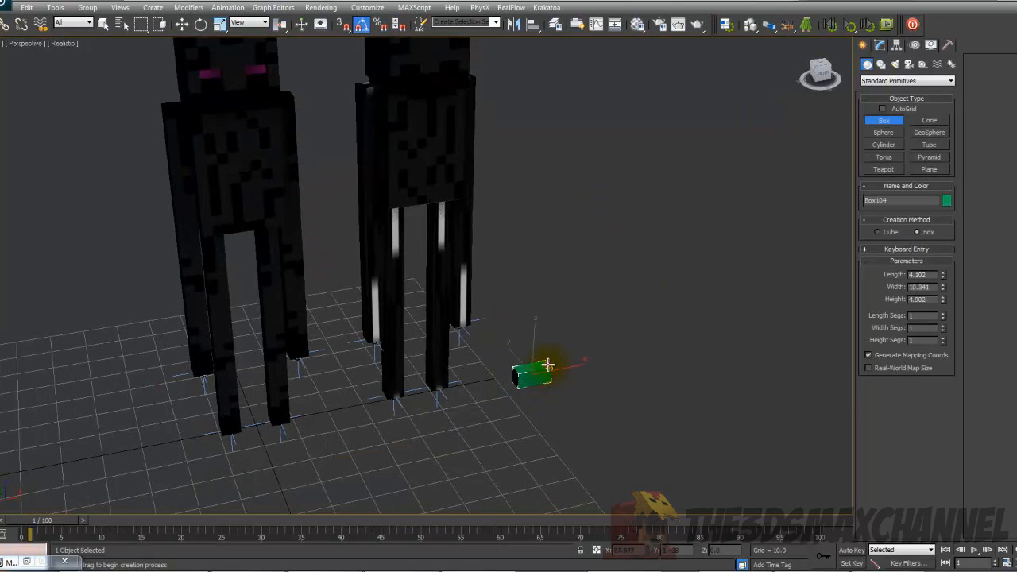
Align the new green box to the rigged Enderman's head.
middle_drag(448, 120, 484, 189)
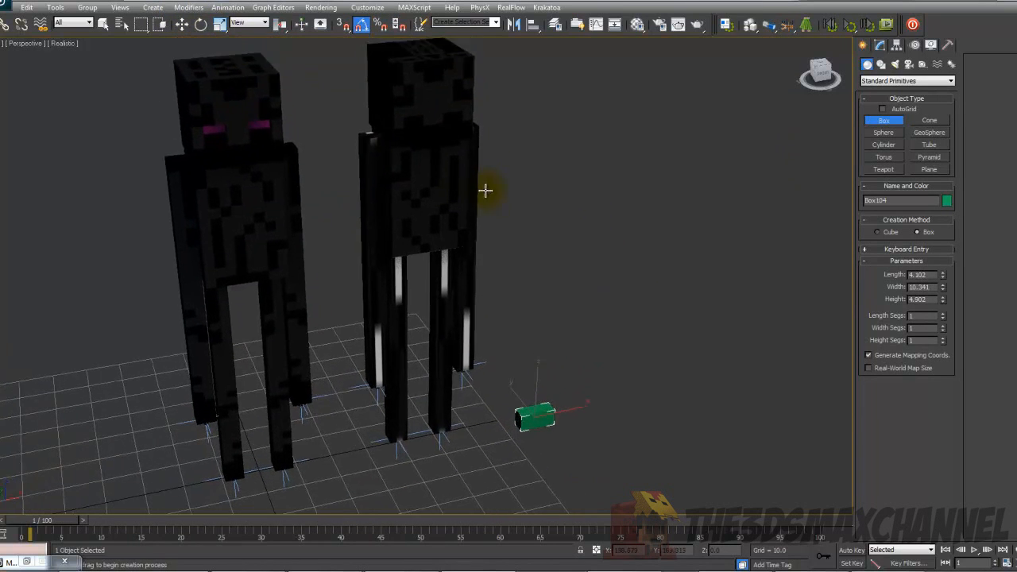
scroll(490, 166, up, 3)
key(F4)
scroll(489, 167, down, 4)
key(F4)
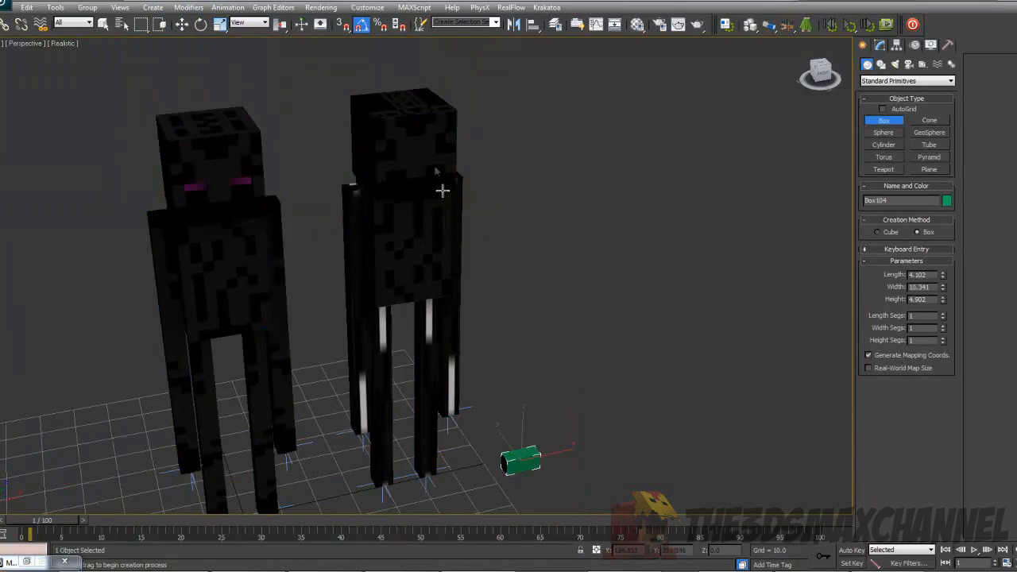
click(533, 25)
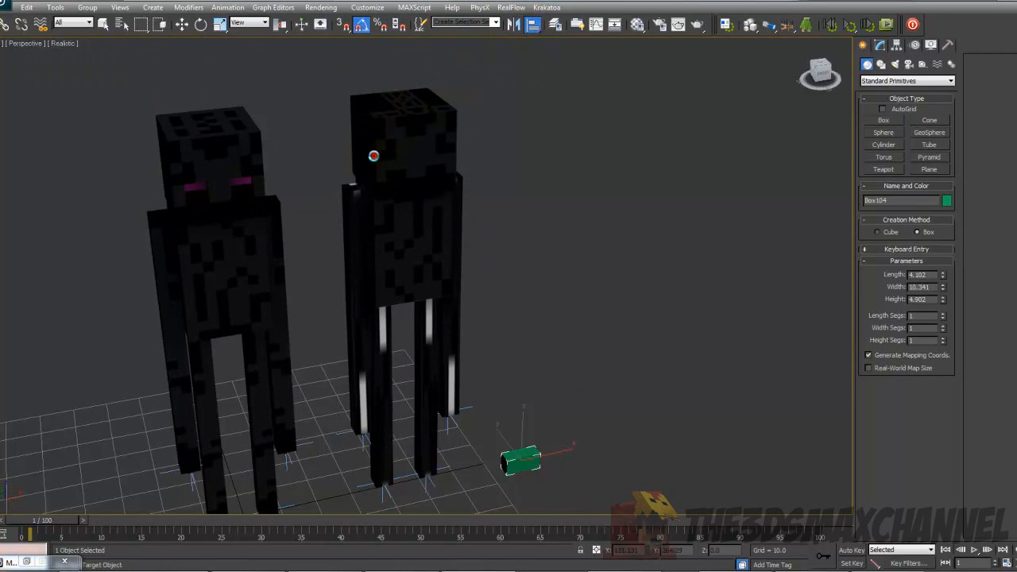
click(374, 156)
click(535, 378)
Rotate the green box and move it out in front of the face, towards one eye.
scroll(408, 232, up, 5)
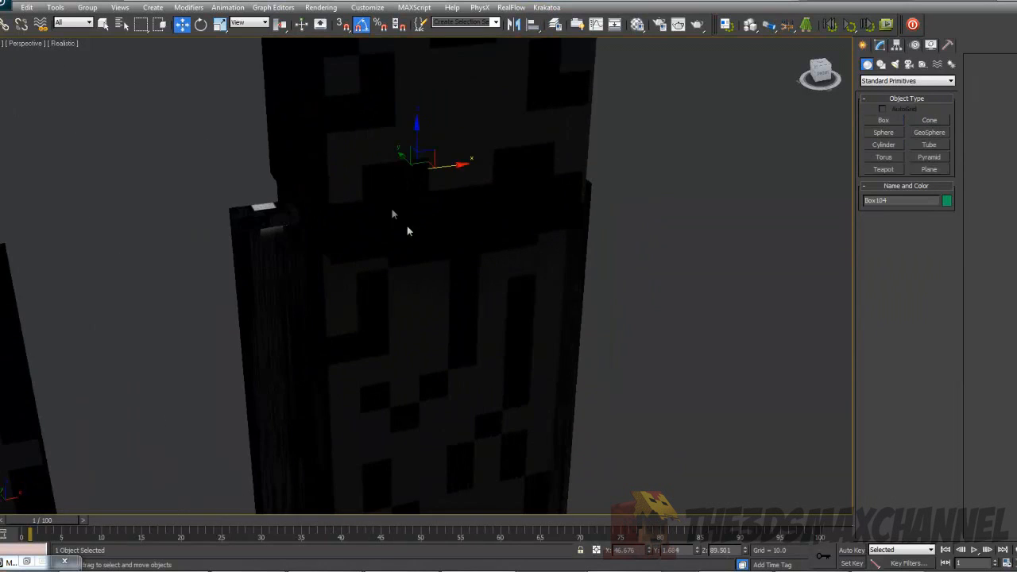
click(201, 24)
key(F3)
drag(433, 135, 472, 171)
mouse_move(471, 171)
alt+middle_down()
mouse_move(356, 118)
mouse_move(430, 159)
alt+middle_up()
click(181, 23)
key(F3)
mouse_move(457, 167)
mouse_down()
mouse_move(294, 168)
mouse_move(325, 177)
mouse_up()
alt+middle_drag(326, 177, 422, 138)
scroll(496, 180, up, 3)
alt+middle_drag(495, 181, 402, 199)
drag(403, 199, 302, 155)
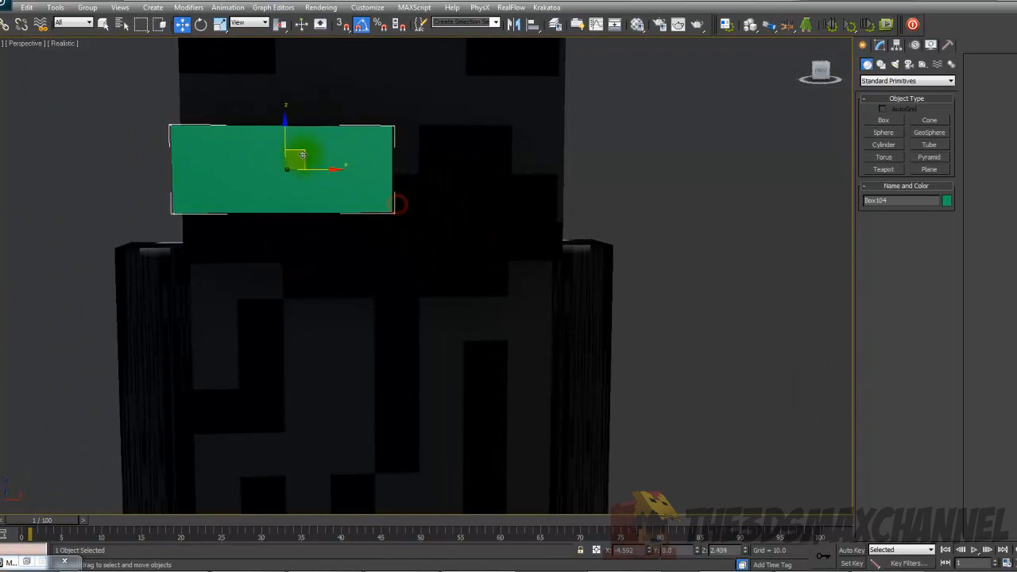
Raise the green box towards eye height and reduce it to about 3.98 long and 4.86 wide.
middle_drag(440, 134, 511, 182)
click(880, 45)
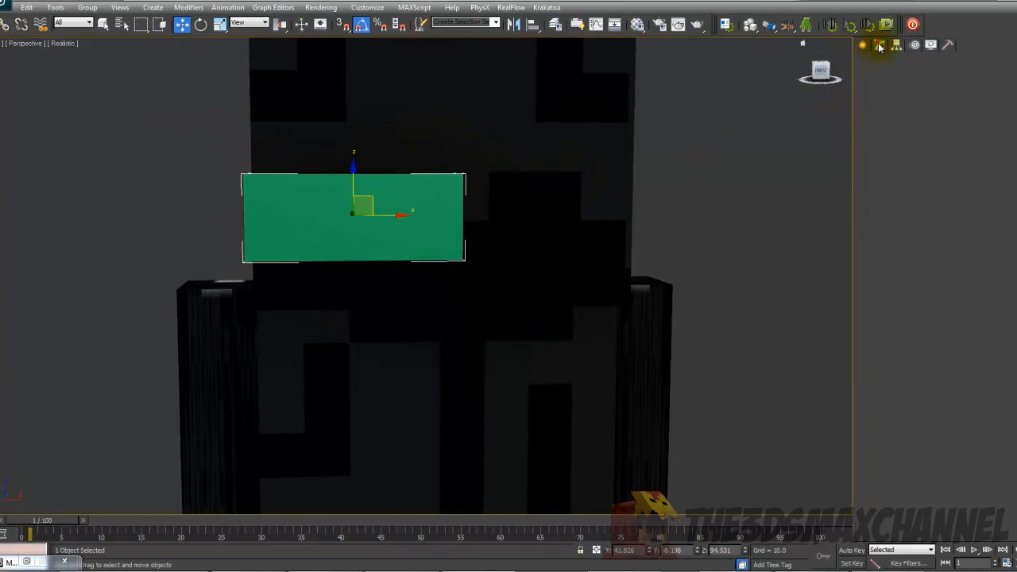
alt+middle_drag(550, 136, 362, 193)
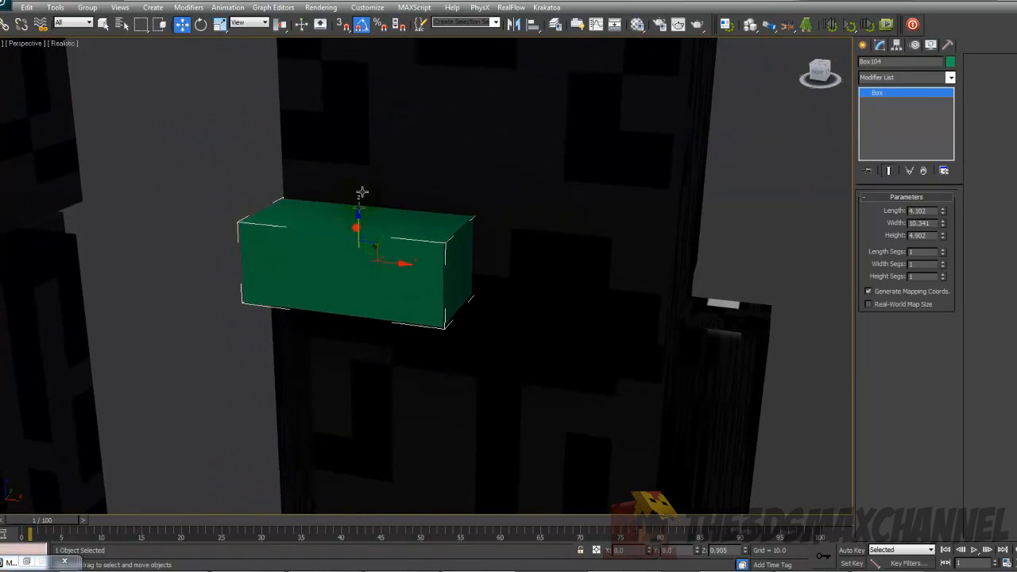
drag(363, 192, 362, 151)
alt+middle_drag(376, 180, 409, 162)
scroll(408, 162, down, 2)
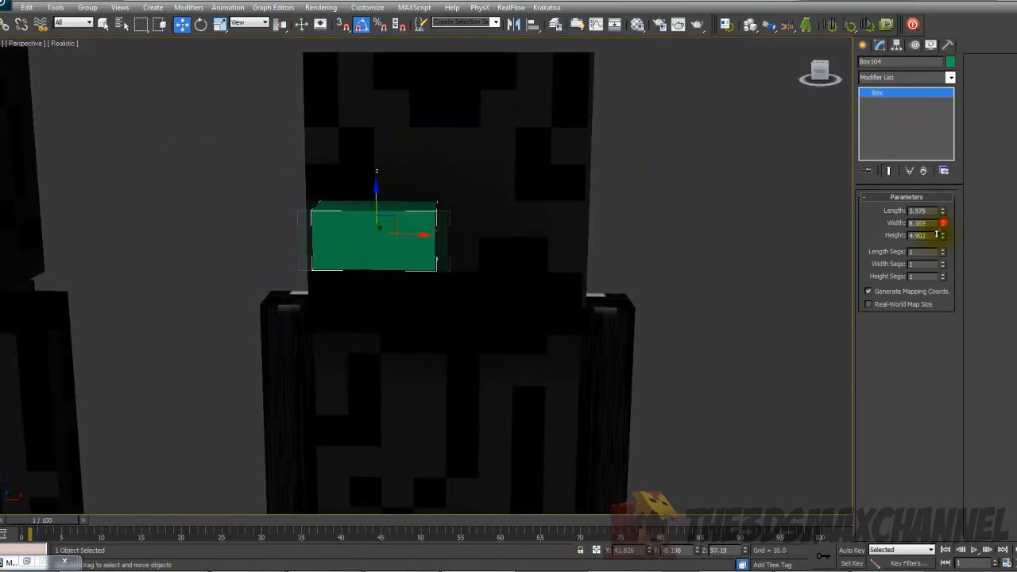
alt+middle_drag(444, 165, 514, 155)
alt+middle_drag(572, 182, 394, 170)
Adjust the green box's position on the face, raising it slightly, and set its length to 2.3.
drag(376, 251, 379, 223)
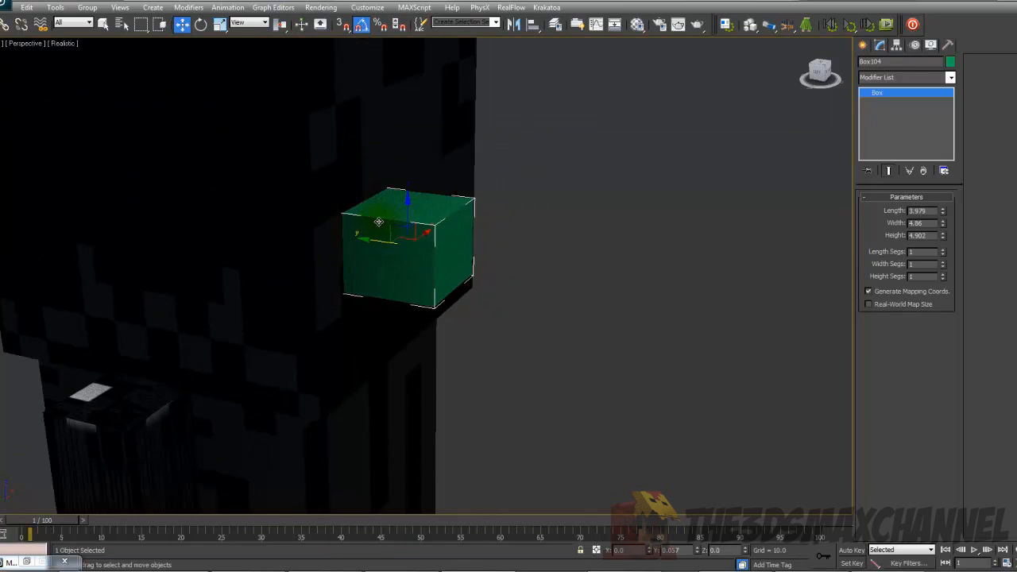
alt+middle_drag(380, 219, 385, 195)
scroll(384, 199, up, 1)
drag(405, 211, 407, 193)
drag(944, 210, 933, 233)
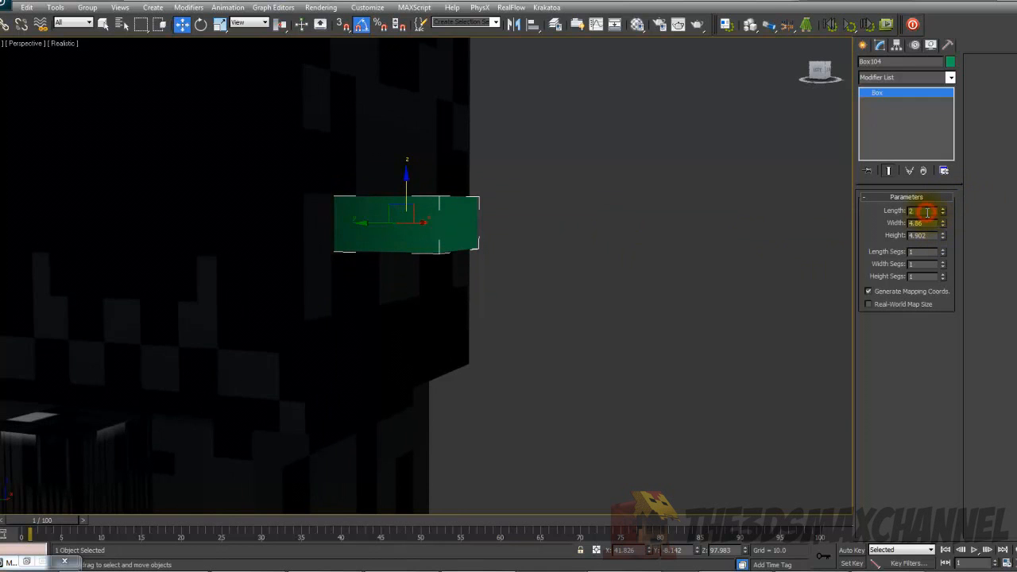
Nudge the green box sideways into line with the eye and set its width and height to 5.
alt+middle_drag(741, 222, 480, 198)
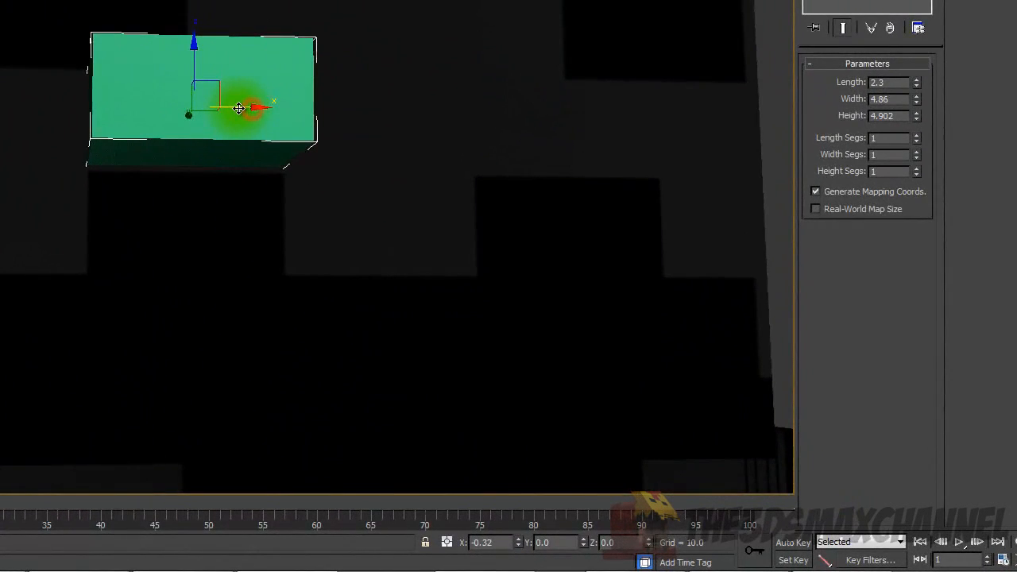
alt+middle_drag(241, 115, 300, 86)
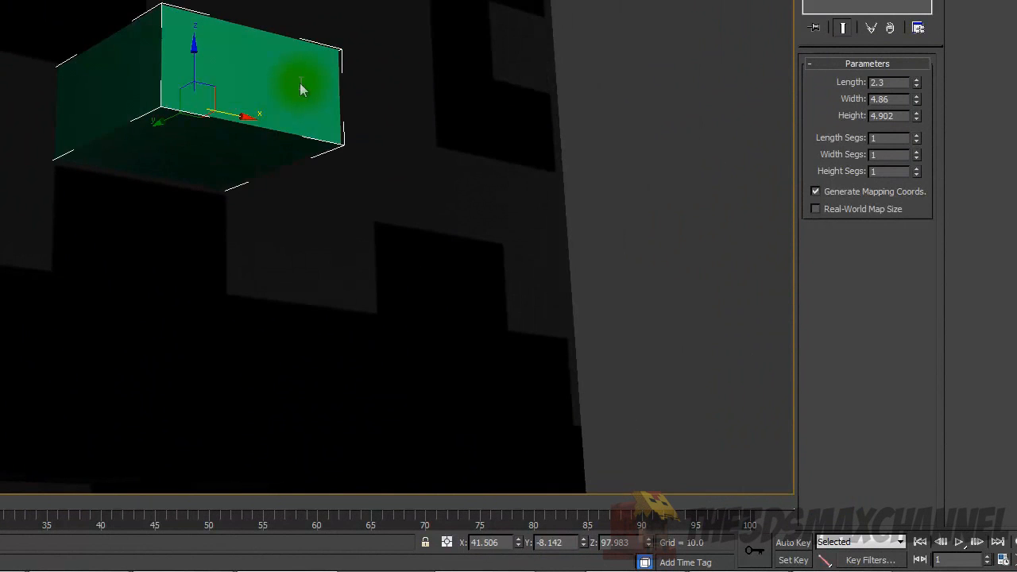
drag(918, 100, 919, 101)
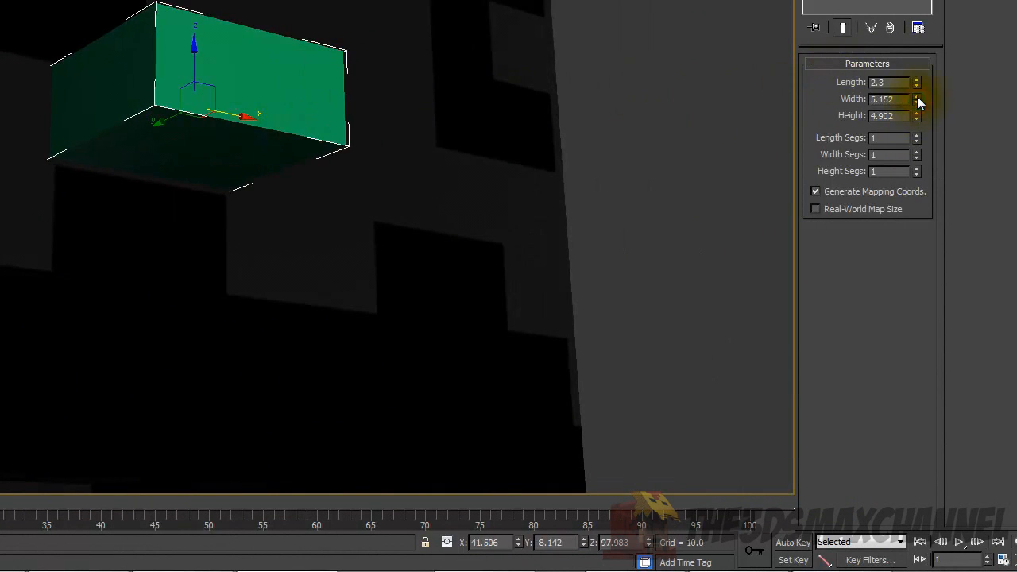
text(5)
key(Return)
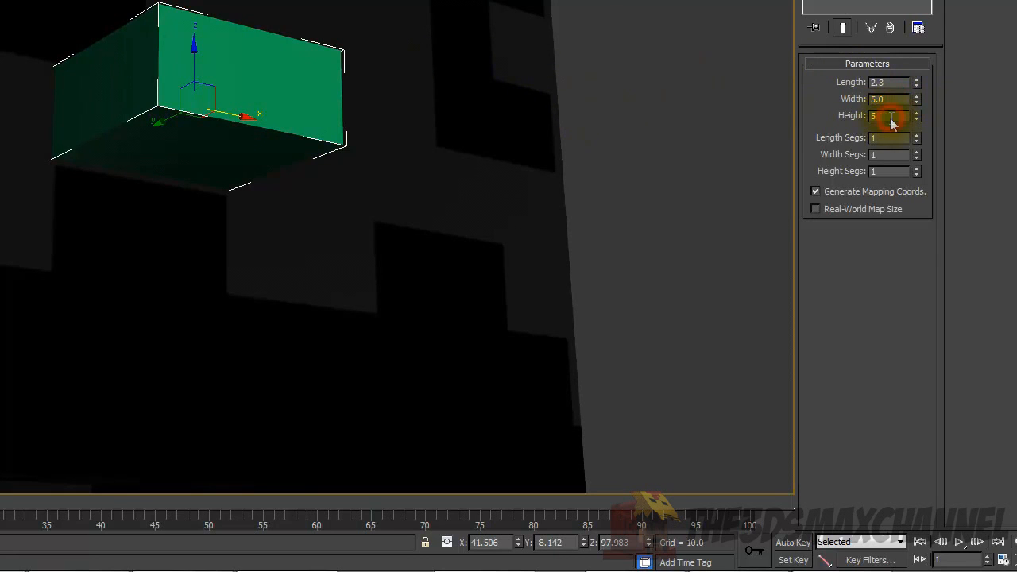
key(Return)
Shift the green box slightly sideways and push it partway into the front of the head.
alt+middle_drag(368, 44, 292, 100)
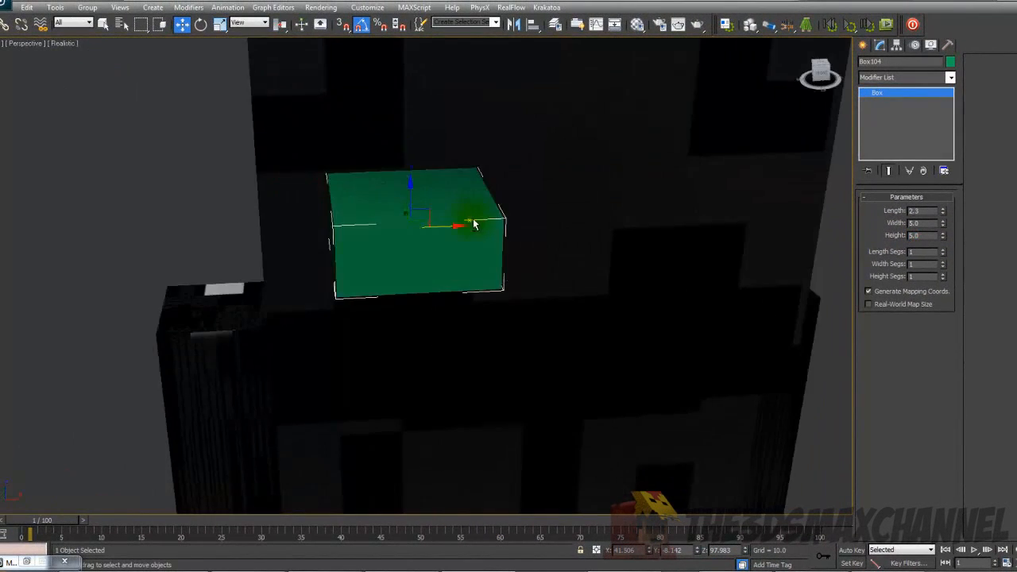
alt+middle_drag(474, 225, 555, 213)
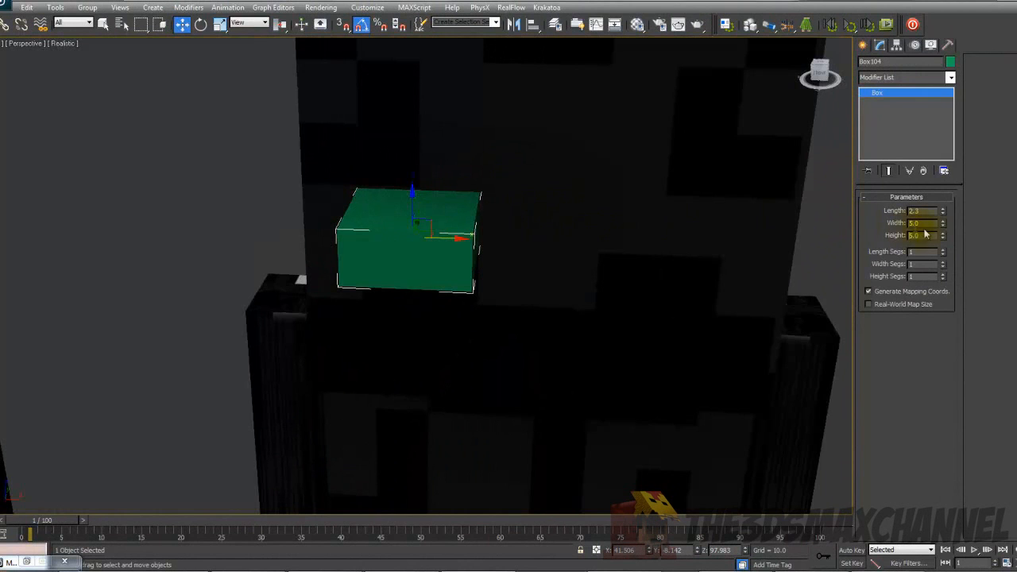
alt+middle_drag(700, 214, 481, 245)
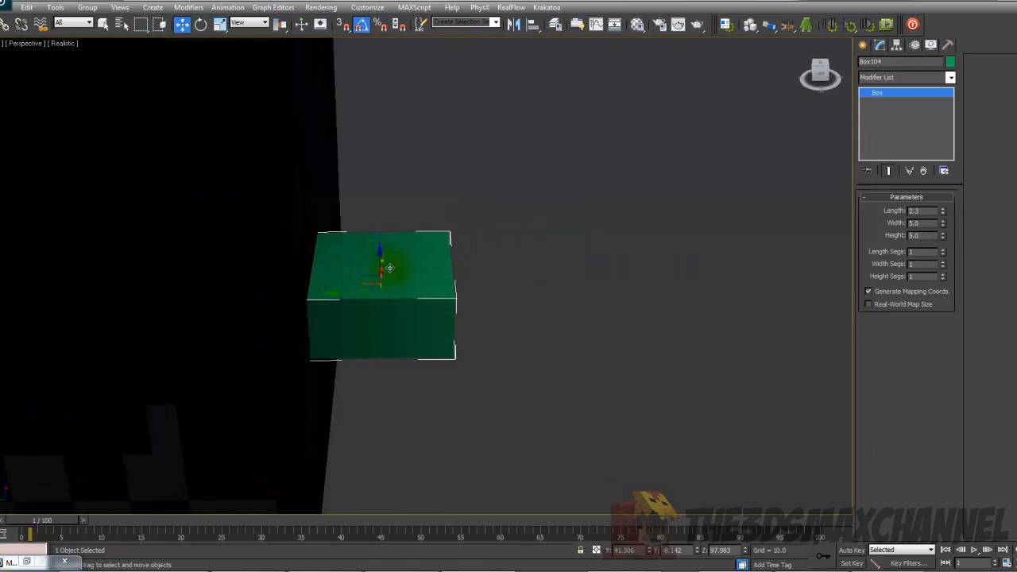
key(F3)
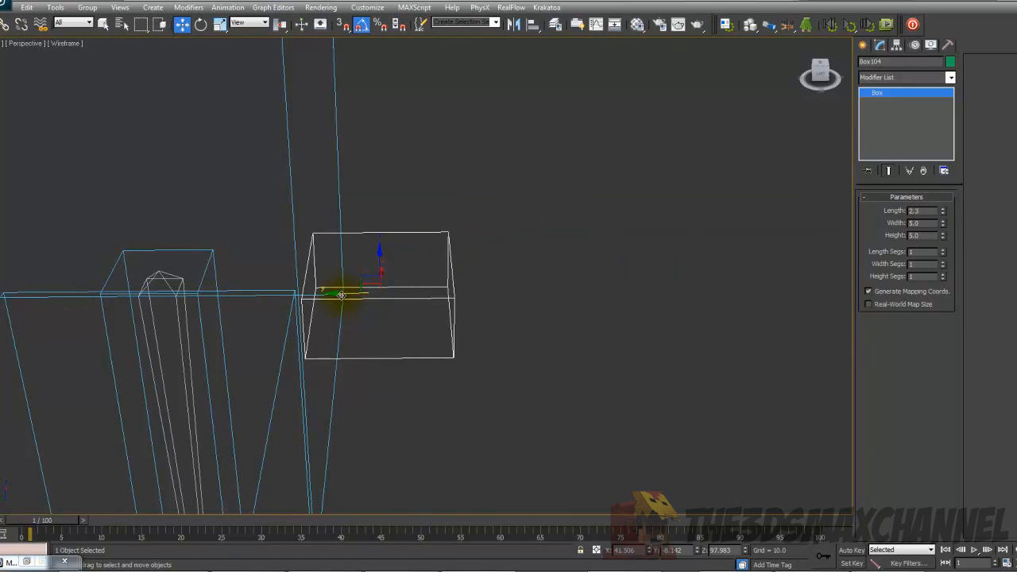
drag(342, 295, 303, 293)
key(F3)
mouse_move(303, 294)
alt+middle_down()
mouse_move(322, 269)
mouse_move(416, 252)
mouse_move(434, 236)
mouse_move(515, 245)
mouse_move(466, 260)
alt+middle_up()
key(F3)
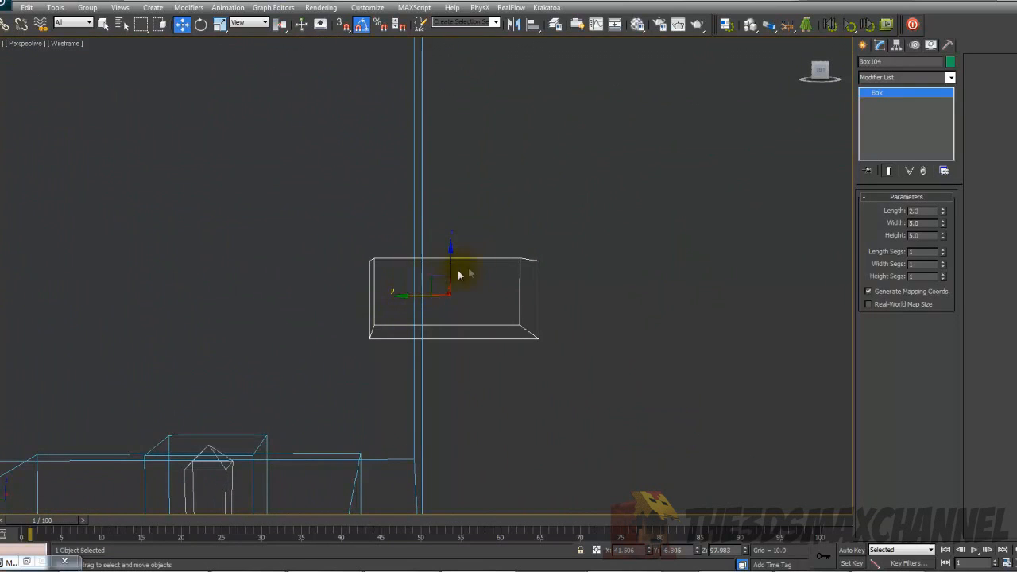
Check in wireframe and shaded views how deep the green box sits inside the head.
key(F4)
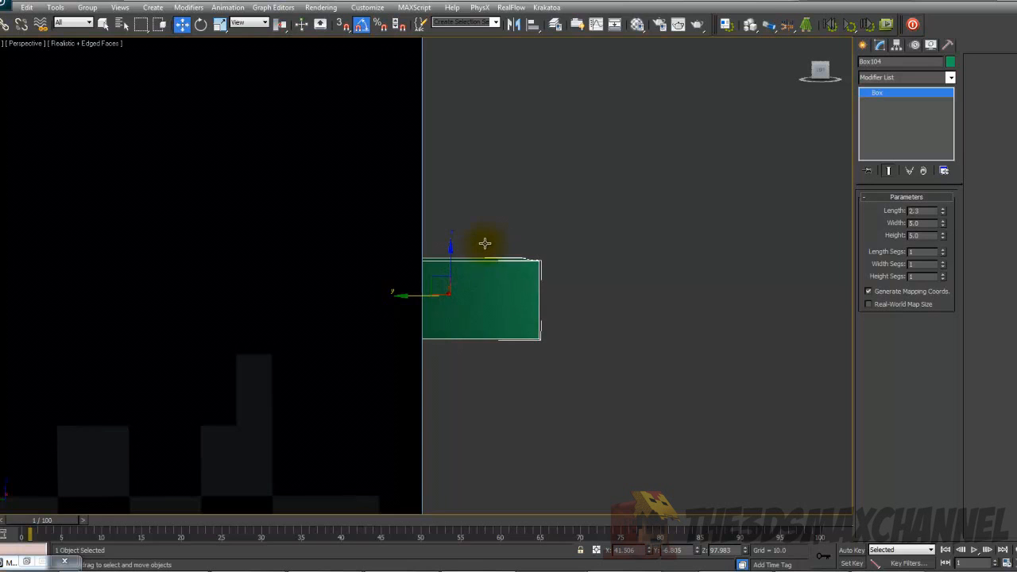
key(F3)
middle_drag(485, 242, 534, 230)
scroll(538, 229, down, 6)
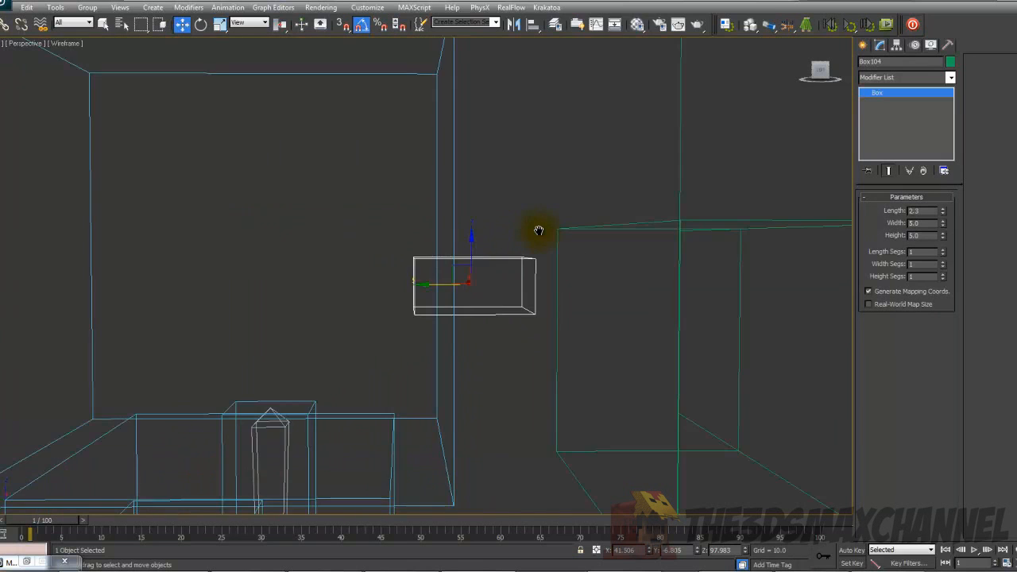
mouse_move(395, 262)
middle_down()
mouse_move(397, 113)
mouse_move(408, 93)
mouse_move(430, 416)
middle_up()
scroll(409, 93, up, 6)
key(F3)
scroll(468, 233, up, 5)
mouse_move(468, 234)
middle_down()
mouse_move(468, 273)
mouse_move(440, 327)
mouse_move(462, 215)
middle_up()
scroll(469, 273, down, 3)
scroll(452, 304, up, 5)
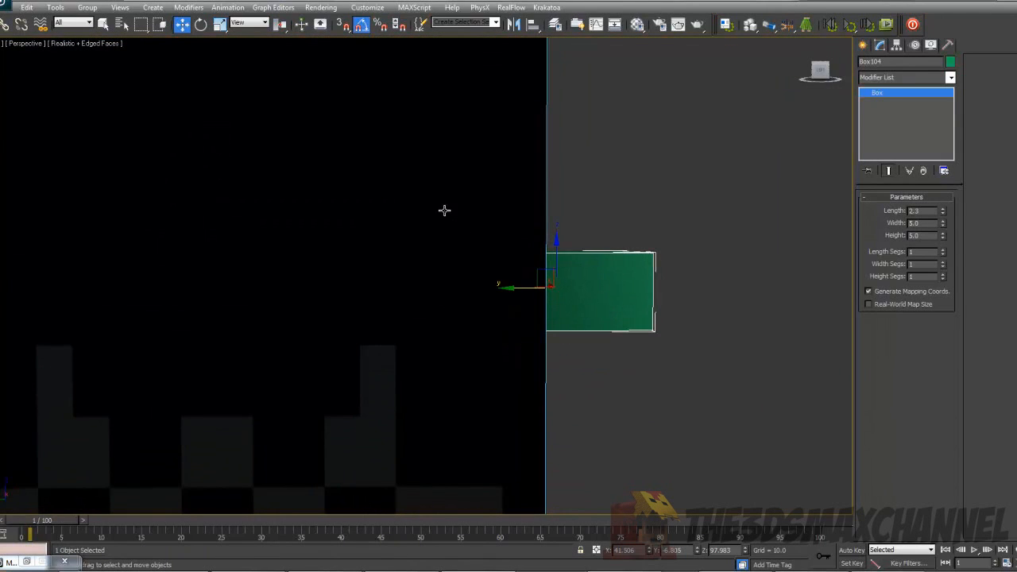
middle_drag(537, 206, 502, 213)
scroll(501, 214, up, 3)
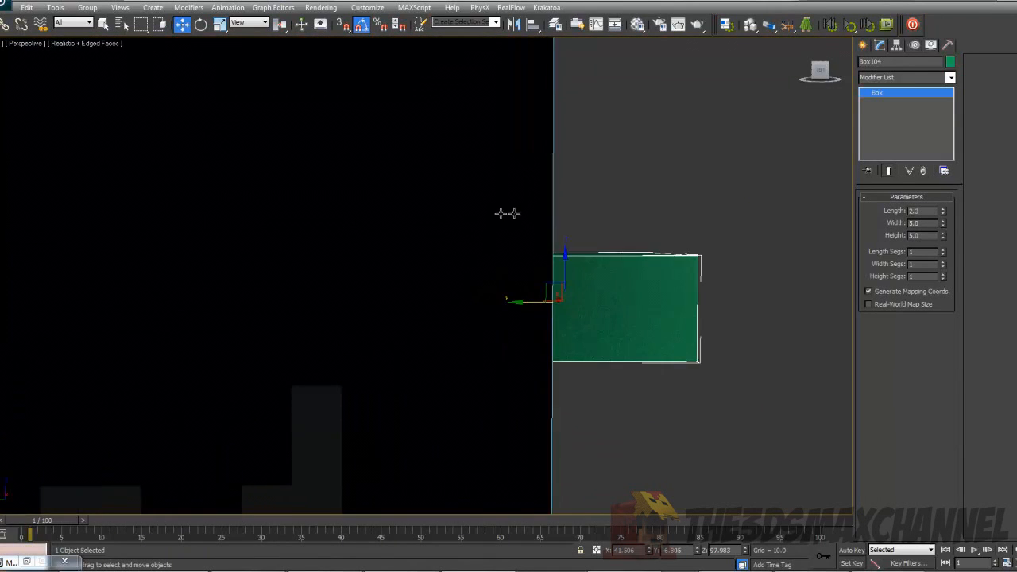
scroll(702, 204, down, 8)
key(F4)
key(F4)
key(F4)
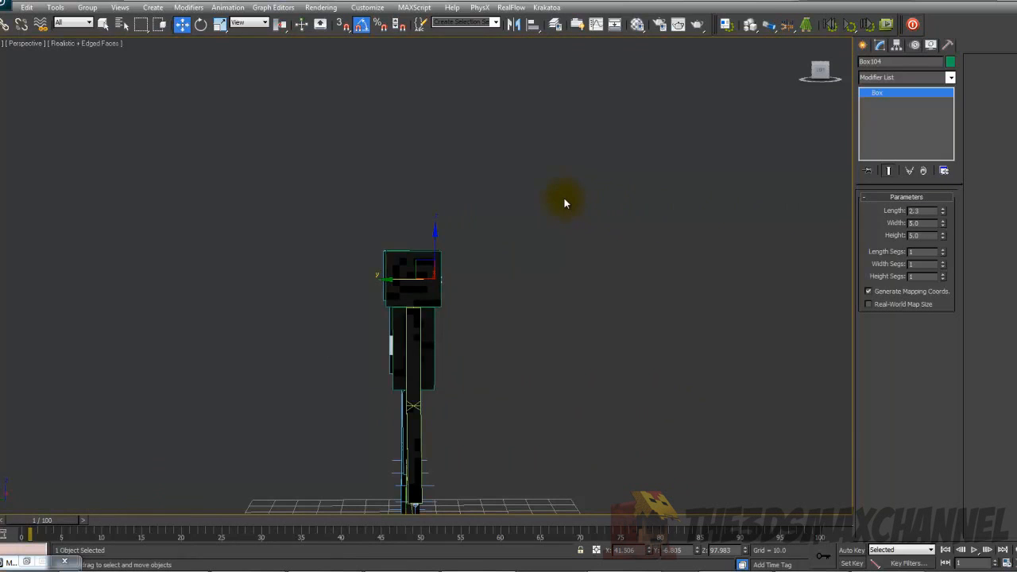
key(F3)
scroll(527, 229, up, 6)
scroll(527, 228, up, 2)
Copy the green box sideways across the face to the other eye's position.
middle_drag(527, 228, 318, 155)
mouse_move(399, 255)
middle_down()
mouse_move(484, 220)
mouse_move(472, 236)
mouse_move(402, 255)
mouse_move(400, 216)
mouse_move(383, 235)
middle_up()
key(F3)
drag(305, 273, 529, 275)
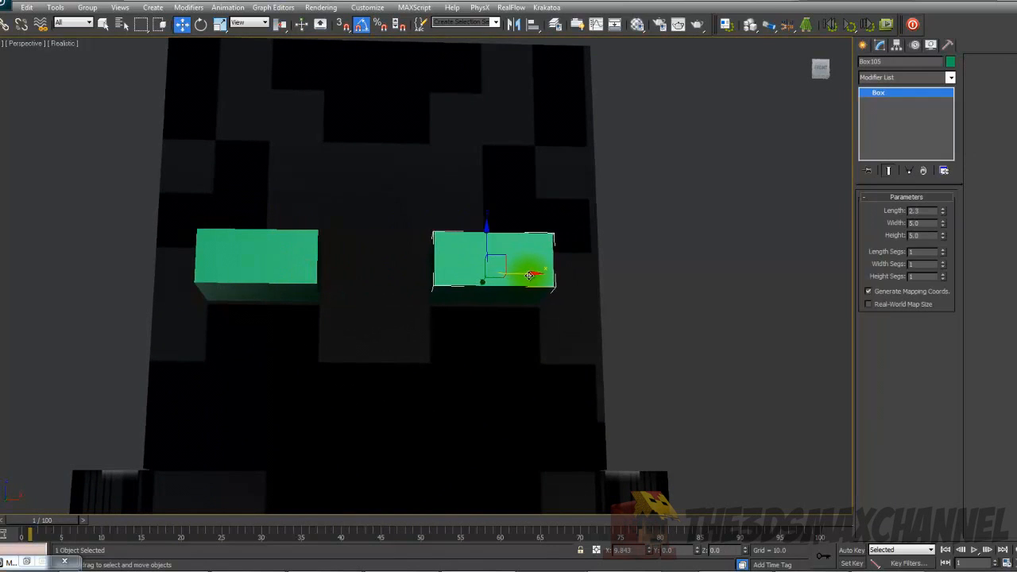
Subtract both green boxes from the Enderman's head with ProBoolean to carve the eye sockets.
alt+middle_drag(530, 279, 370, 193)
click(371, 193)
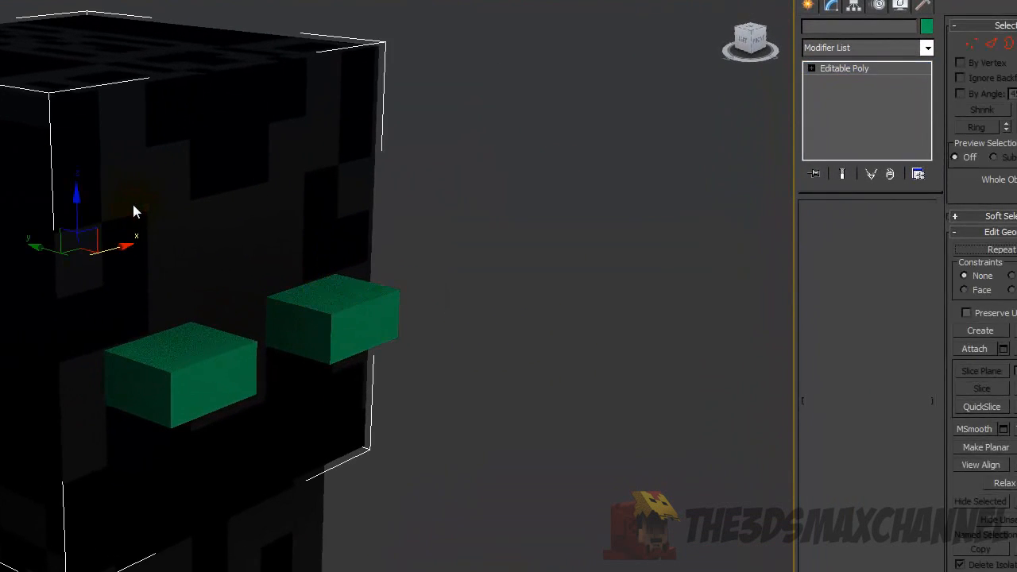
click(809, 7)
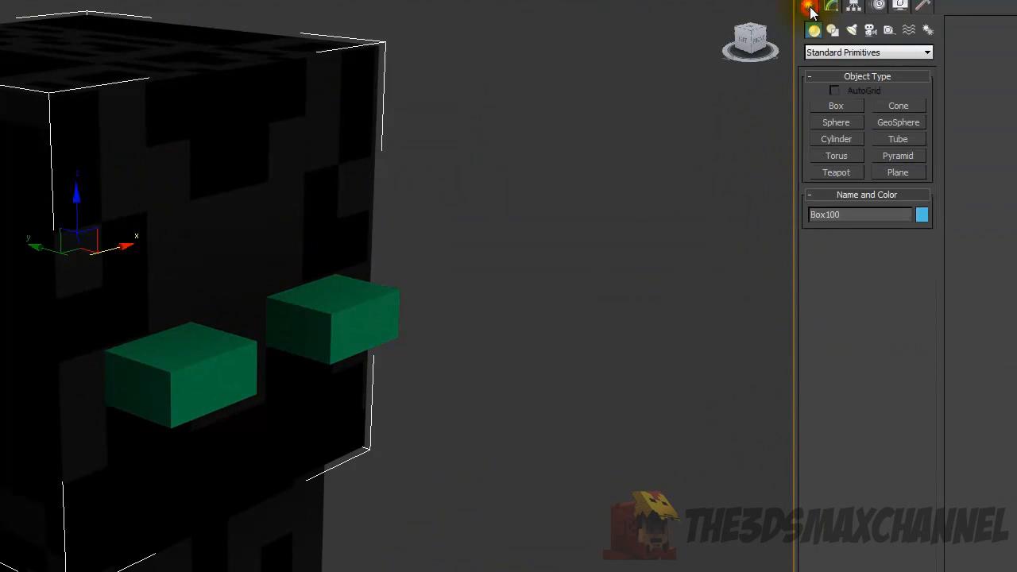
click(819, 52)
click(822, 53)
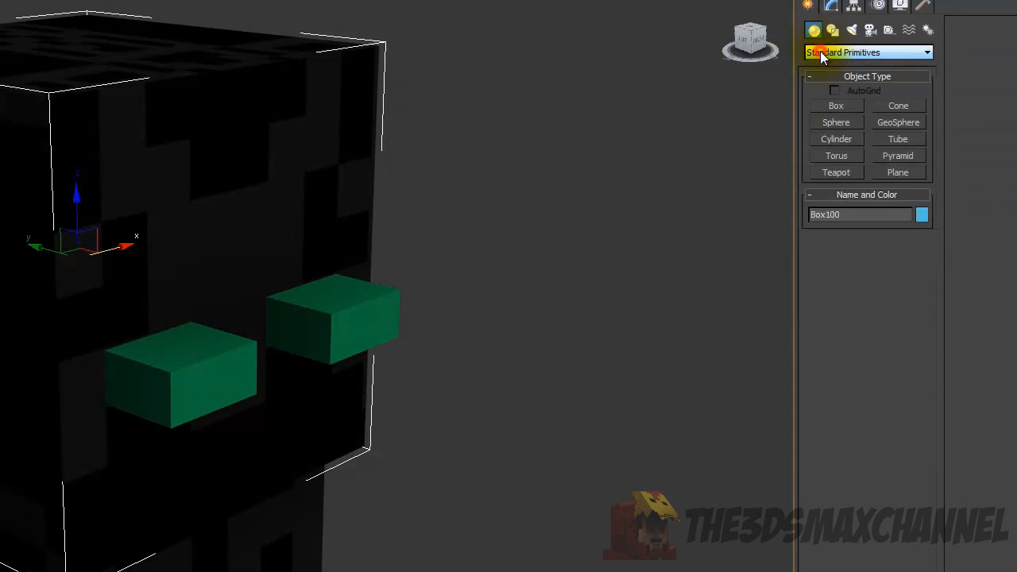
click(823, 55)
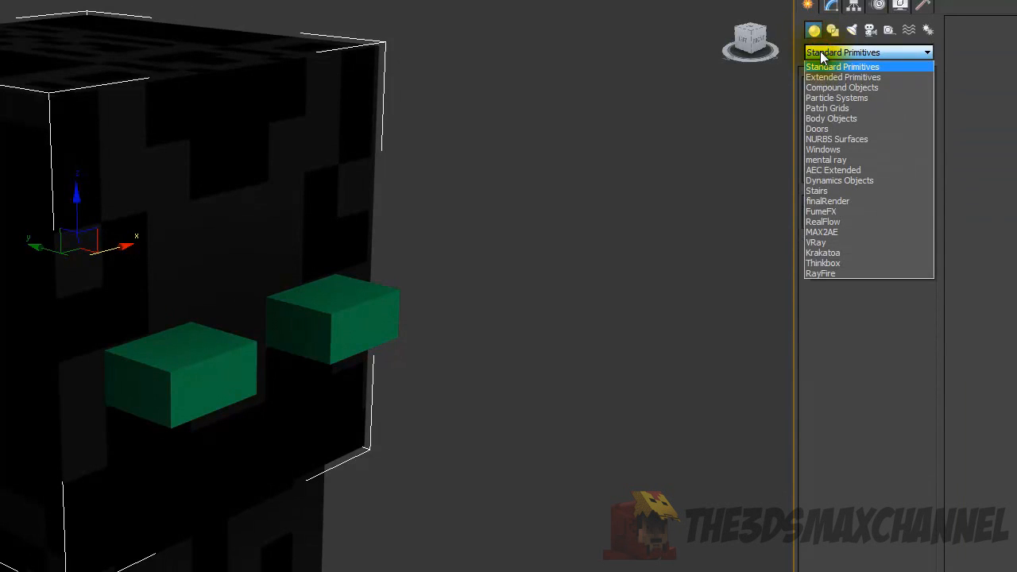
click(813, 88)
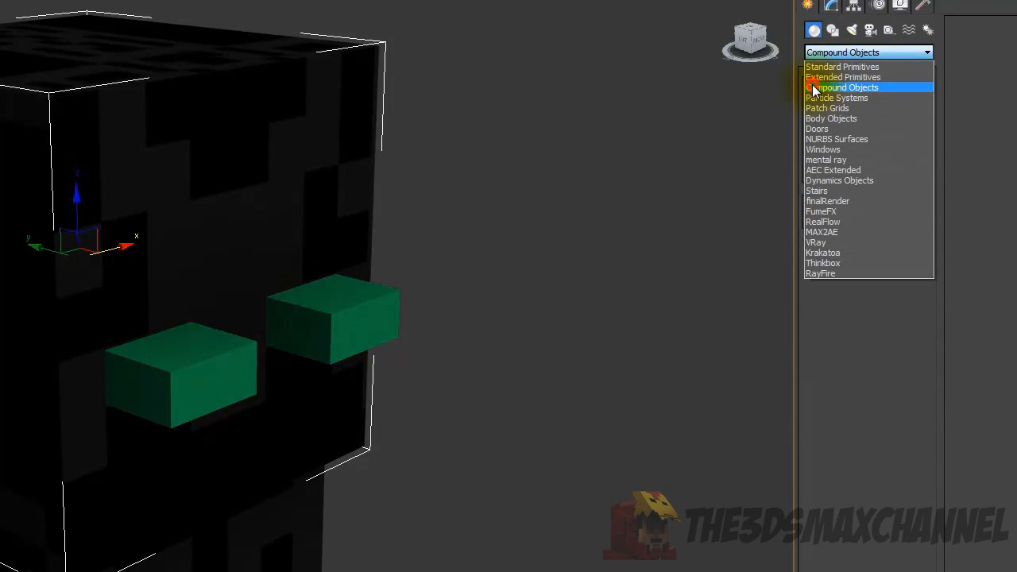
click(829, 191)
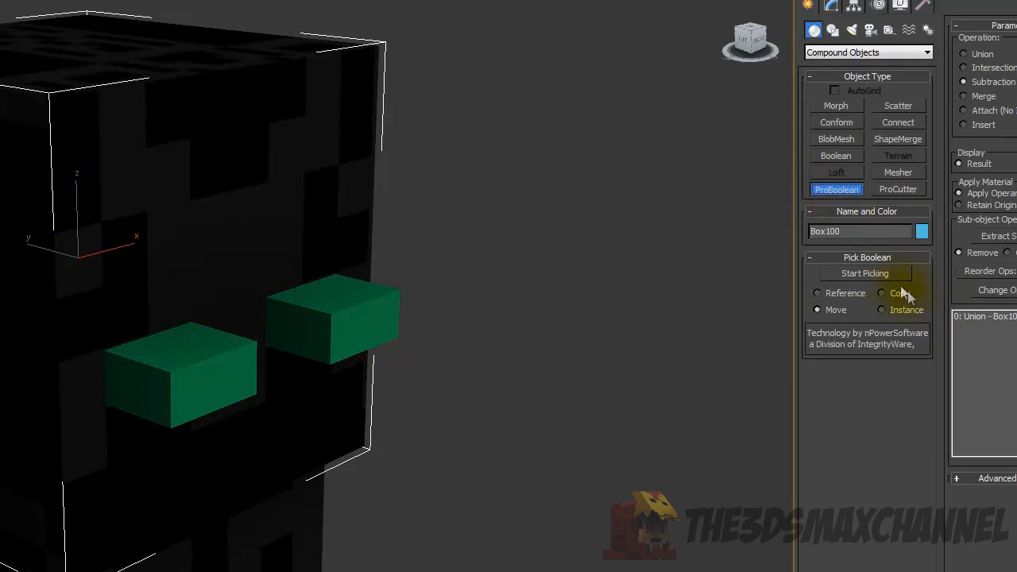
click(882, 274)
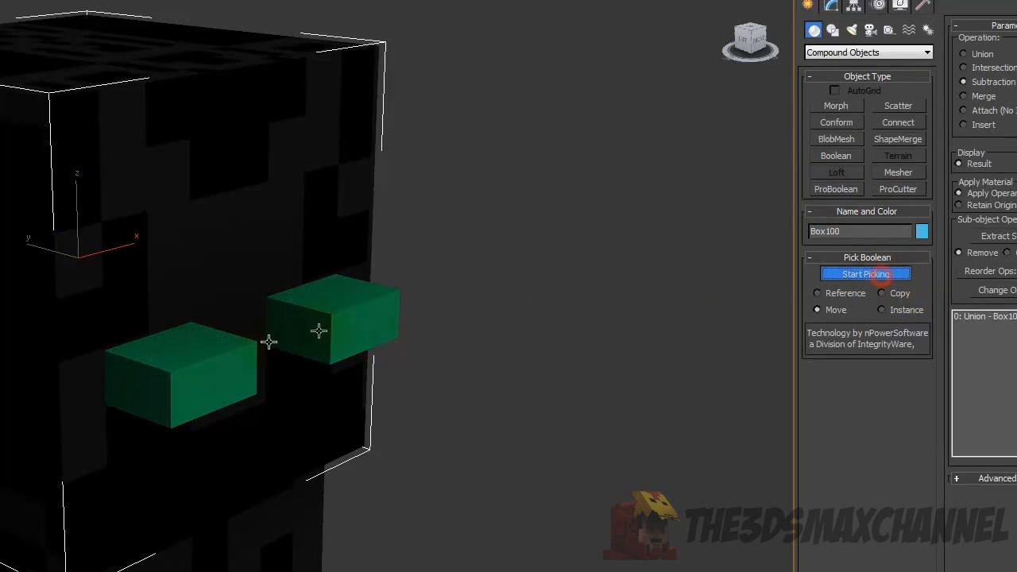
click(211, 358)
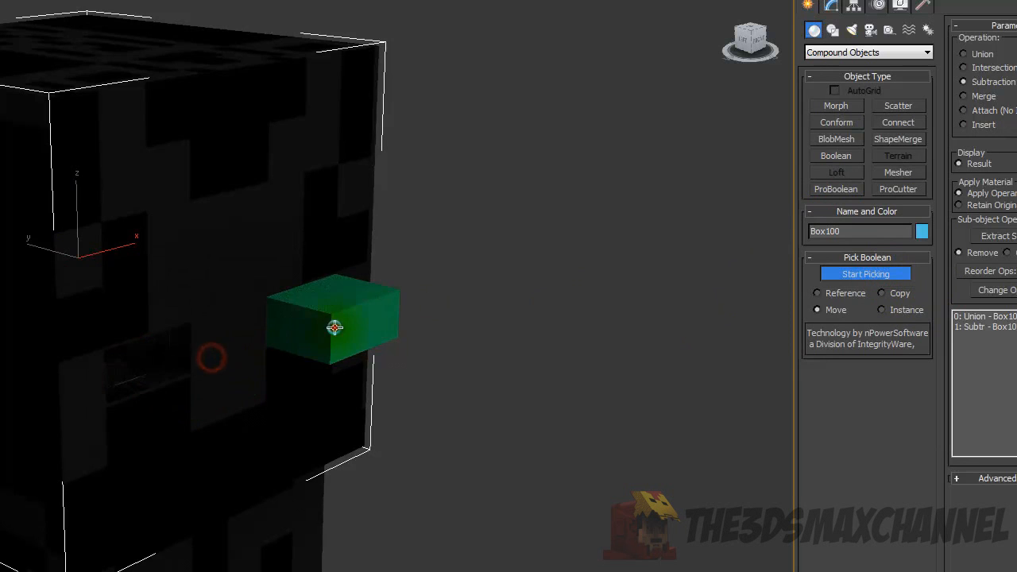
click(334, 327)
scroll(422, 262, down, 3)
alt+middle_drag(362, 253, 436, 251)
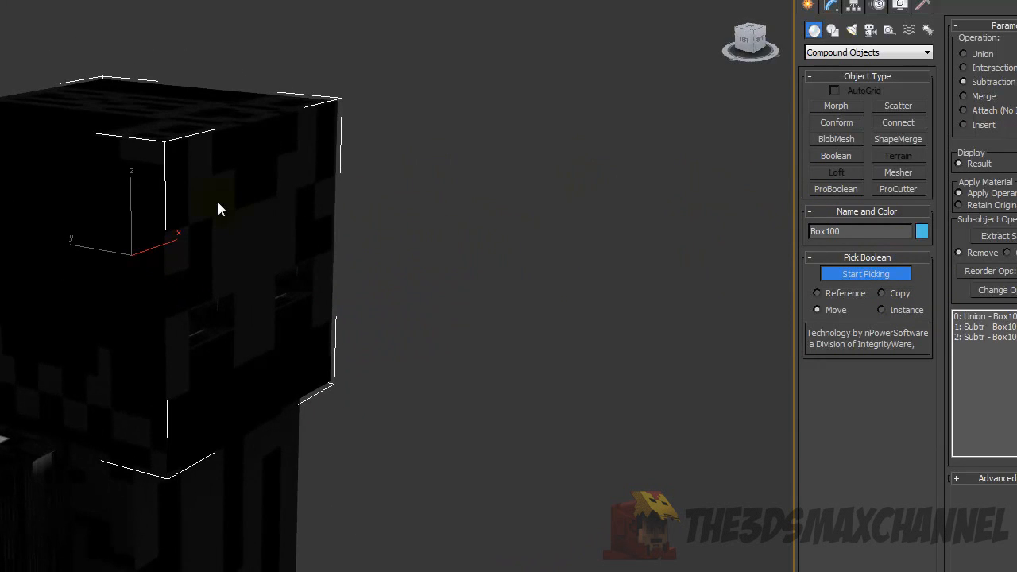
click(857, 274)
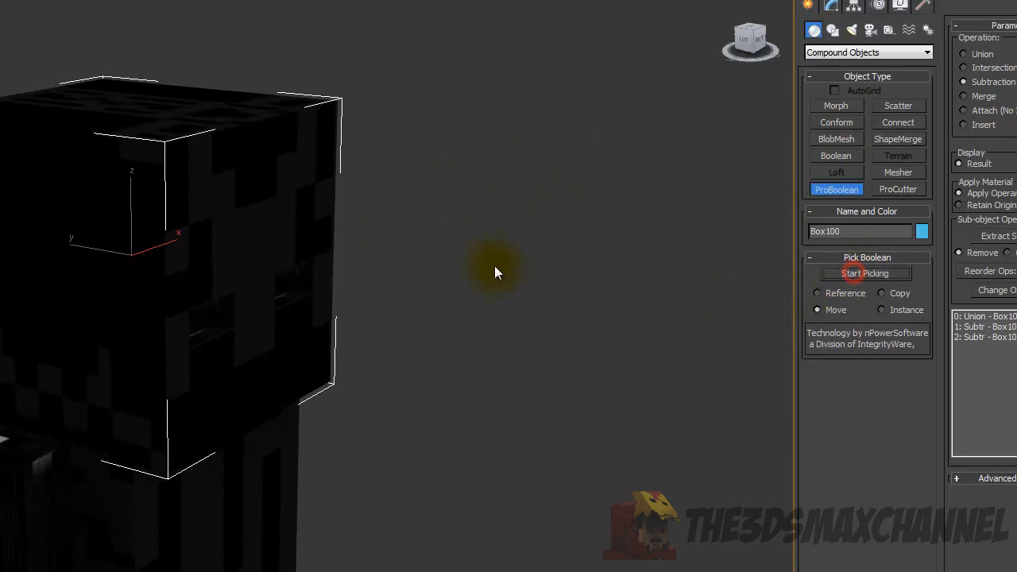
middle_drag(494, 265, 599, 251)
Convert the carved head to an Editable Poly, declining to set the skin pose.
right_click(330, 247)
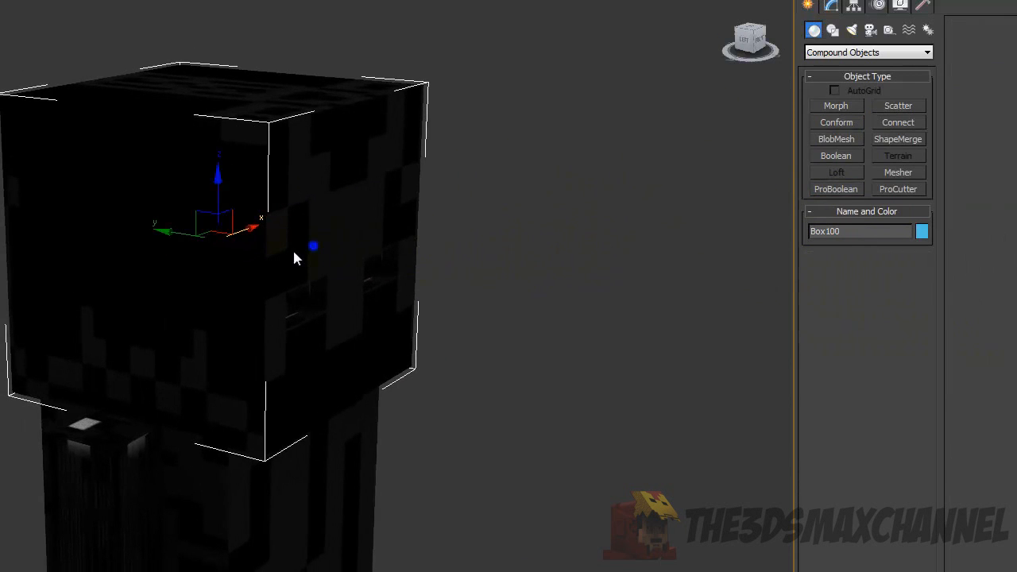
right_click(294, 252)
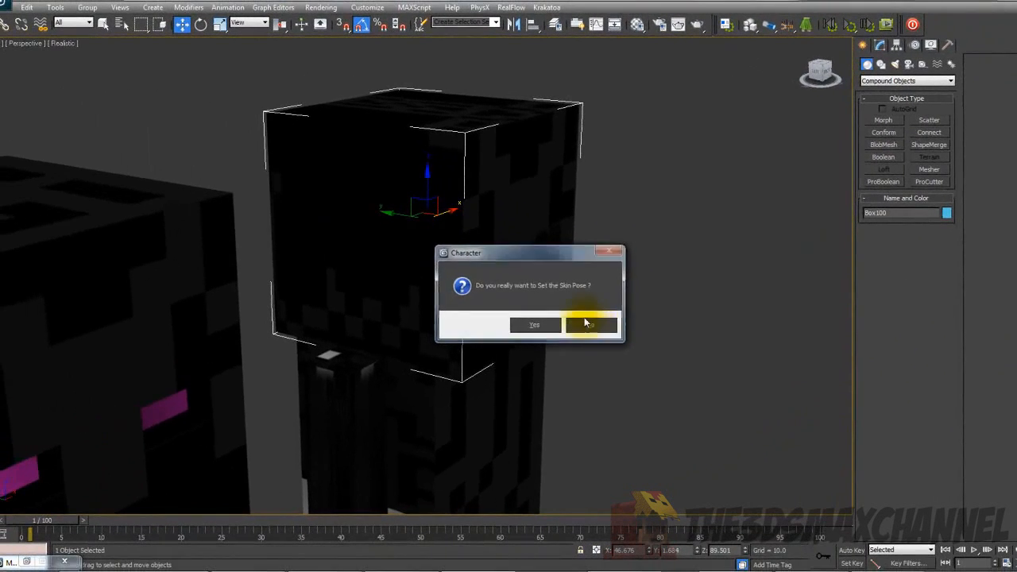
click(467, 372)
right_click(287, 218)
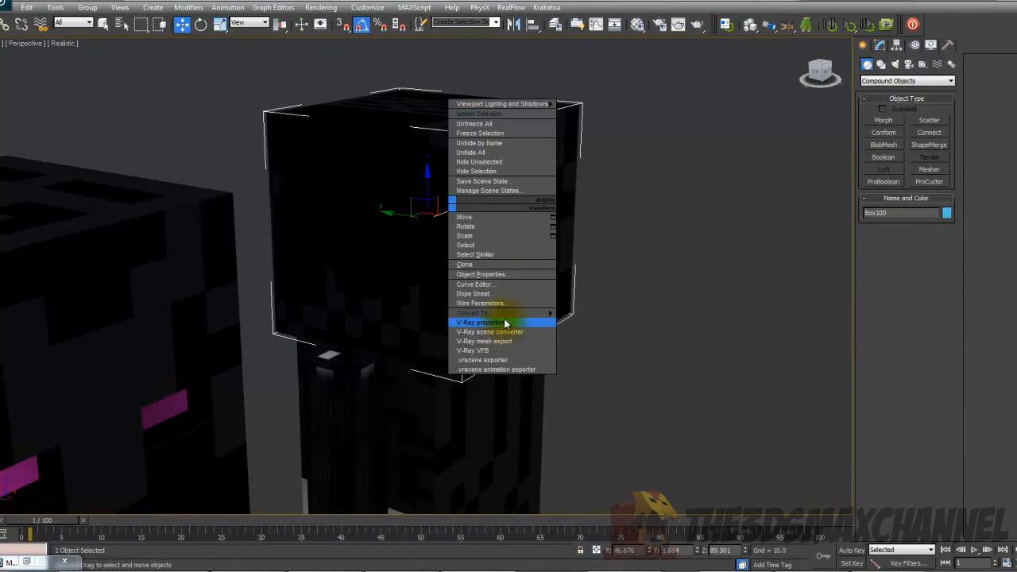
click(670, 321)
Work at polygon level on the carved head and select the back polygon of the first eye socket.
click(919, 210)
alt+middle_drag(669, 203, 598, 192)
scroll(596, 190, up, 5)
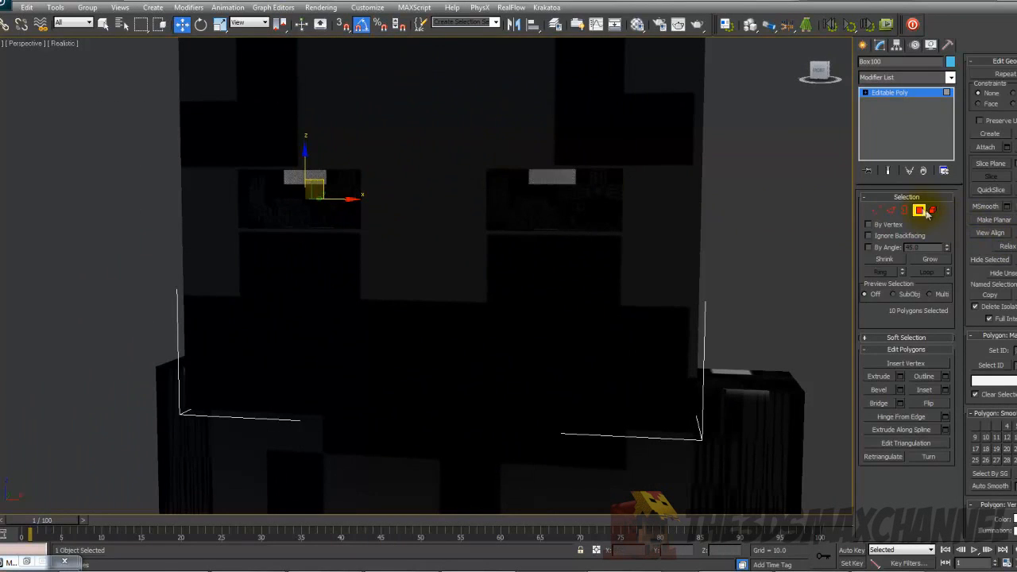
alt+middle_drag(629, 166, 702, 170)
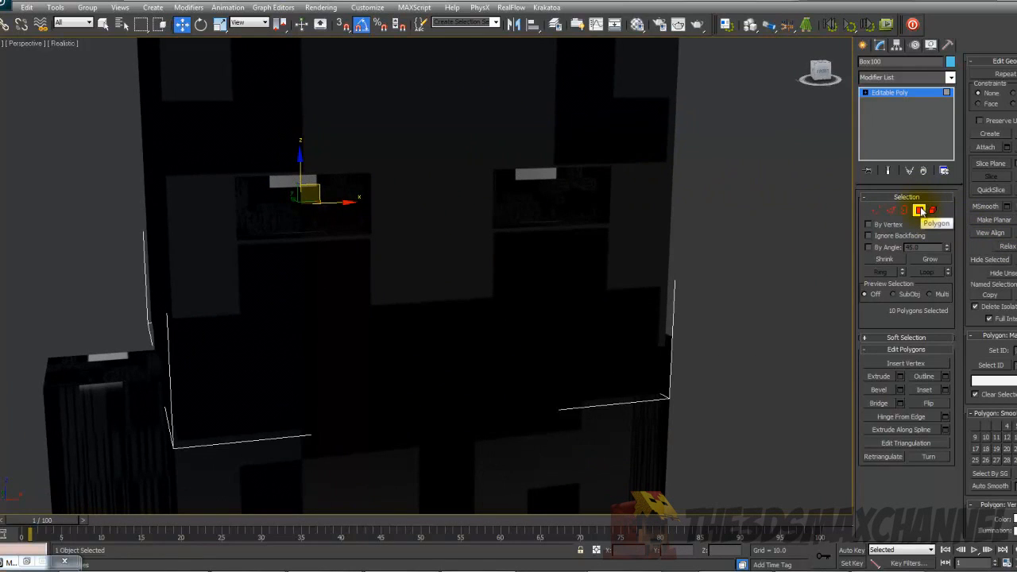
middle_drag(450, 183, 357, 225)
scroll(478, 184, down, 3)
key(F4)
key(F4)
click(357, 224)
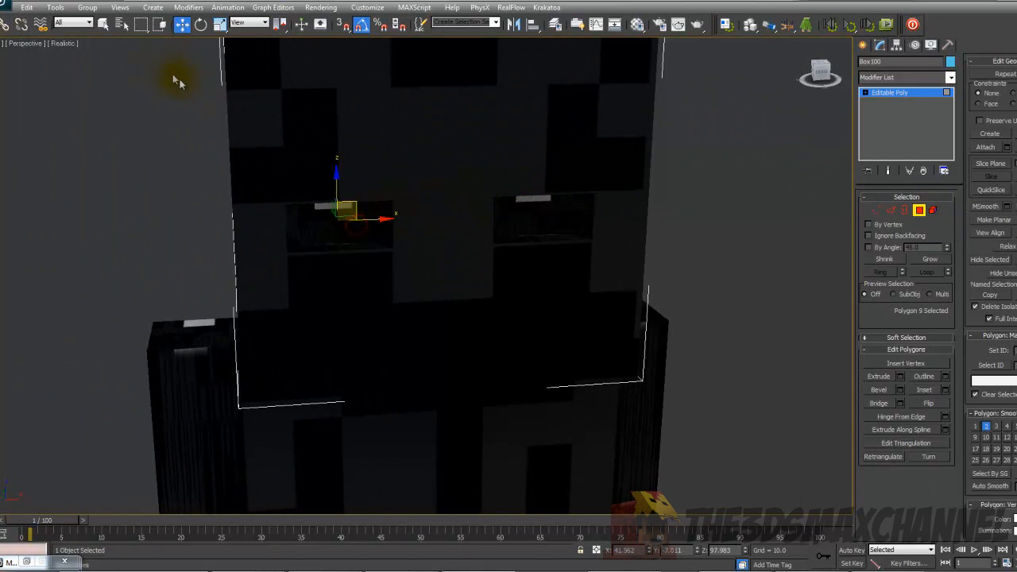
Shade the selected faces and add the other eye socket's back polygon to the selection.
key(F2)
mouse_move(395, 215)
alt+middle_down()
mouse_move(418, 202)
mouse_move(390, 215)
mouse_move(416, 254)
mouse_move(449, 253)
mouse_move(405, 220)
alt+middle_up()
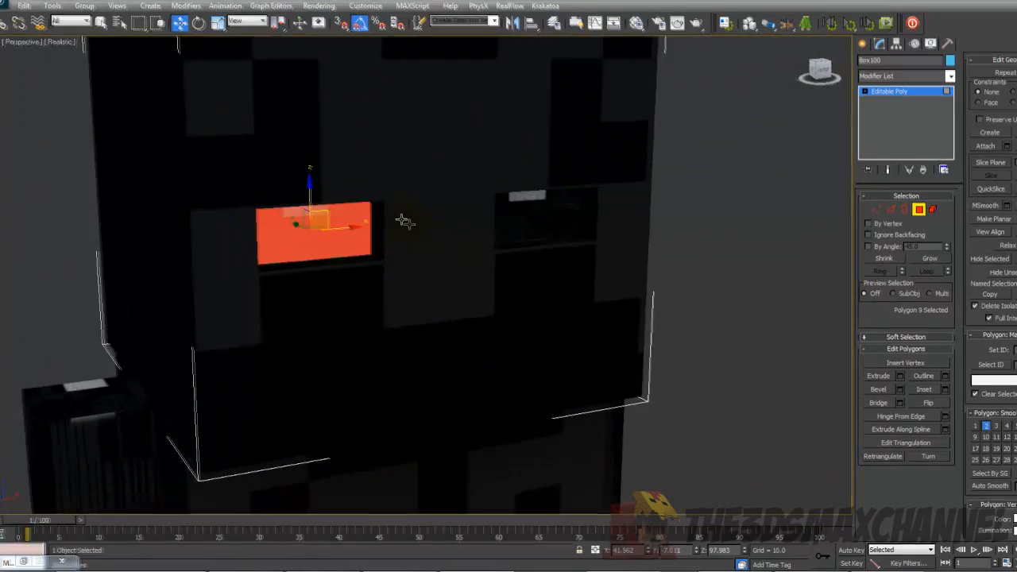
ctrl+click(526, 220)
alt+middle_drag(275, 73, 526, 163)
alt+middle_drag(889, 253, 524, 200)
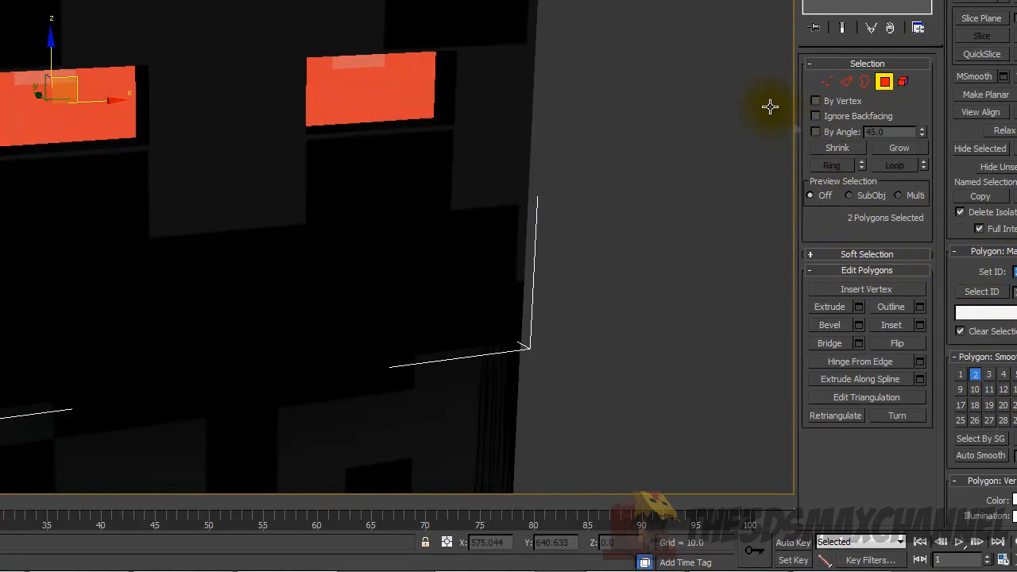
mouse_move(546, 148)
alt+middle_down()
mouse_move(574, 175)
mouse_move(563, 148)
alt+middle_up()
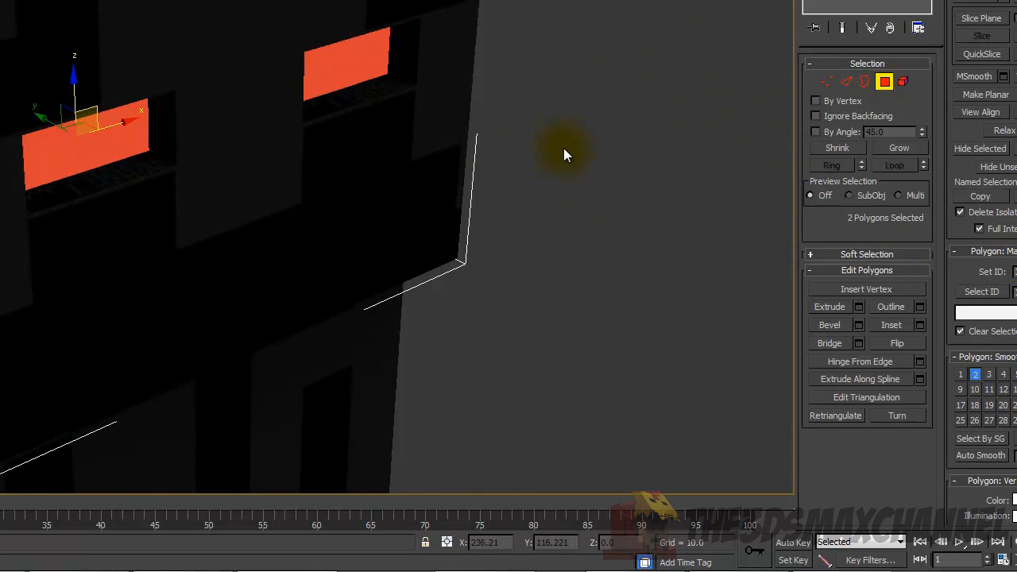
Select all four inner side walls of one eye socket instead of the back polygons.
click(564, 148)
alt+middle_drag(499, 138, 254, 185)
click(399, 86)
scroll(254, 185, up, 2)
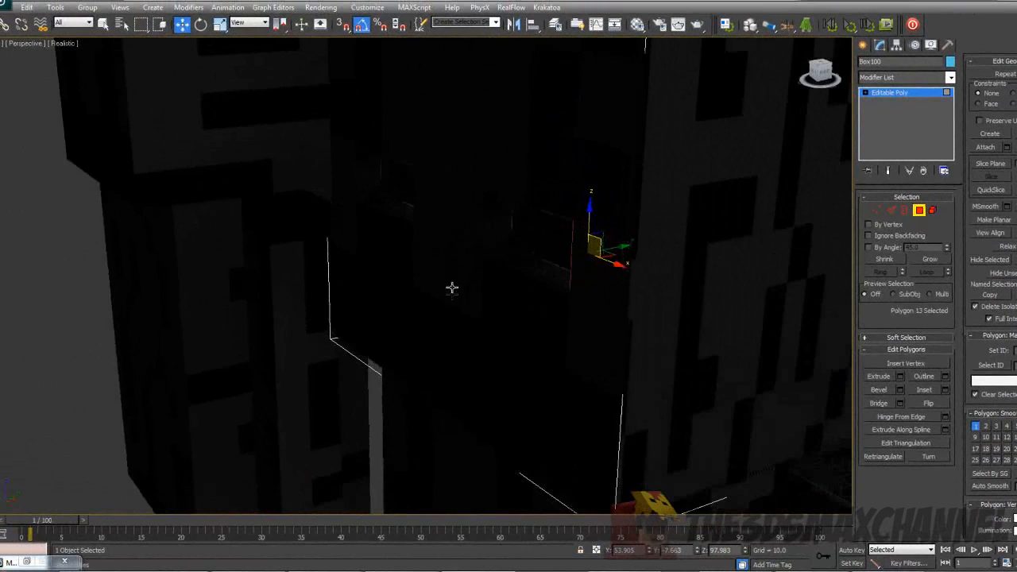
alt+middle_drag(451, 288, 664, 179)
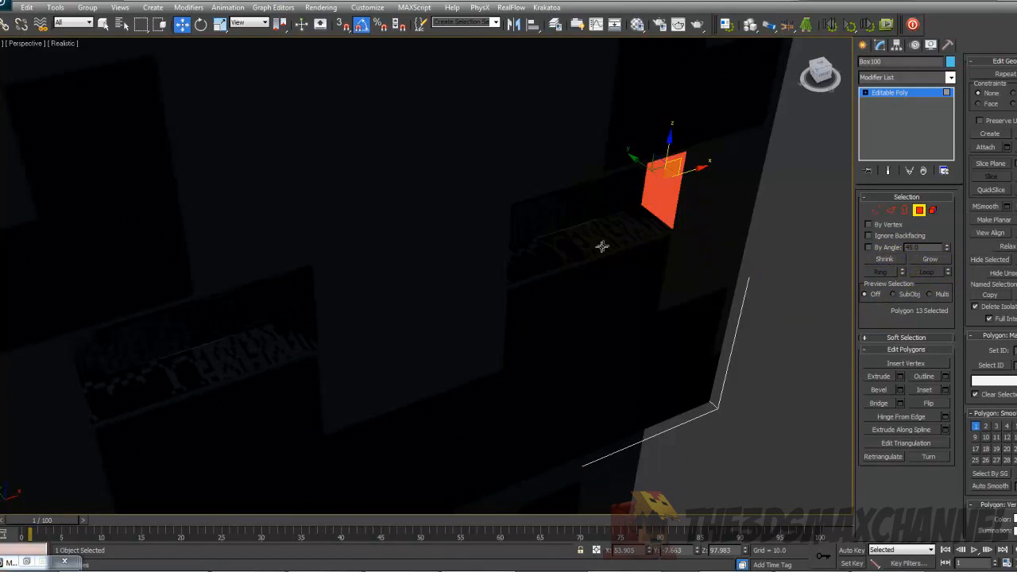
shift+click(624, 229)
alt+middle_drag(631, 274, 643, 249)
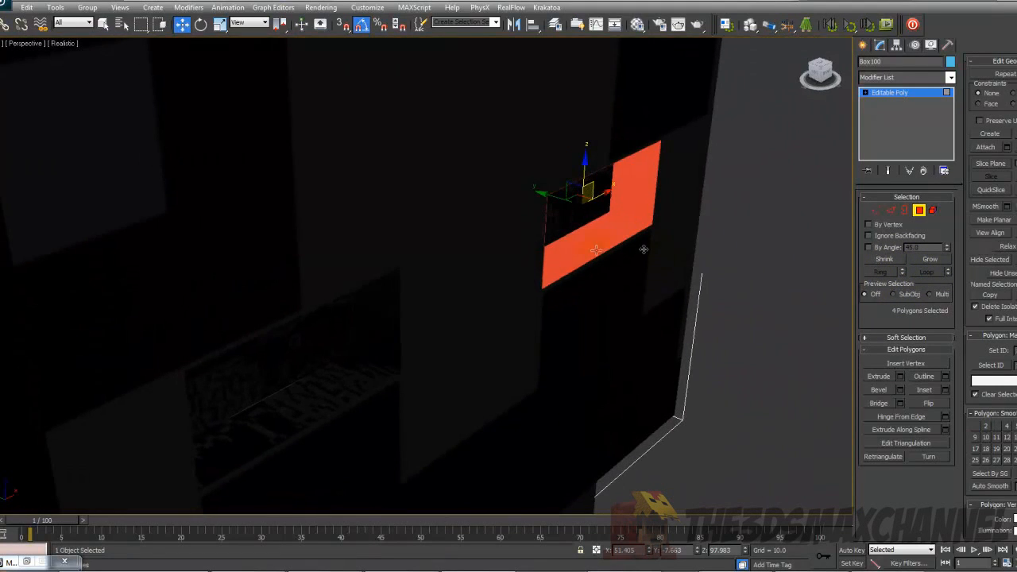
Add the four inner side walls of the other eye socket to the selection, and finally leave polygon editing.
ctrl+click(382, 301)
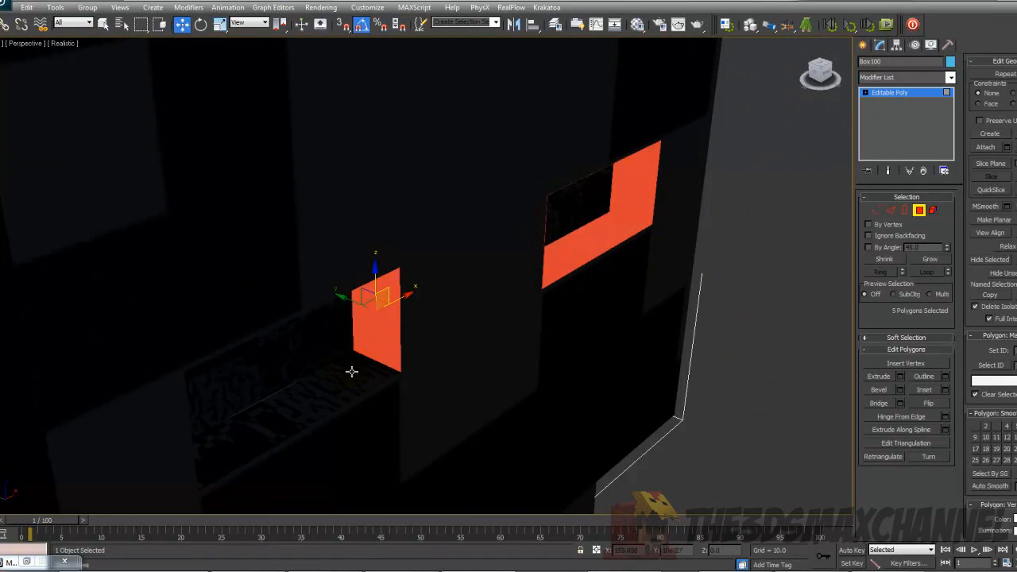
alt+middle_drag(392, 342, 441, 310)
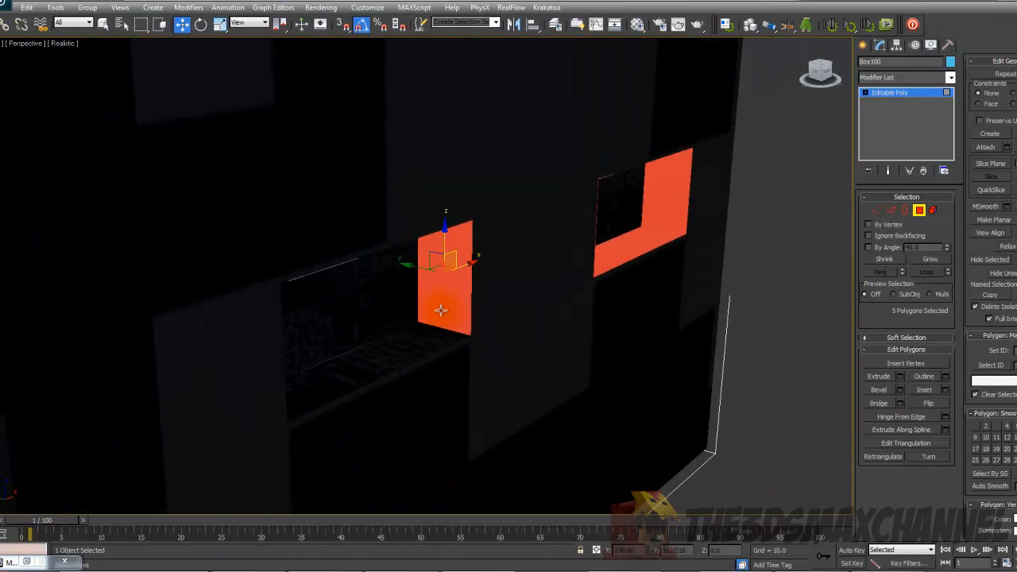
ctrl+click(387, 364)
alt+middle_drag(401, 359, 416, 339)
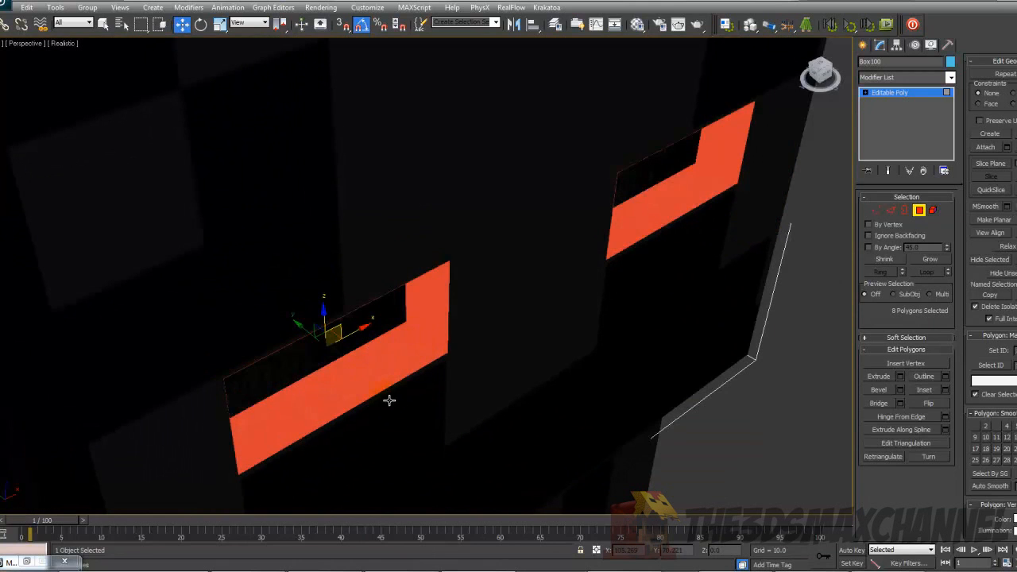
alt+middle_drag(421, 396, 445, 374)
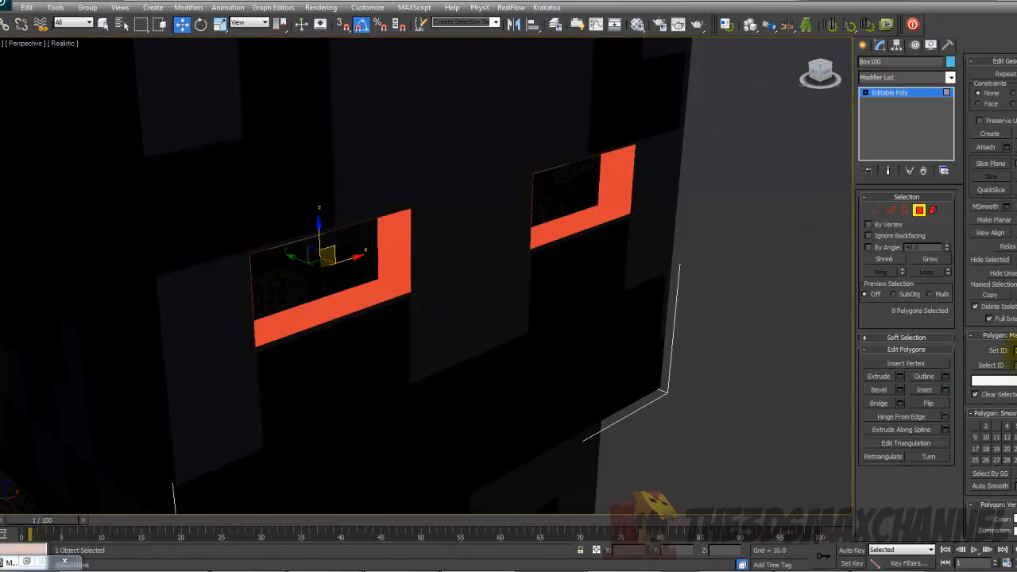
click(921, 213)
Look over the carved eye sockets on the front of the head from near and far.
alt+middle_drag(681, 295, 534, 316)
scroll(549, 321, up, 20)
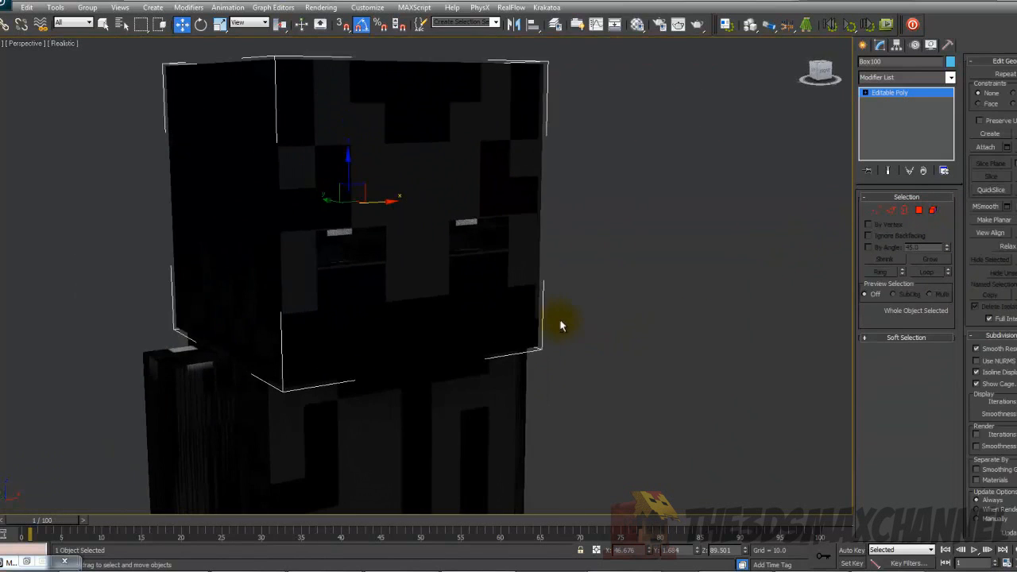
scroll(482, 277, down, 3)
alt+middle_drag(483, 277, 512, 238)
scroll(493, 290, down, 5)
scroll(458, 275, down, 5)
scroll(454, 318, up, 3)
scroll(494, 258, up, 3)
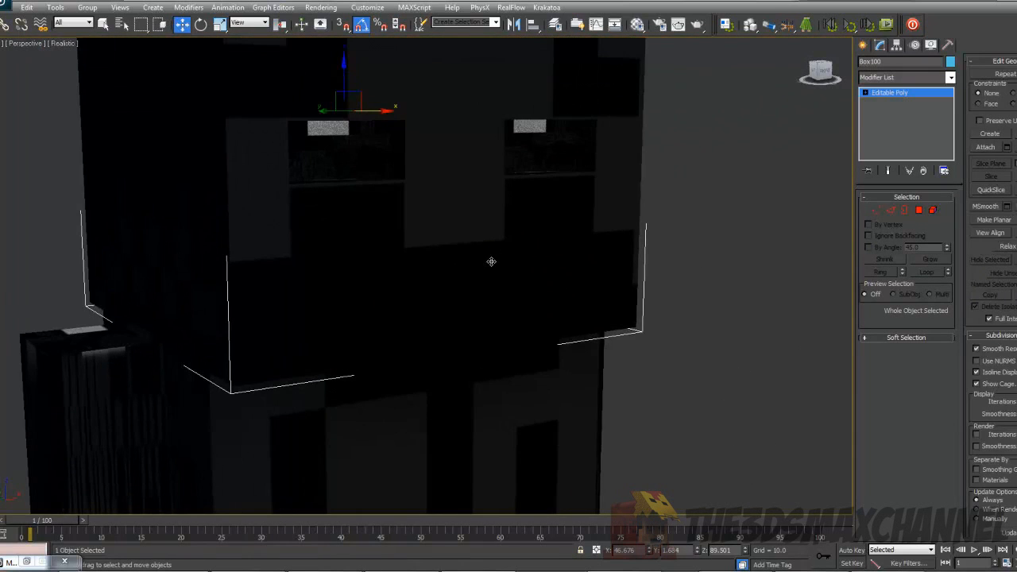
Check the diffuse bitmap of the head's 02 - Default material in the Material Editor and return to the parent material.
key(m)
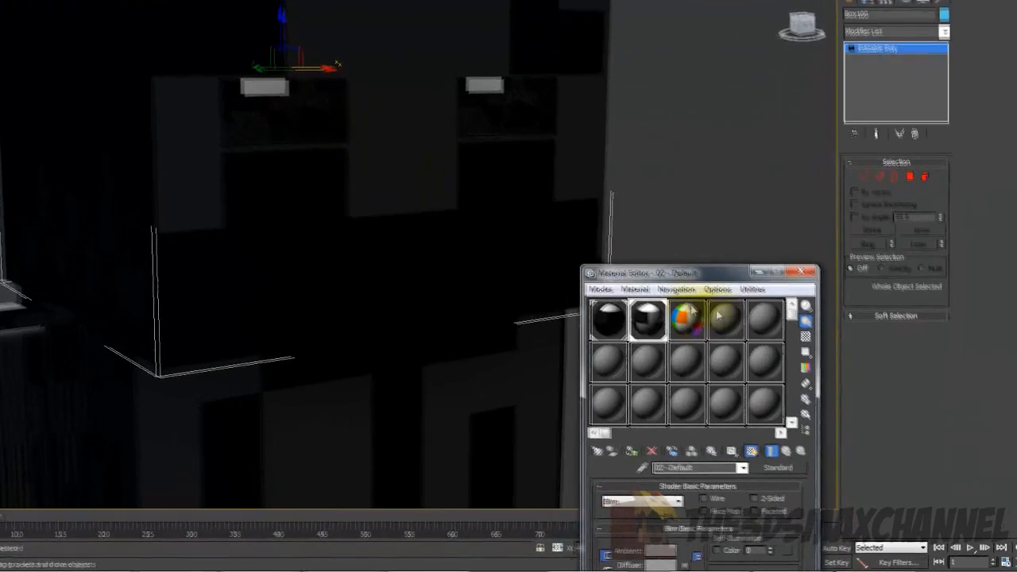
drag(721, 299, 858, 272)
drag(836, 235, 868, 142)
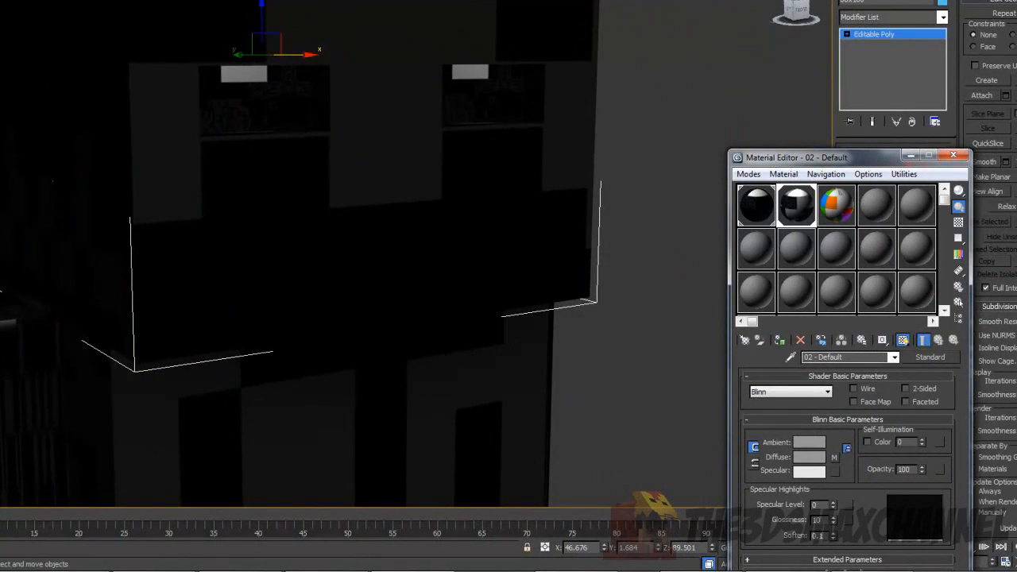
alt+middle_drag(527, 186, 517, 262)
drag(820, 159, 737, 9)
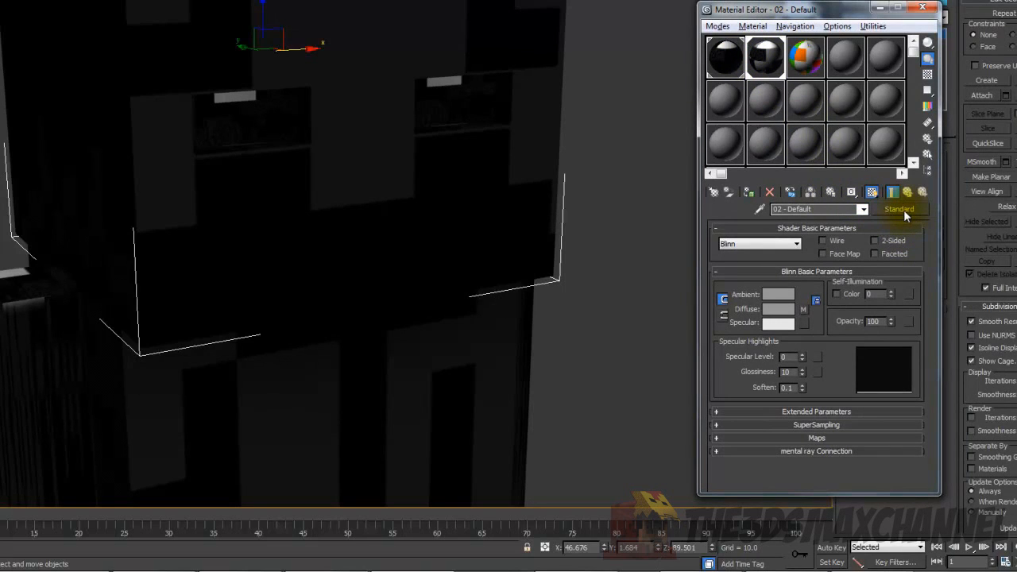
click(805, 311)
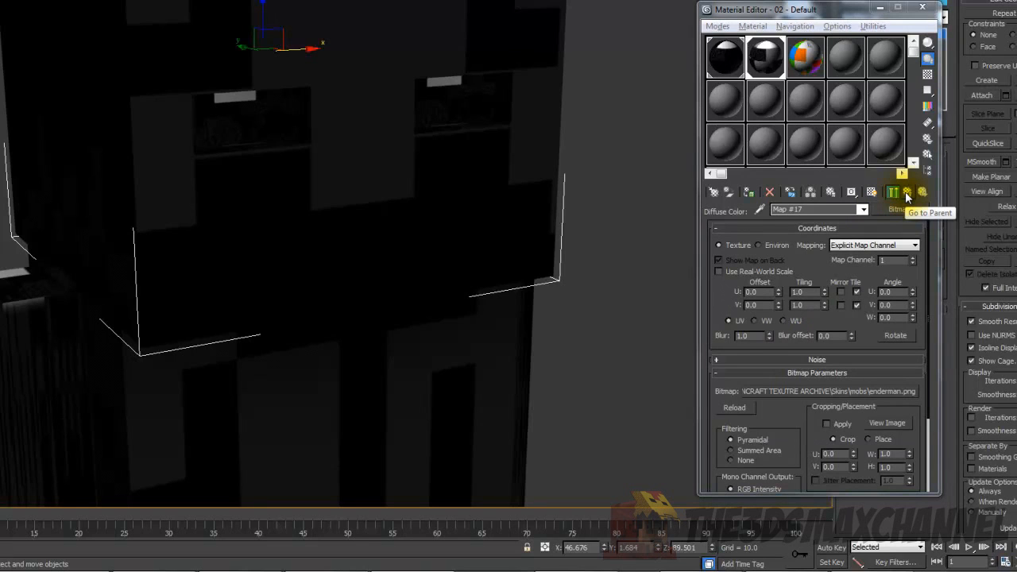
click(907, 193)
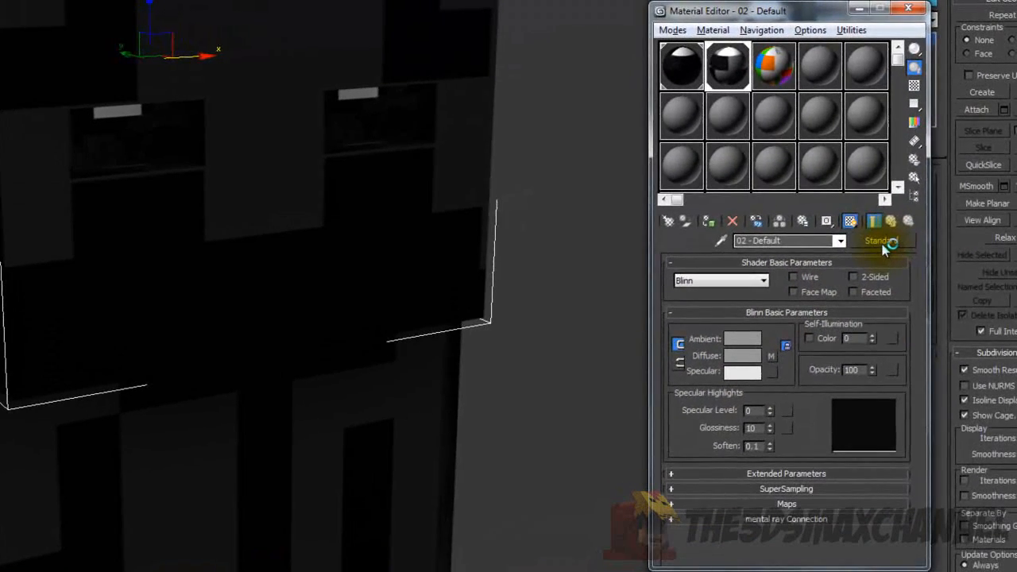
Change the 02 - Default material to Multi/Sub-Object, keeping the old material as a sub-material.
click(901, 211)
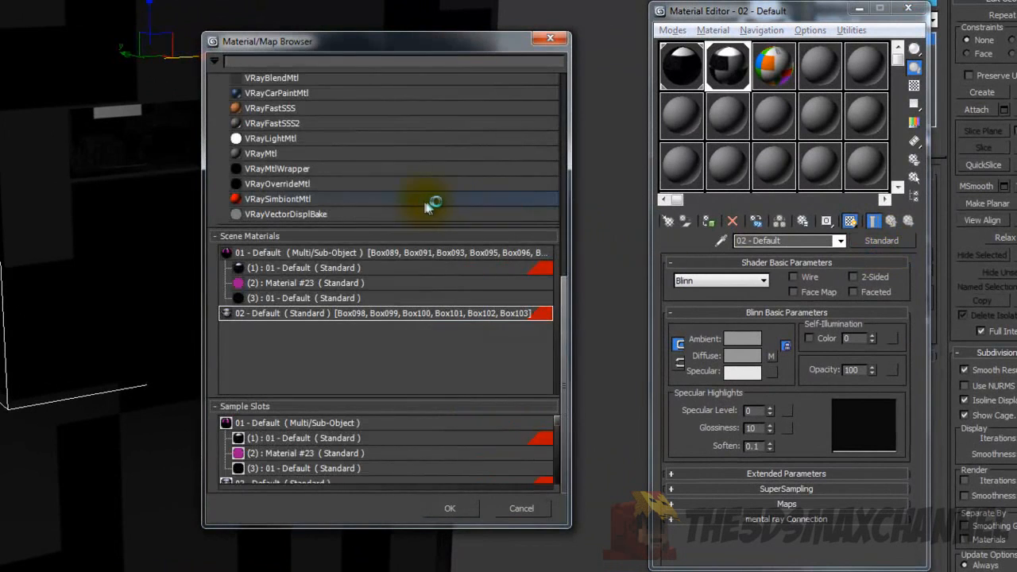
scroll(430, 205, up, 5)
scroll(447, 211, up, 4)
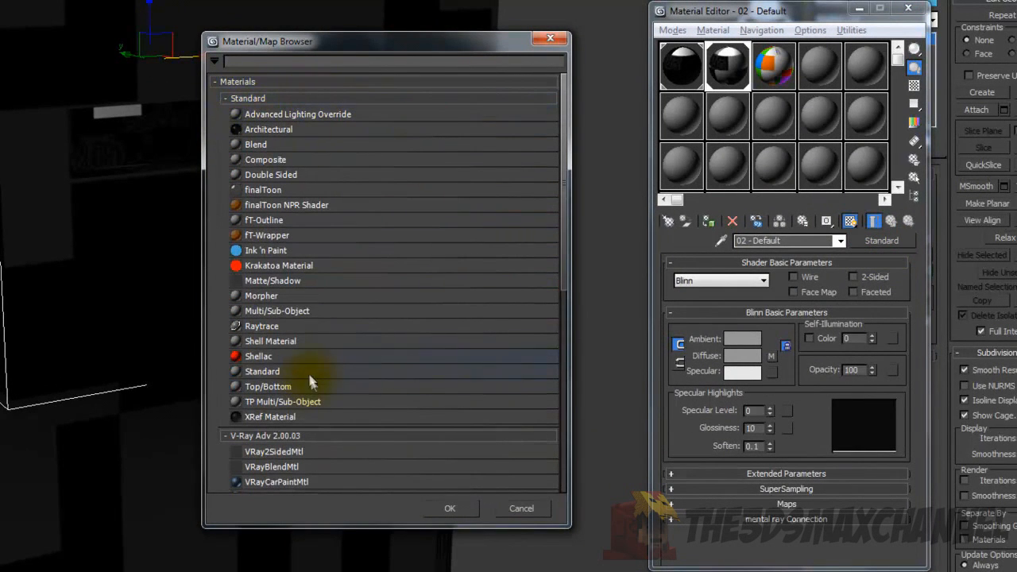
double_click(283, 311)
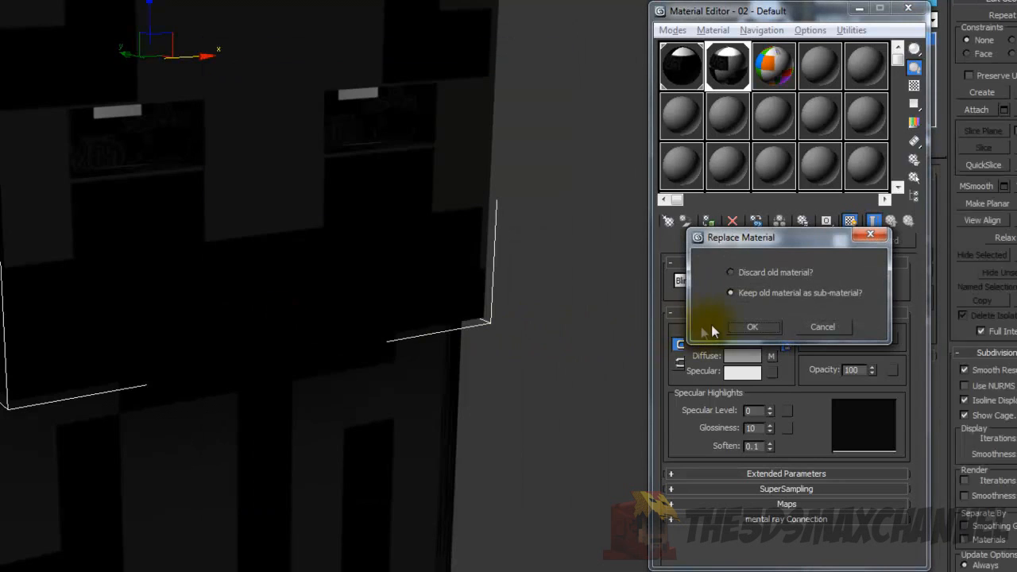
drag(759, 251, 758, 234)
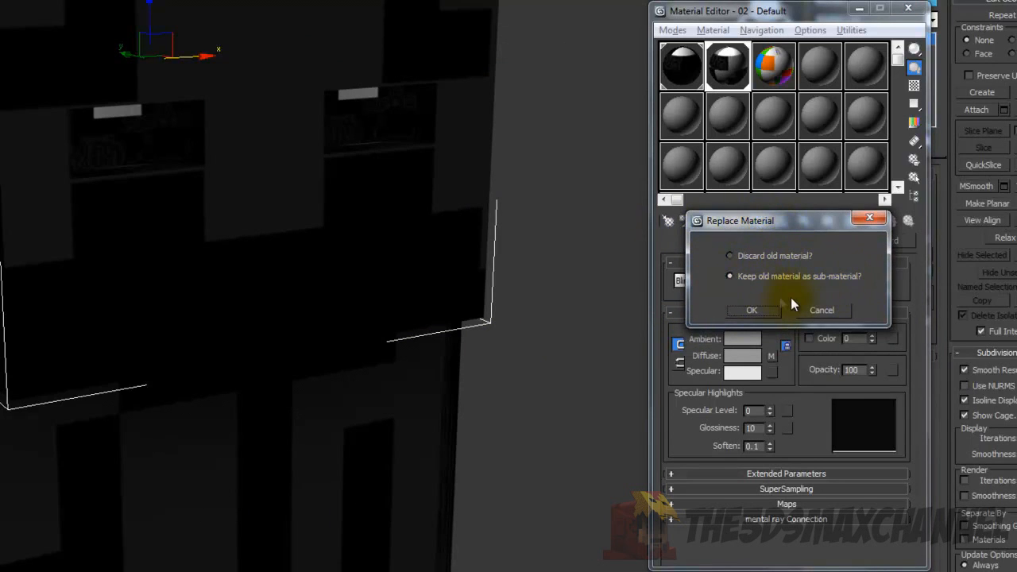
click(755, 311)
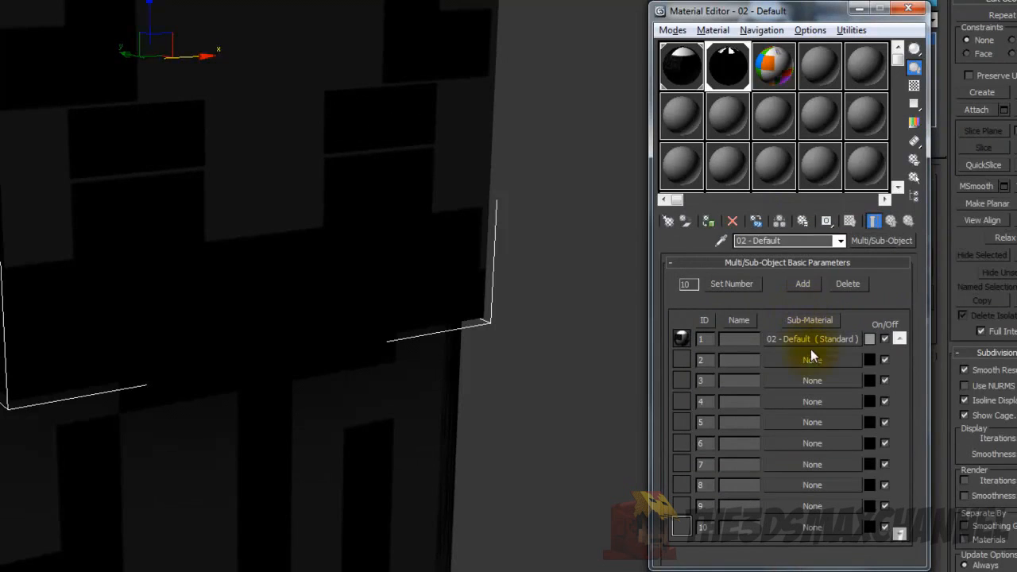
Set the number of sub-materials in the Multi/Sub-Object material to 3.
click(730, 285)
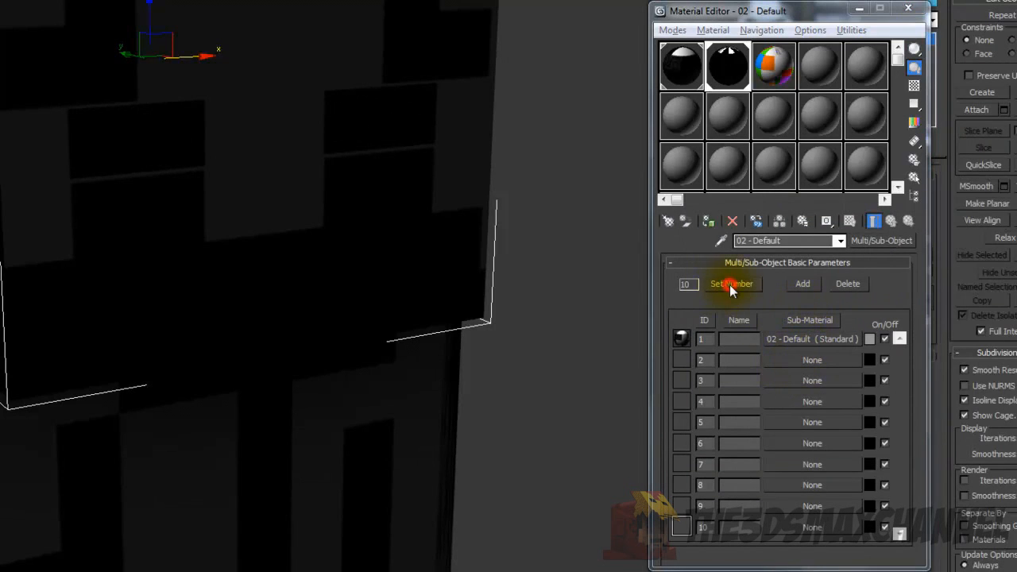
drag(772, 255, 571, 250)
click(600, 288)
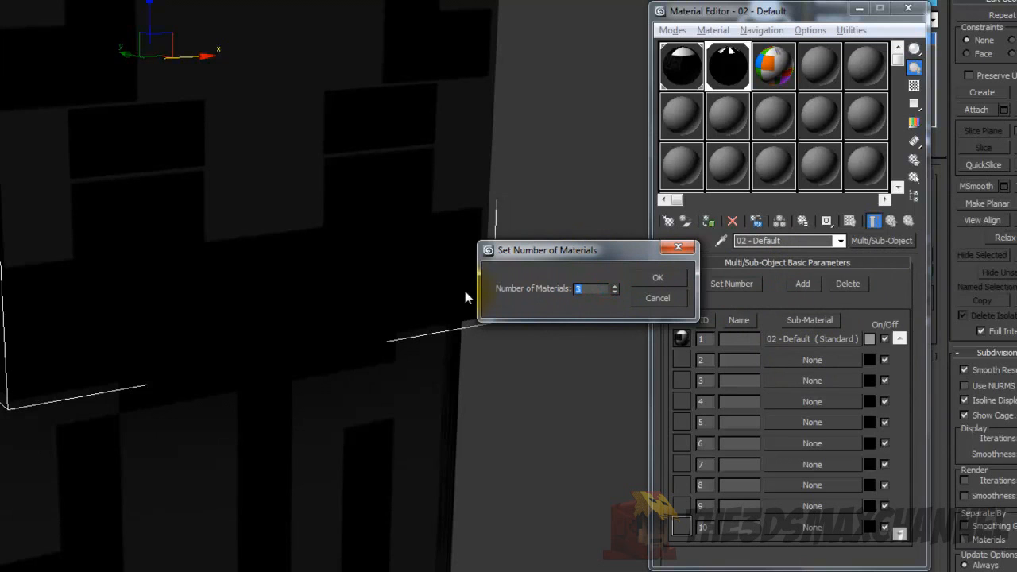
click(660, 280)
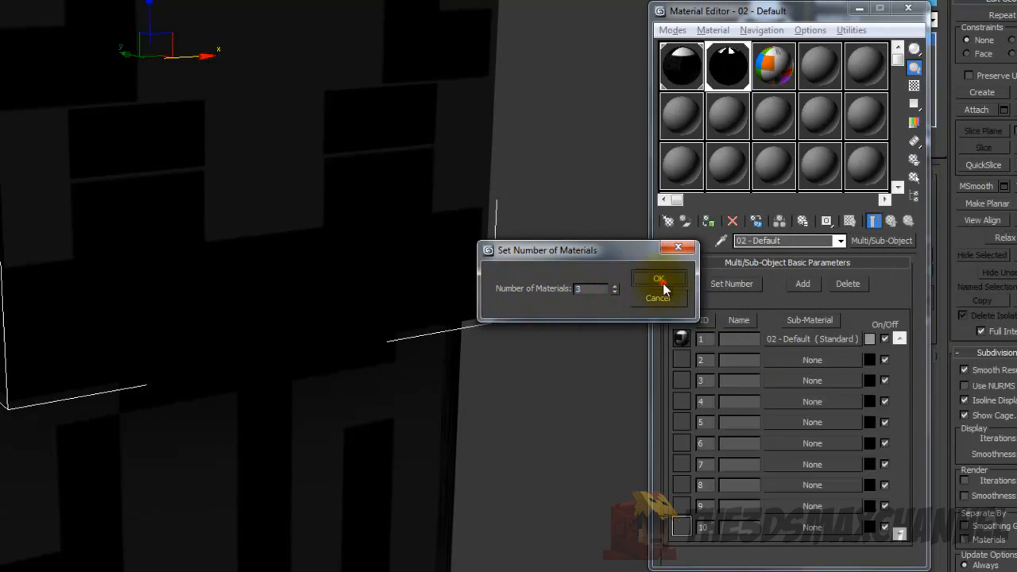
Assign a Standard material with a pure black diffuse color to sub-material 2, and return to the parent material.
click(795, 359)
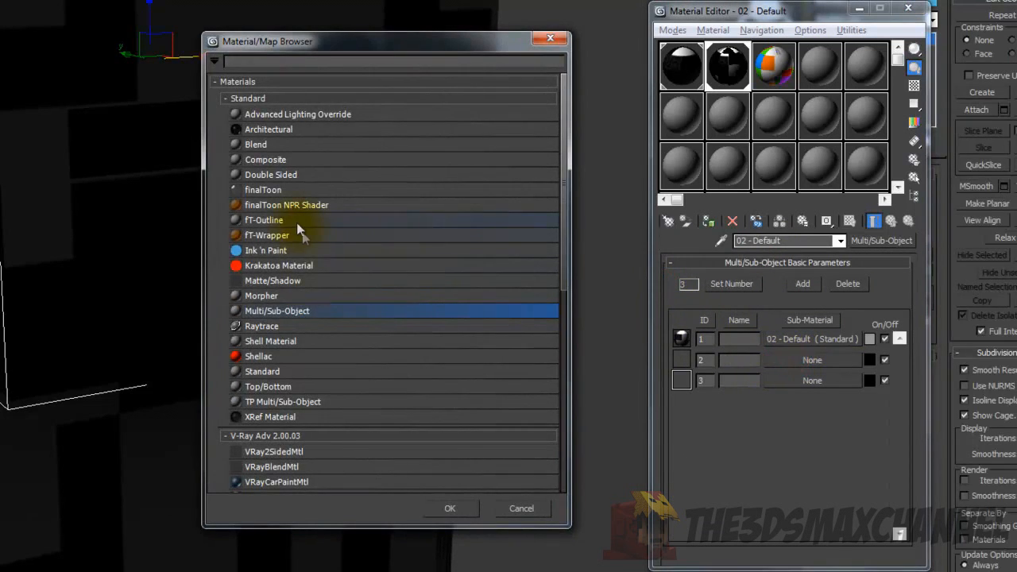
double_click(282, 371)
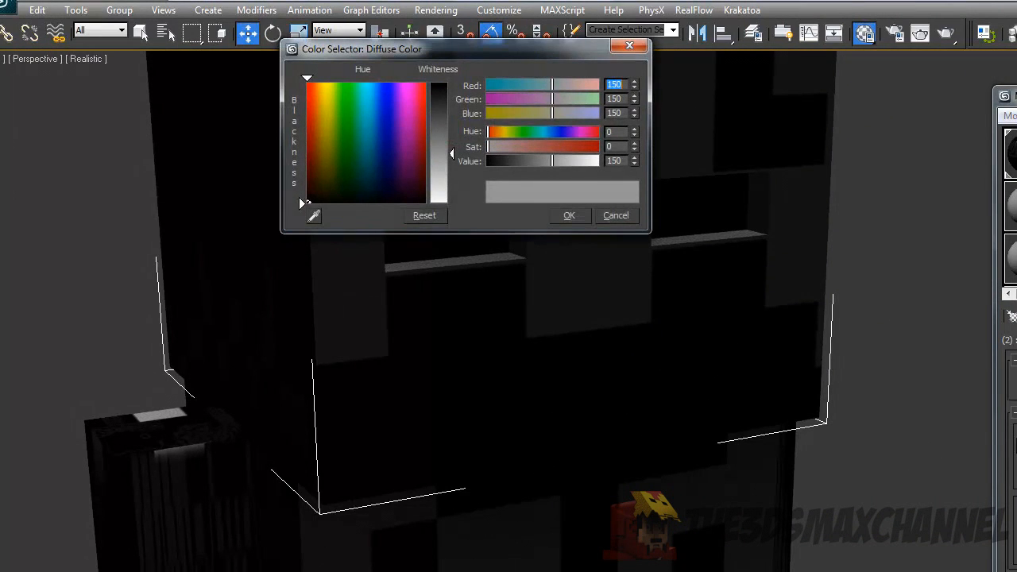
drag(408, 129, 408, 116)
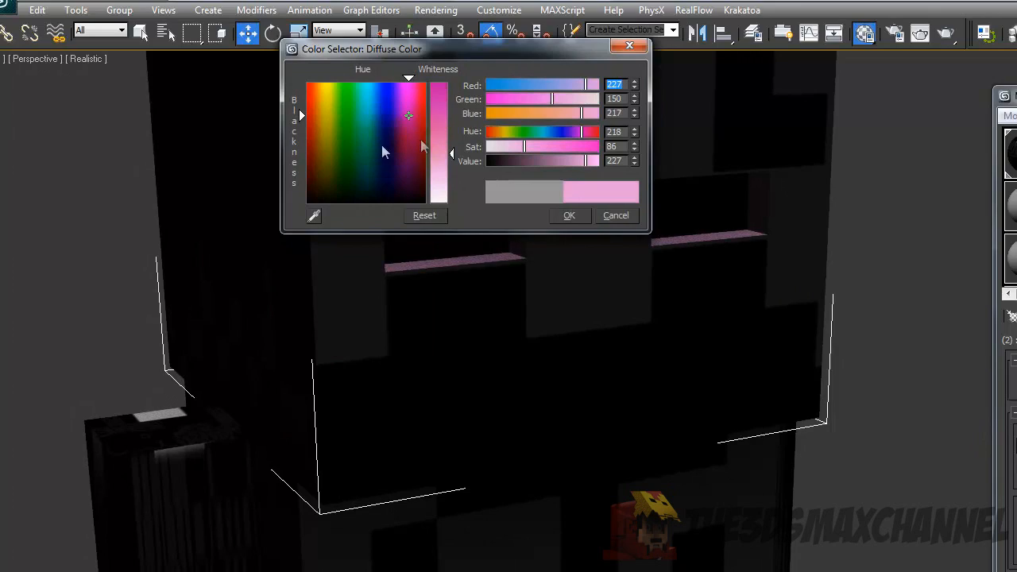
drag(303, 115, 307, 205)
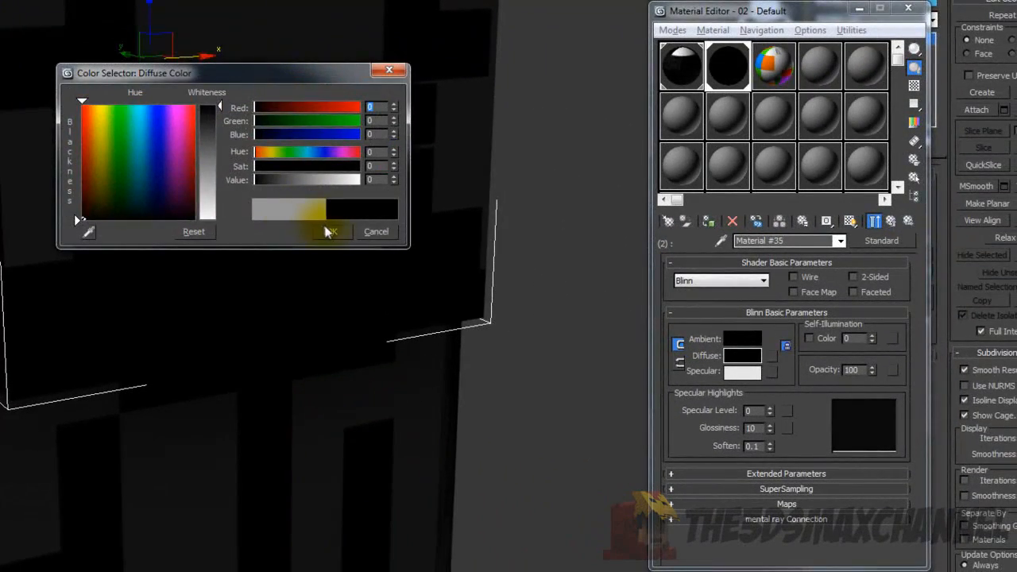
click(328, 231)
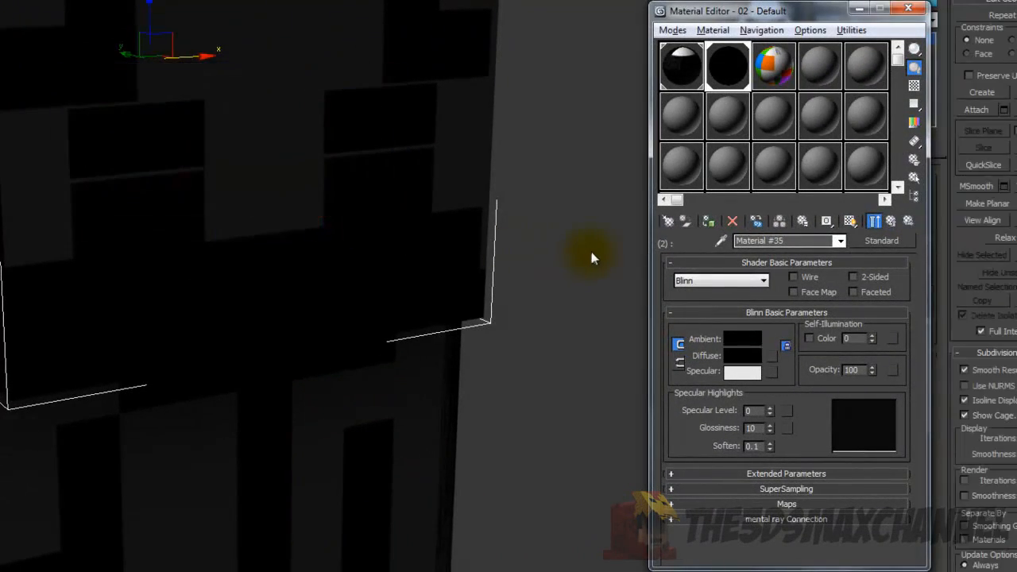
click(891, 220)
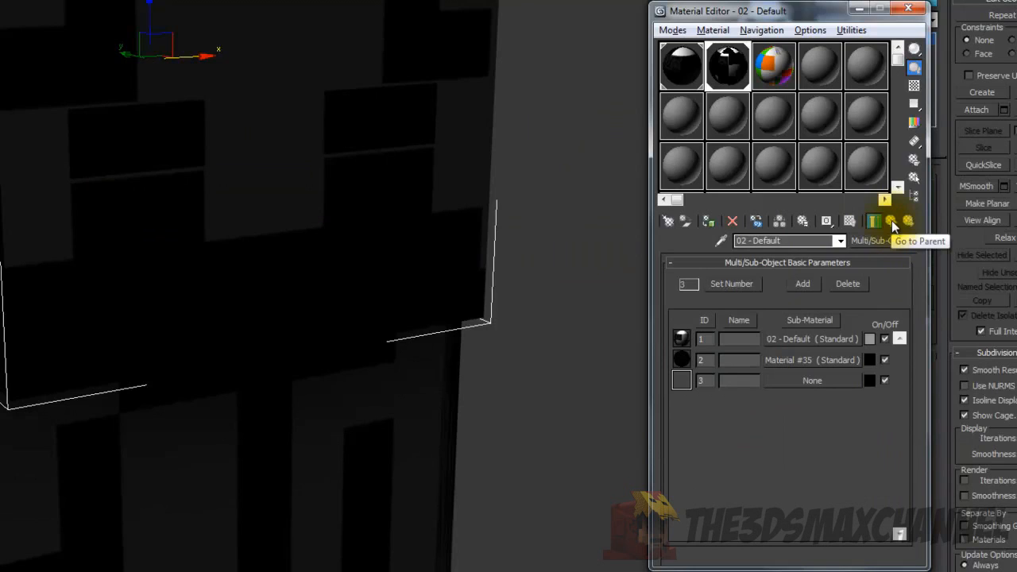
Assign a Standard material to sub-material 3 and set its diffuse color to purple (red 149, green 0, blue 147).
click(819, 381)
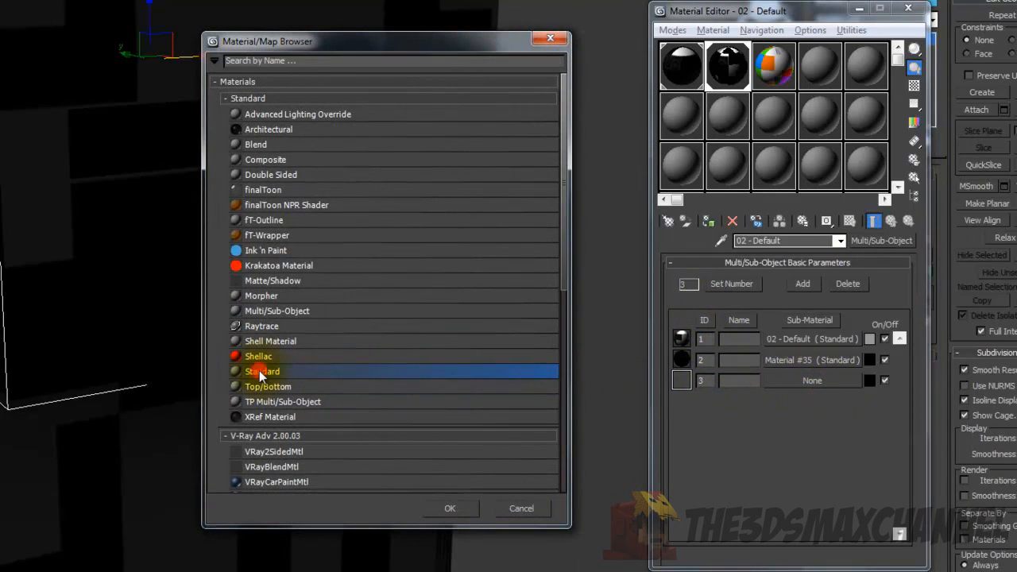
double_click(260, 372)
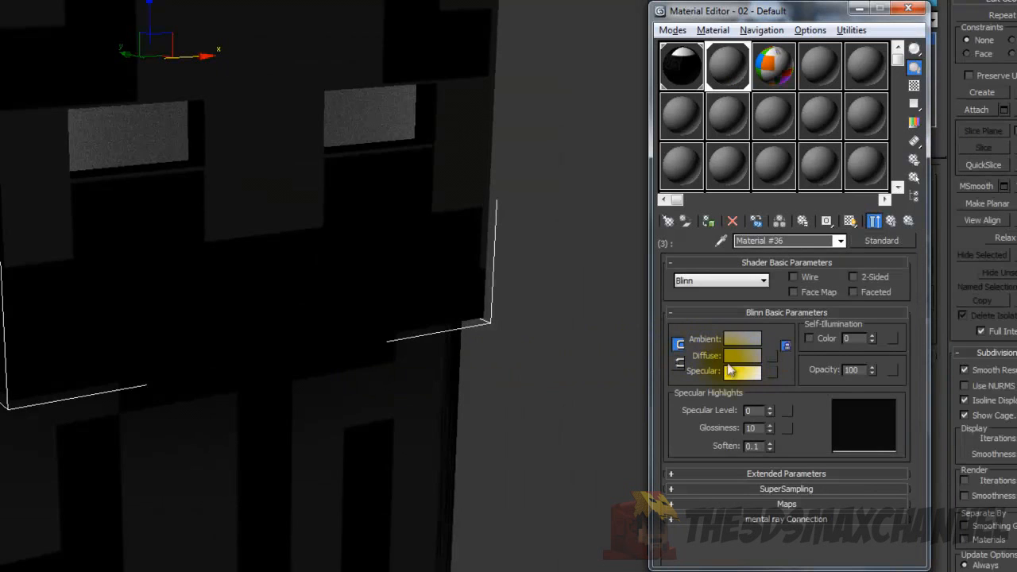
click(743, 360)
drag(205, 71, 420, 251)
drag(391, 325, 444, 280)
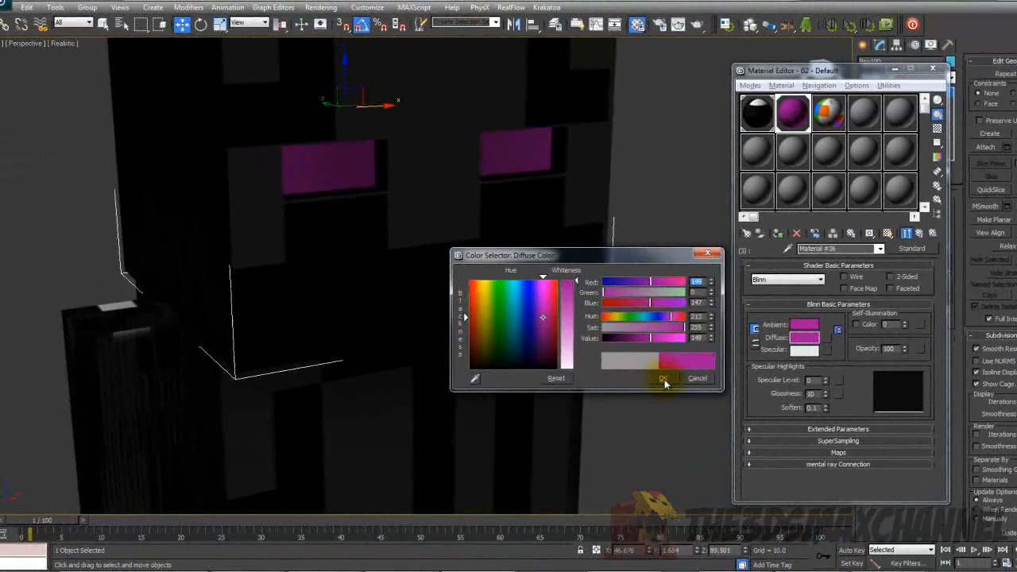
click(556, 408)
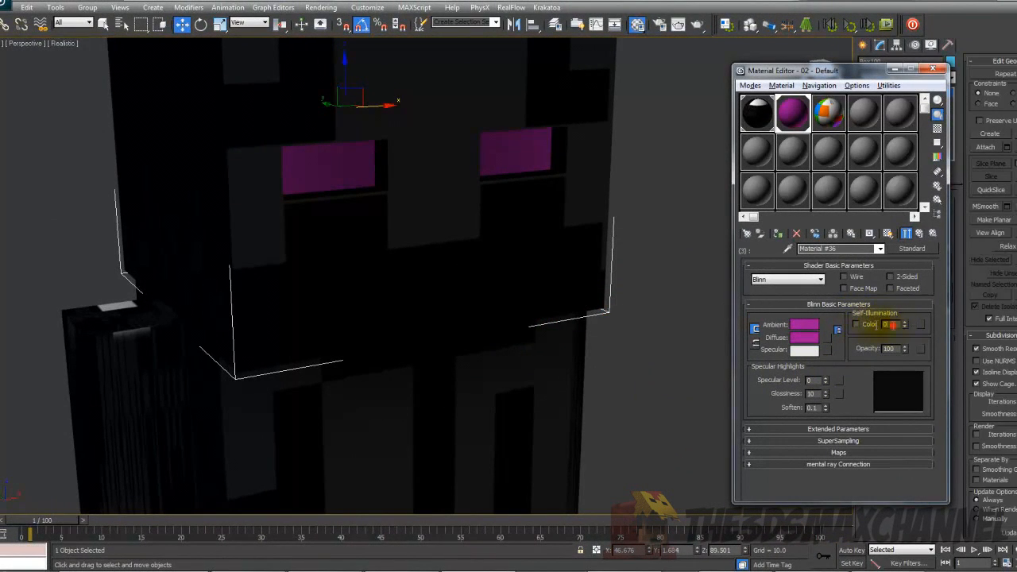
Set the purple eye material's self-illumination to 100 and put the Material Editor away to view the head.
key(Return)
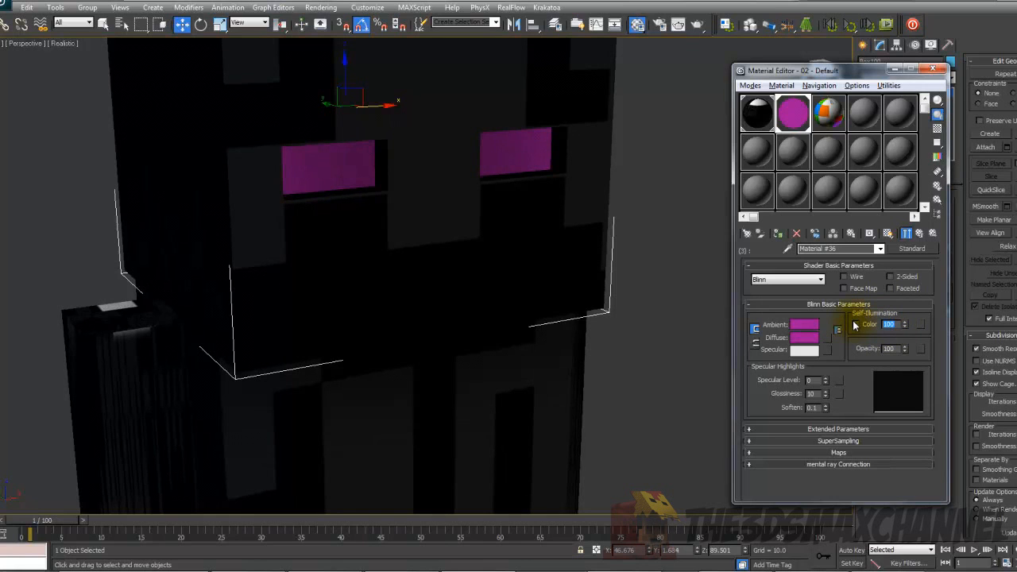
click(440, 268)
scroll(453, 272, down, 5)
scroll(472, 278, up, 6)
middle_drag(462, 281, 461, 295)
scroll(476, 369, down, 5)
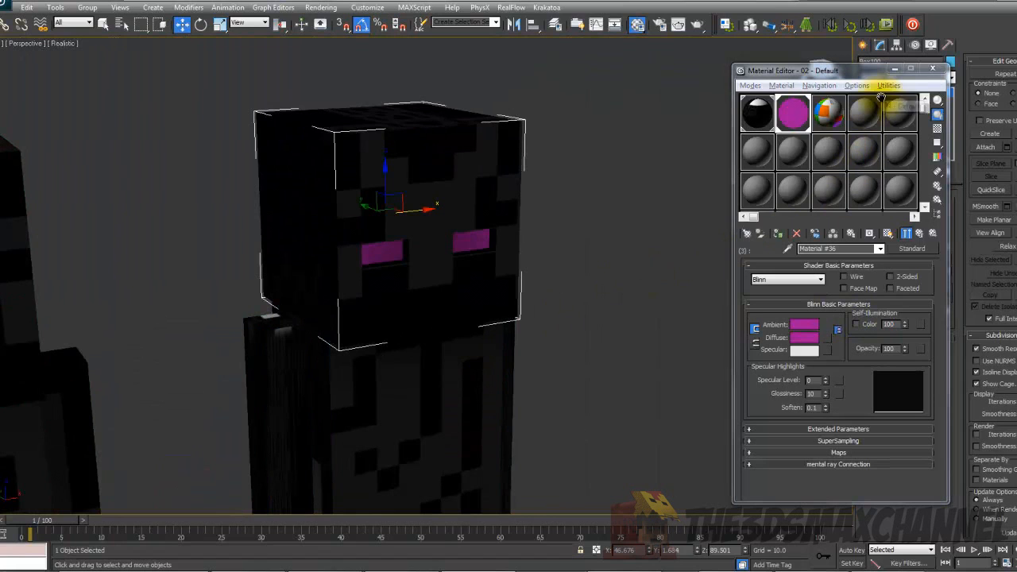
click(895, 69)
middle_drag(463, 265, 498, 267)
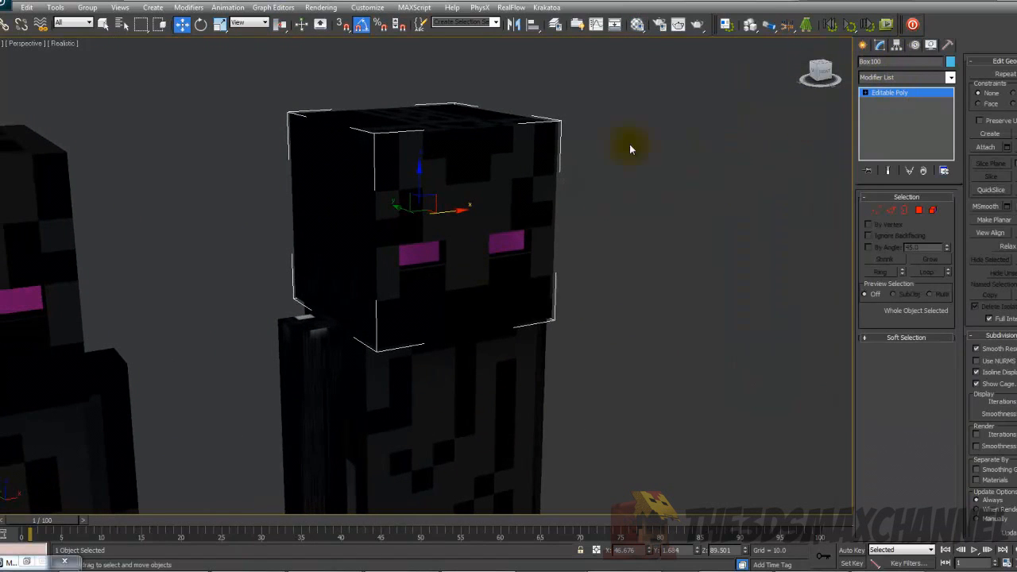
scroll(412, 278, up, 3)
scroll(412, 279, down, 1)
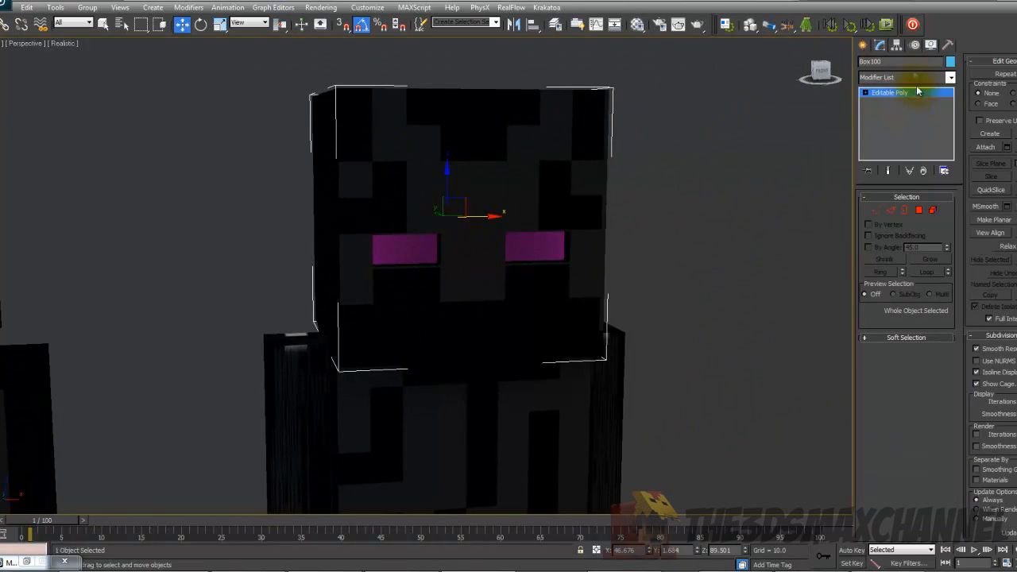
Examine the head's pivot position in wireframe with Affect Pivot Only, and return to shaded display.
click(896, 45)
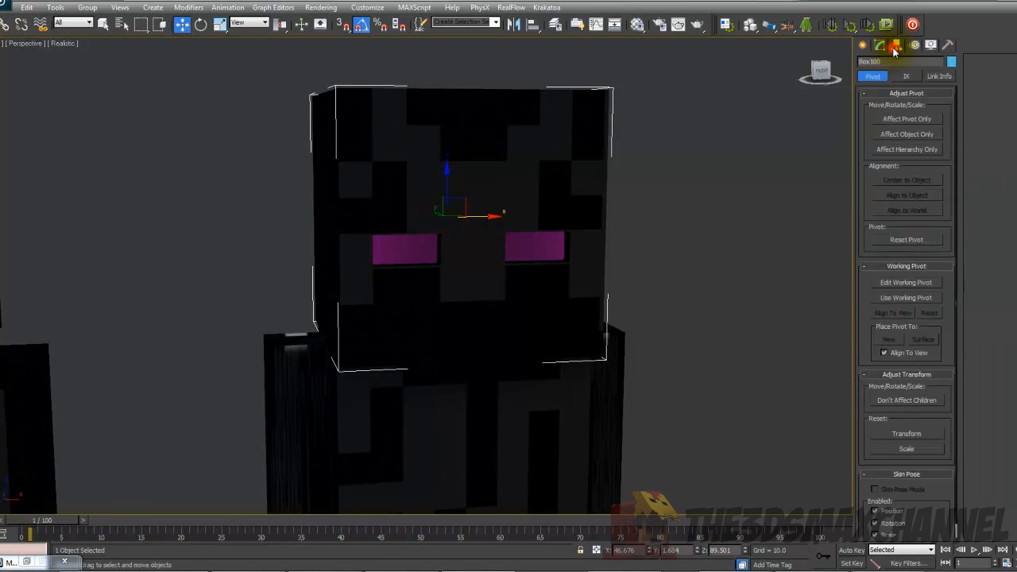
click(895, 121)
alt+middle_drag(613, 231, 510, 214)
key(F3)
mouse_move(466, 299)
alt+middle_down()
mouse_move(483, 341)
mouse_move(492, 324)
alt+middle_up()
alt+middle_drag(626, 258, 441, 246)
scroll(404, 299, up, 2)
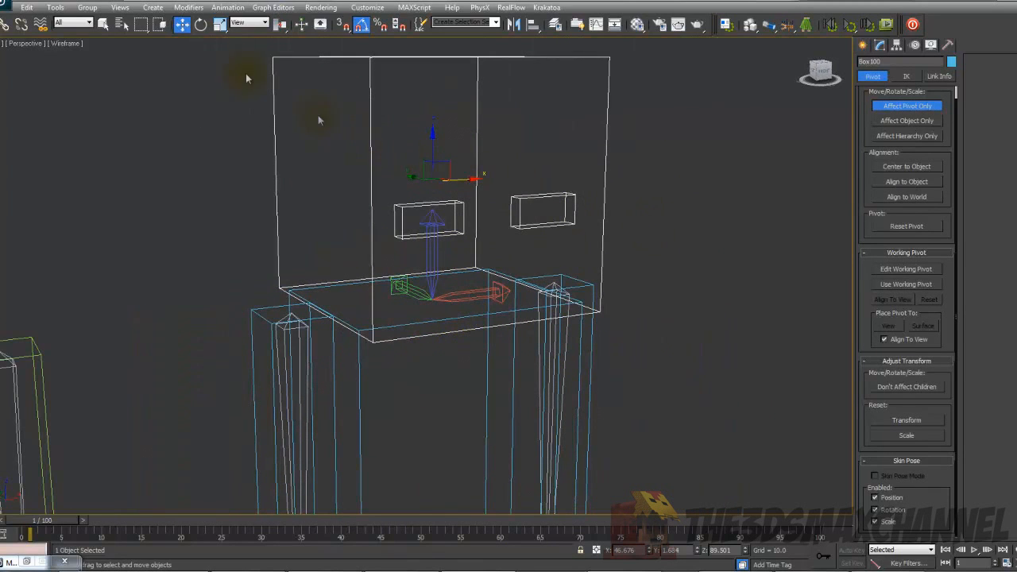
alt+middle_drag(568, 286, 509, 266)
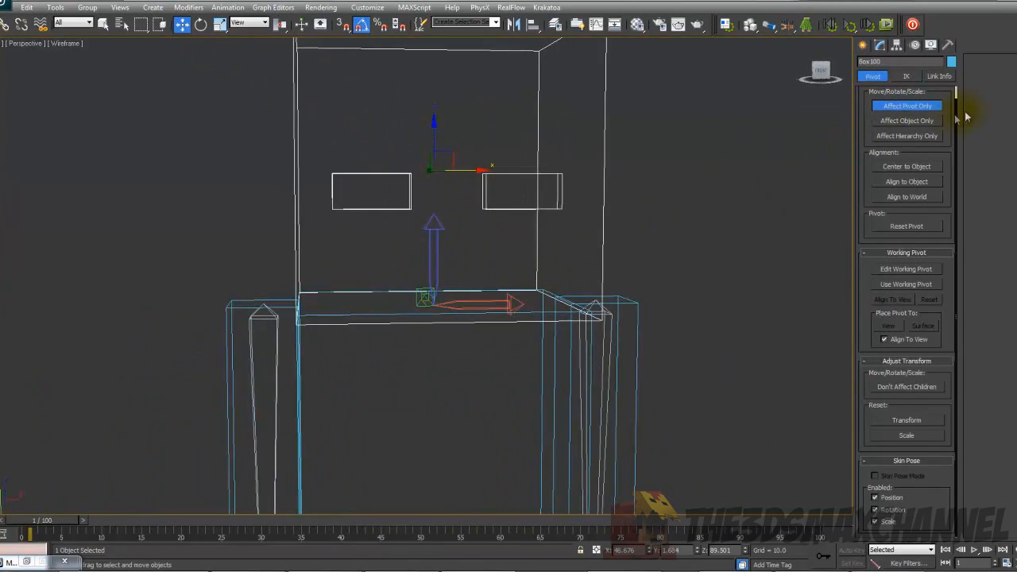
click(942, 110)
alt+middle_drag(596, 210, 551, 254)
key(F3)
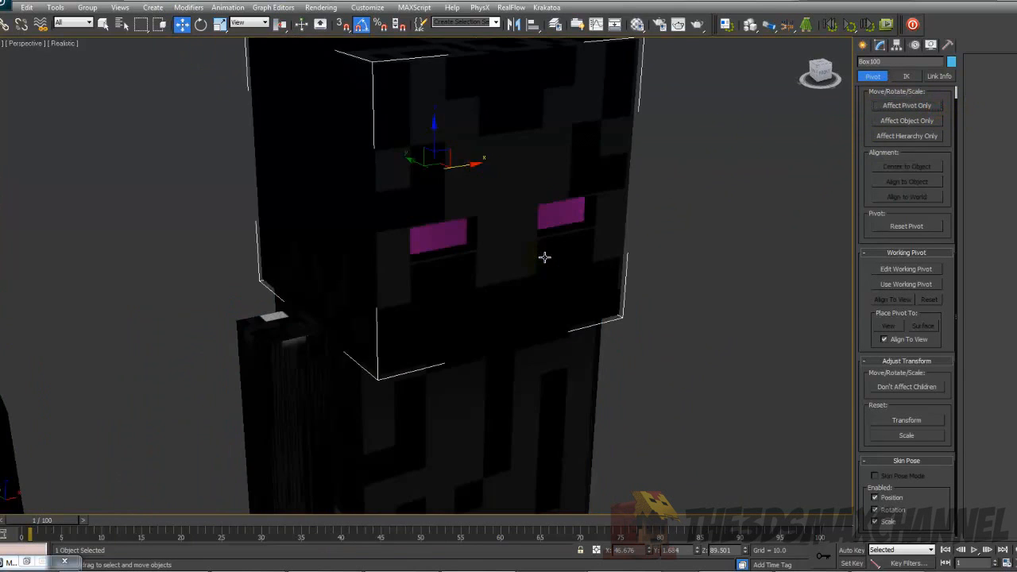
Activate Rotate for the head and set its reference coordinate system to Local.
scroll(537, 296, down, 3)
scroll(584, 337, up, 3)
alt+middle_drag(556, 309, 572, 288)
click(201, 25)
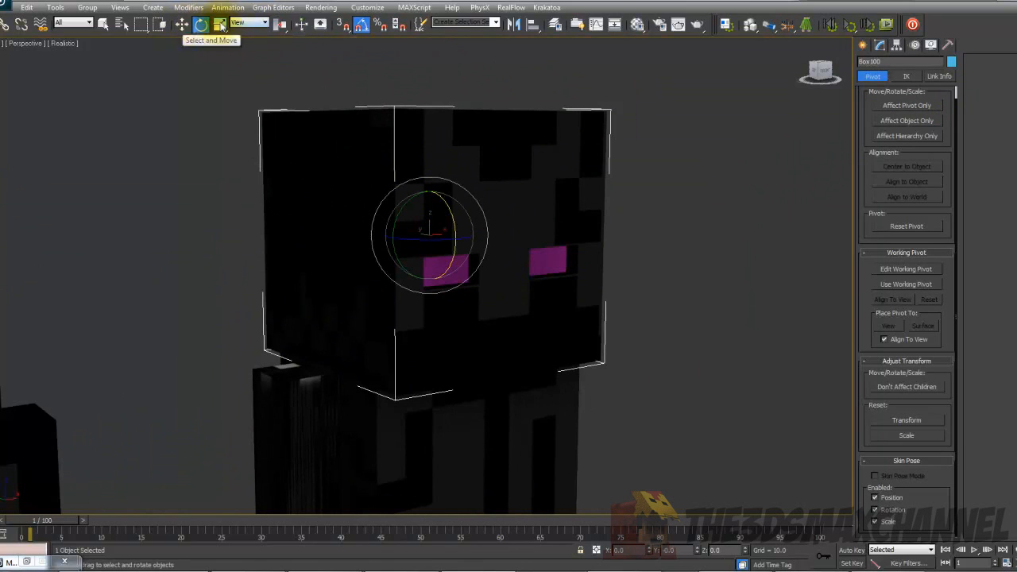
click(249, 22)
click(238, 58)
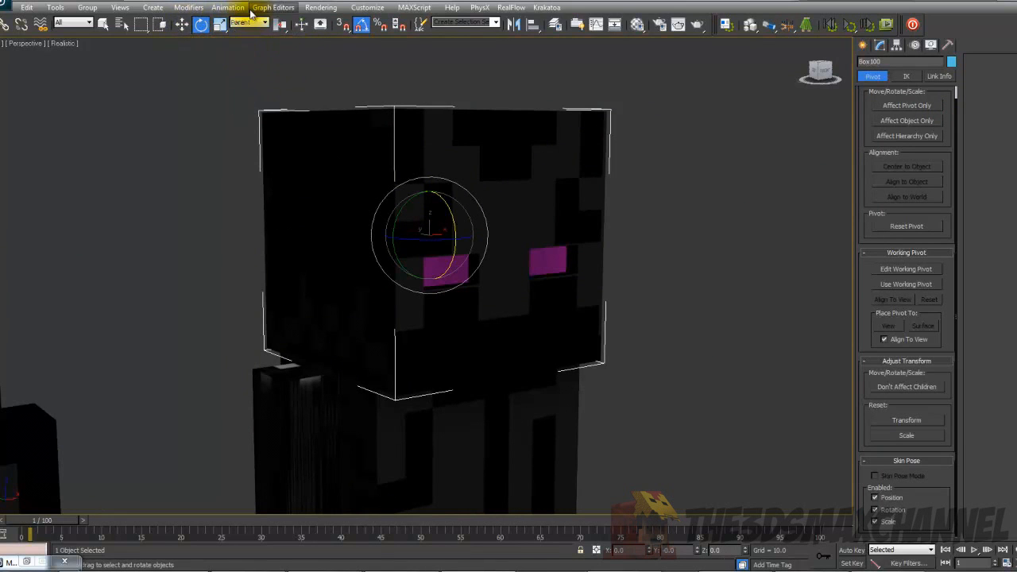
mouse_move(429, 230)
mouse_down()
mouse_move(461, 220)
mouse_move(434, 234)
mouse_up()
alt+middle_drag(433, 234, 448, 294)
scroll(448, 295, down, 5)
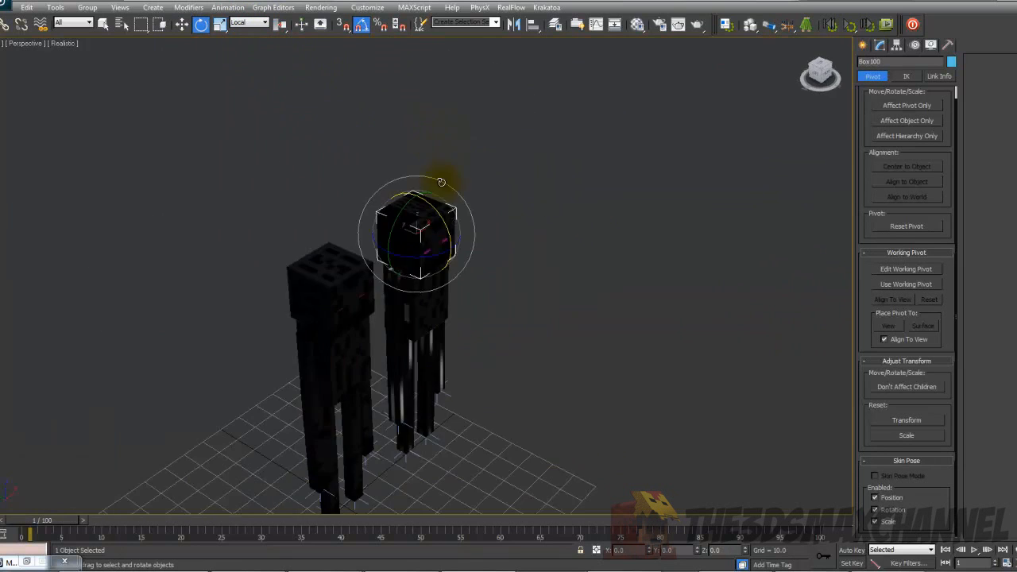
Examine the two Enderman models side by side, comparing their heads, eyes and body textures from several angles and distances.
alt+middle_drag(434, 152, 424, 200)
click(273, 220)
middle_drag(389, 243, 435, 161)
scroll(554, 224, down, 3)
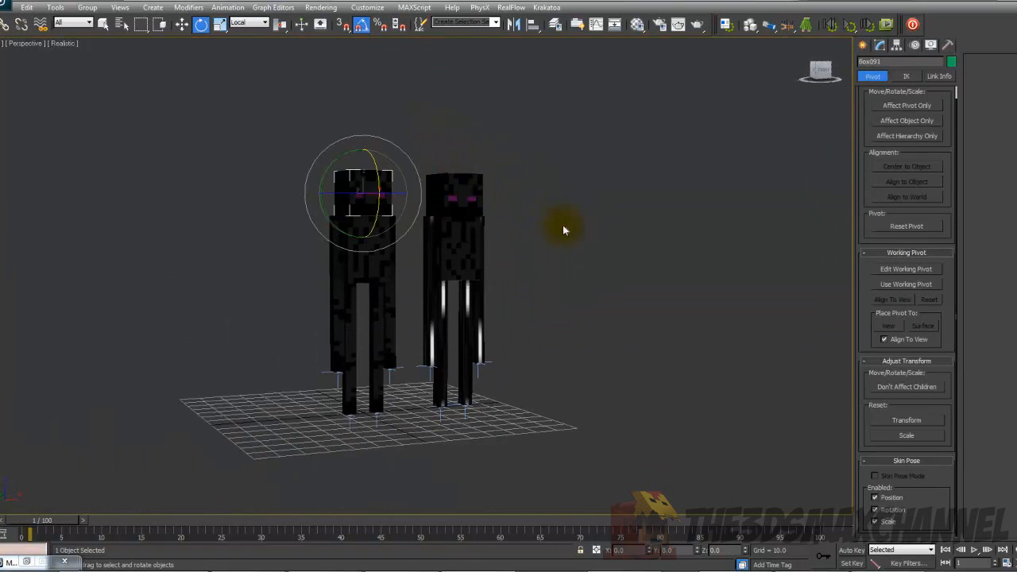
click(563, 229)
scroll(565, 230, up, 6)
alt+middle_drag(565, 230, 441, 305)
scroll(484, 199, down, 3)
scroll(484, 198, up, 3)
scroll(440, 309, up, 3)
scroll(461, 294, down, 3)
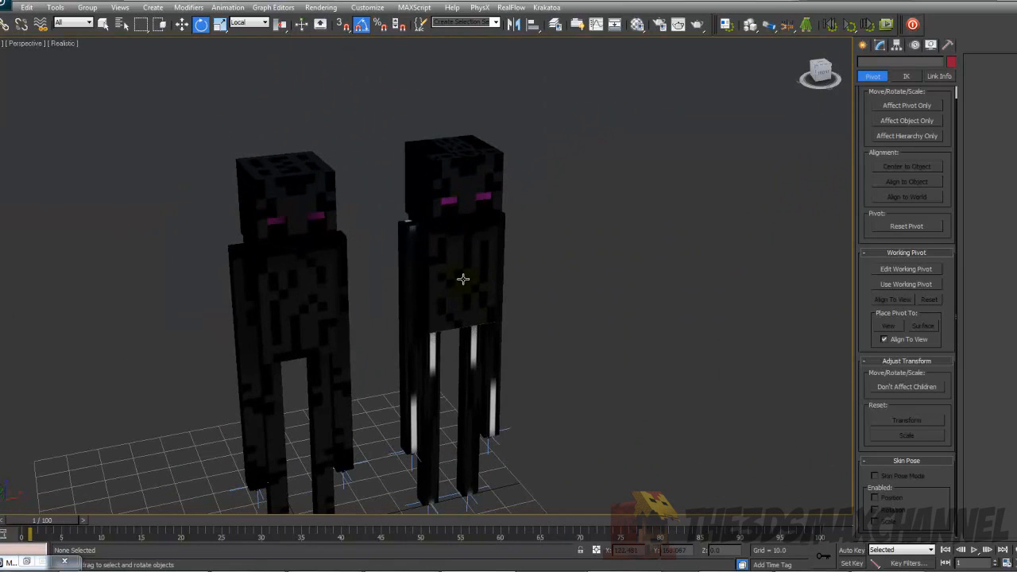
scroll(504, 257, up, 3)
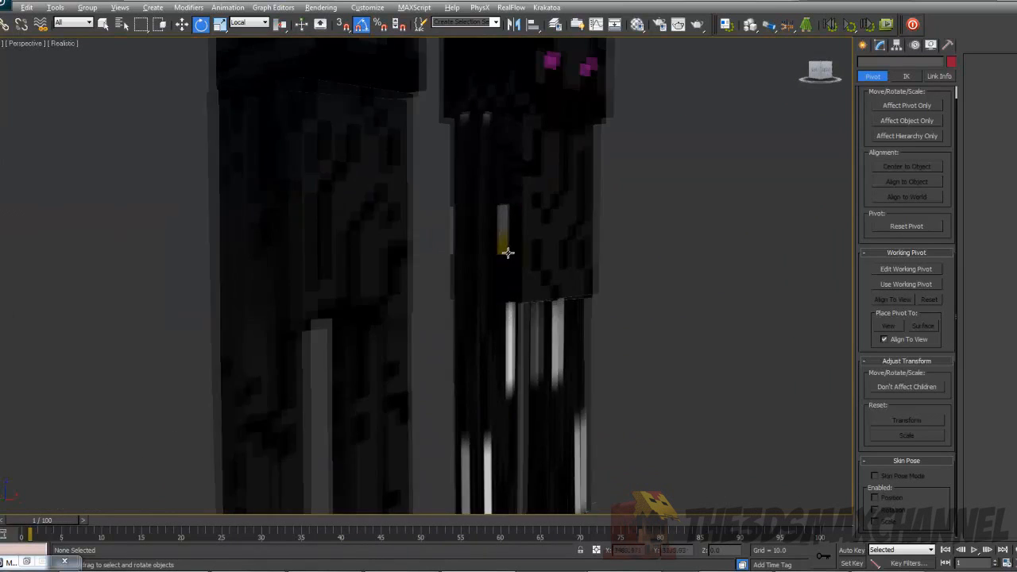
scroll(504, 249, down, 2)
scroll(480, 276, up, 3)
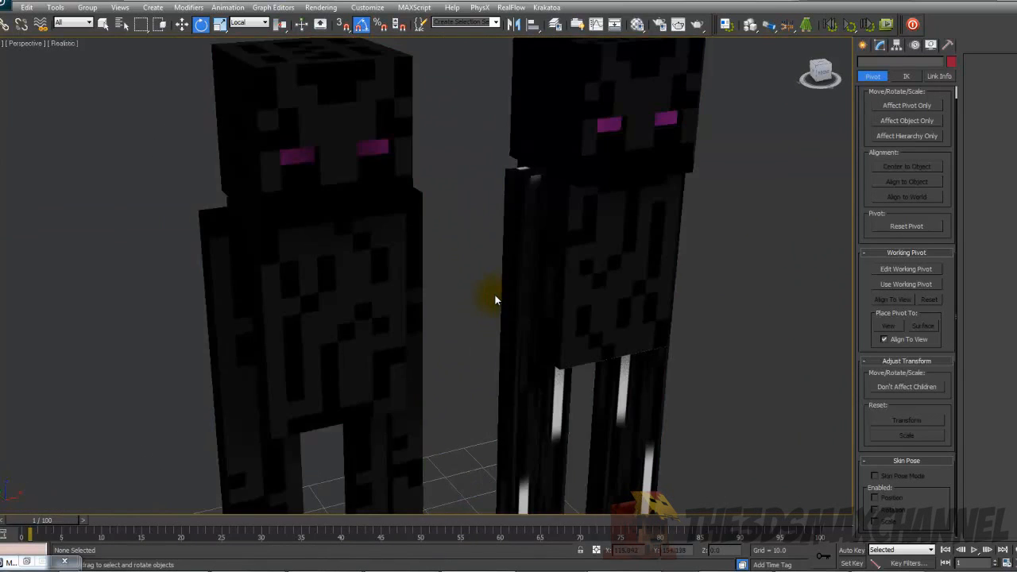
scroll(488, 291, down, 5)
middle_drag(492, 291, 463, 240)
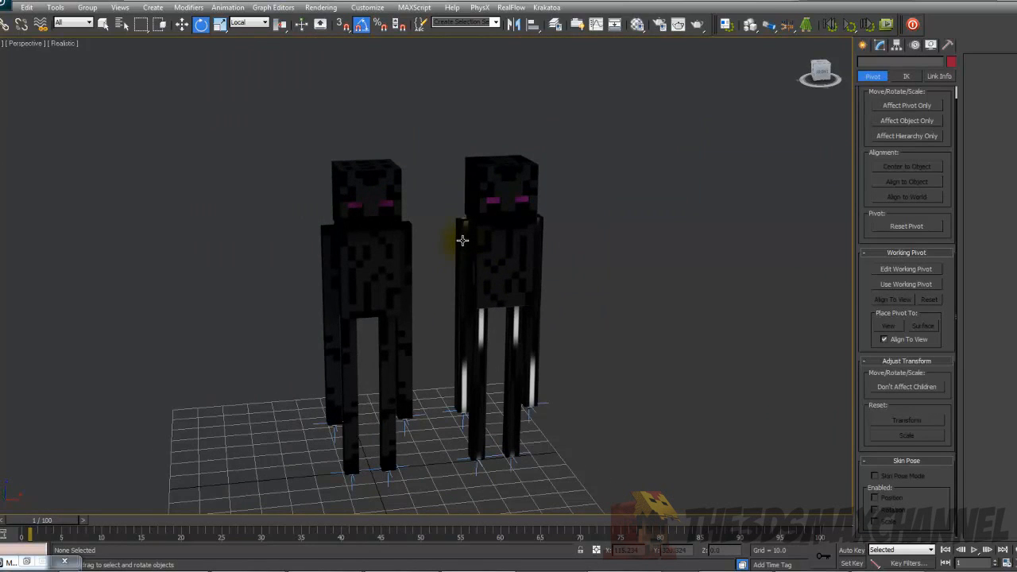
scroll(488, 229, up, 6)
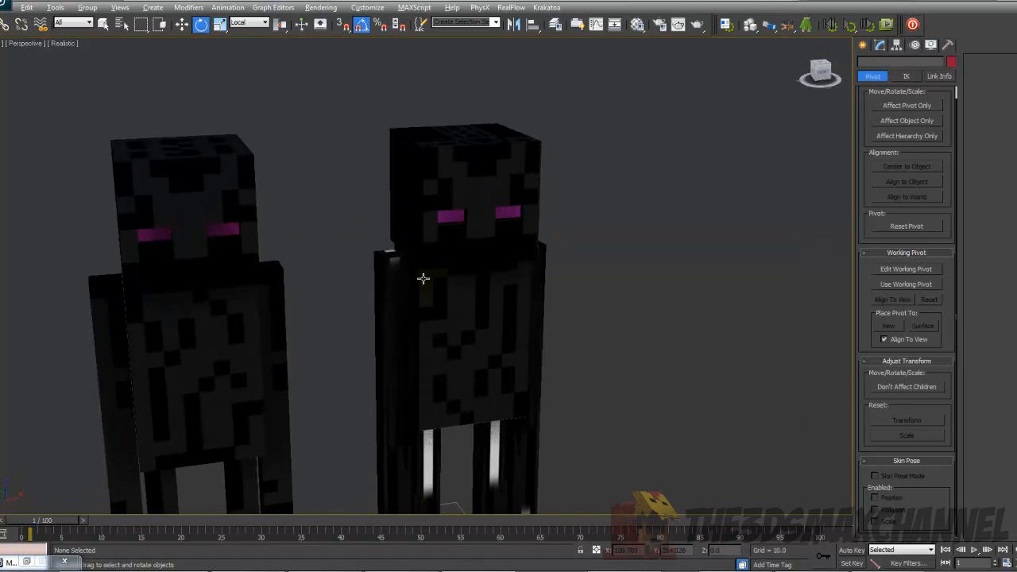
scroll(423, 279, up, 3)
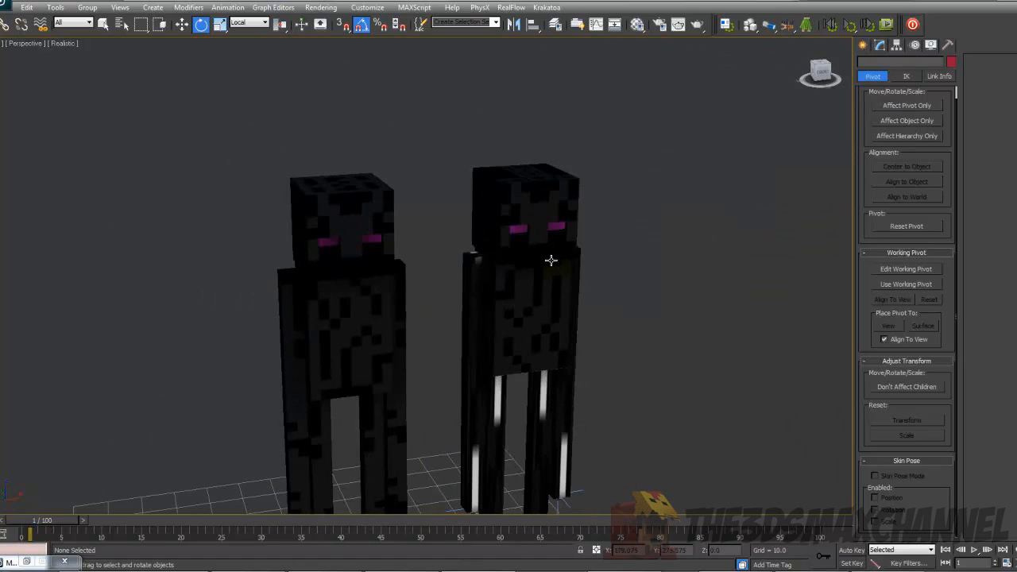
alt+middle_drag(515, 297, 609, 275)
scroll(636, 270, up, 5)
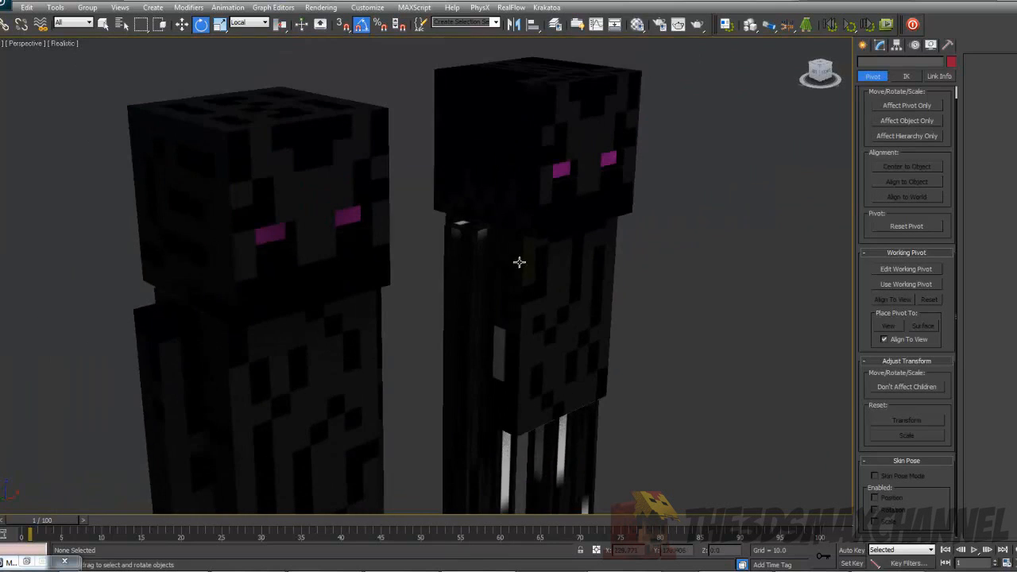
scroll(519, 262, up, 2)
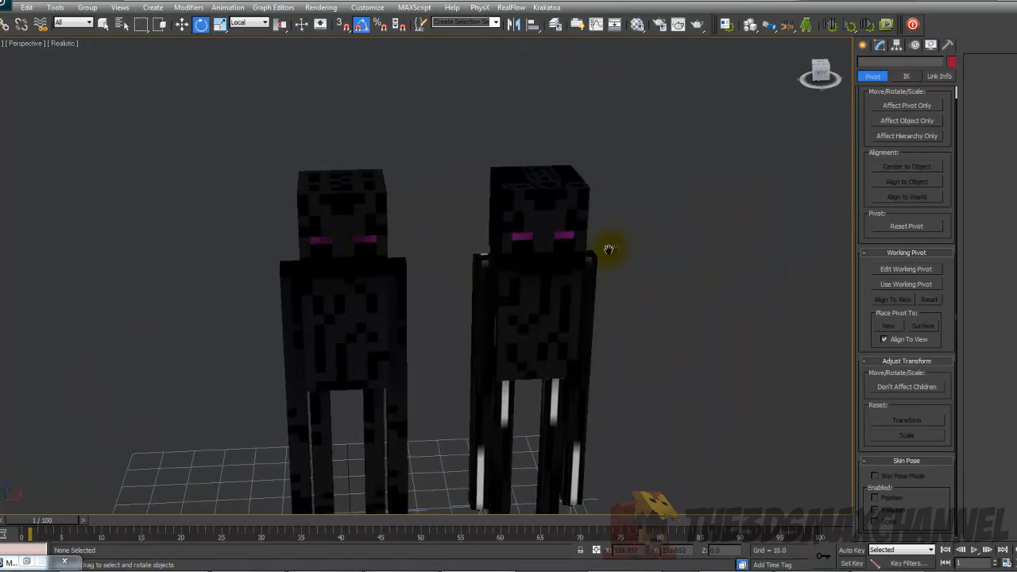
scroll(479, 252, up, 8)
scroll(545, 239, down, 10)
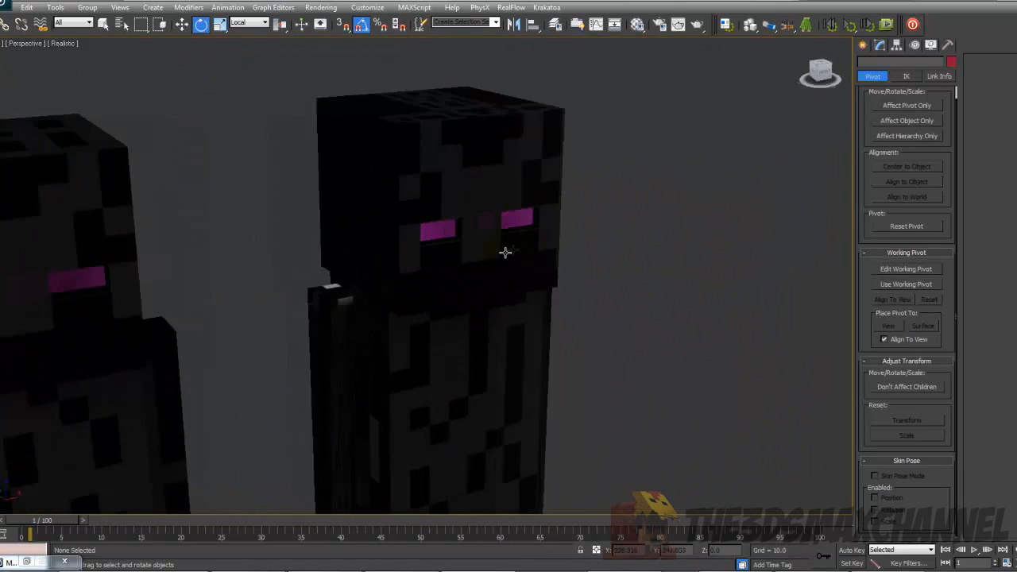
middle_drag(445, 288, 443, 323)
scroll(457, 312, down, 2)
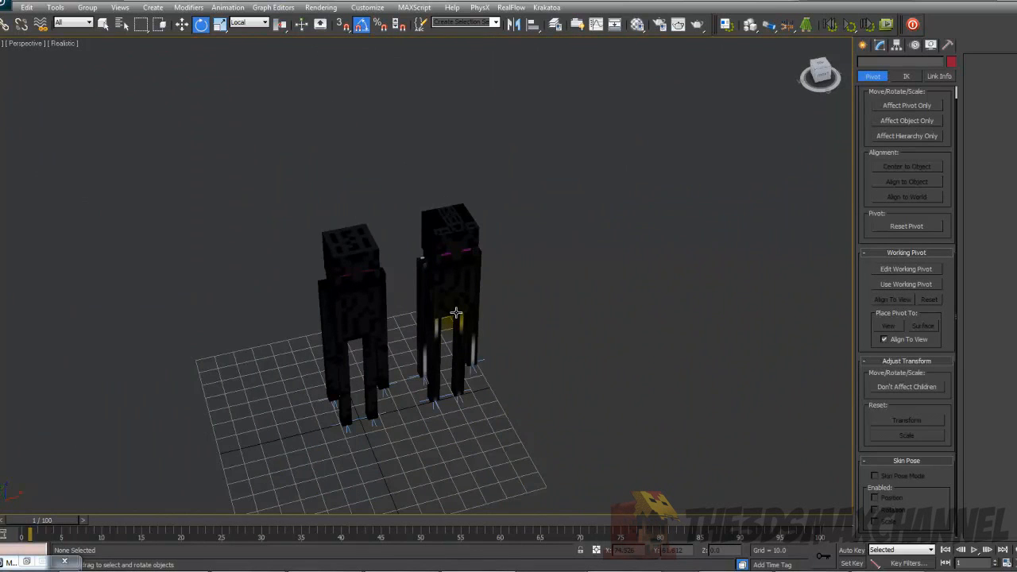
scroll(488, 308, up, 10)
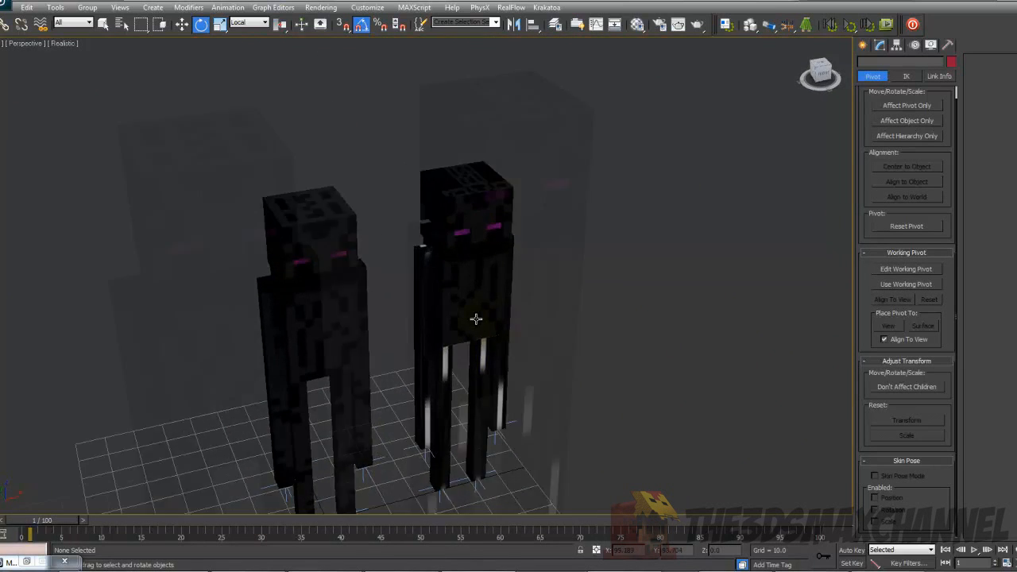
key(F3)
key(F3)
scroll(416, 332, up, 3)
mouse_move(416, 331)
alt+middle_down()
mouse_move(400, 334)
mouse_move(430, 360)
alt+middle_up()
key(F4)
scroll(457, 334, down, 5)
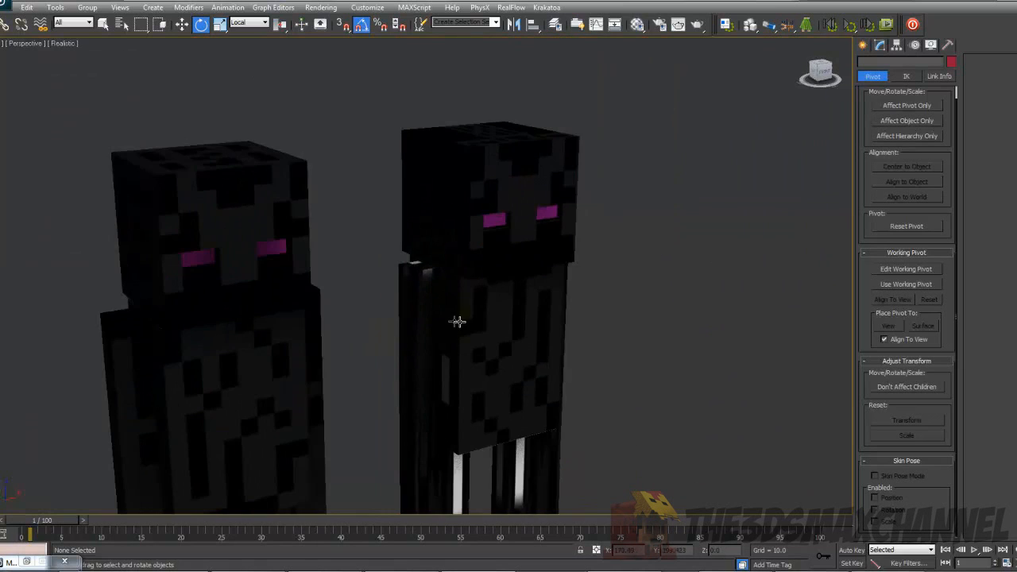